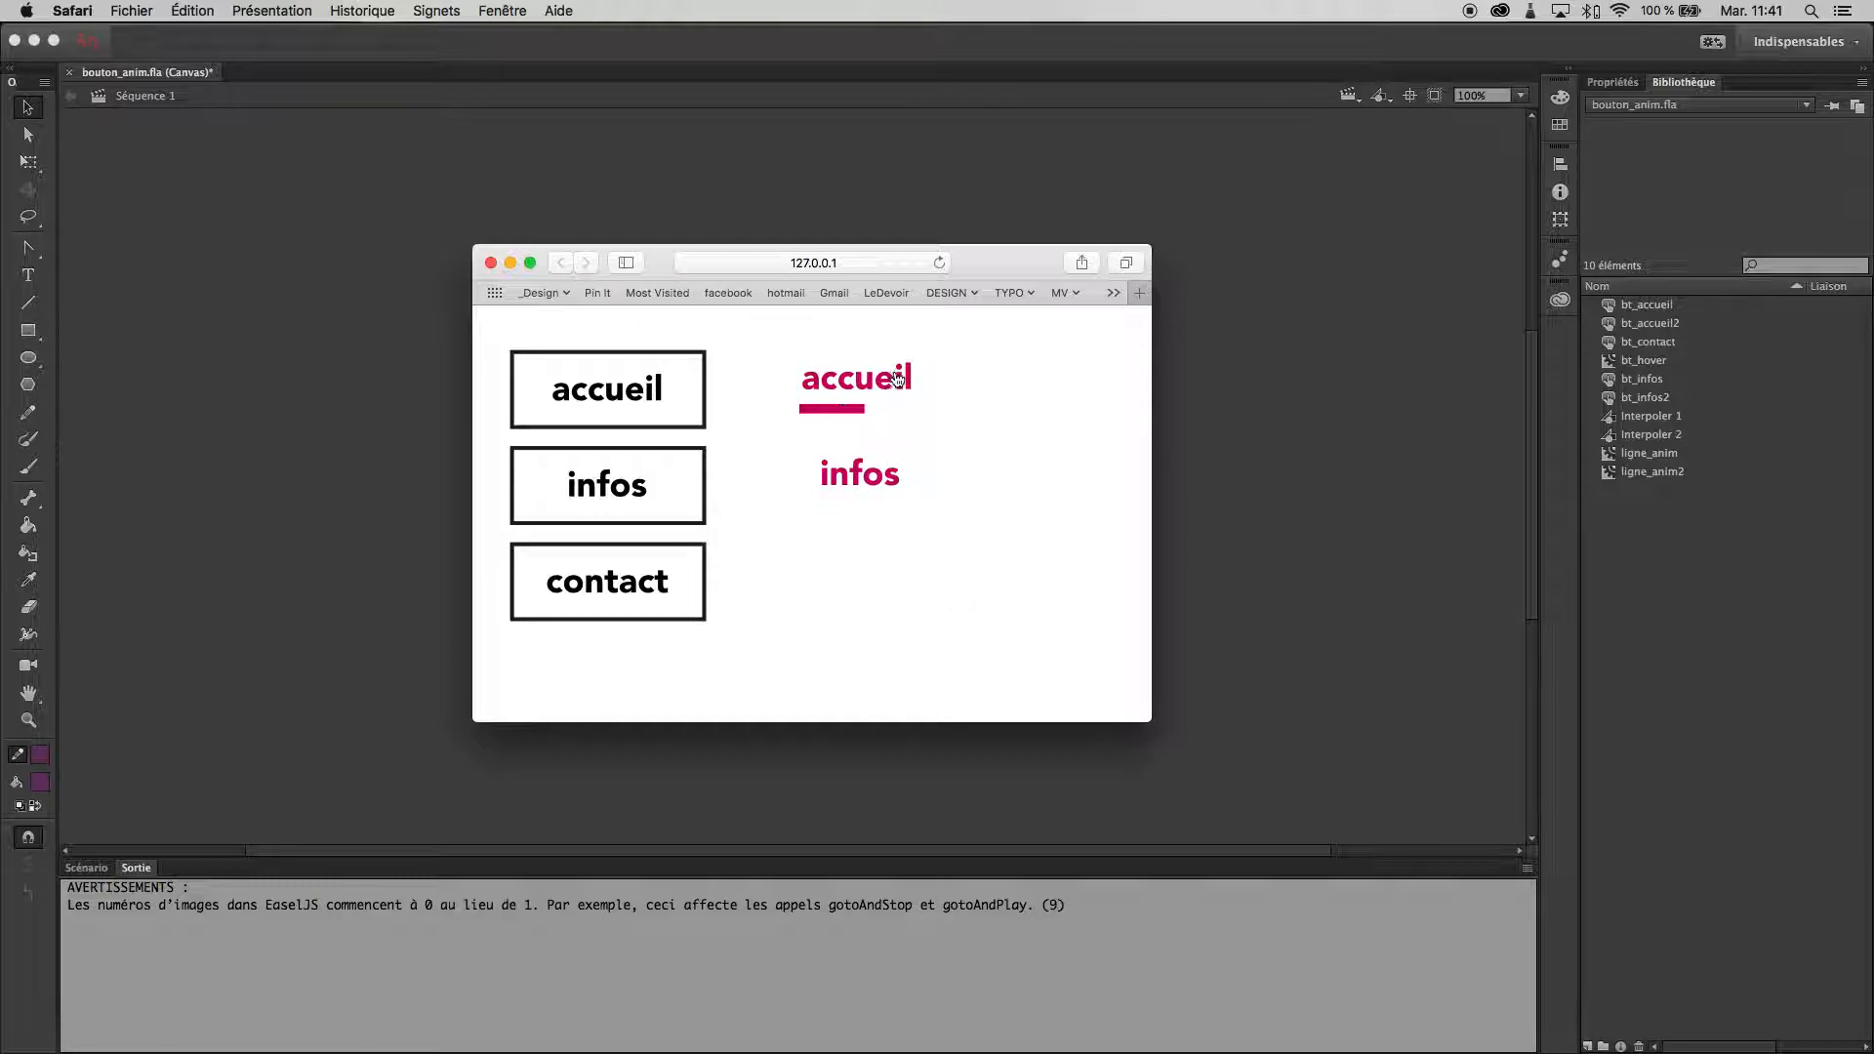
# - Close the browser preview and create a new HTML5 Canvas document of 550 × 400 px at 24 fps with its timeline showing
pyautogui.click(509, 262)
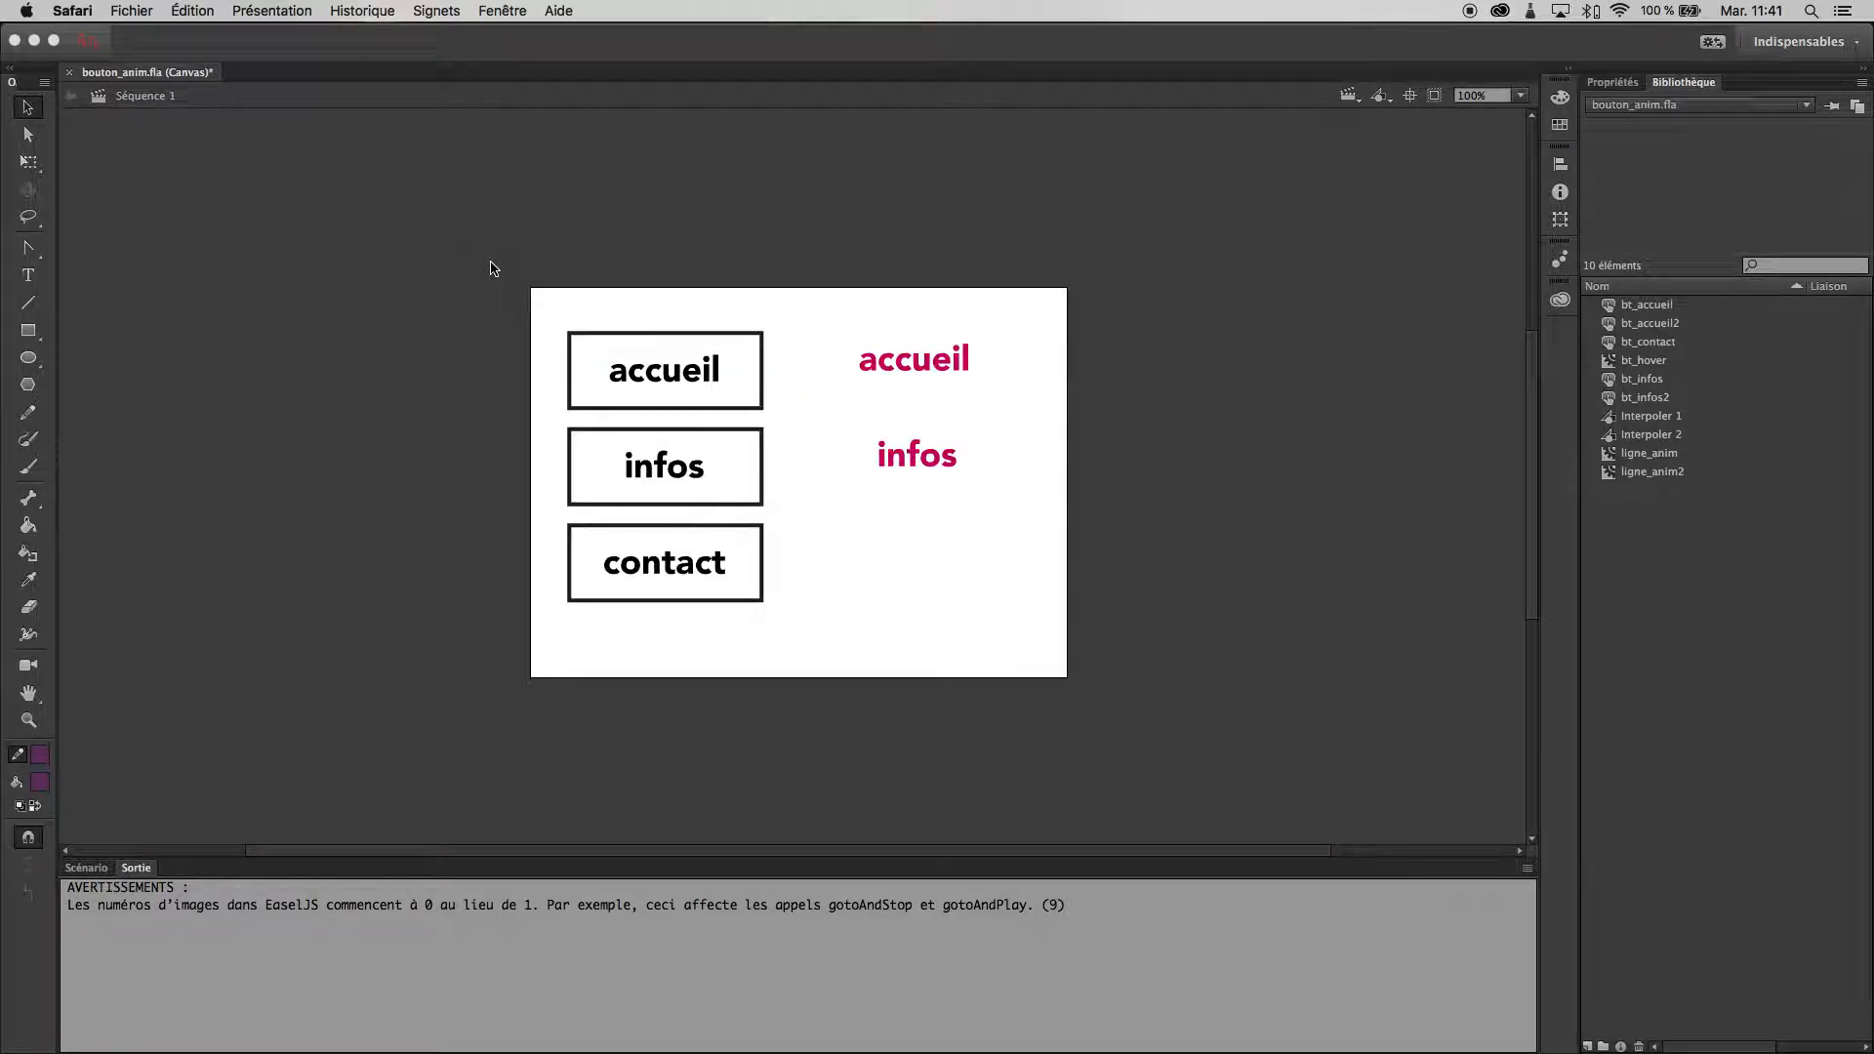
pyautogui.click(172, 11)
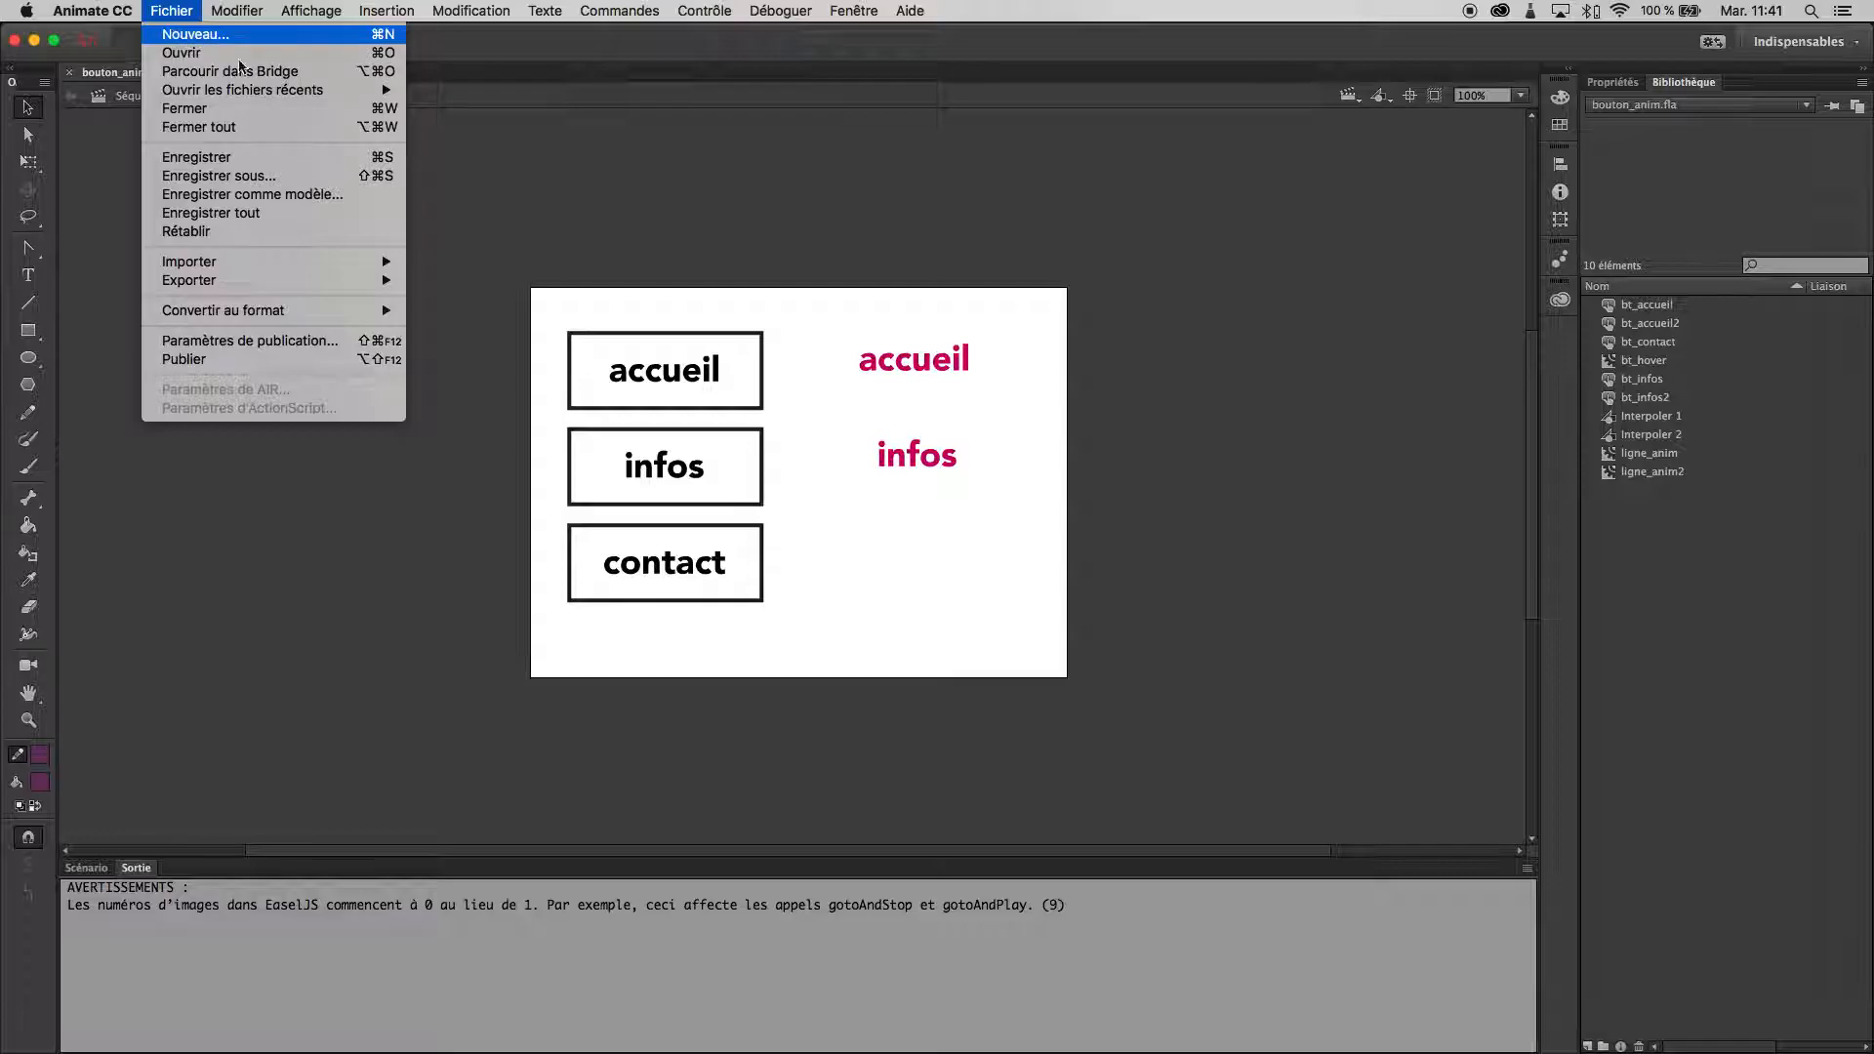
pyautogui.click(185, 29)
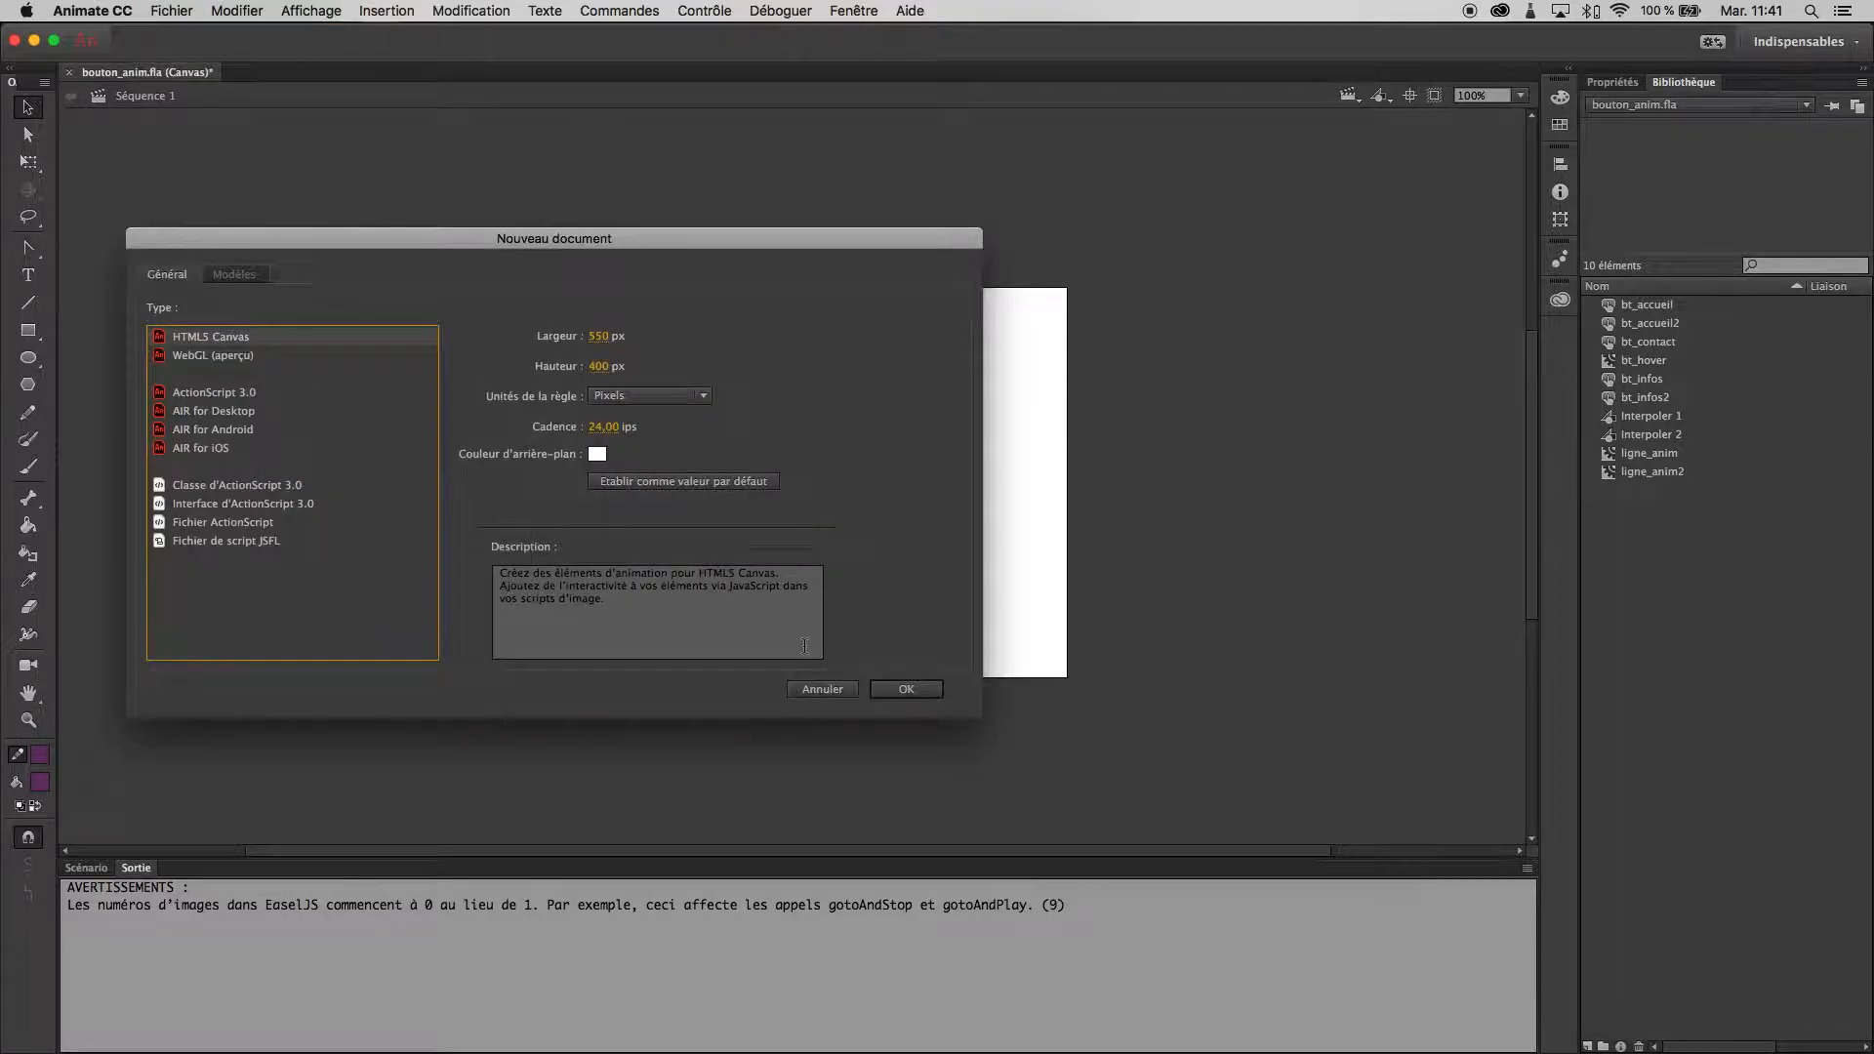
pyautogui.click(908, 690)
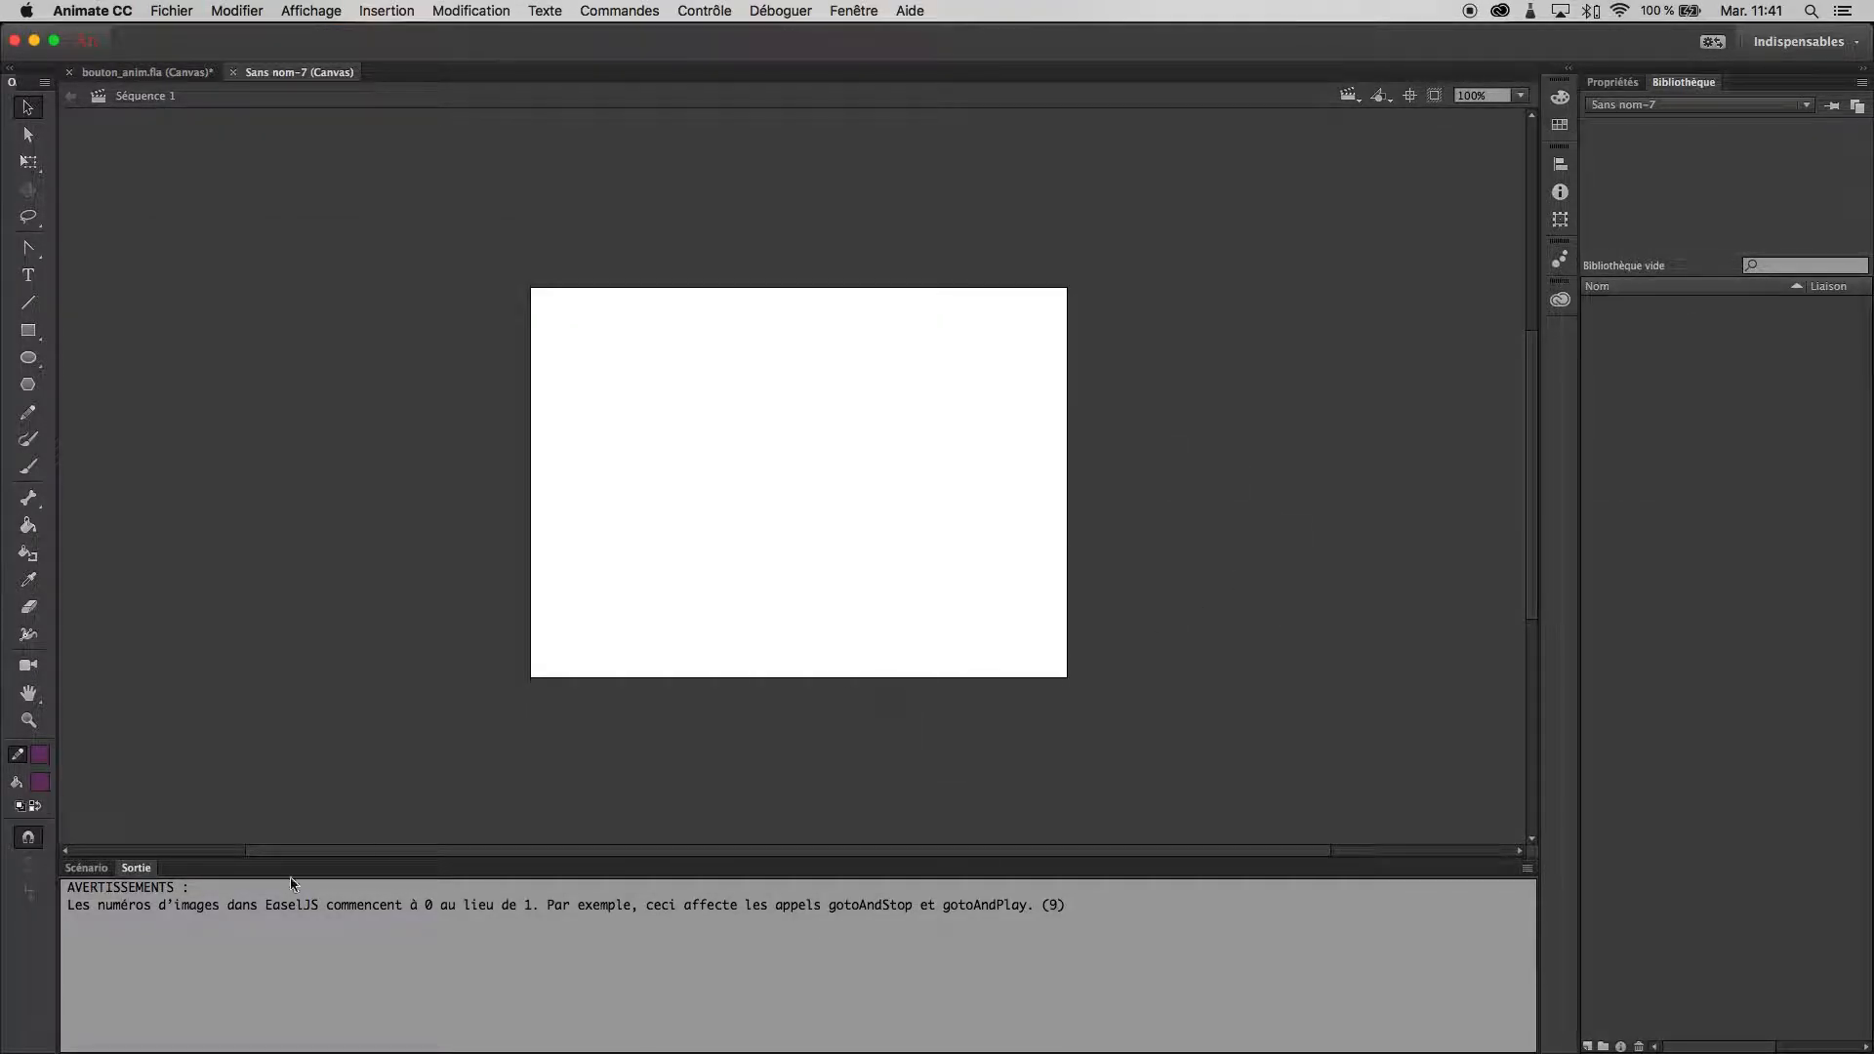
pyautogui.click(86, 868)
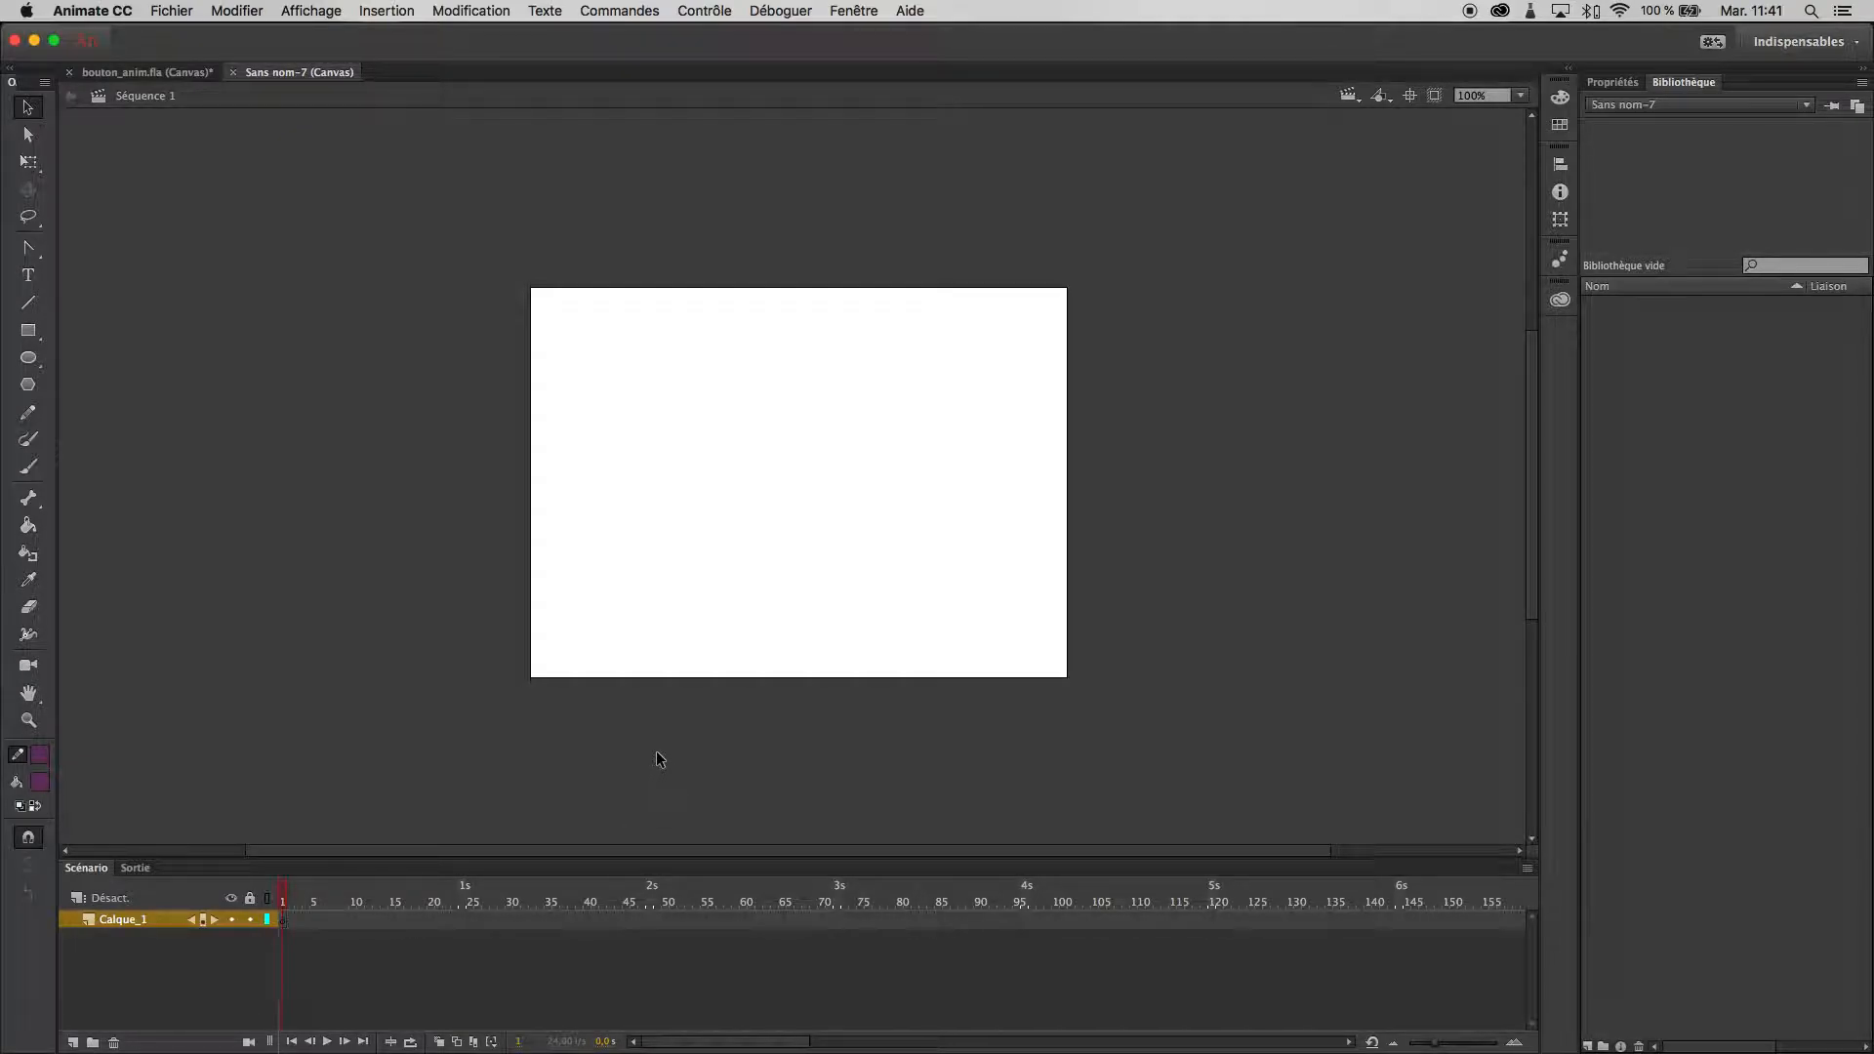
# - Add the static text "accueil" in the upper-left area of the stage
pyautogui.hscroll(-5, 659, 758)
pyautogui.moveTo(1048, 540); pyautogui.dragTo(829, 595)
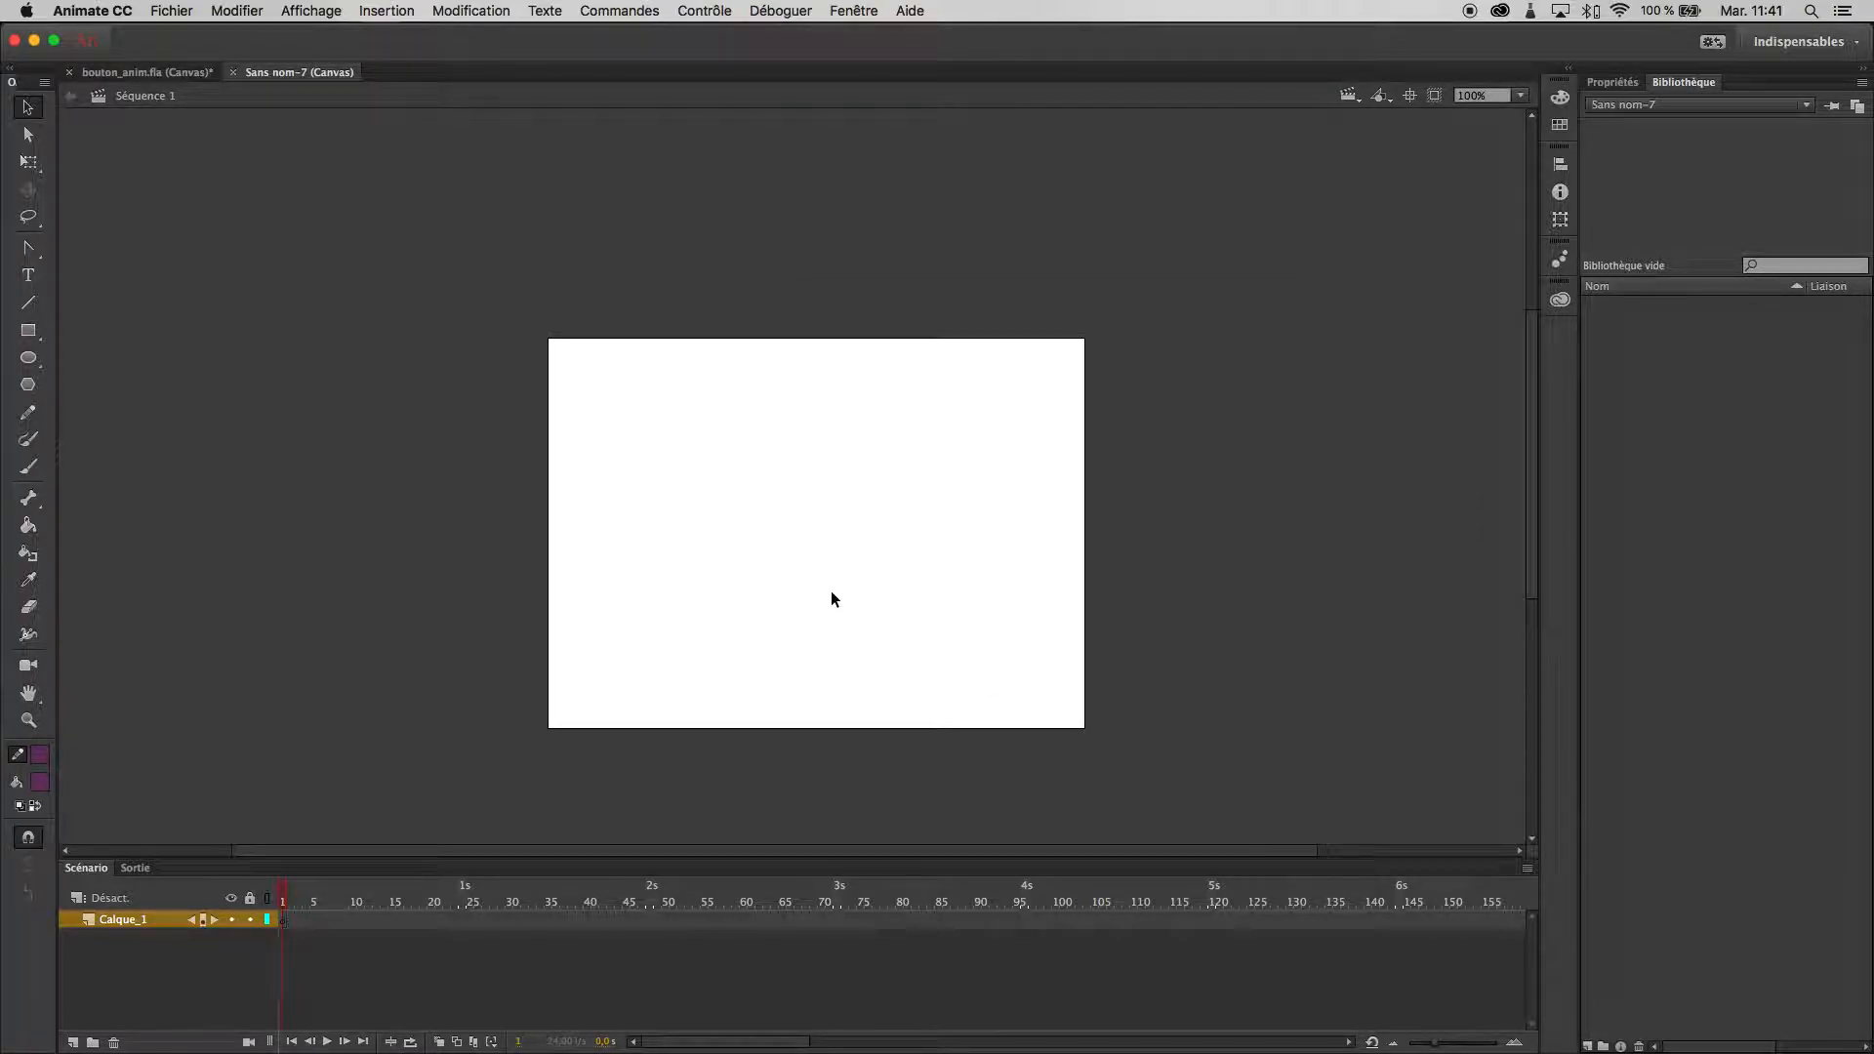
pyautogui.click(29, 276)
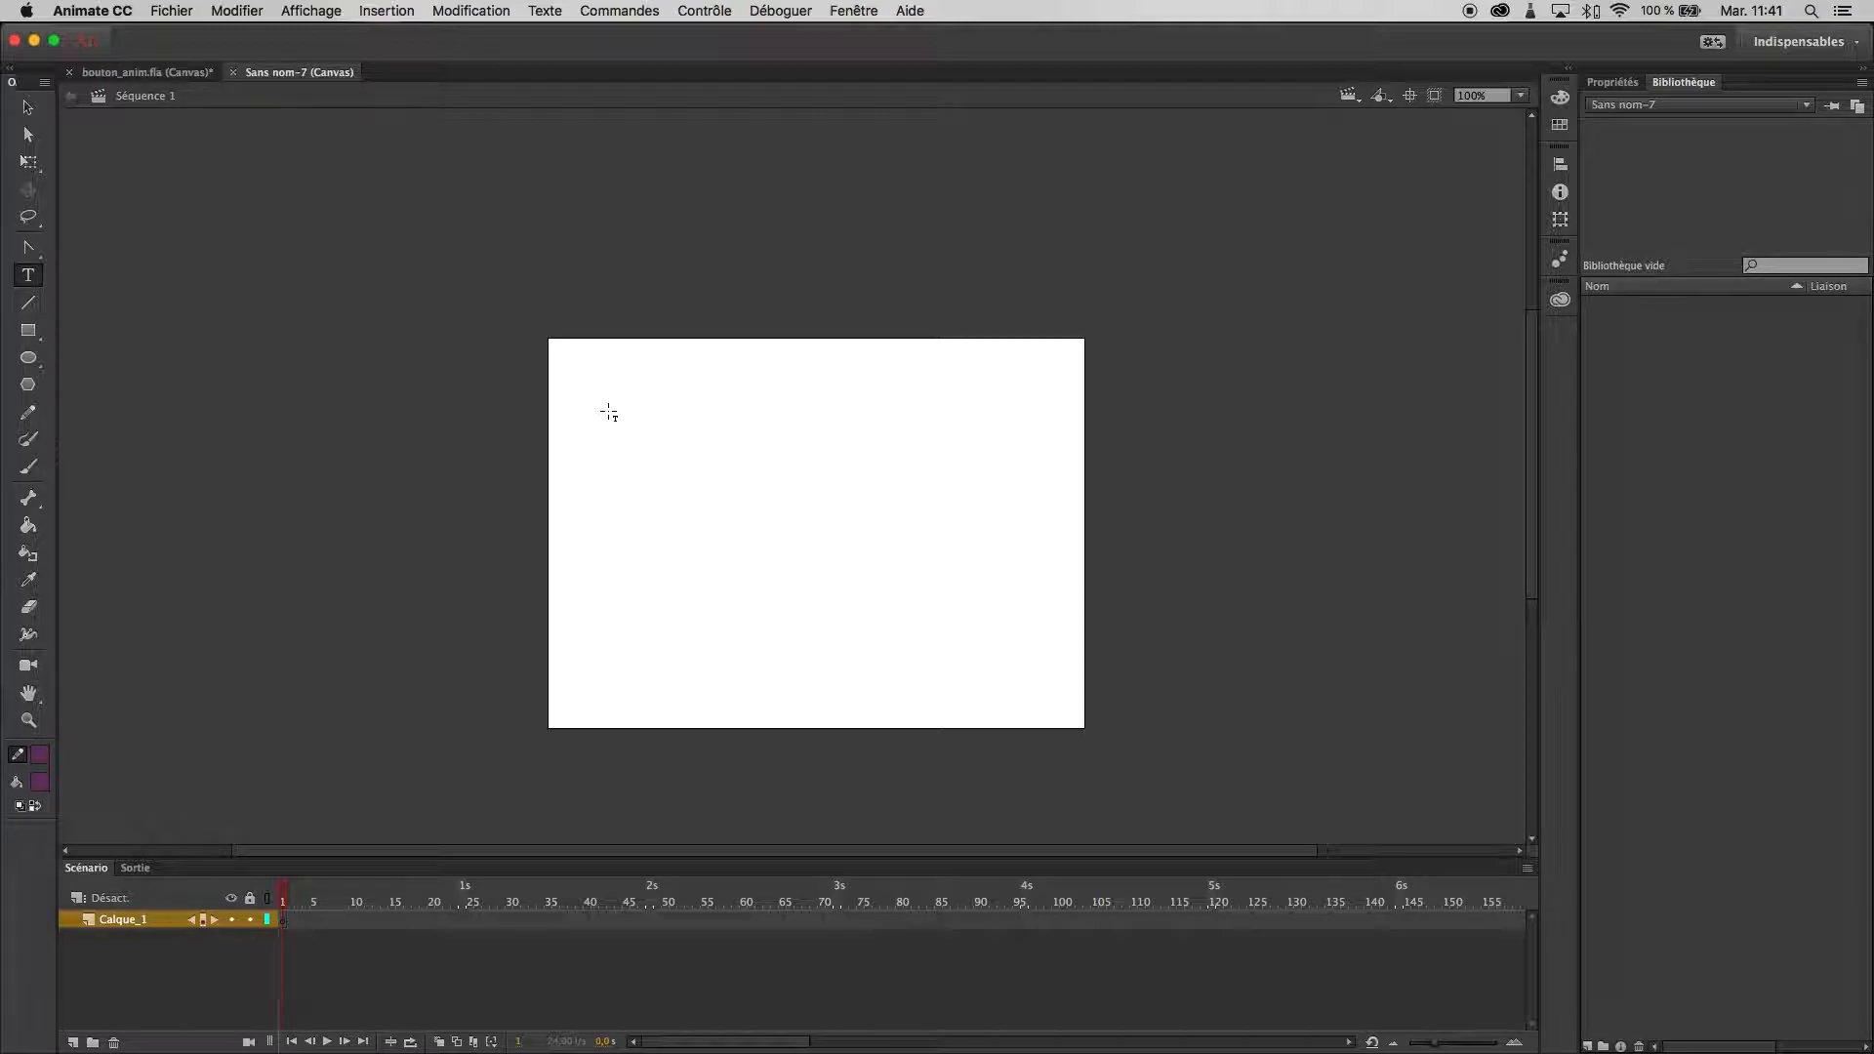
pyautogui.click(647, 447)
pyautogui.write('accueil')
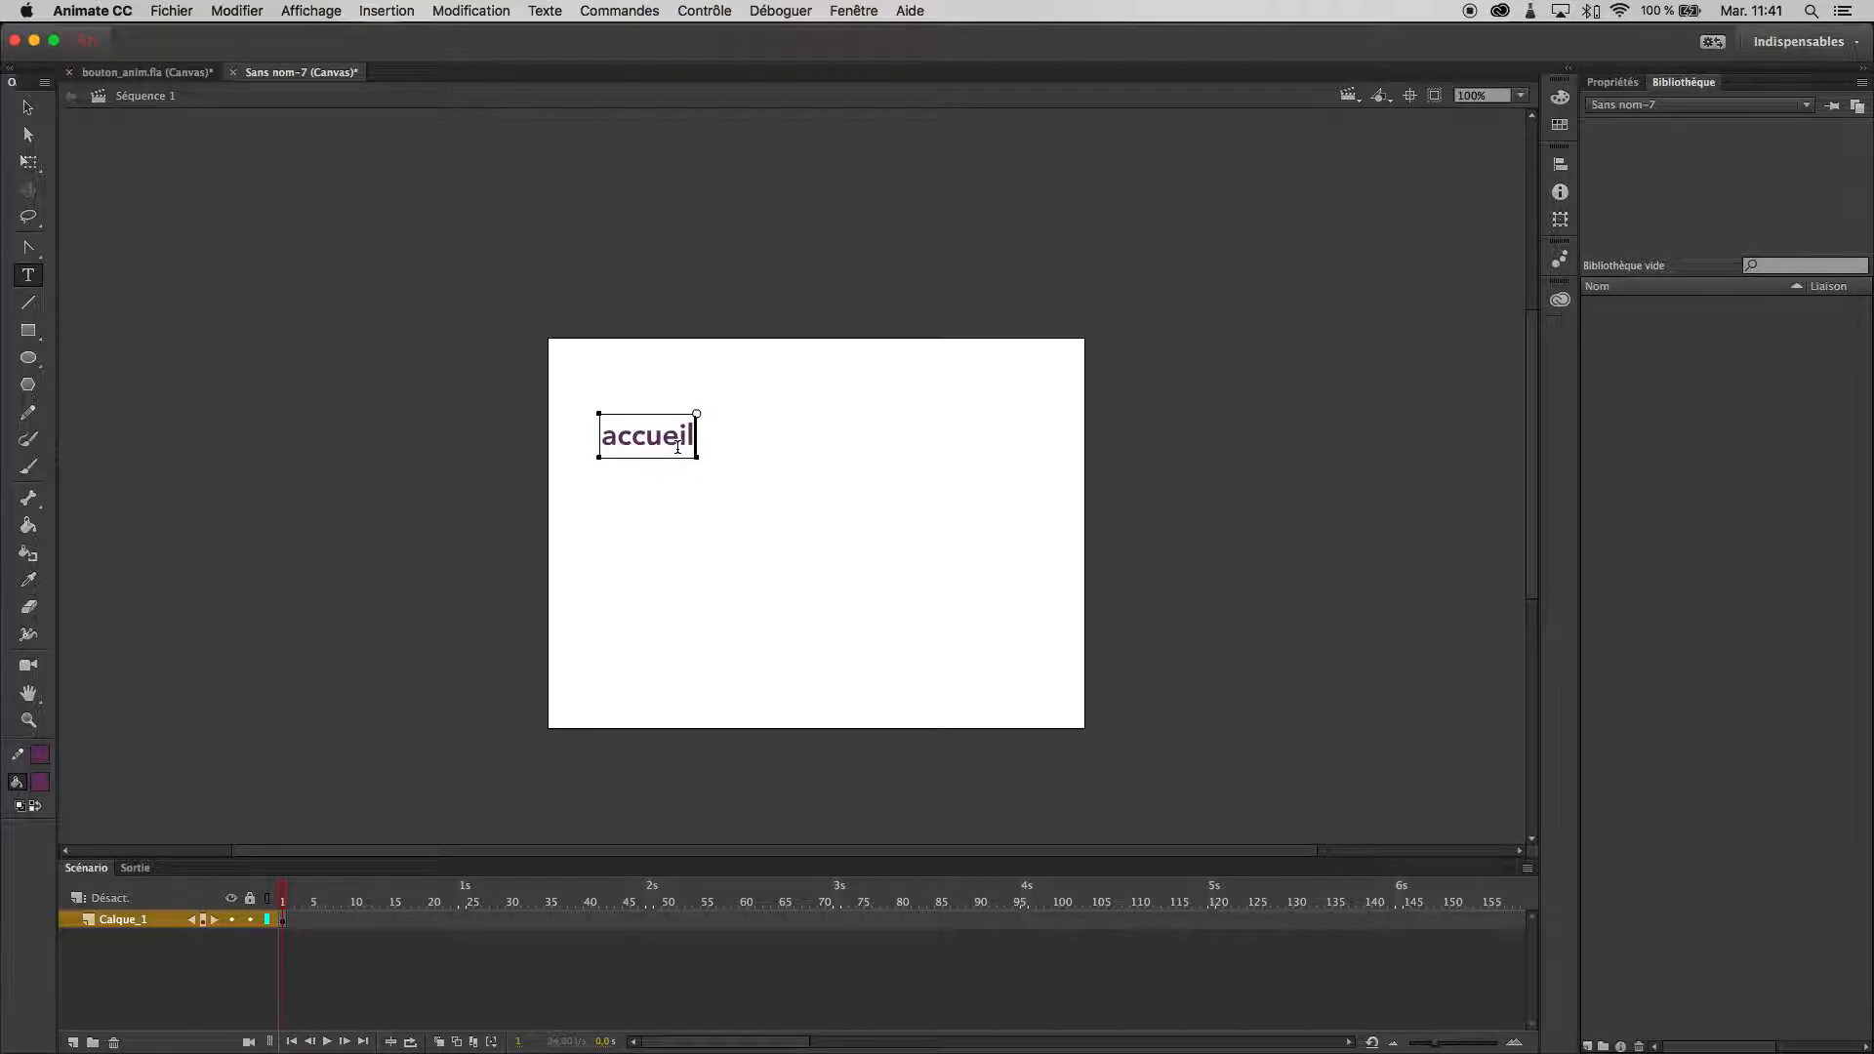
# - Set the "accueil" text to the Black style at size 62 and move it fully inside the stage, at about X 64
pyautogui.press('super+a')
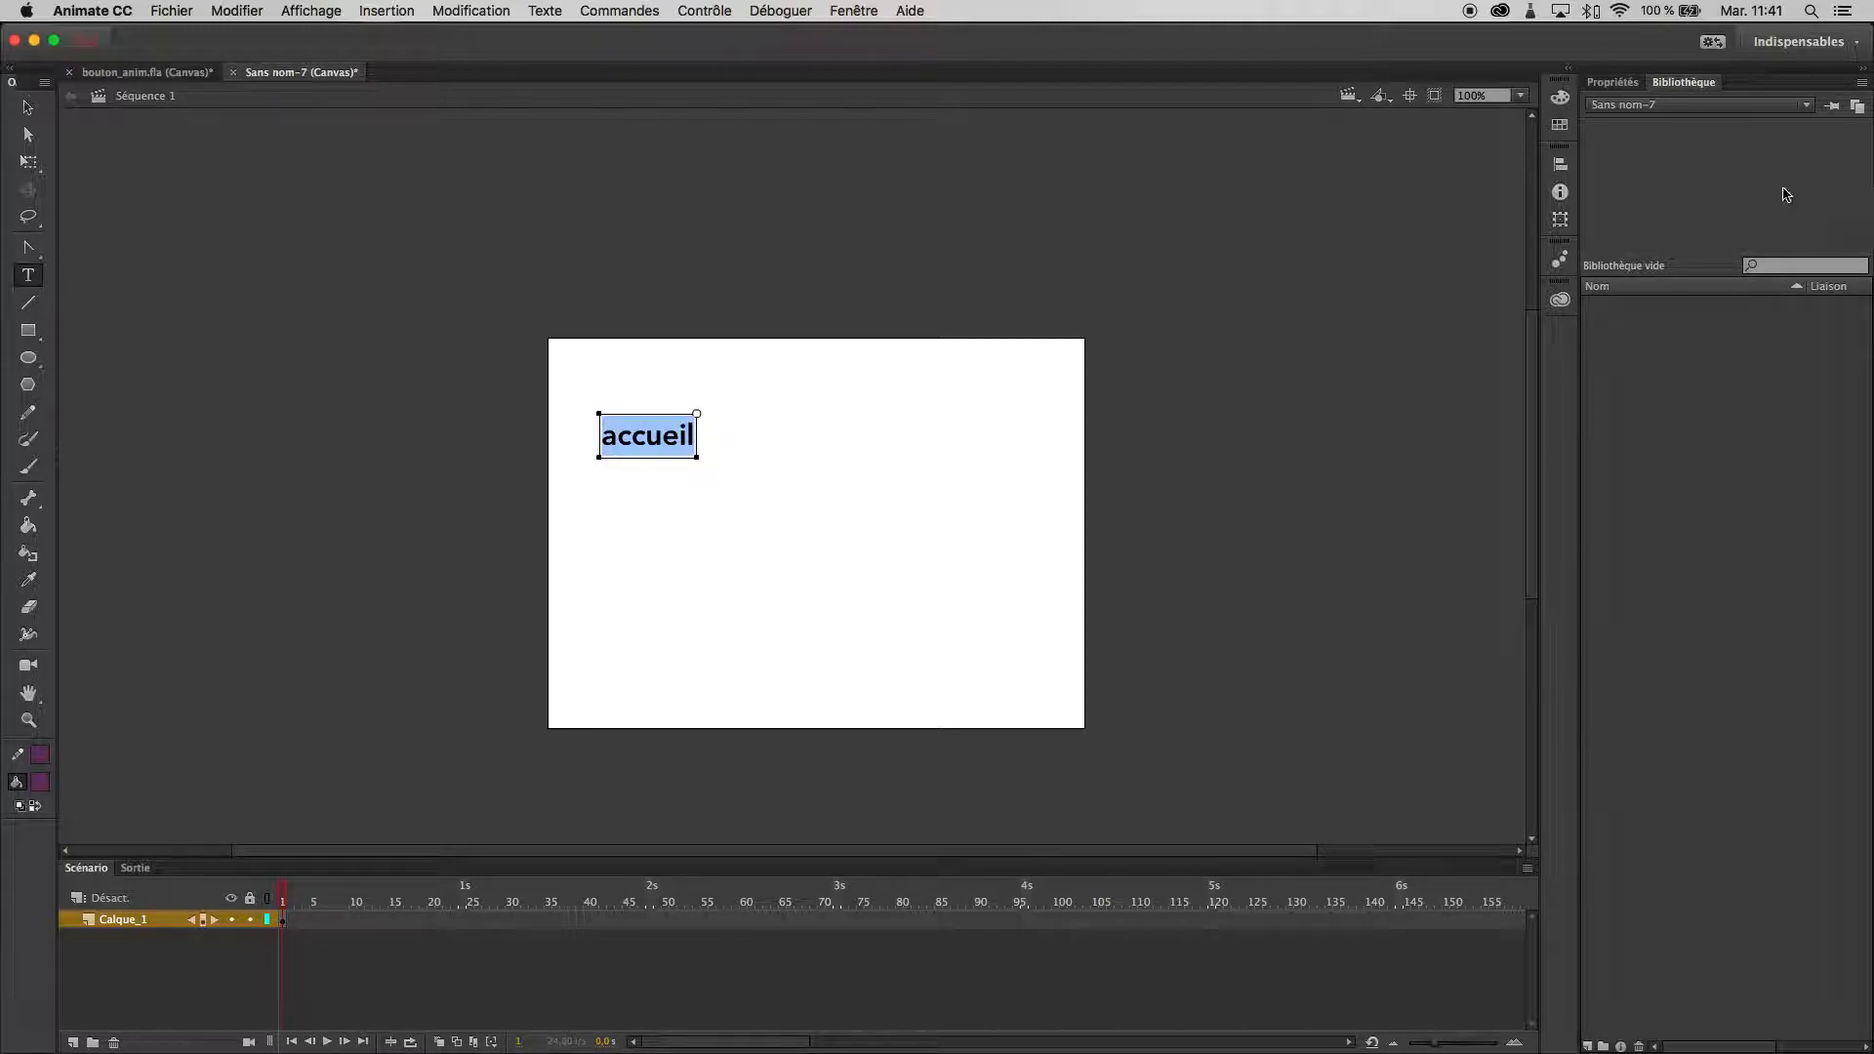
pyautogui.click(1612, 84)
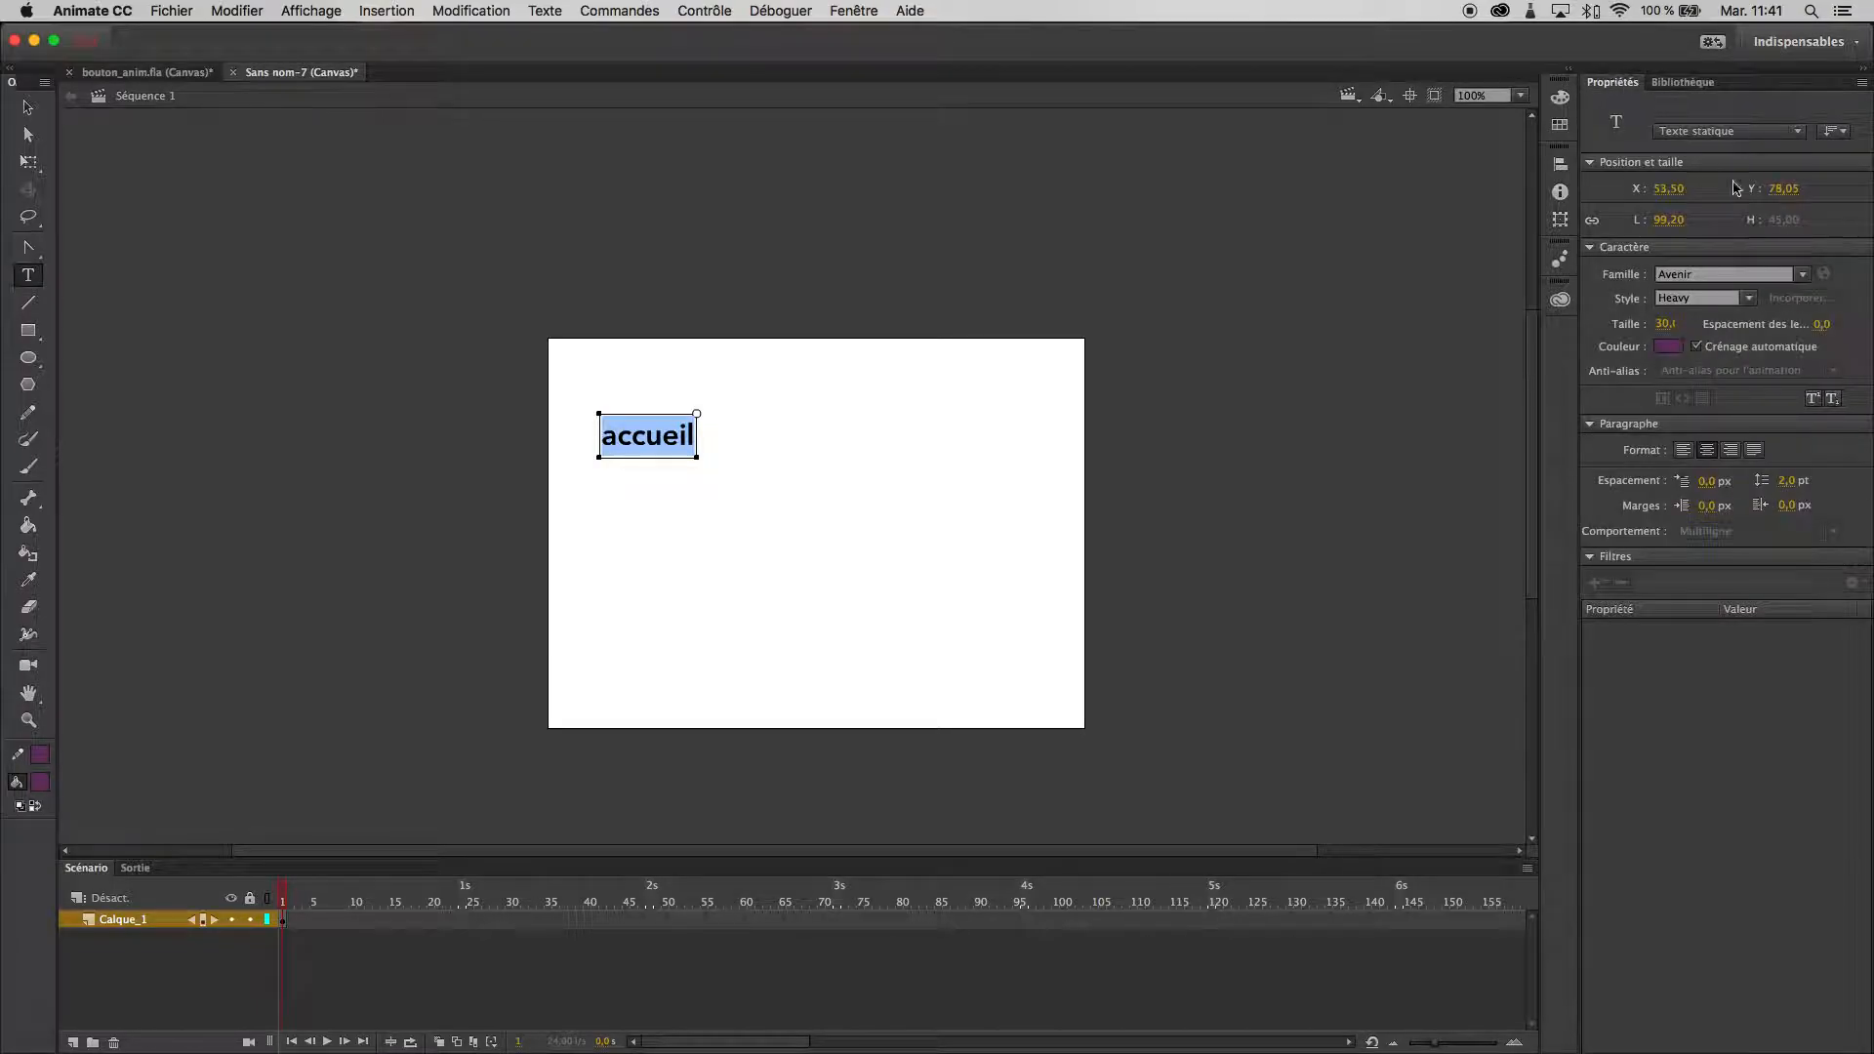
pyautogui.click(1745, 302)
pyautogui.click(1689, 476)
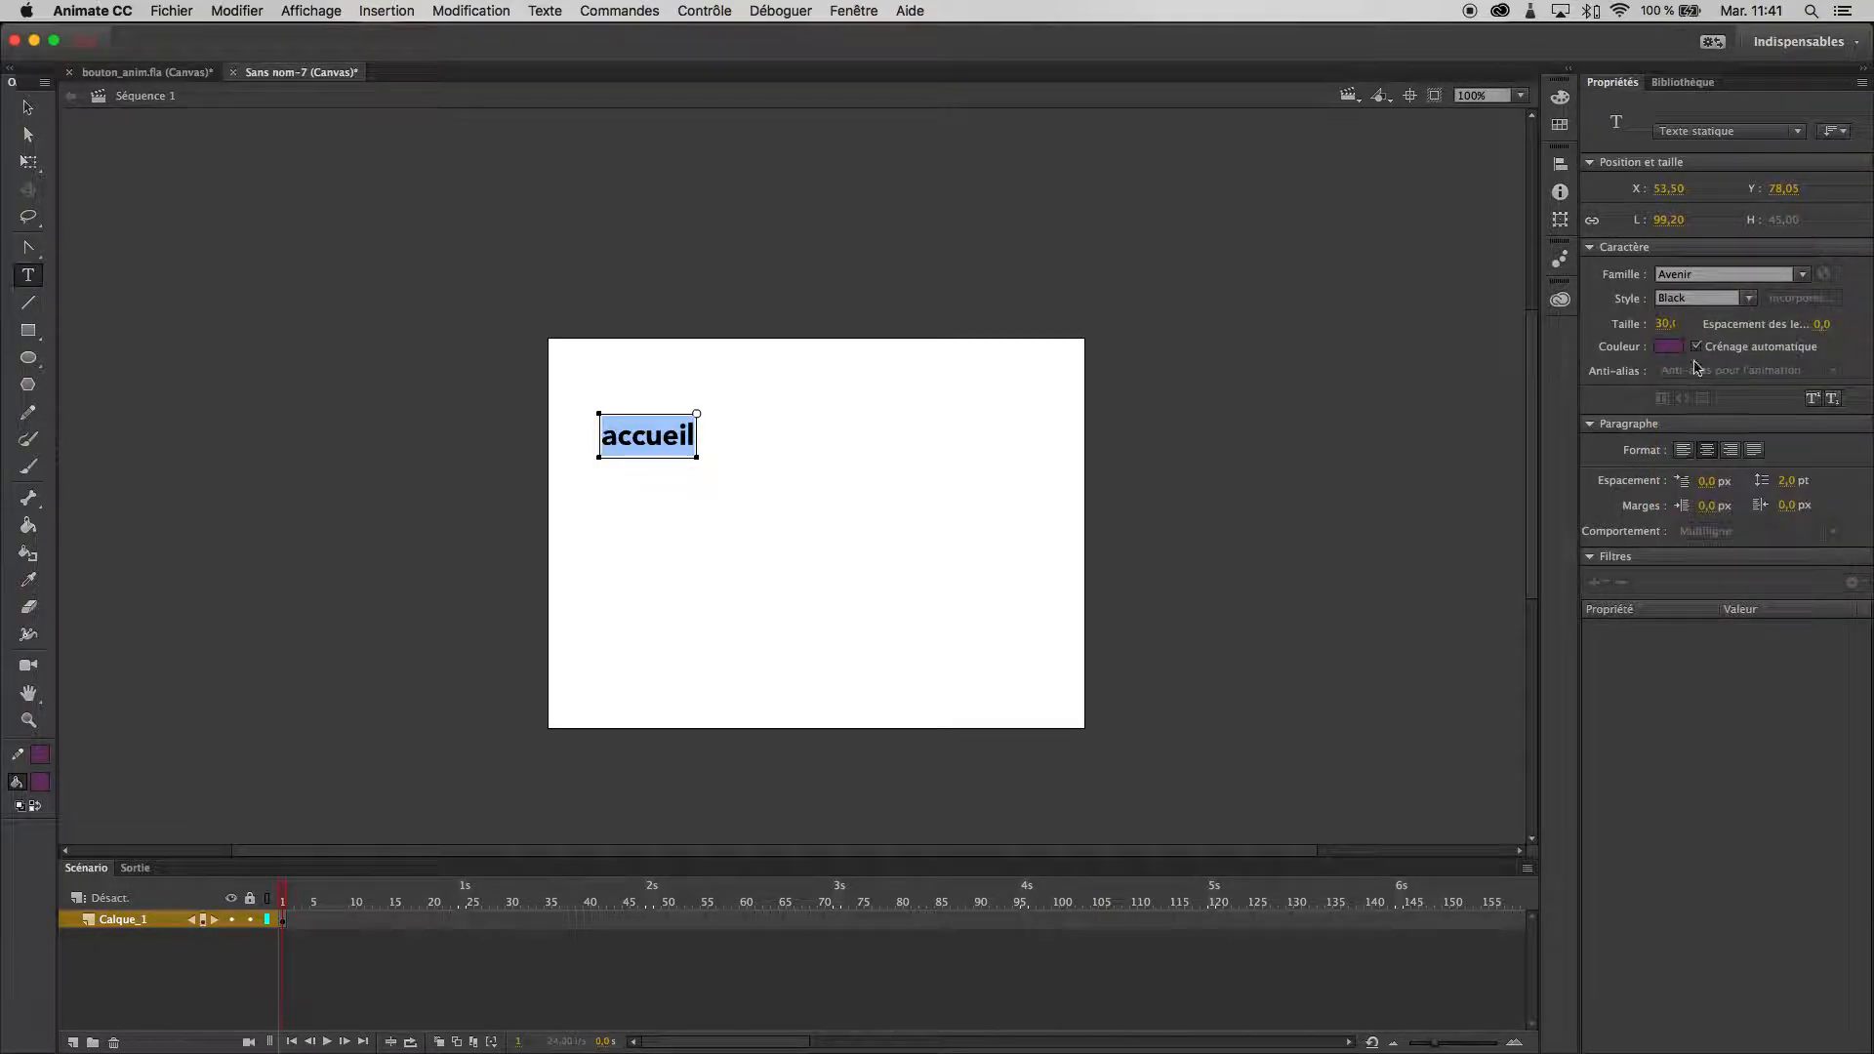
pyautogui.moveTo(1669, 330); pyautogui.dragTo(1708, 324)
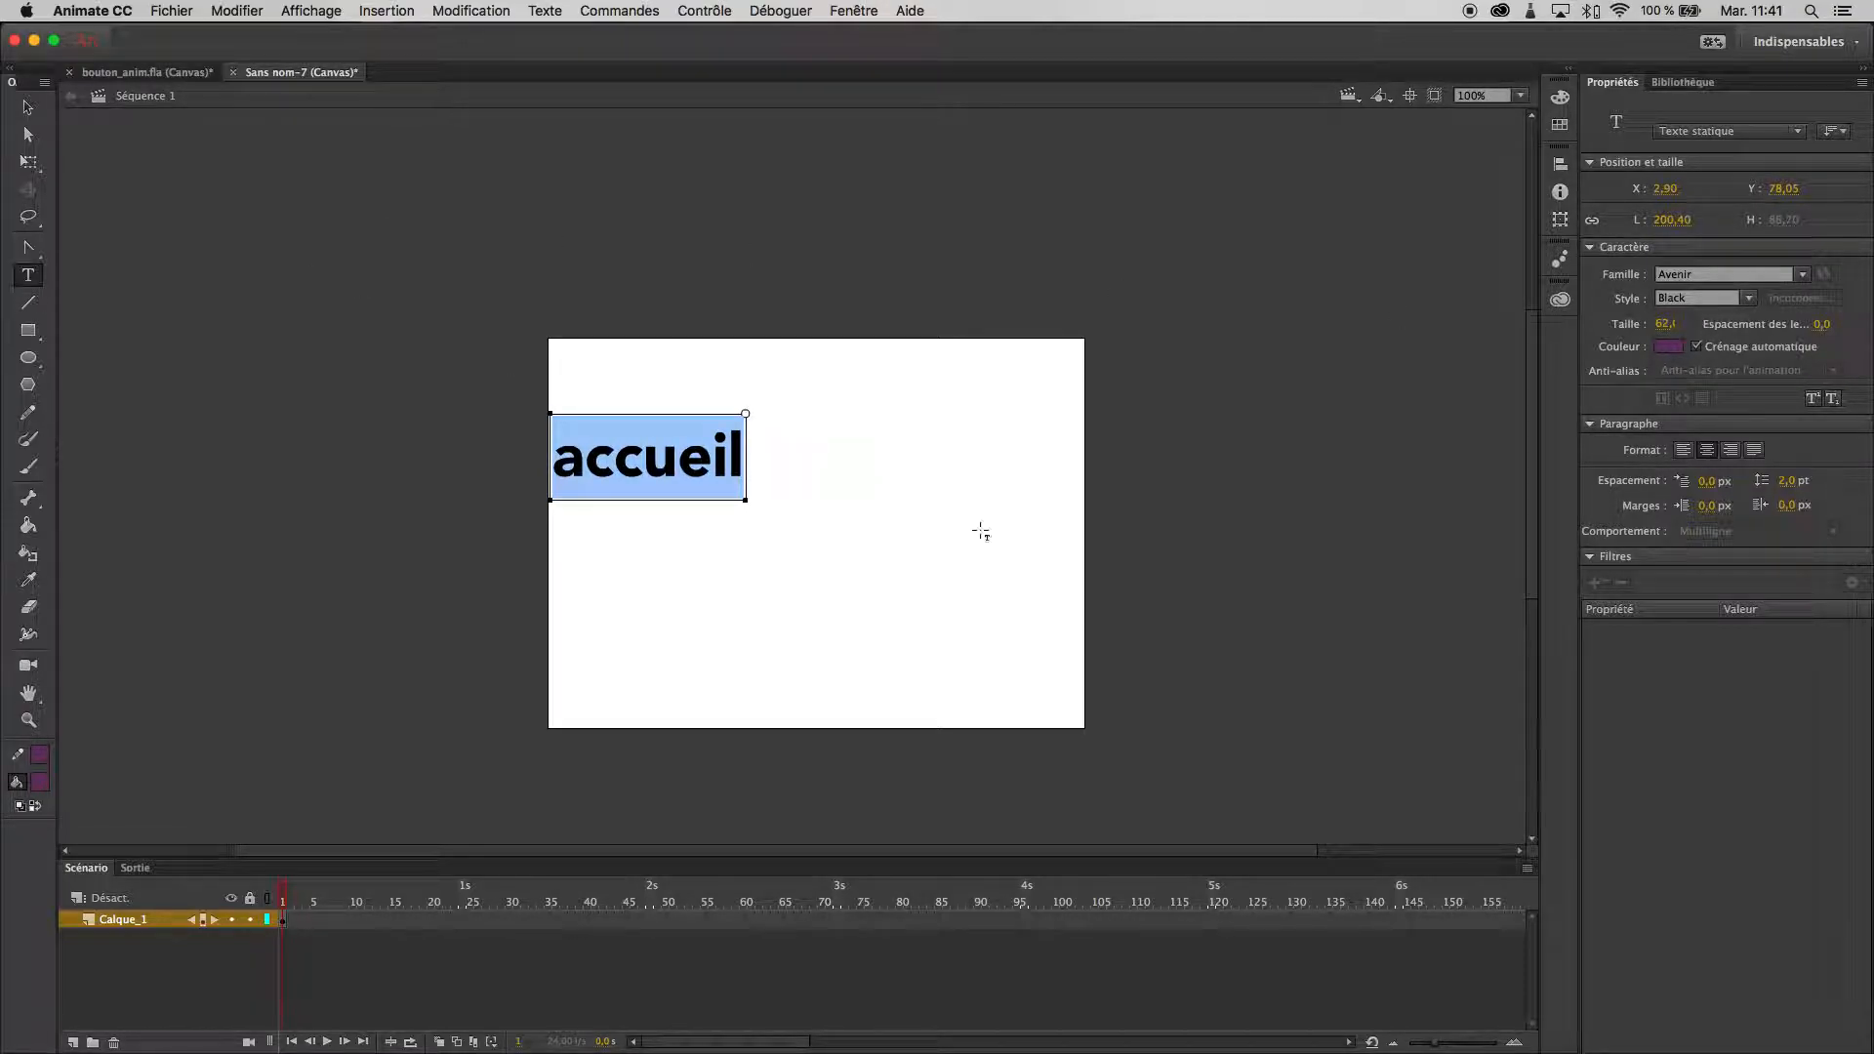
pyautogui.click(27, 107)
pyautogui.moveTo(700, 469); pyautogui.dragTo(744, 471)
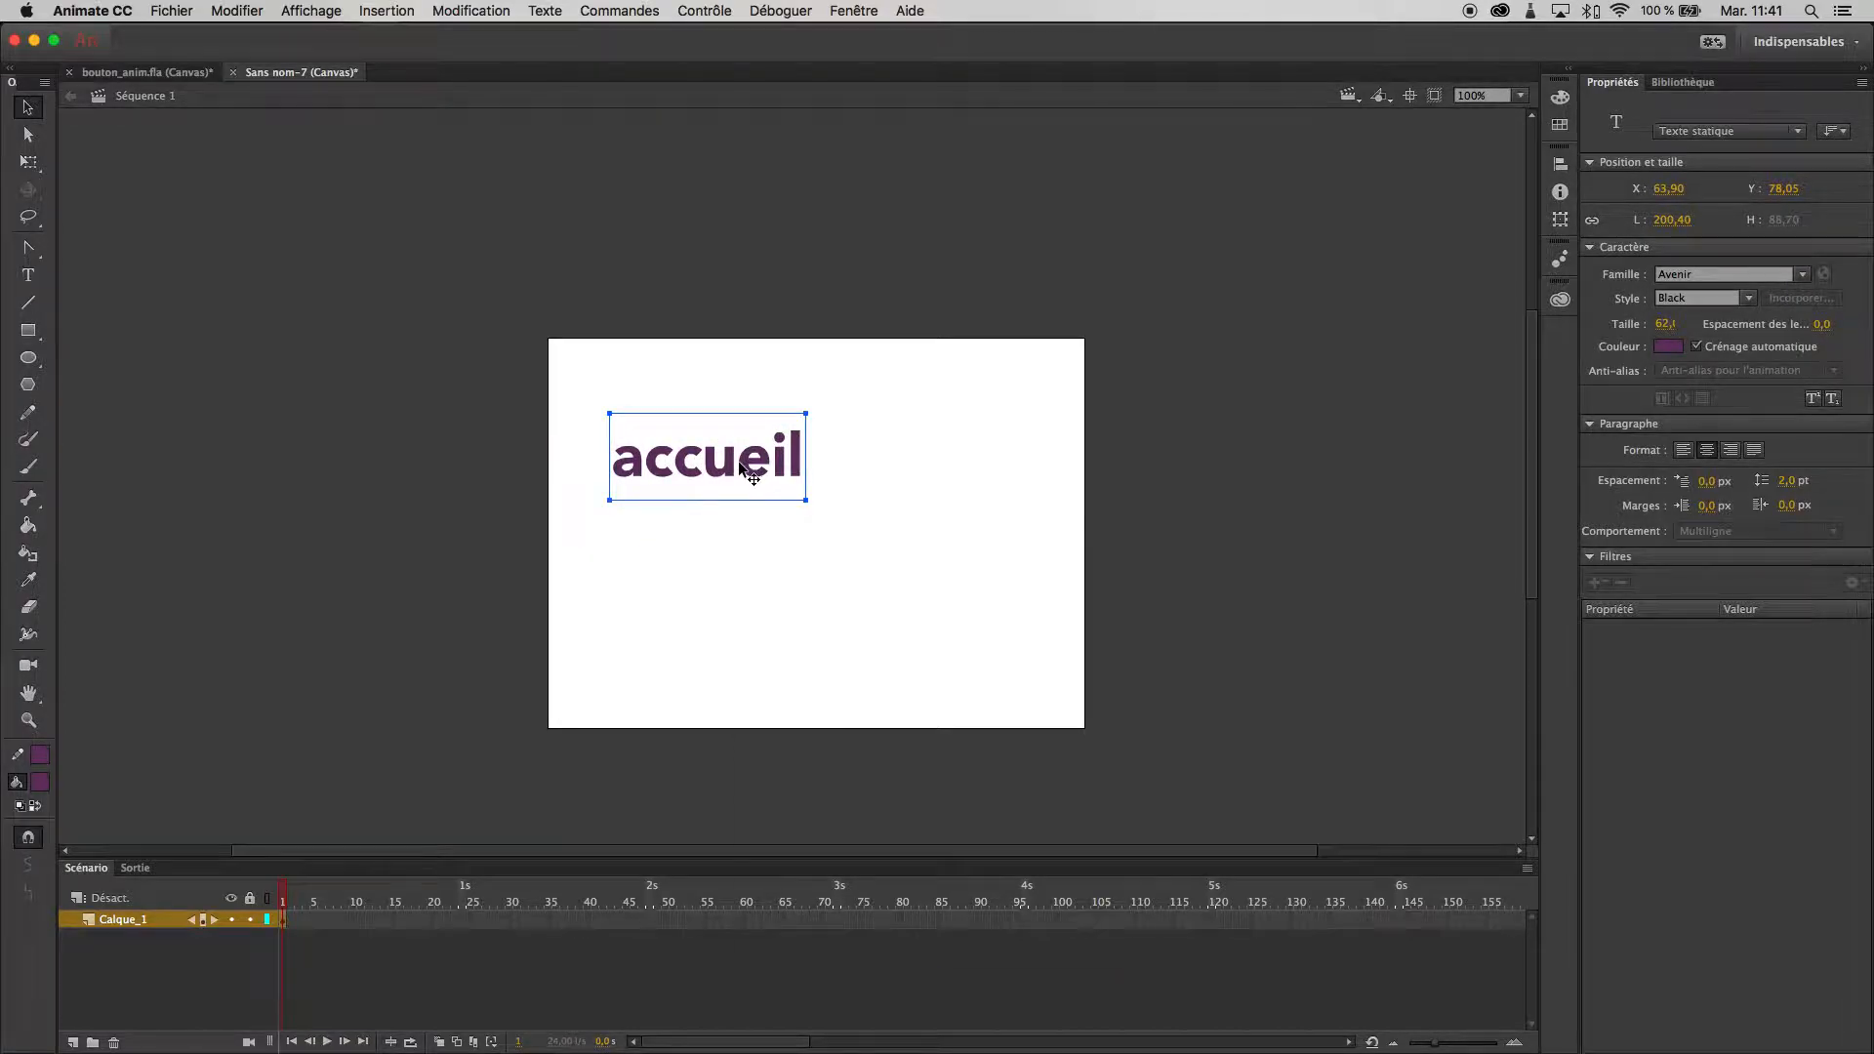
# - Convert the "accueil" text into a Bouton symbol named bt_accueil
pyautogui.rightClick(742, 469)
pyautogui.click(849, 929)
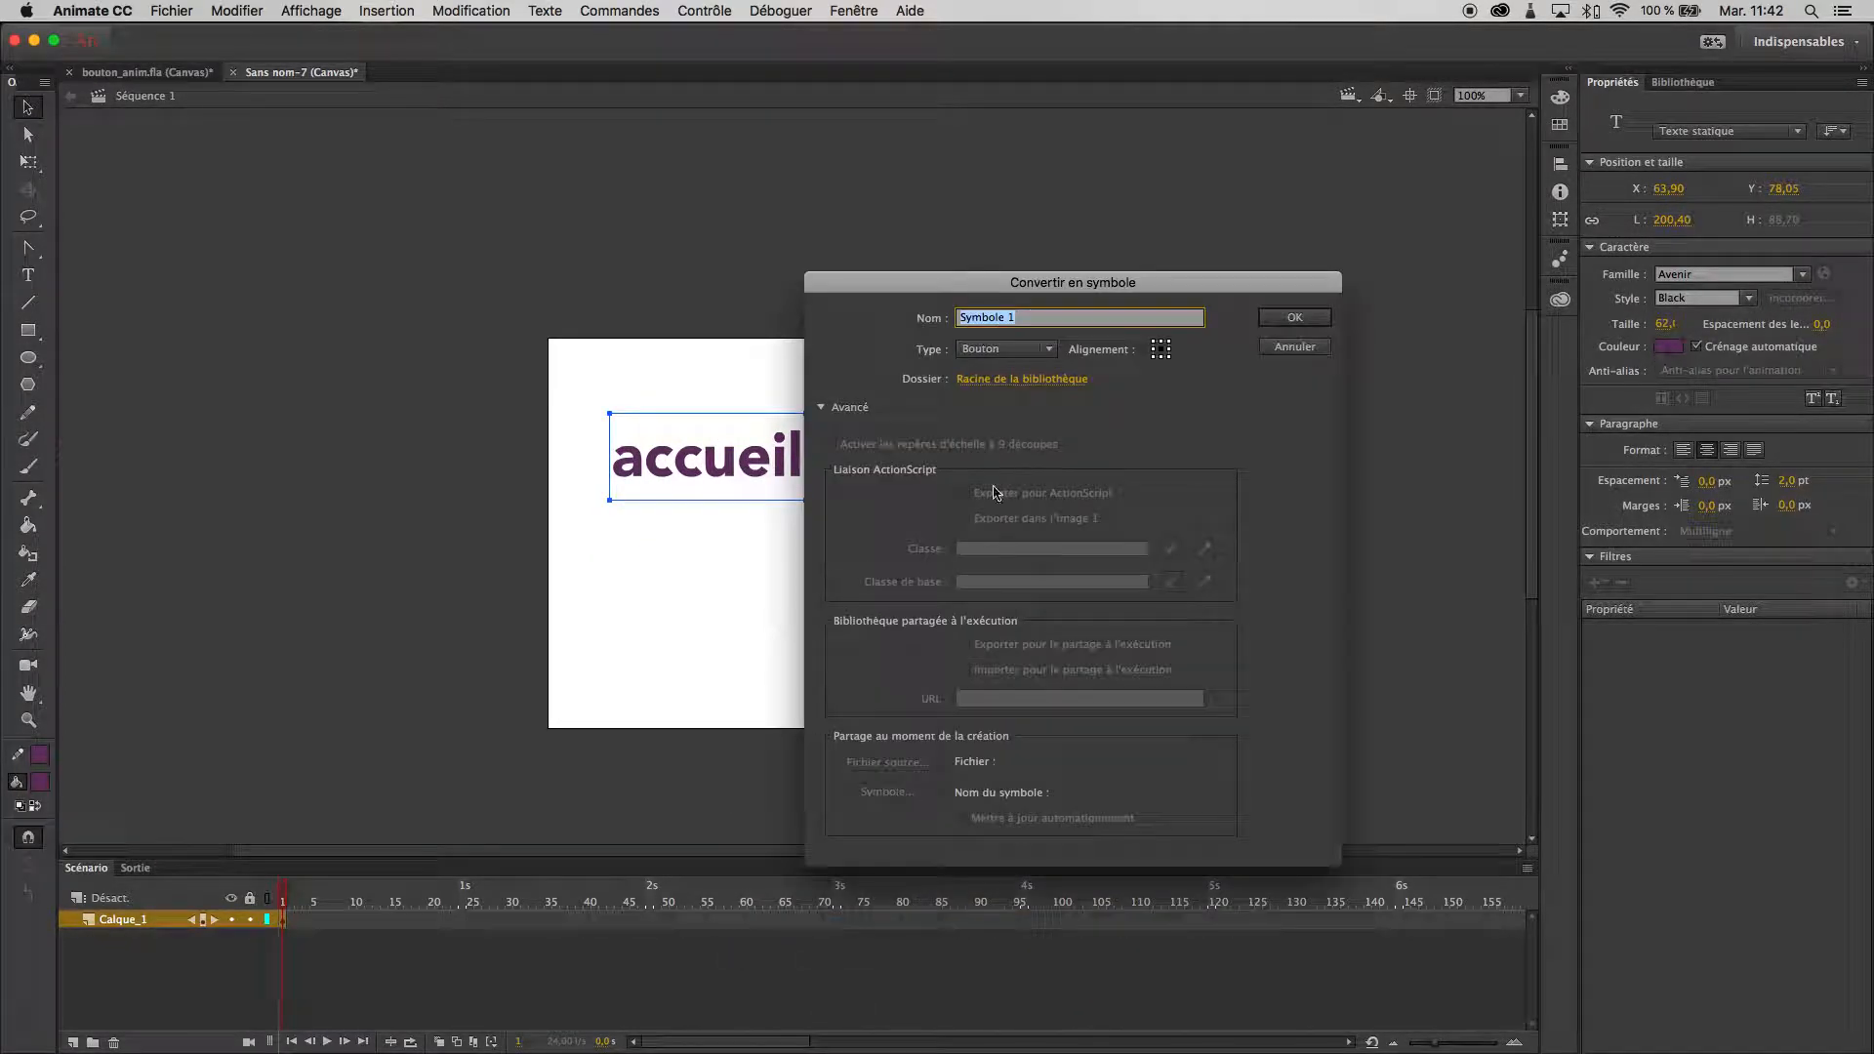
pyautogui.write('bt_accueil')
pyautogui.click(1023, 349)
pyautogui.click(1026, 397)
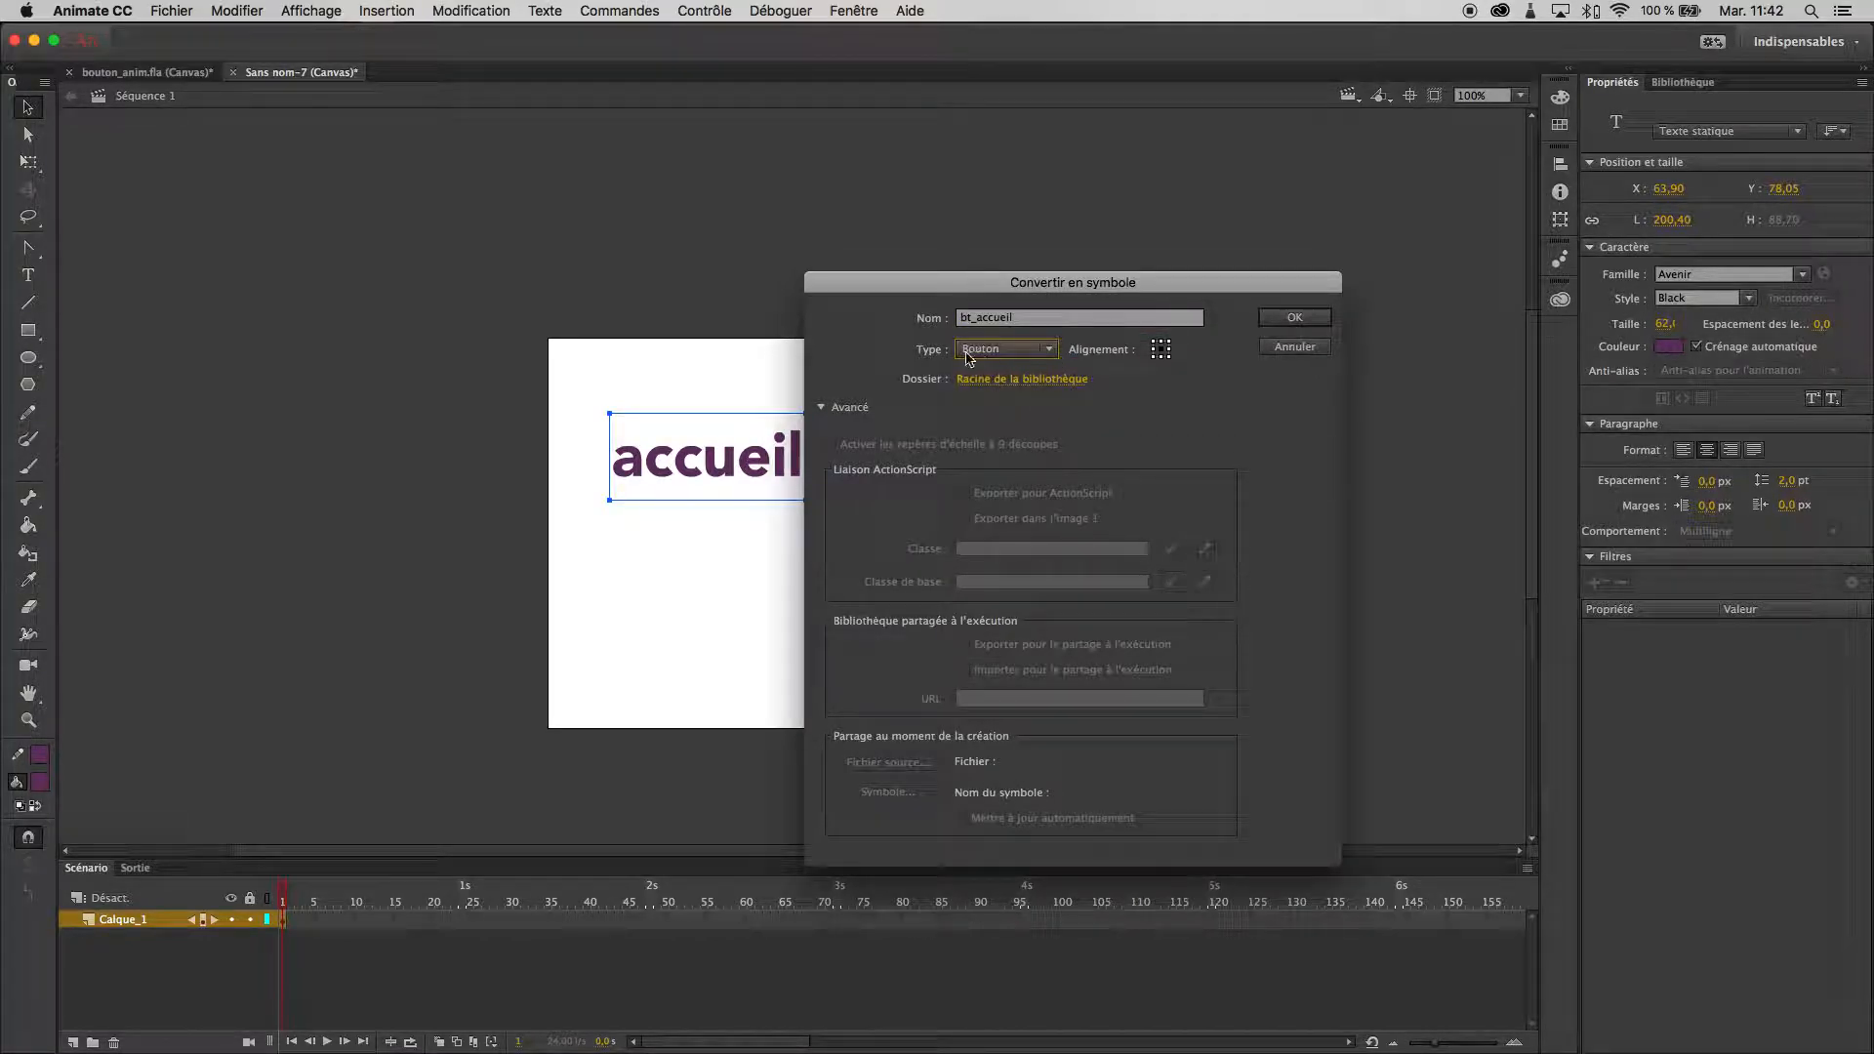
pyautogui.click(1307, 315)
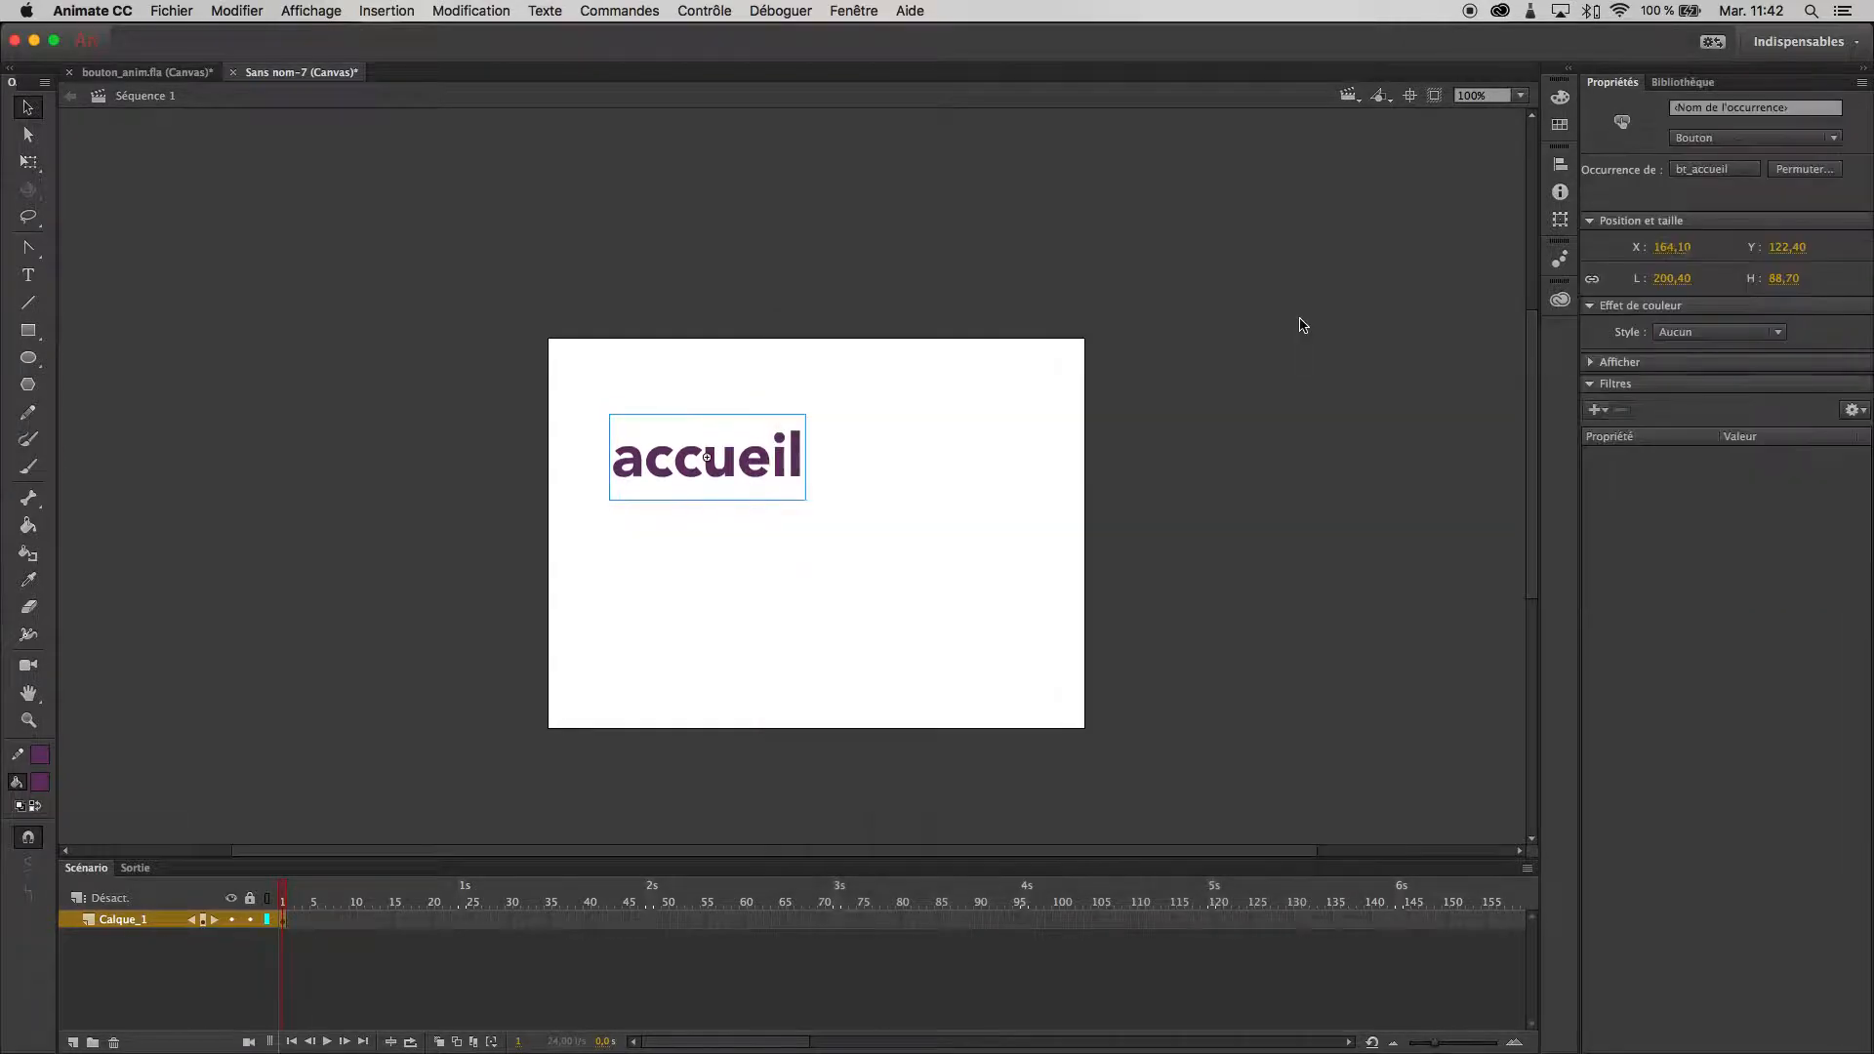
# - Rename the main timeline's only layer as bouton_accueil
pyautogui.doubleClick(114, 921)
pyautogui.write('bouton_accueil')
pyautogui.press('Return')
pyautogui.click(806, 480)
# - Save the document on the desktop as bt_anime in the Animate .fla format
pyautogui.press('super+s')
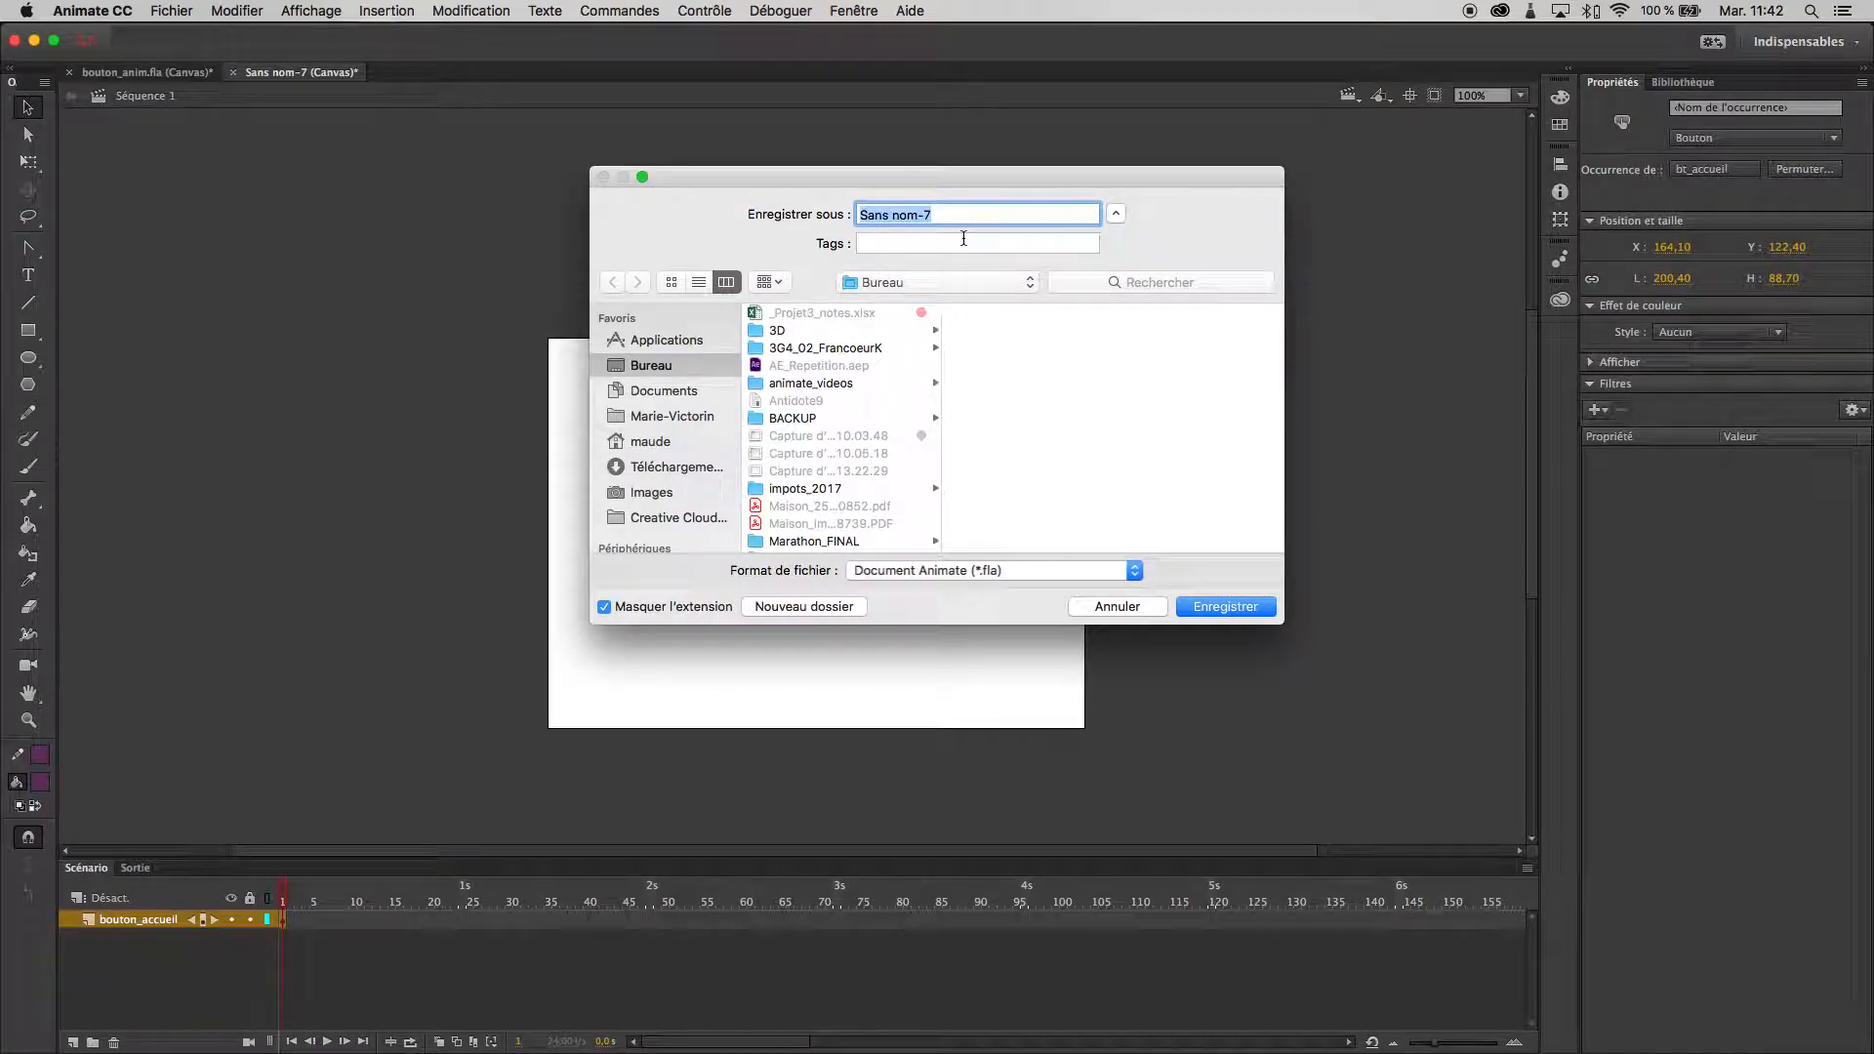
pyautogui.write('bt_anime')
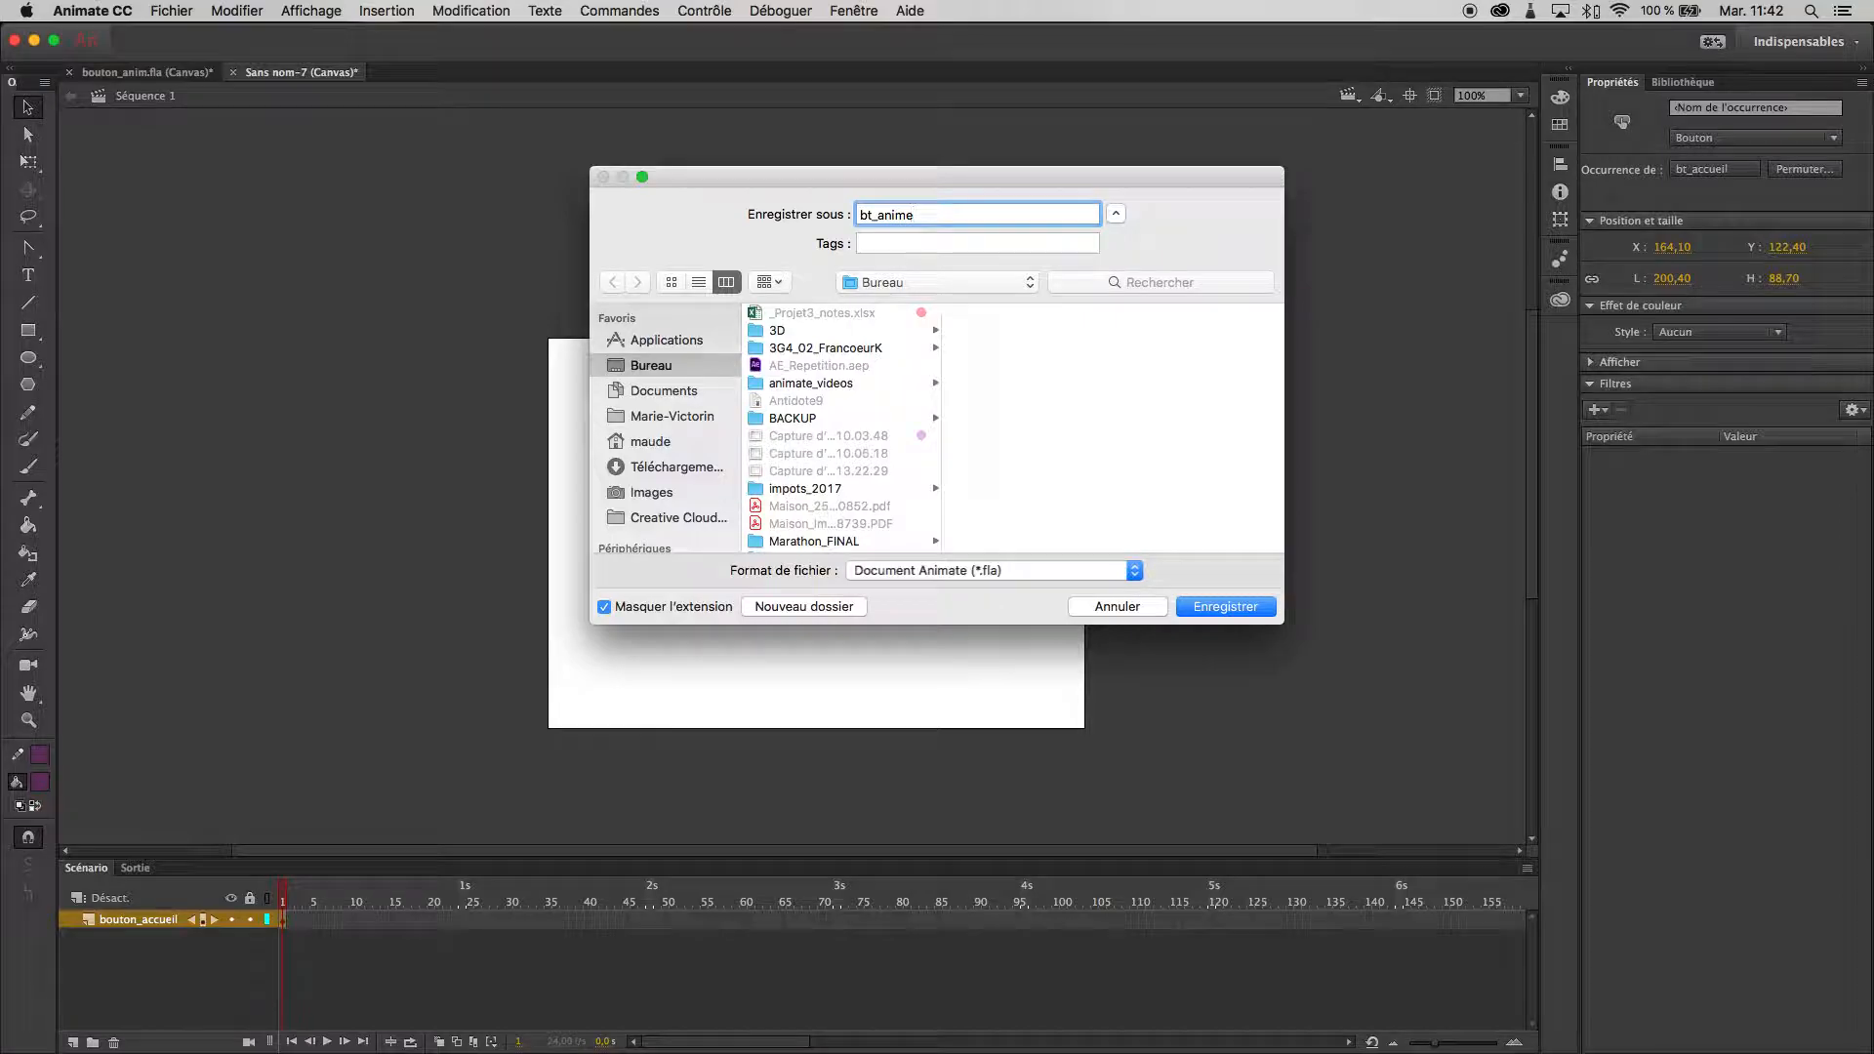
pyautogui.press('Return')
# - Open the bt_accueil button symbol for editing and rename its layer as typo
pyautogui.doubleClick(776, 475)
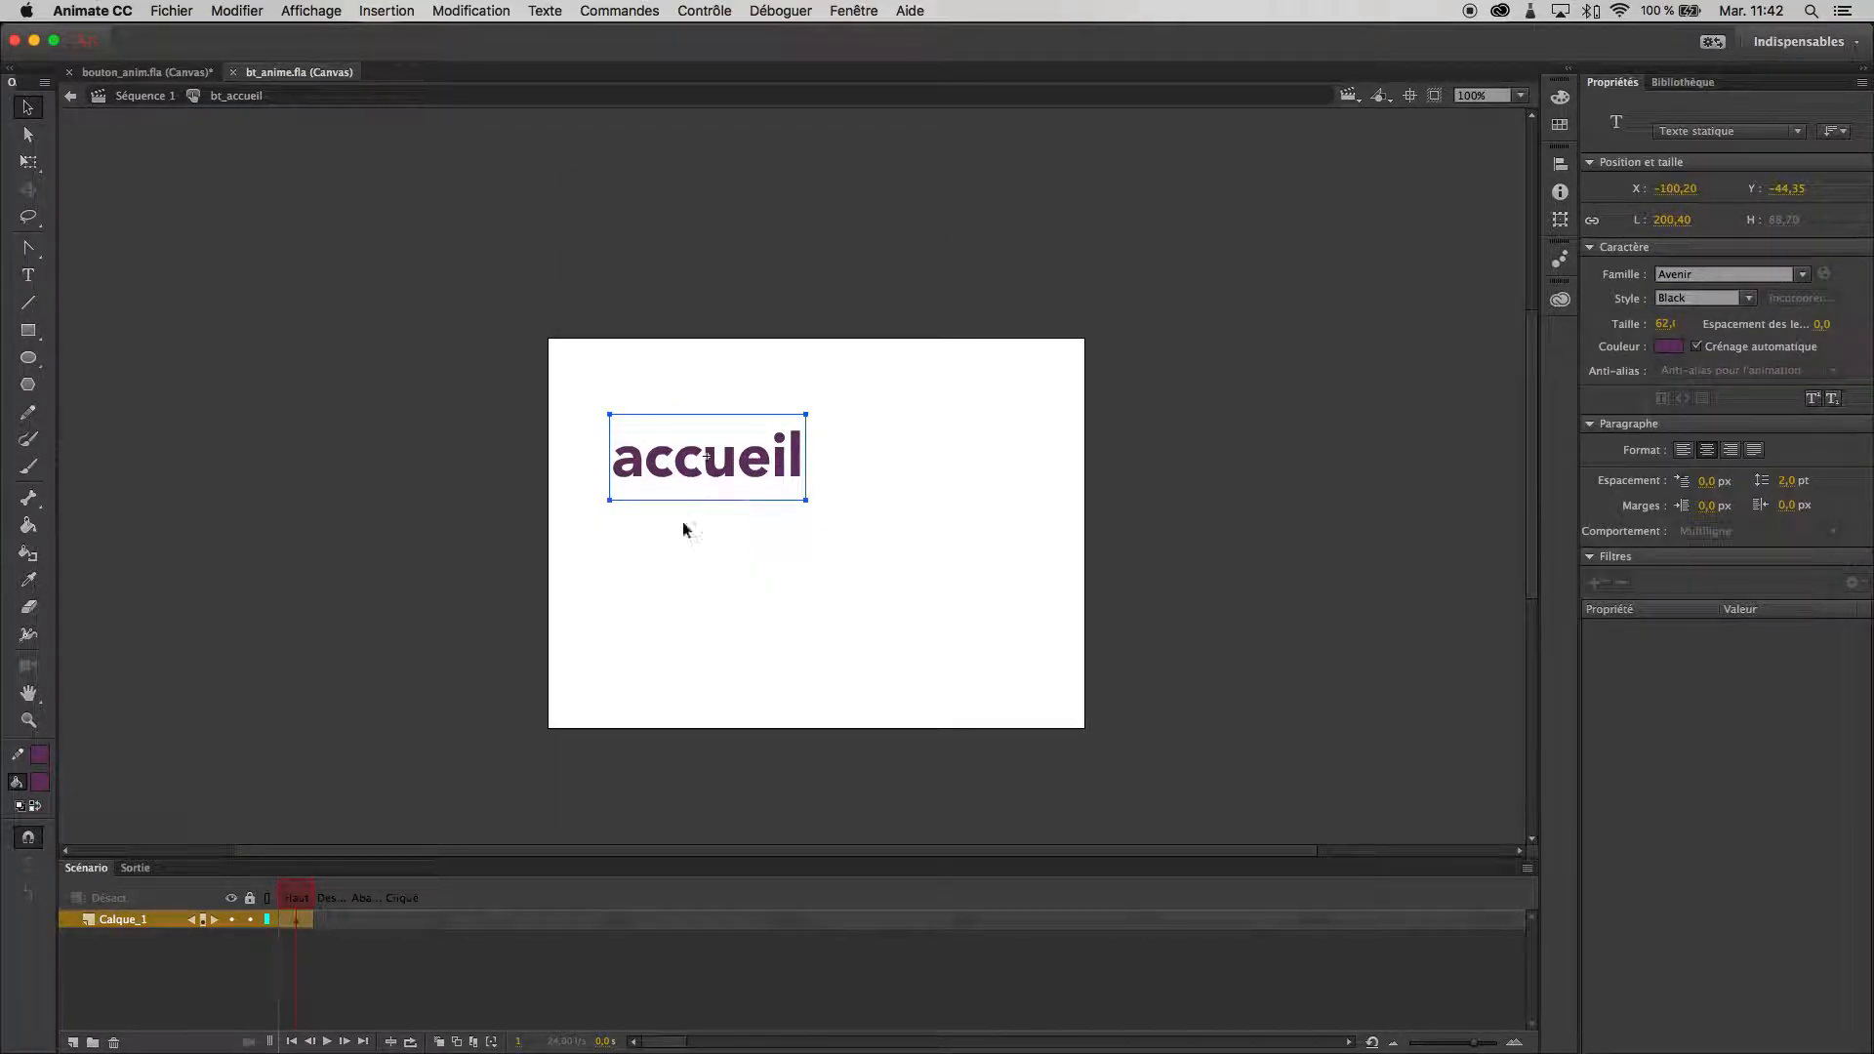
pyautogui.doubleClick(121, 921)
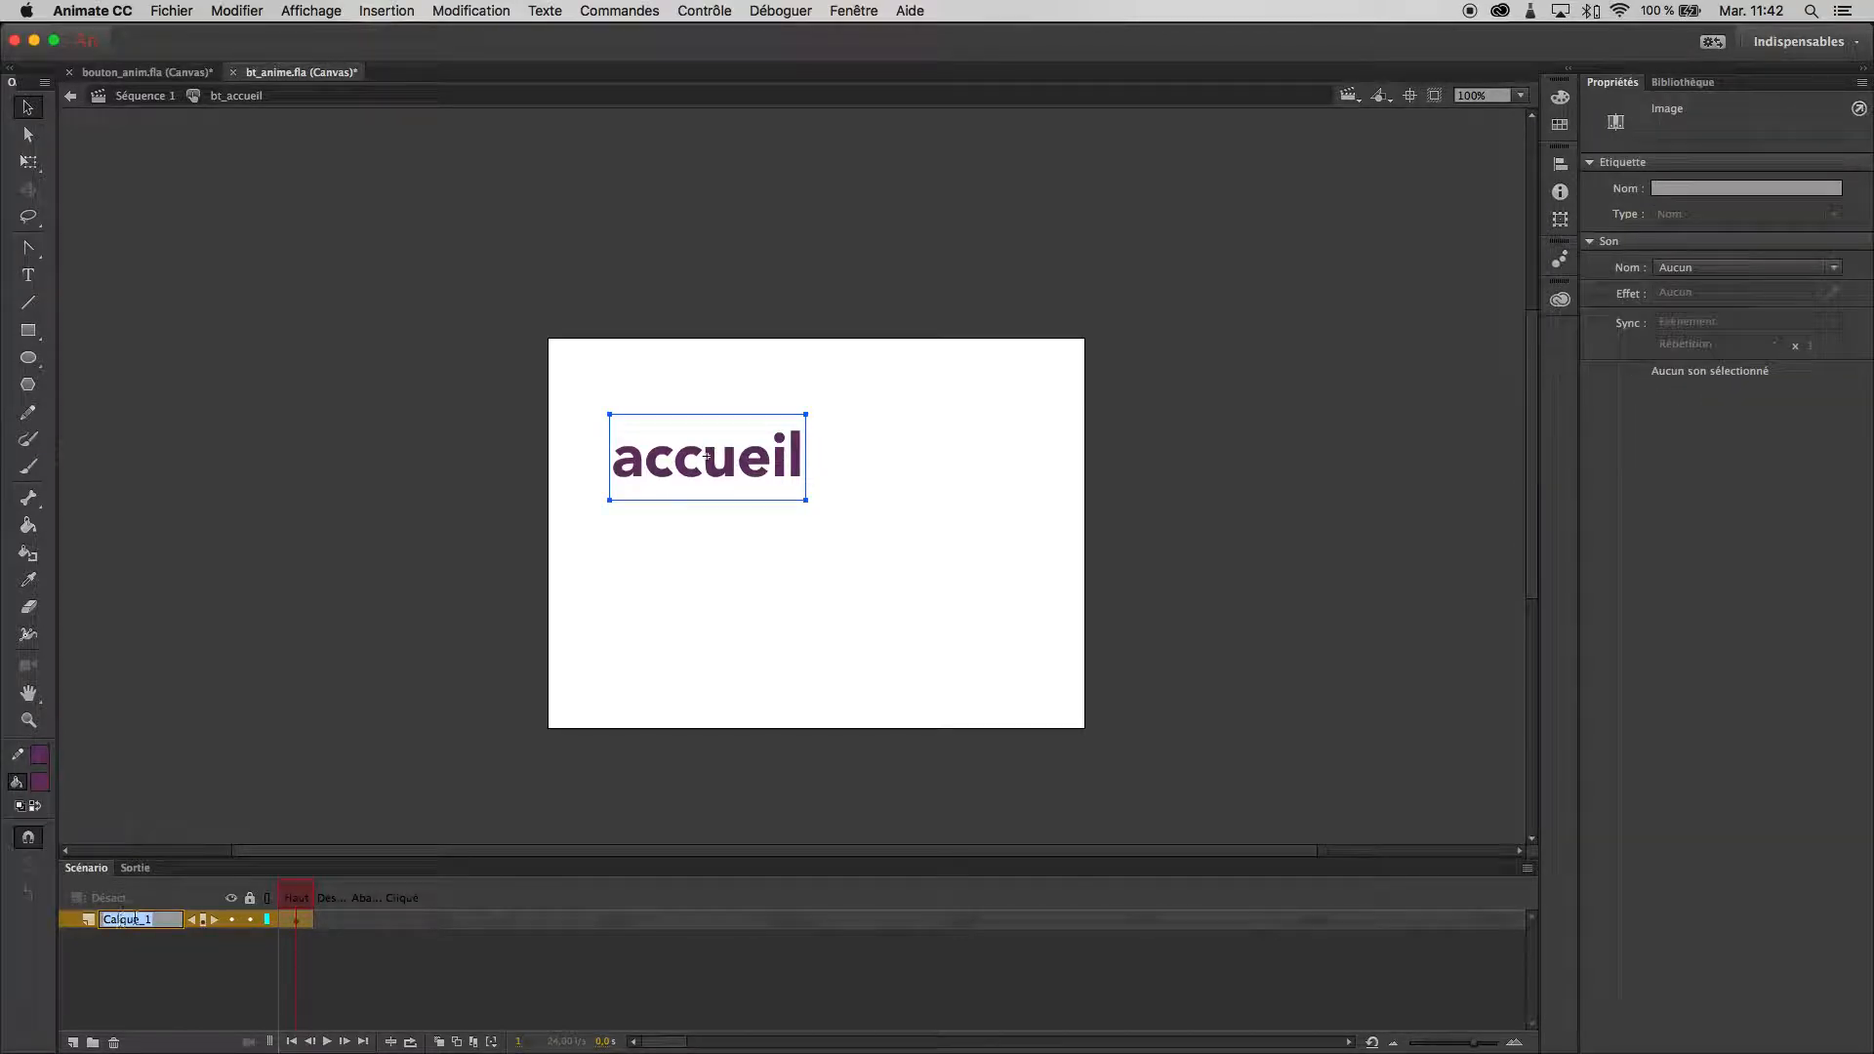
pyautogui.write('ty')
pyautogui.press('Return')
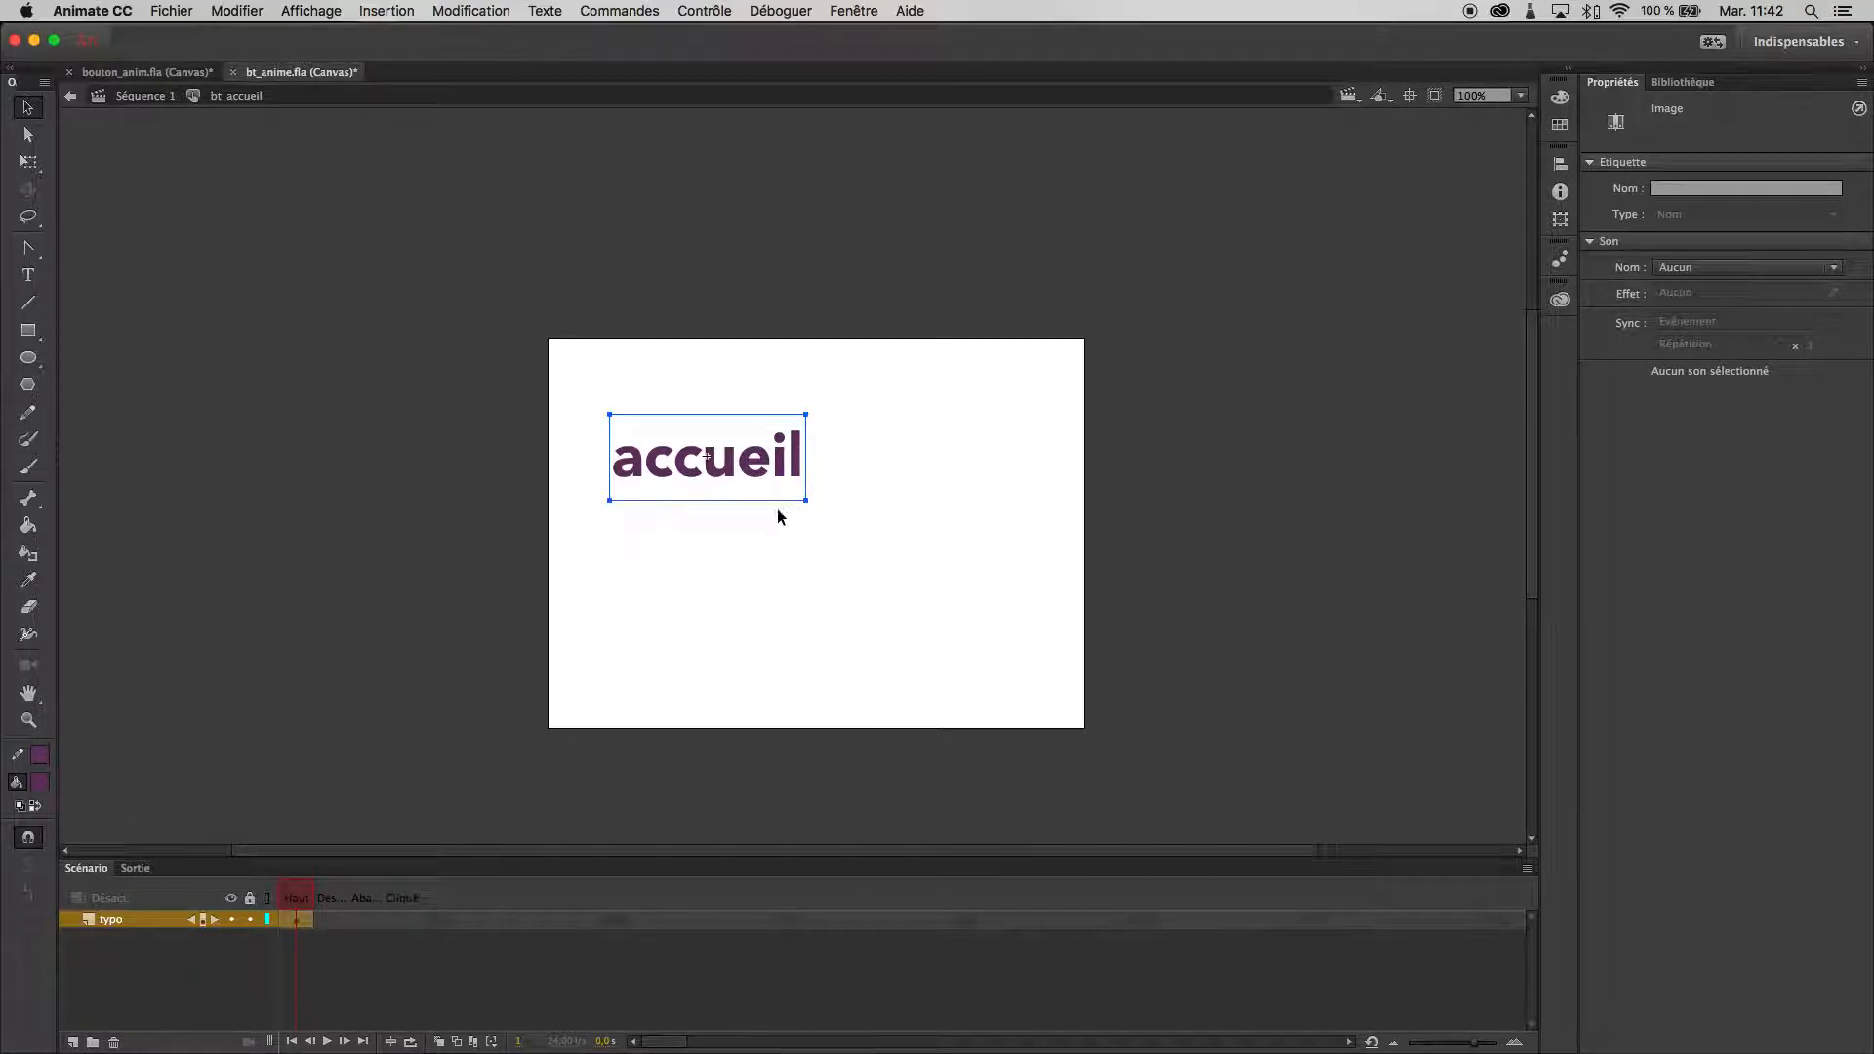
# - Add a new layer named ligne inside the button symbol and place it below the typo layer
pyautogui.click(74, 1043)
pyautogui.doubleClick(123, 920)
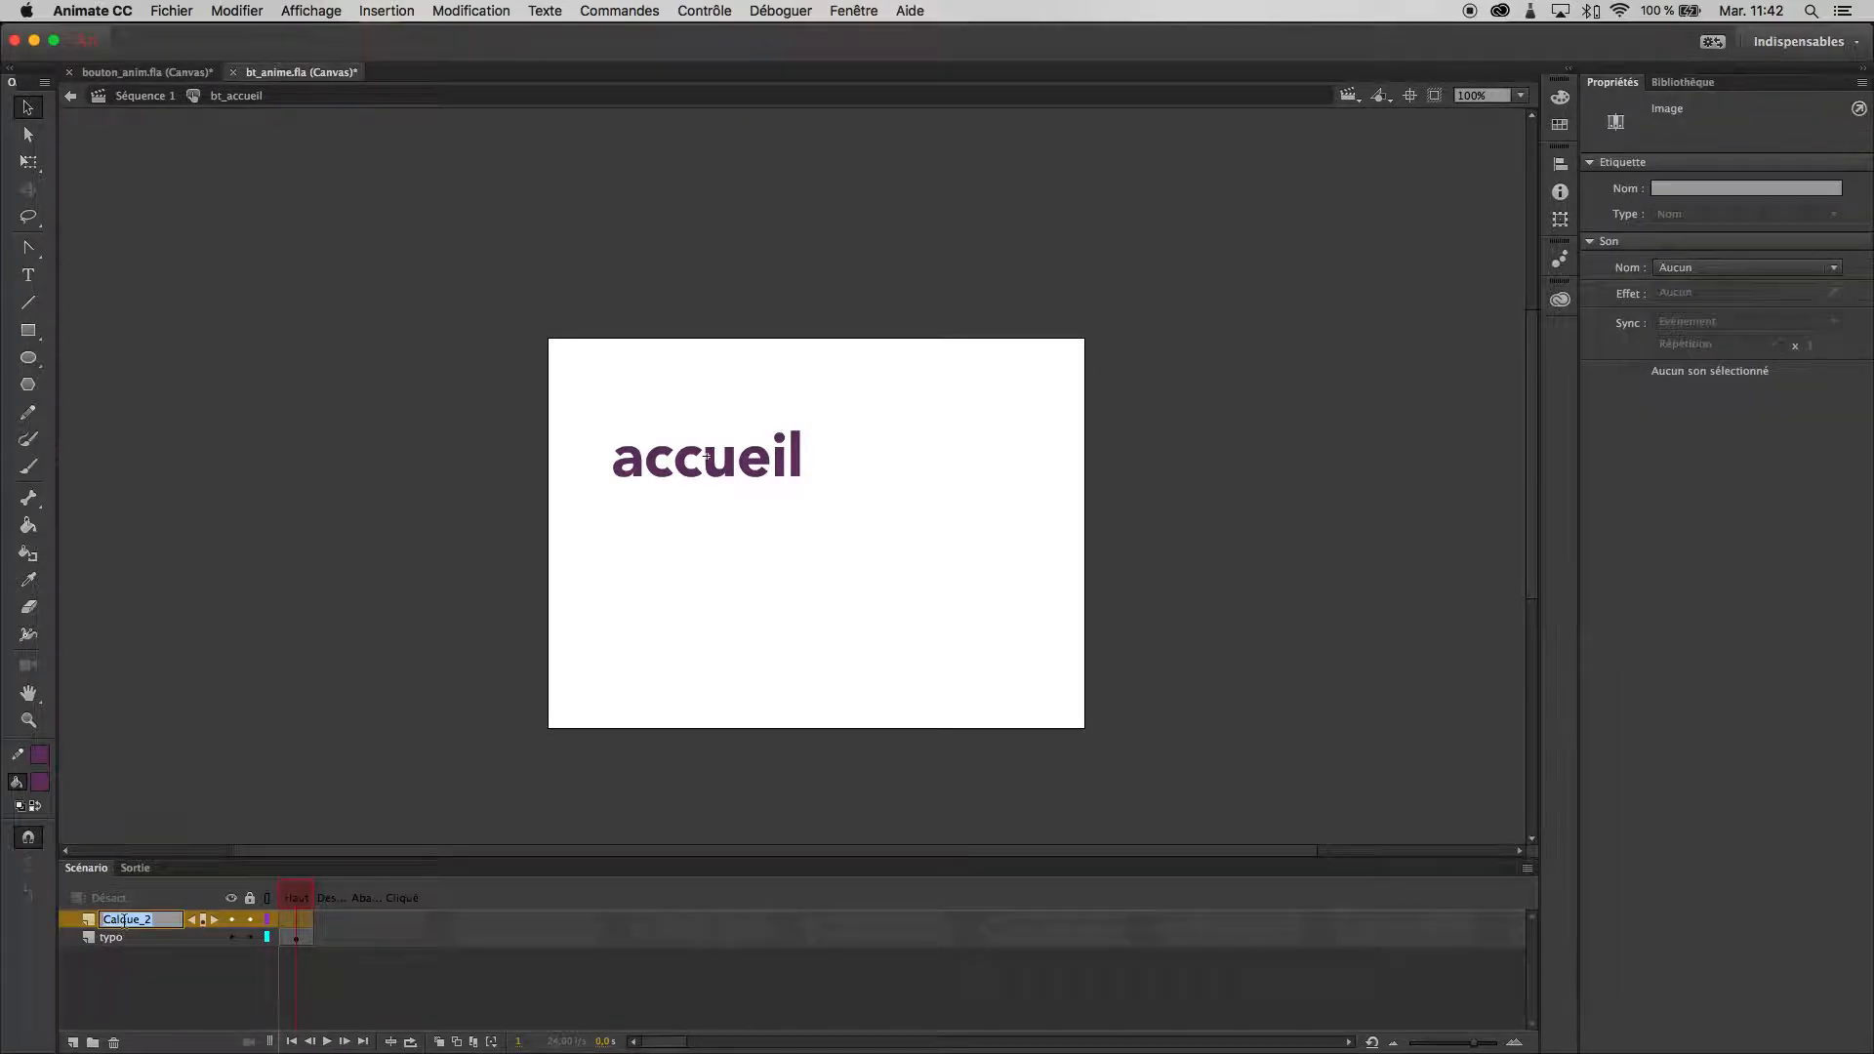
pyautogui.press('Return')
pyautogui.moveTo(119, 920); pyautogui.dragTo(115, 949)
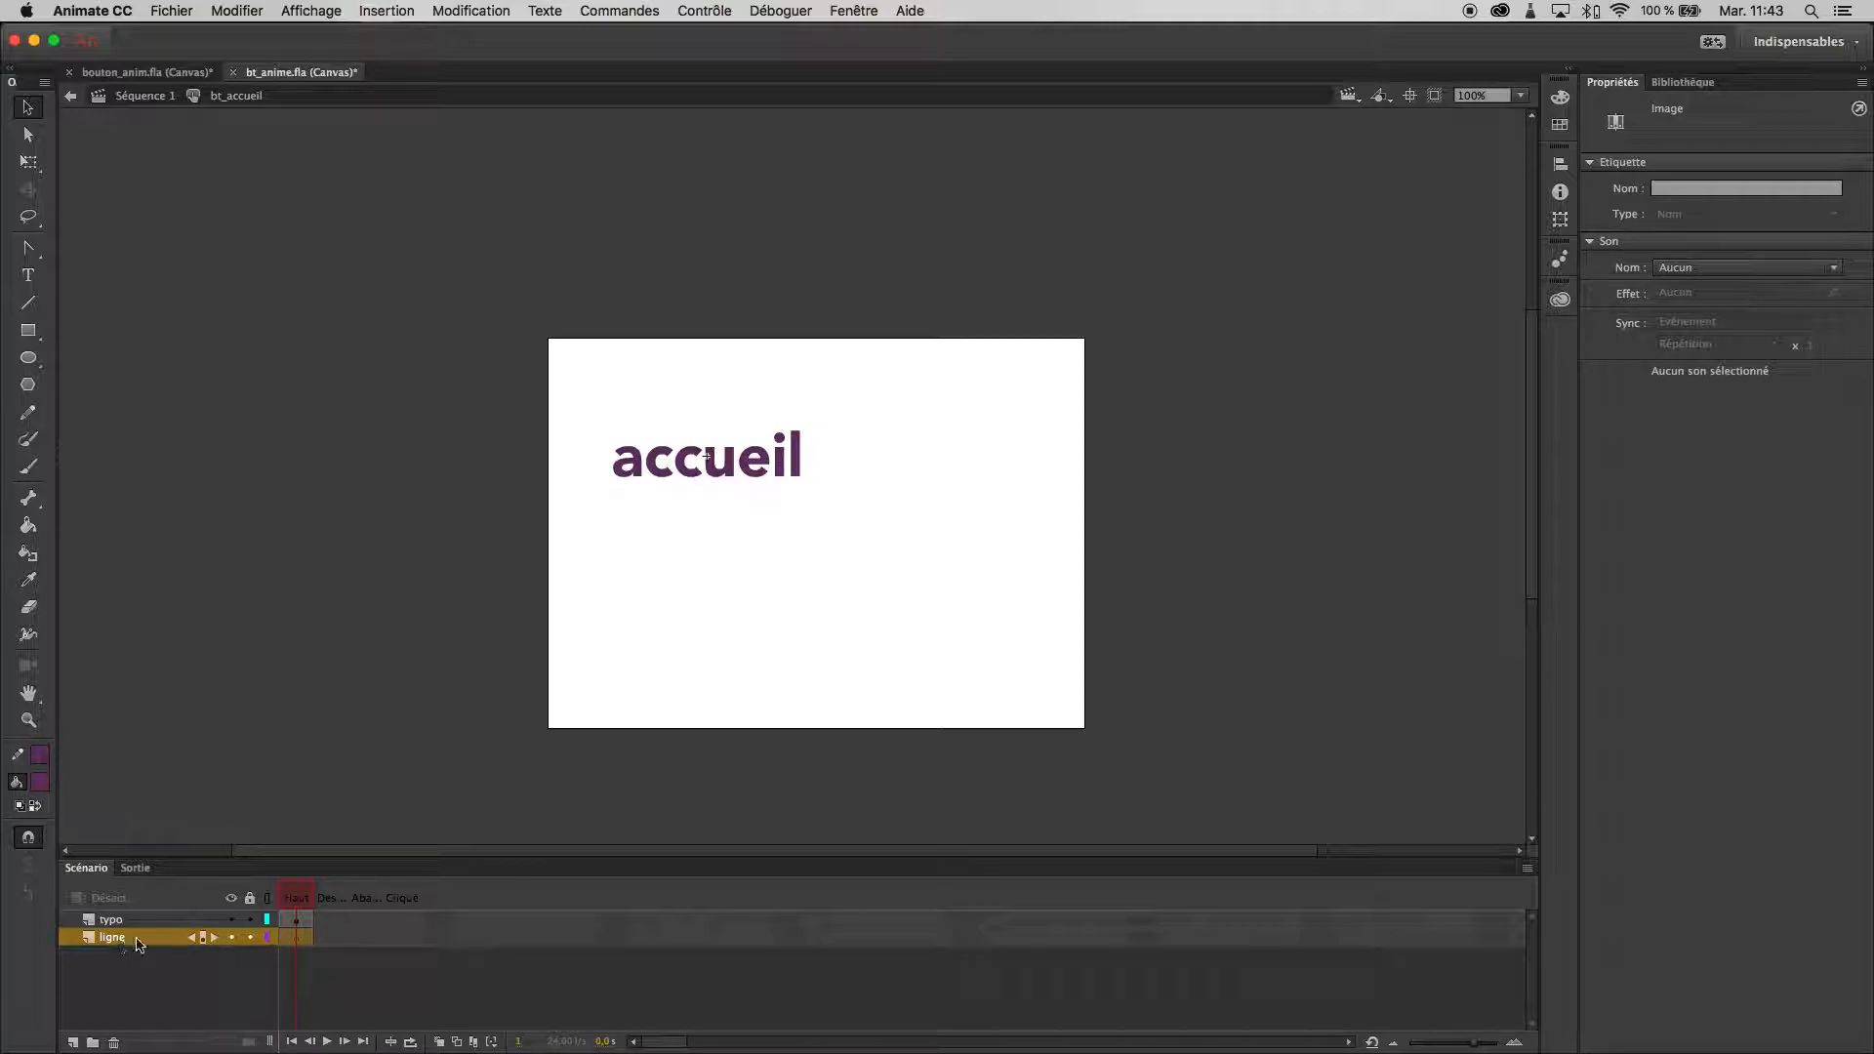
# - Insert a keyframe on the typo layer's over state (Dessus) and colour the "accueil" text there red, #FF3333
pyautogui.click(328, 922)
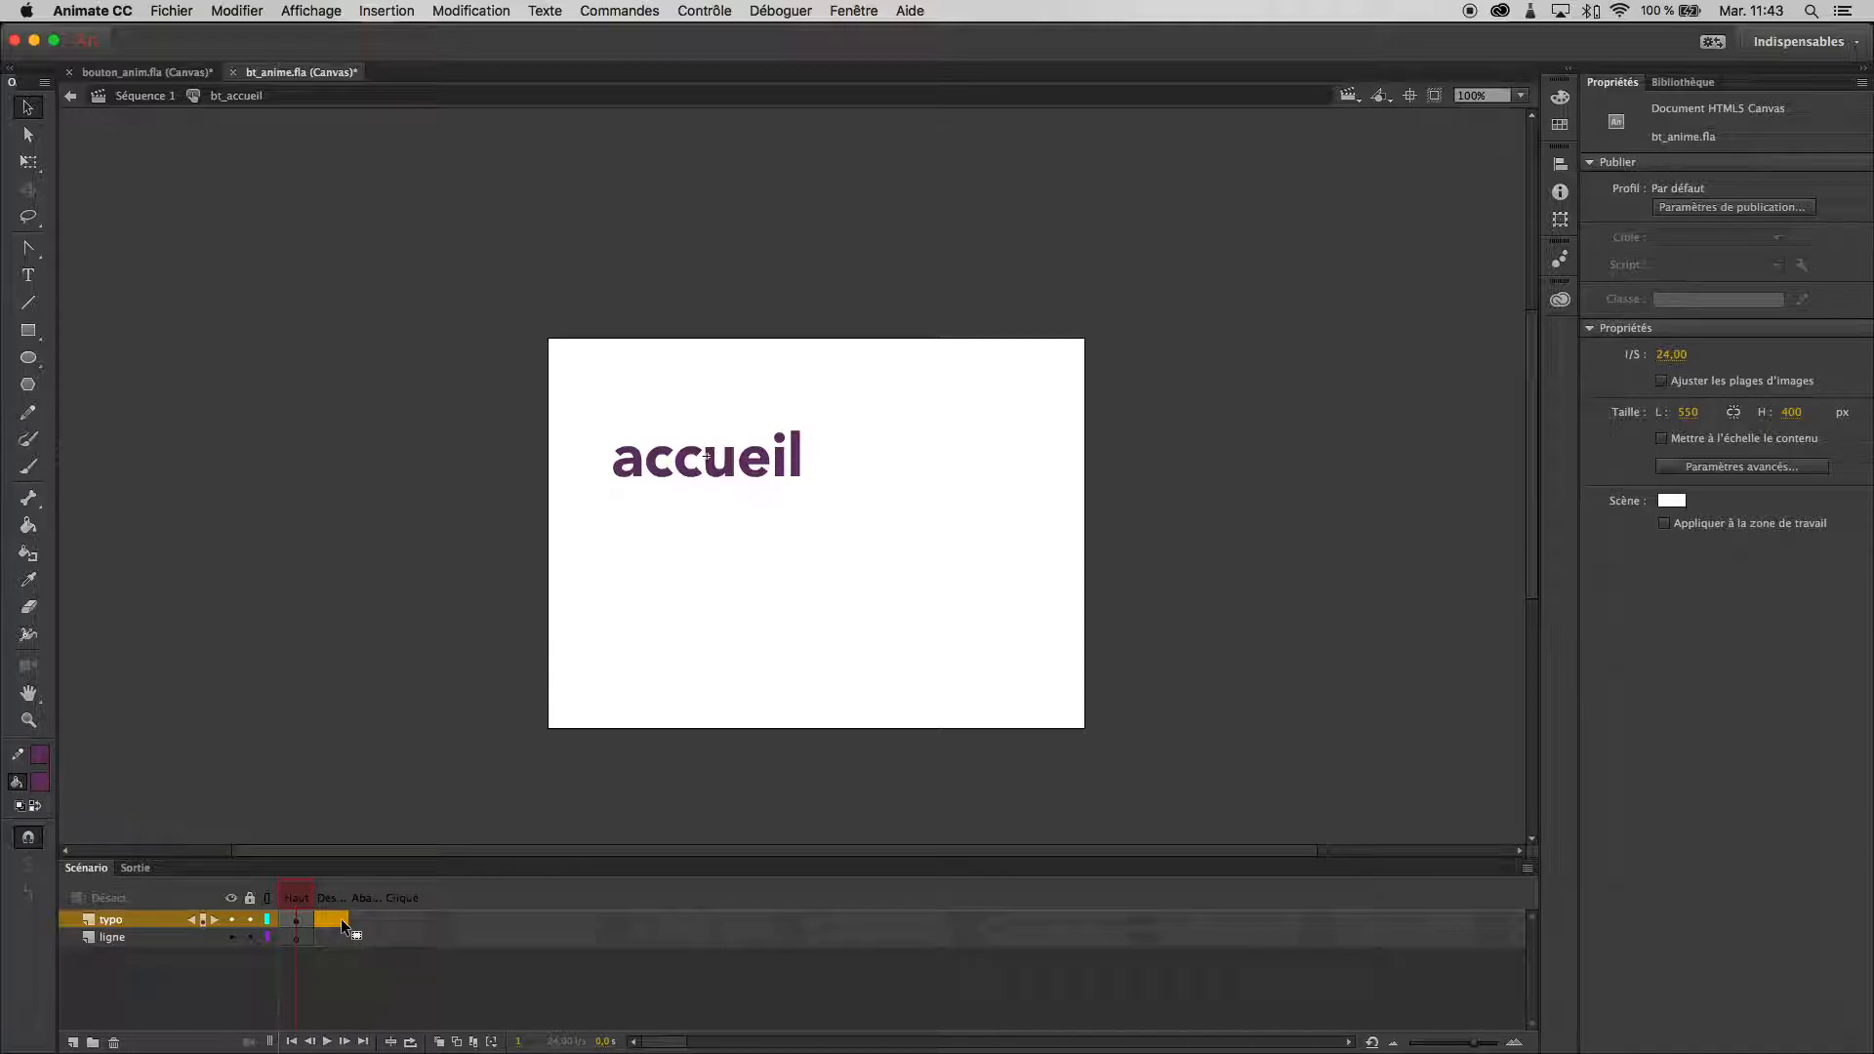
pyautogui.press('F6')
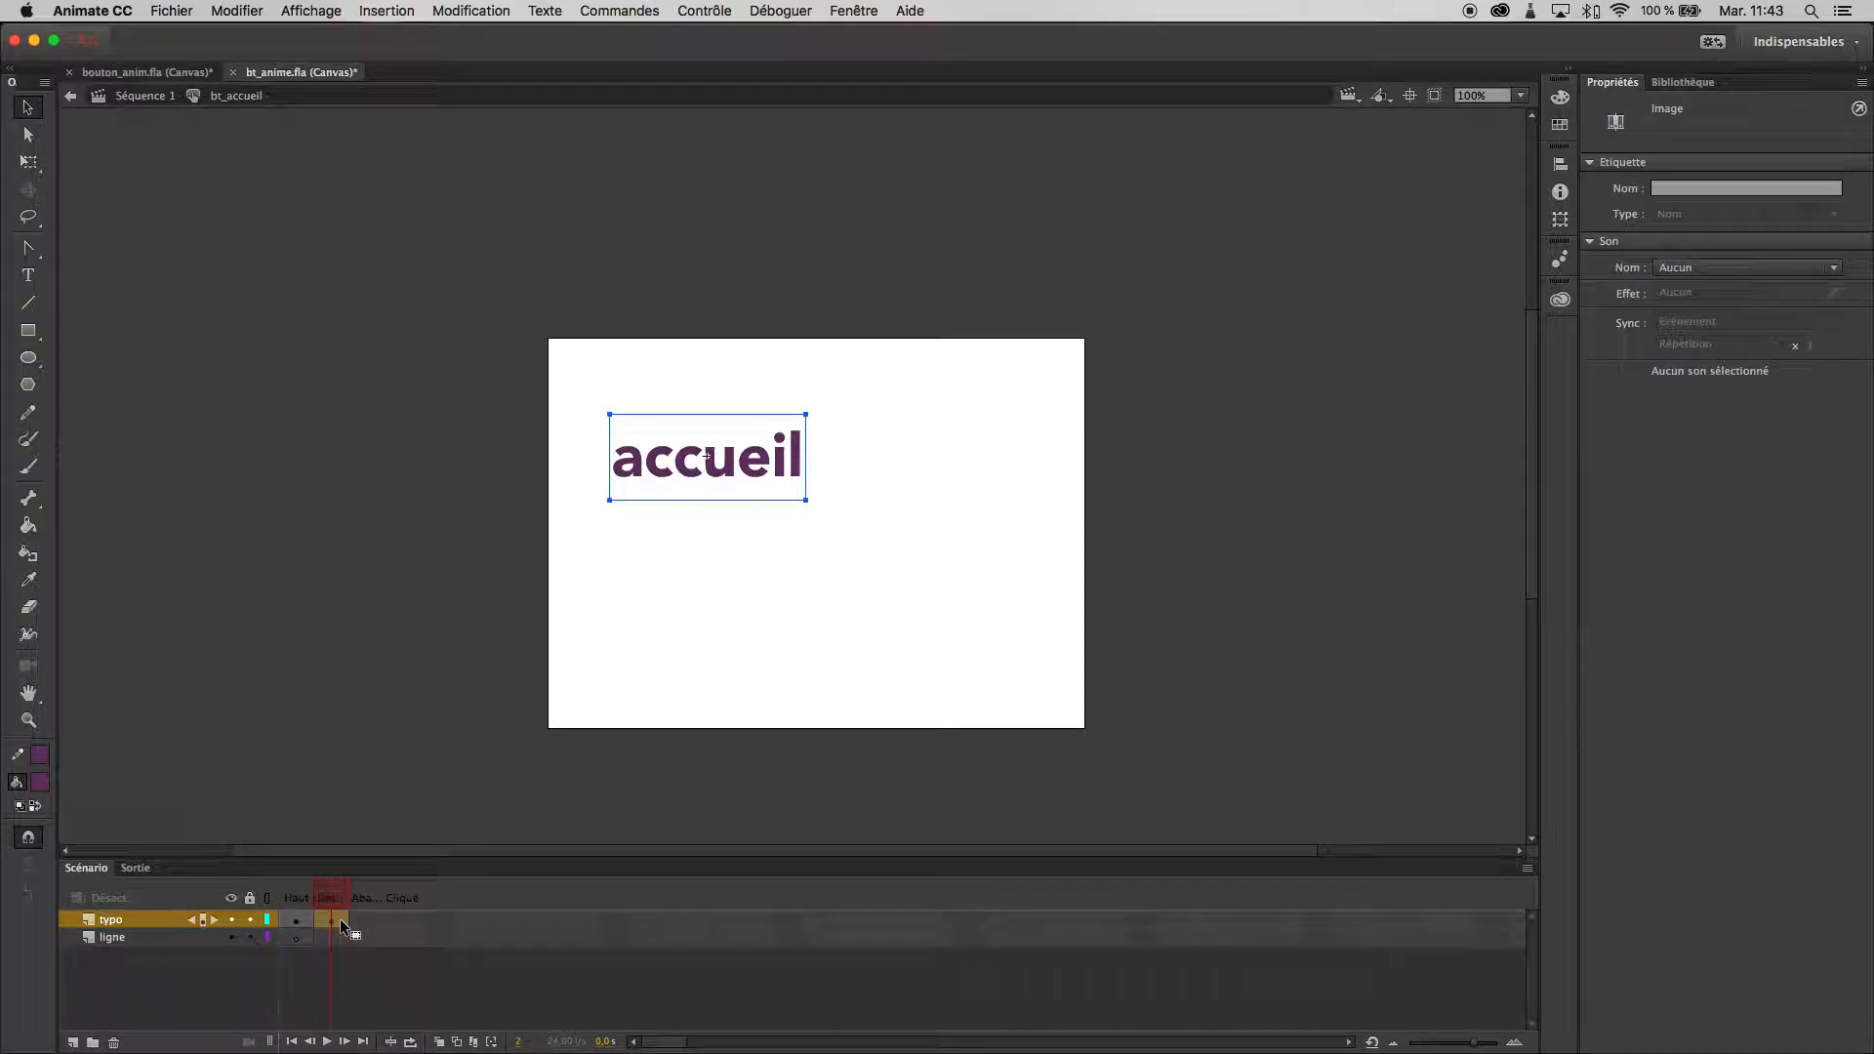
pyautogui.hscroll(3, 328, 925)
pyautogui.hscroll(-3, 286, 981)
pyautogui.doubleClick(732, 466)
pyautogui.press('super+a')
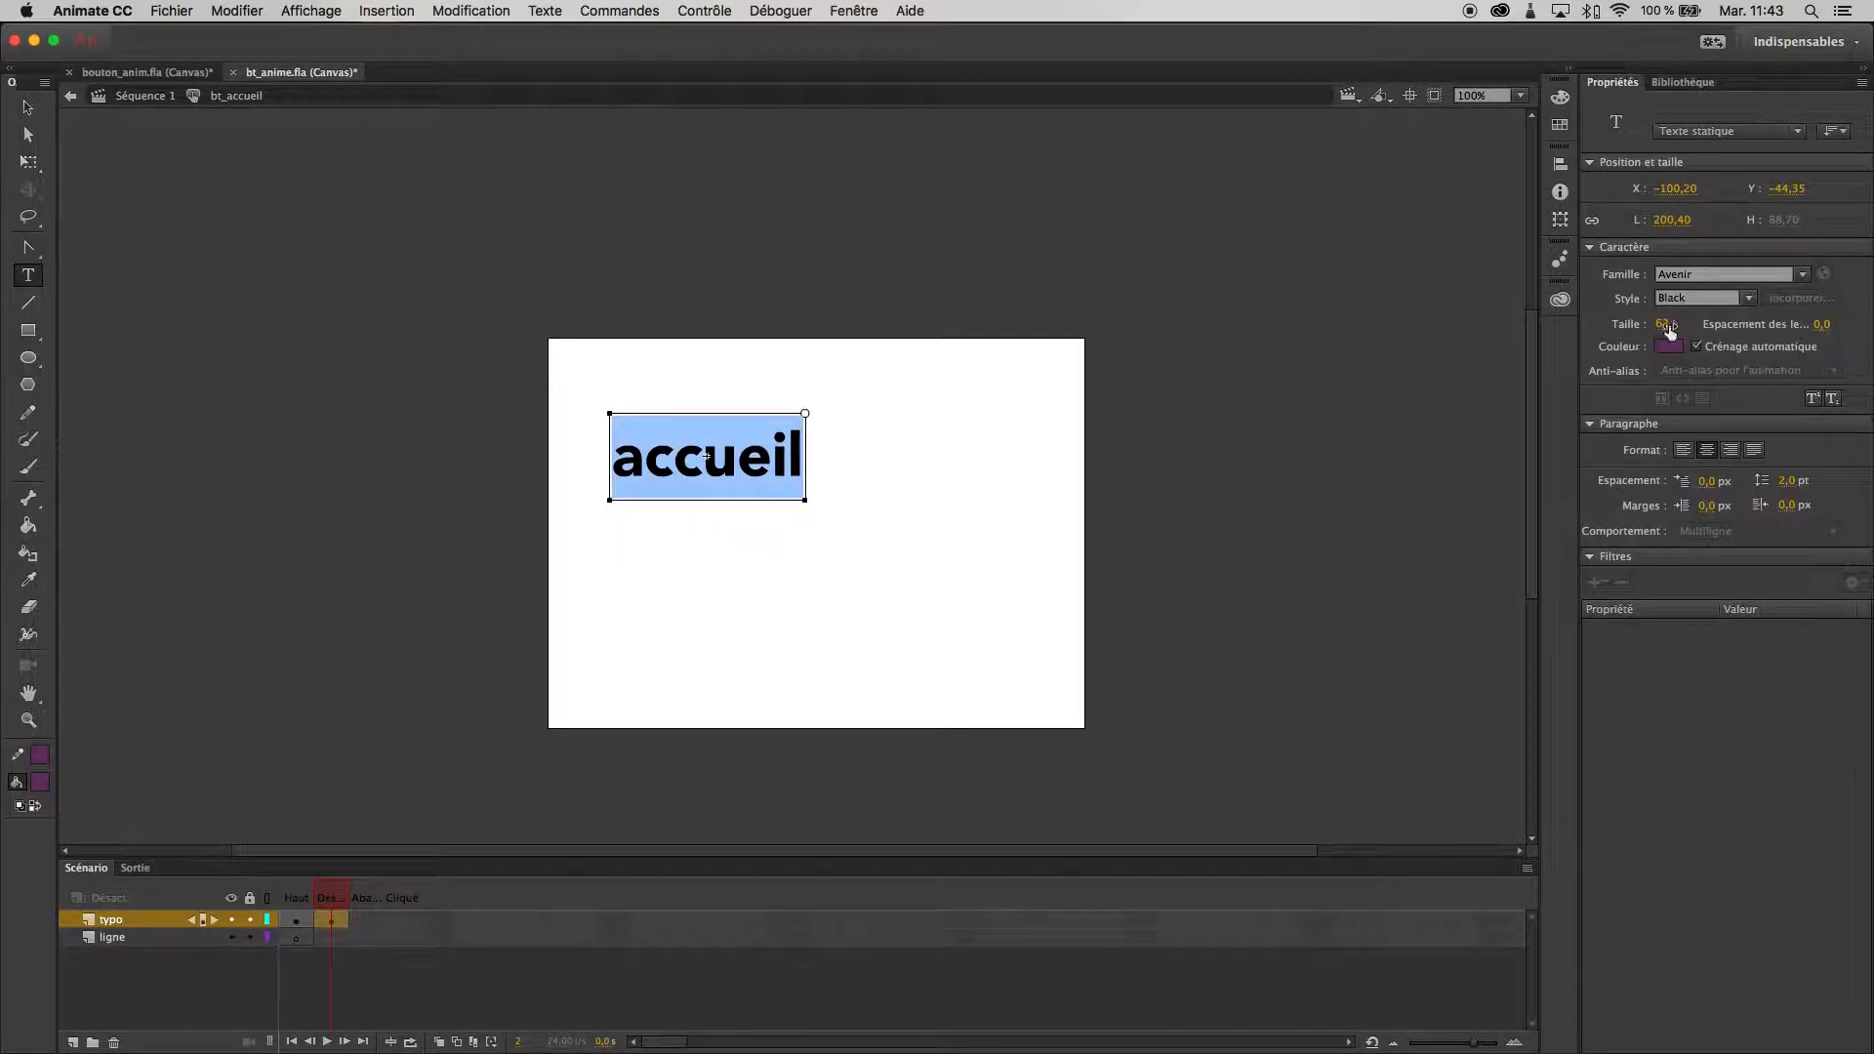
pyautogui.click(1672, 346)
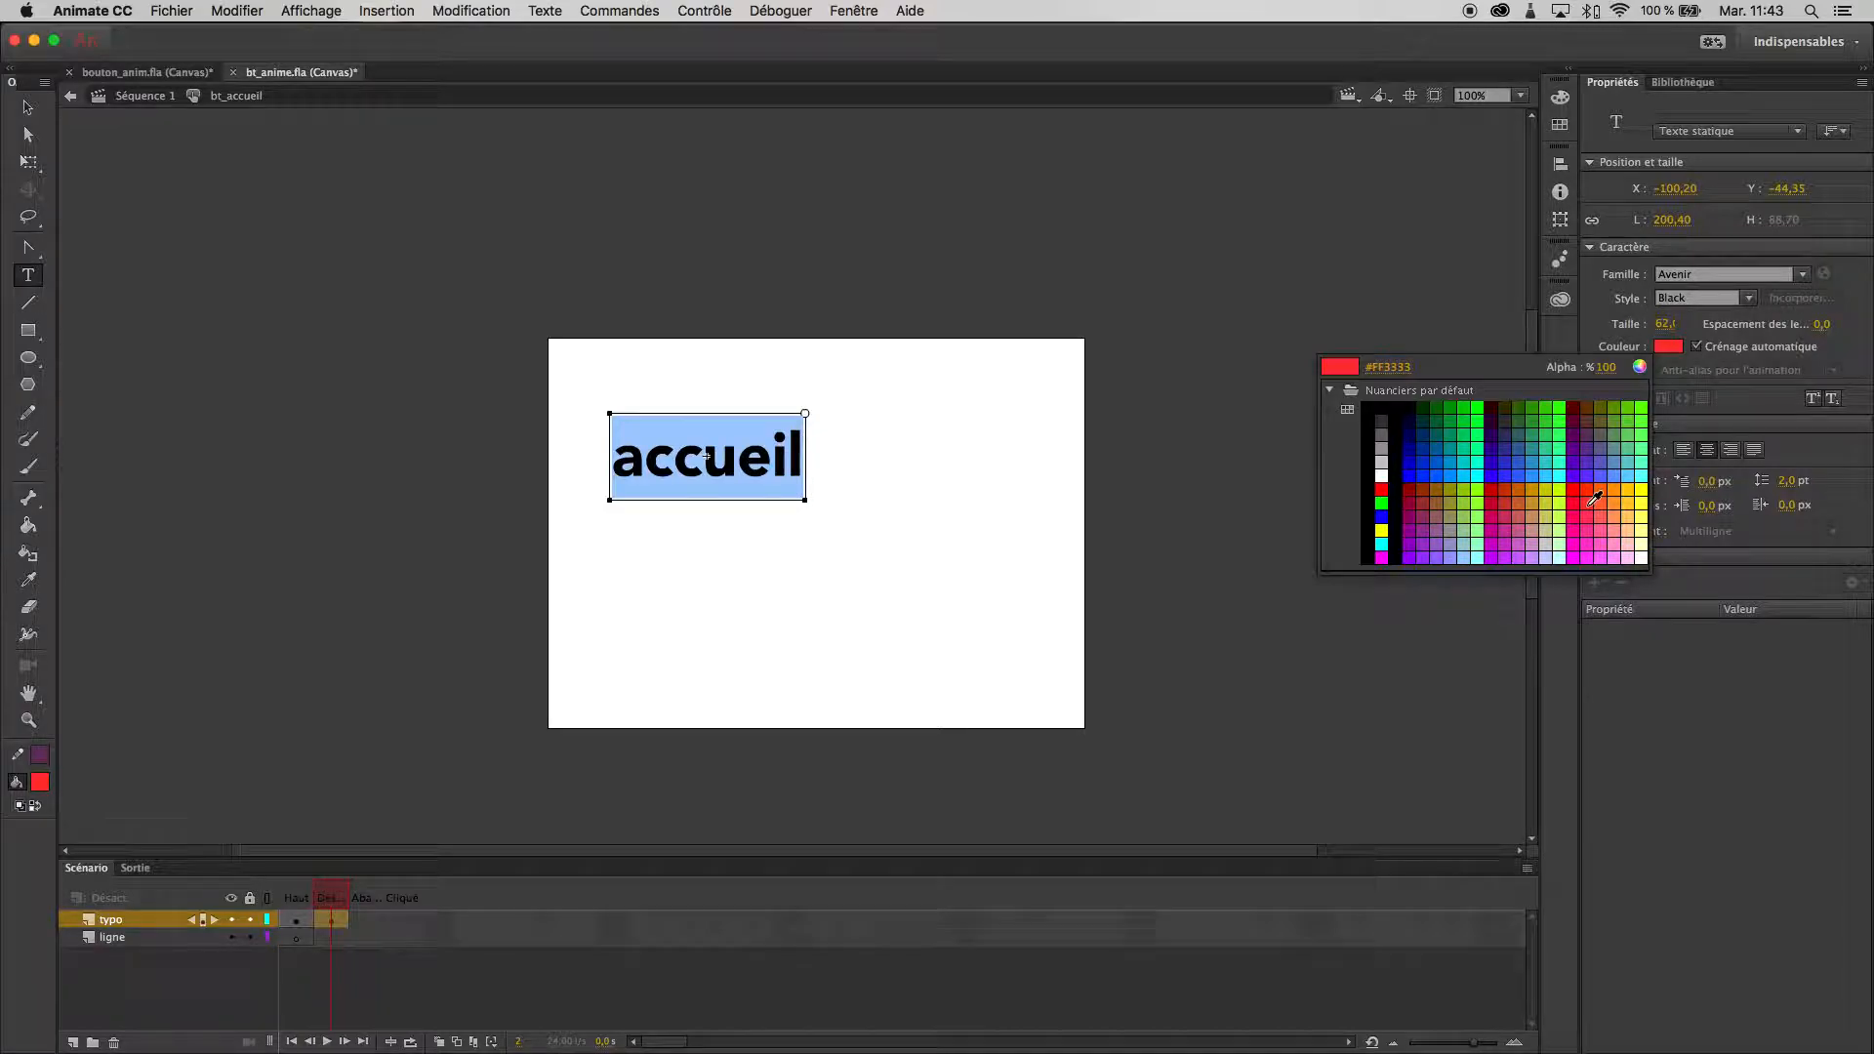
pyautogui.click(1589, 502)
pyautogui.click(752, 479)
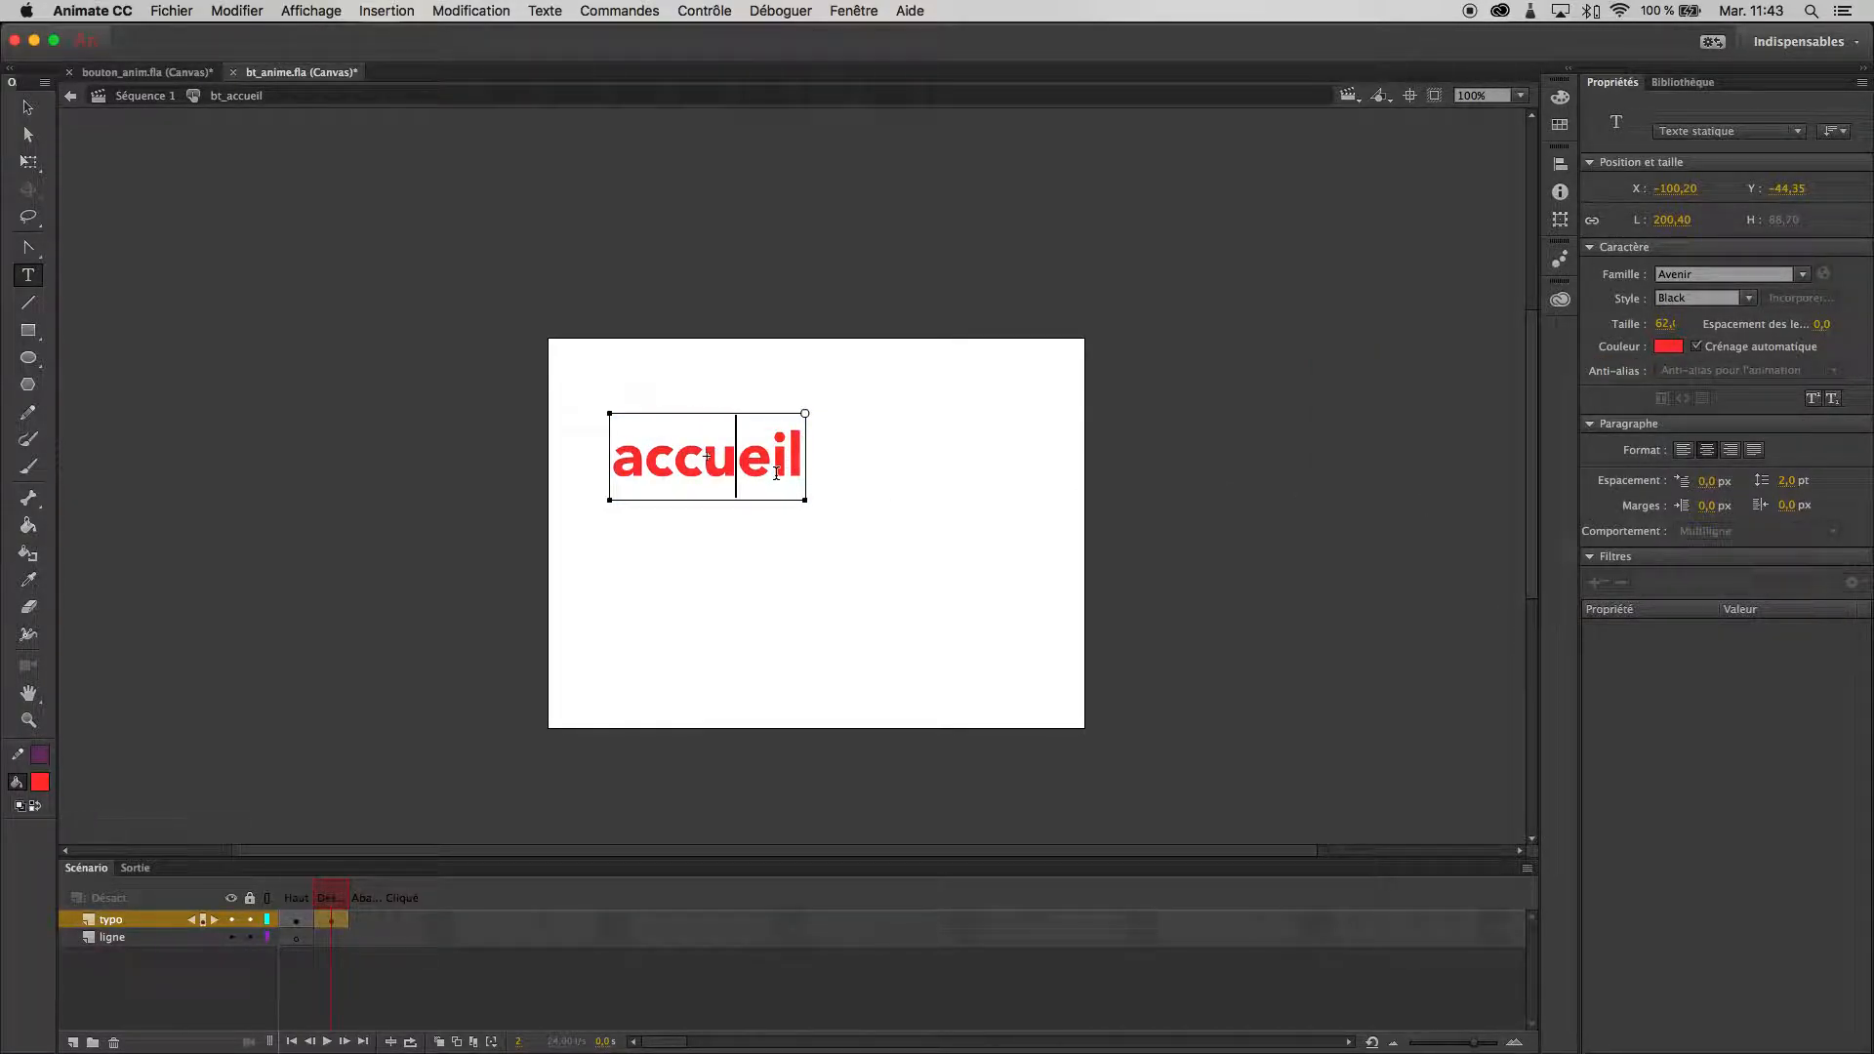
# - Try to recolour the "accueil" text in the button's over state from the default swatches with a bright pink
pyautogui.click(359, 921)
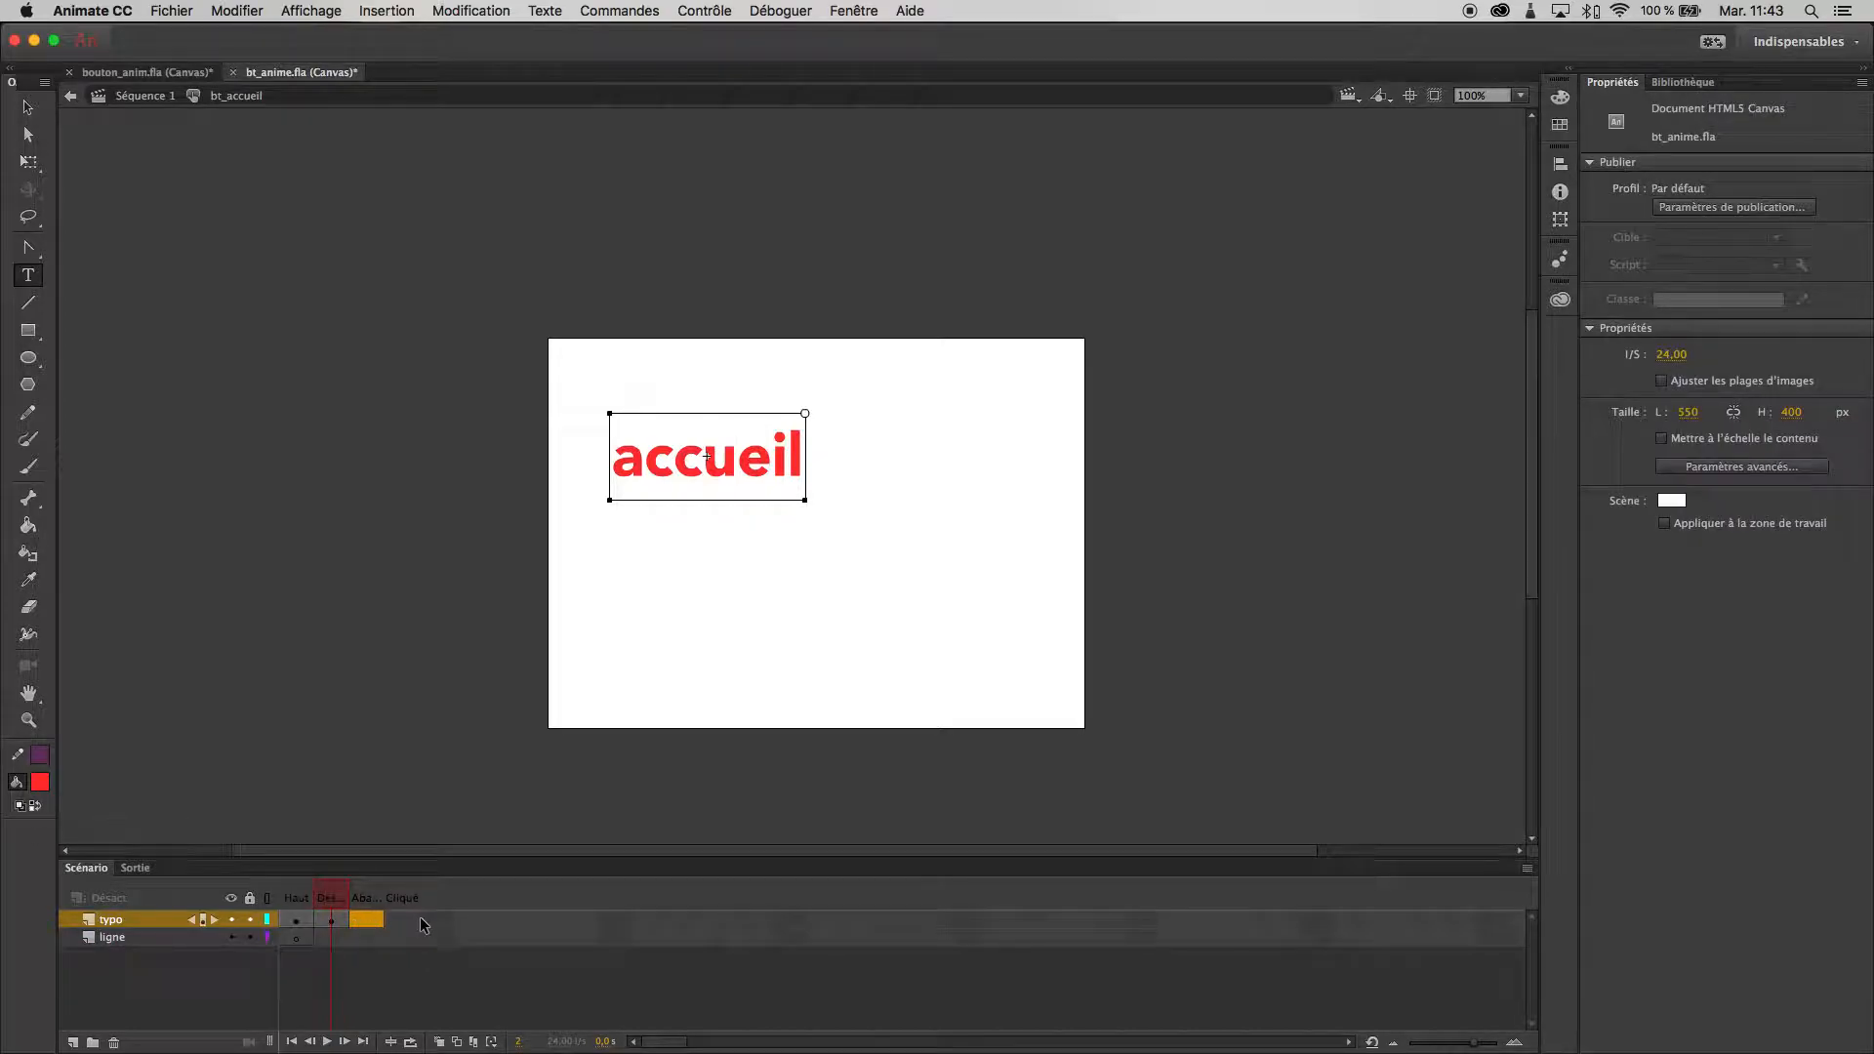
pyautogui.press('super+a')
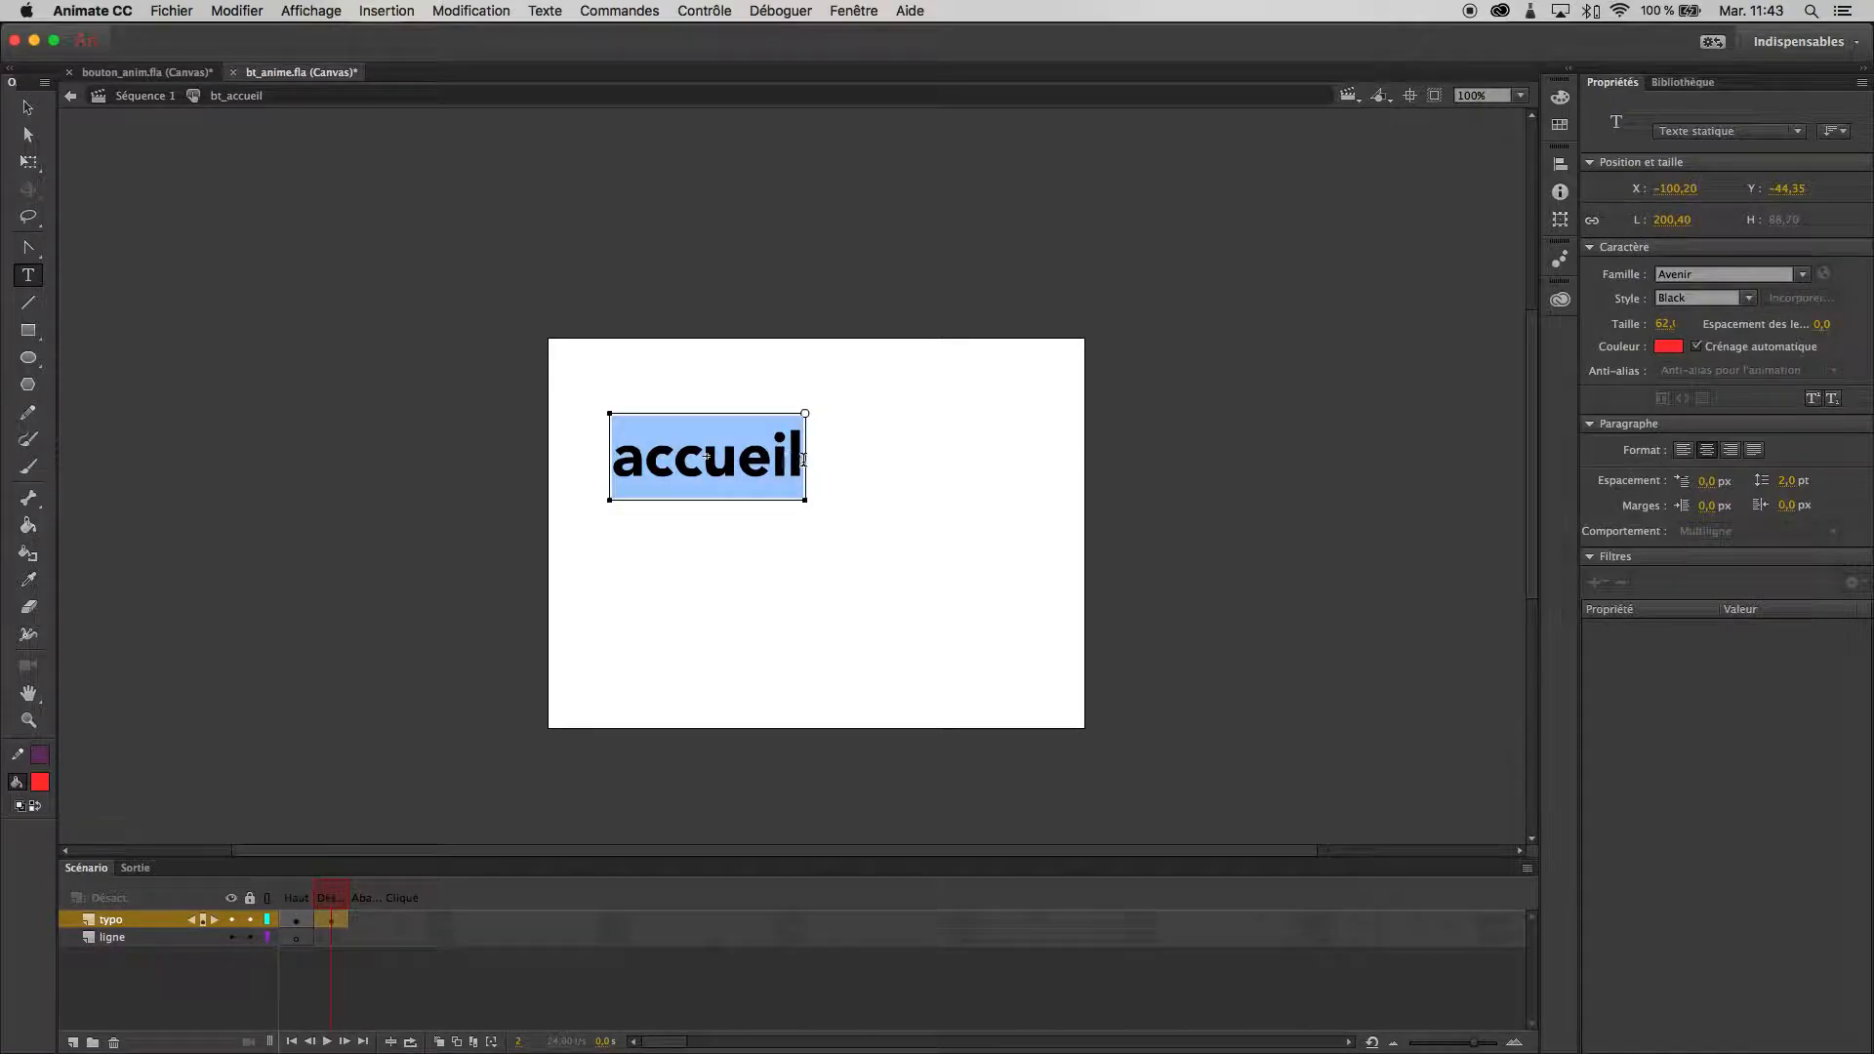
pyautogui.click(1669, 347)
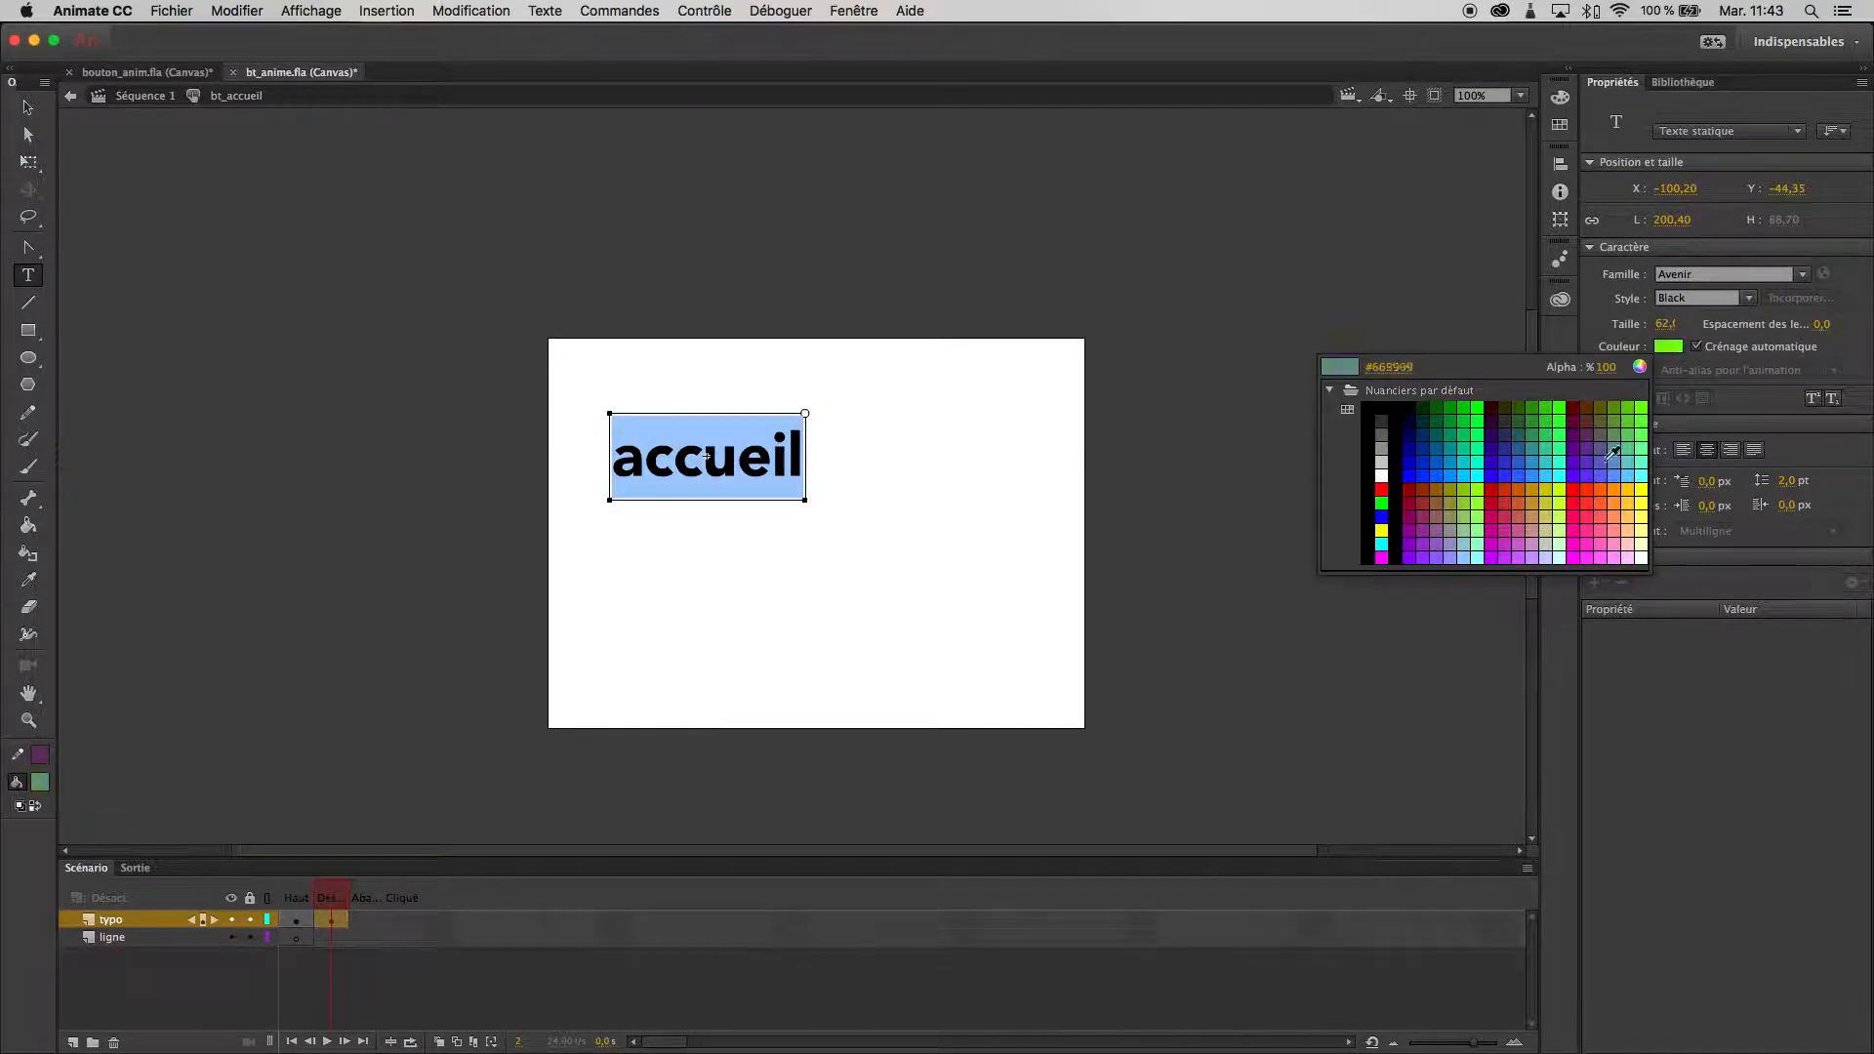
pyautogui.click(1578, 532)
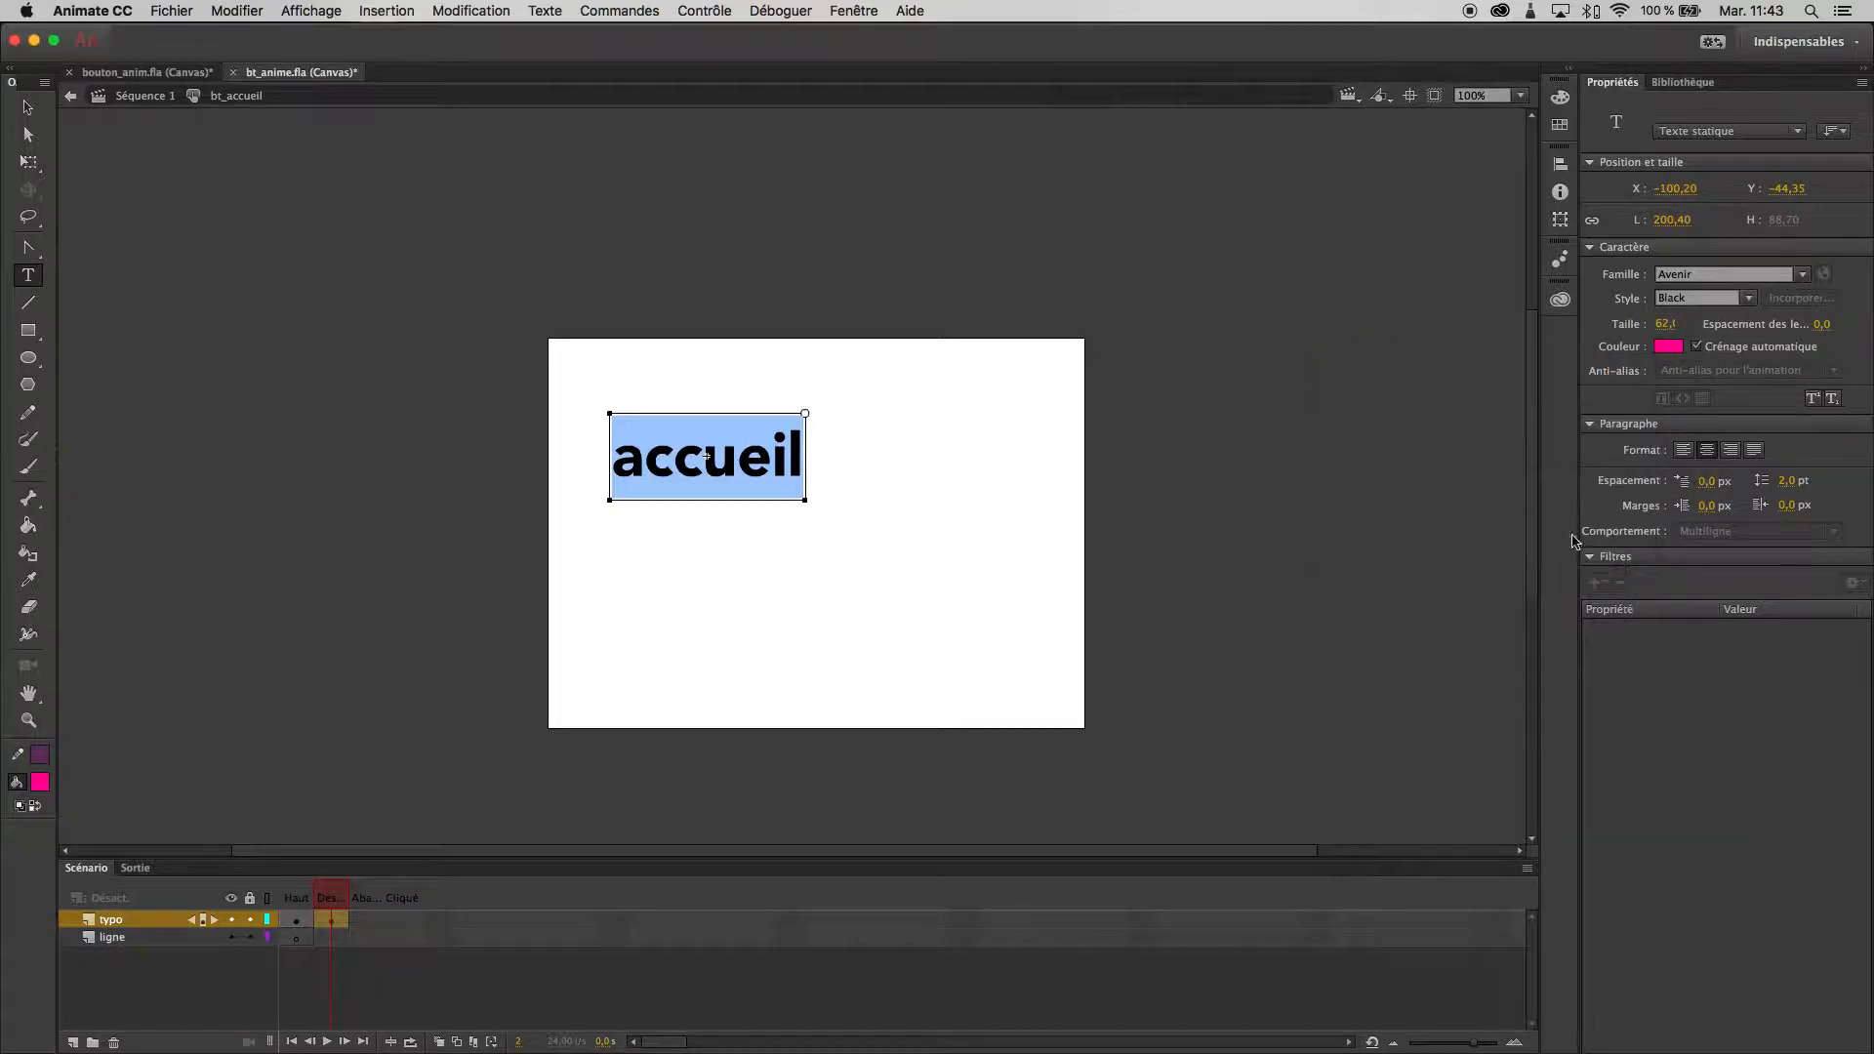
pyautogui.click(777, 469)
pyautogui.moveTo(793, 462); pyautogui.dragTo(576, 451)
# - Insert a keyframe on the typo layer's down state (Abaissé) and colour the "accueil" text there magenta from the default swatches
pyautogui.click(361, 920)
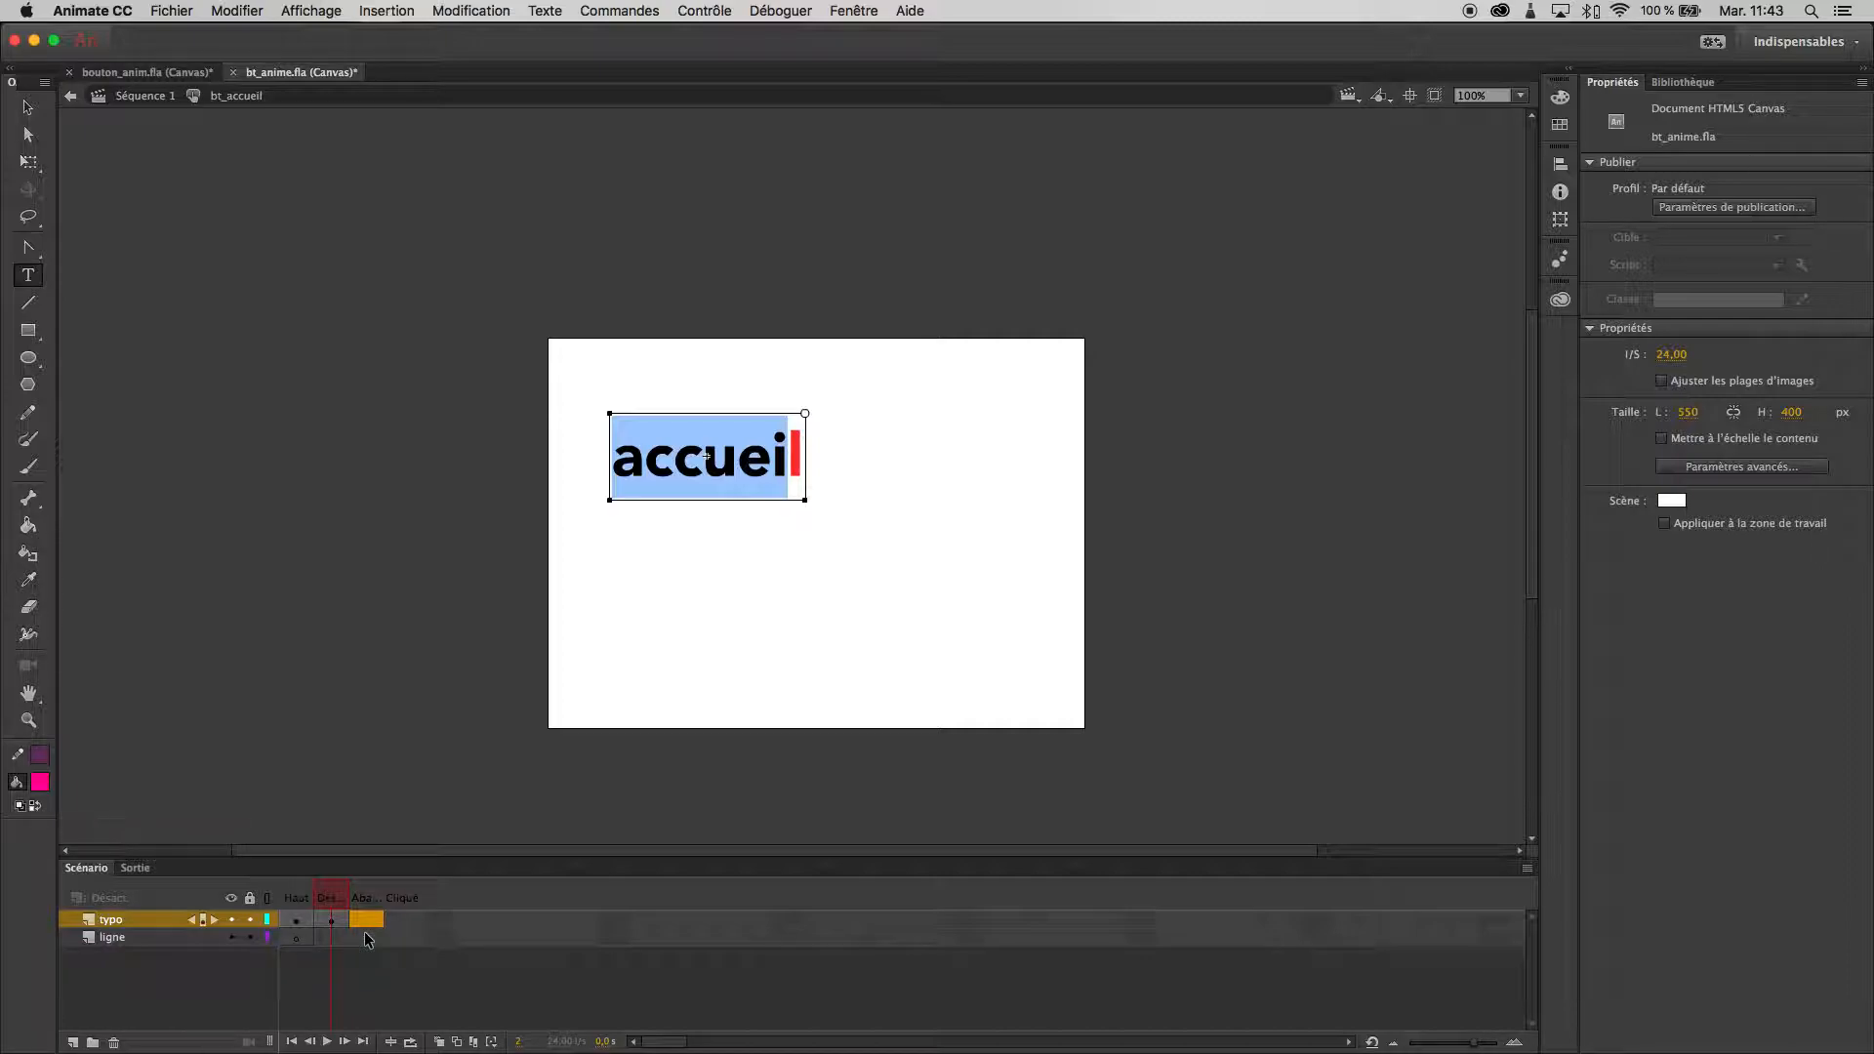
pyautogui.click(766, 458)
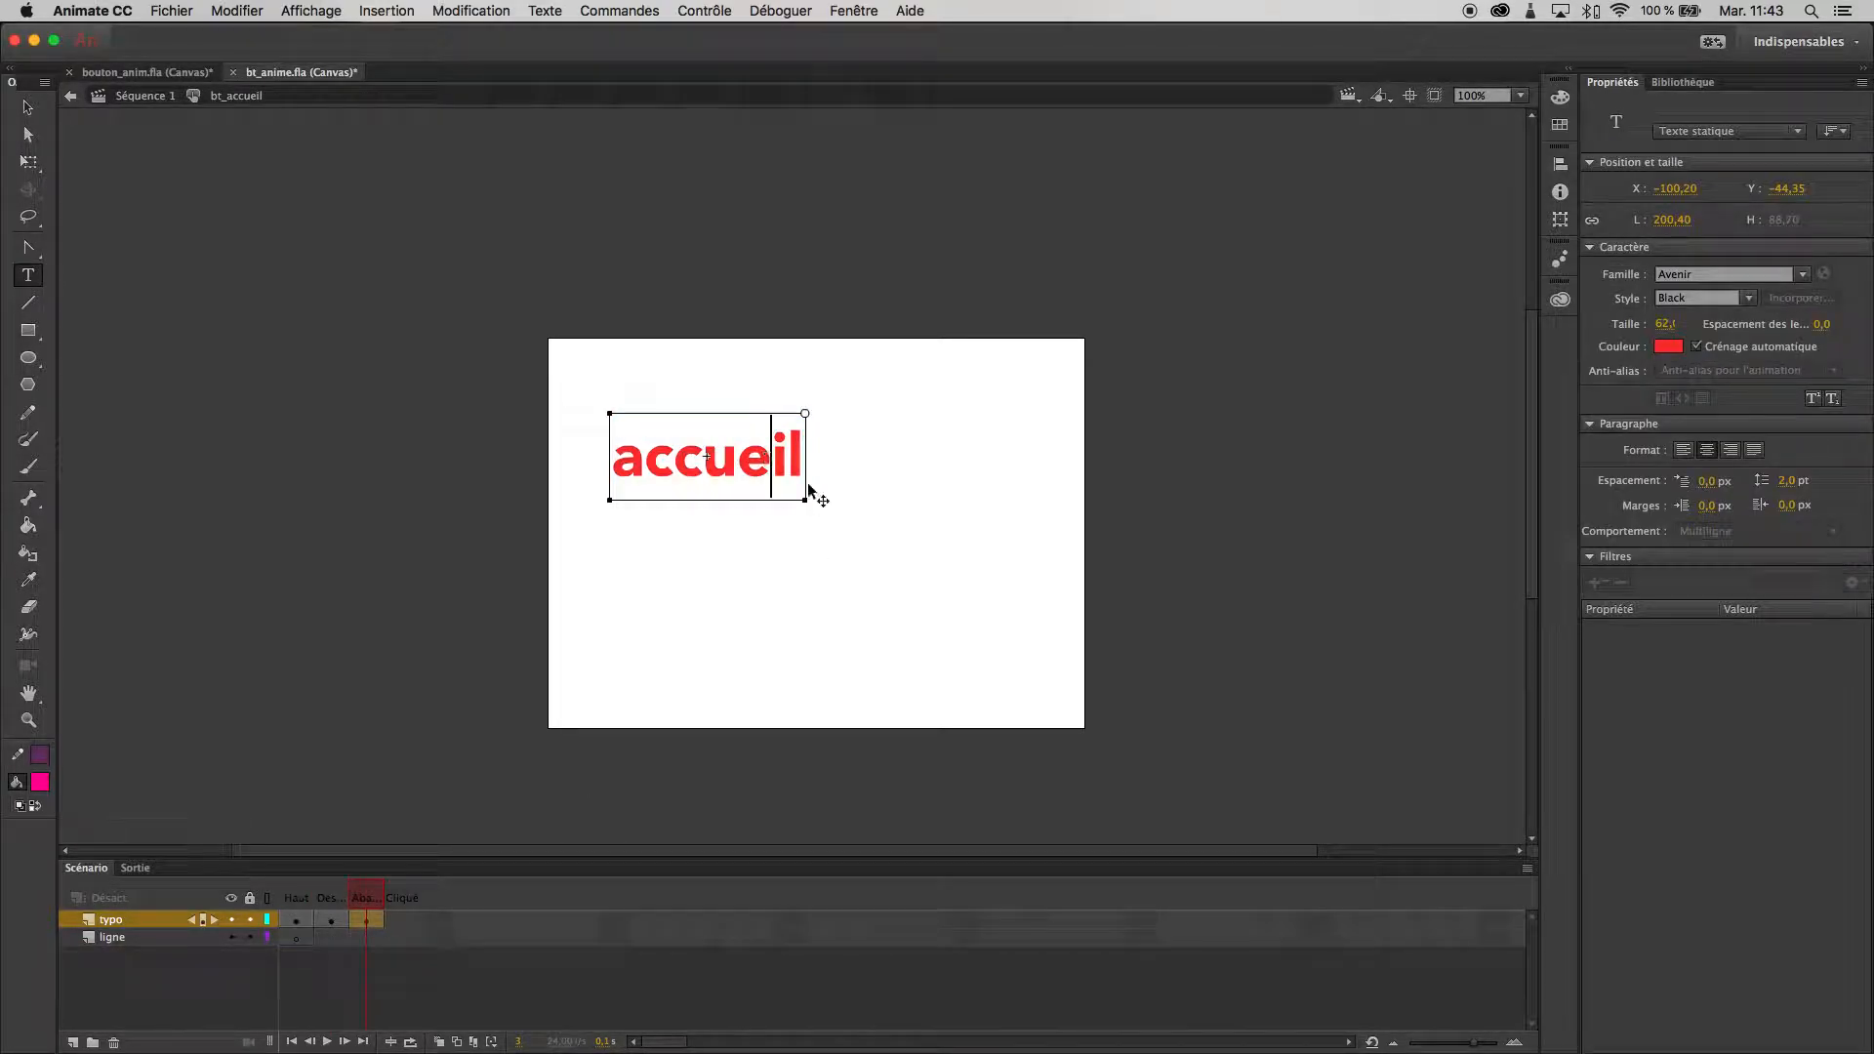
pyautogui.moveTo(618, 459); pyautogui.dragTo(990, 528)
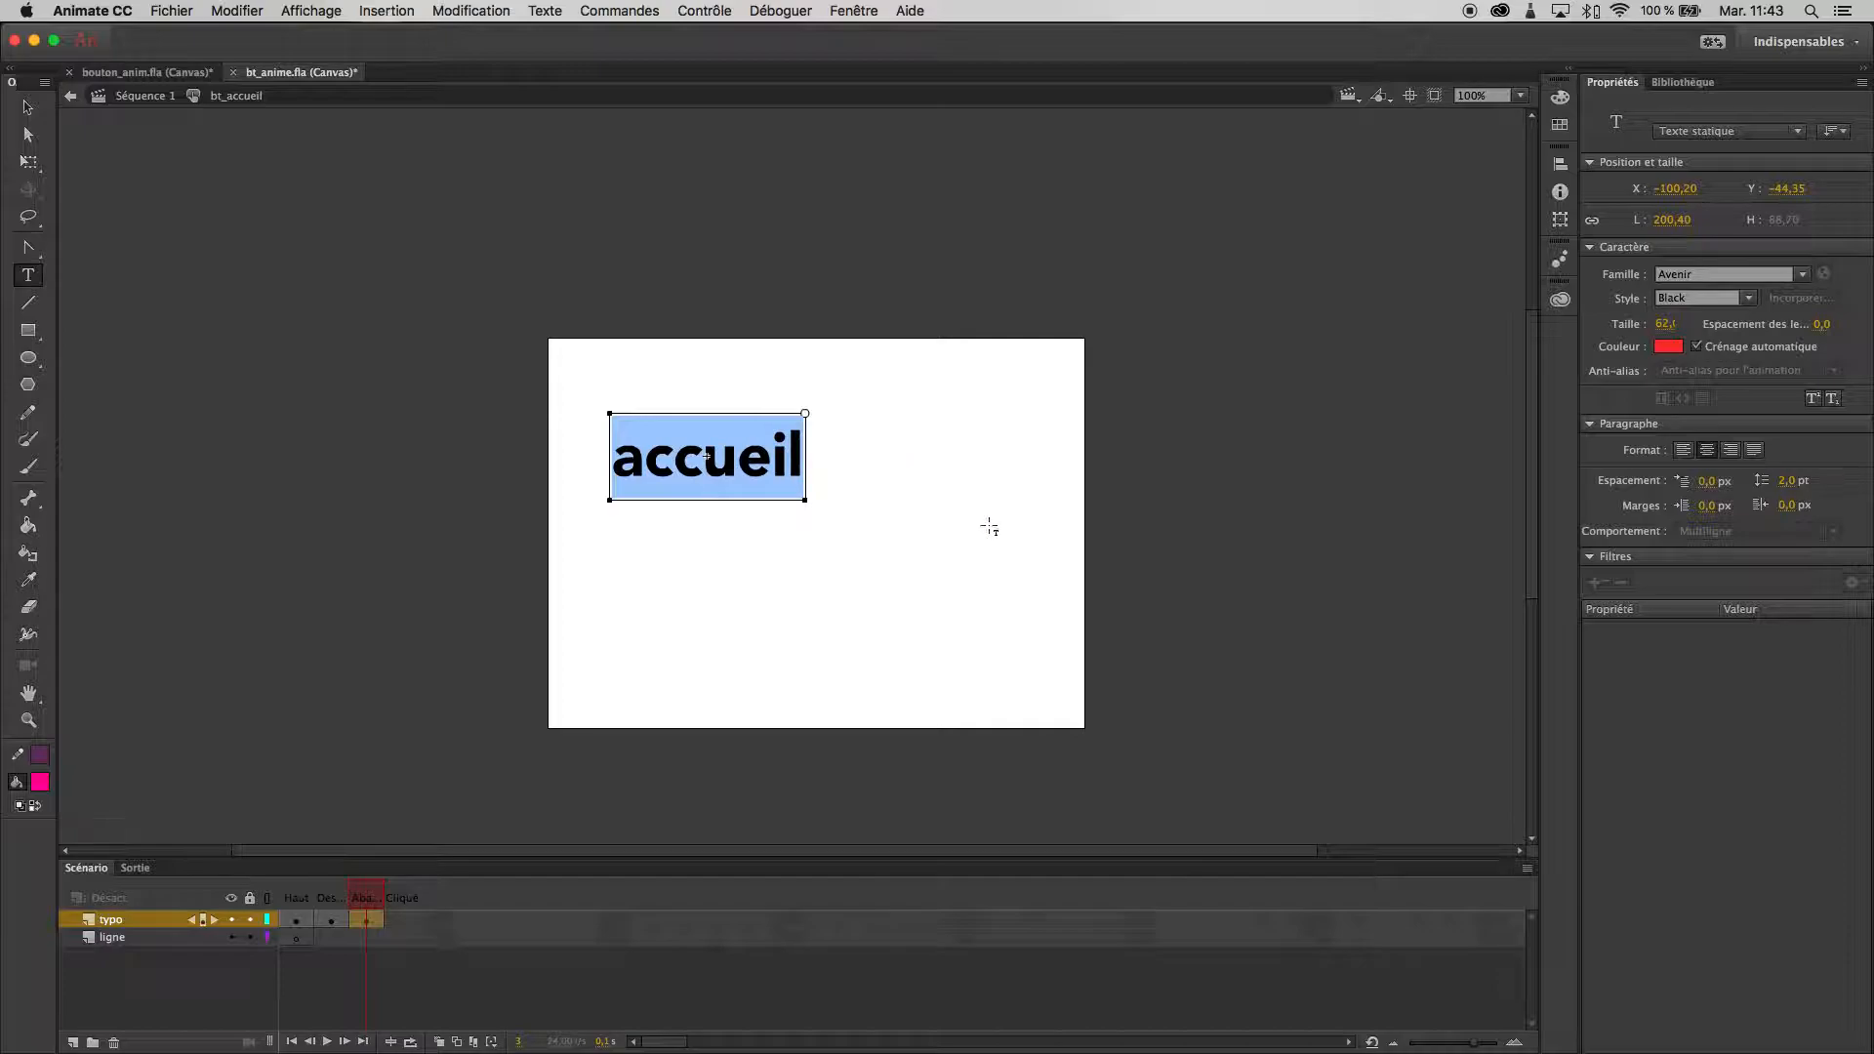
pyautogui.click(1668, 346)
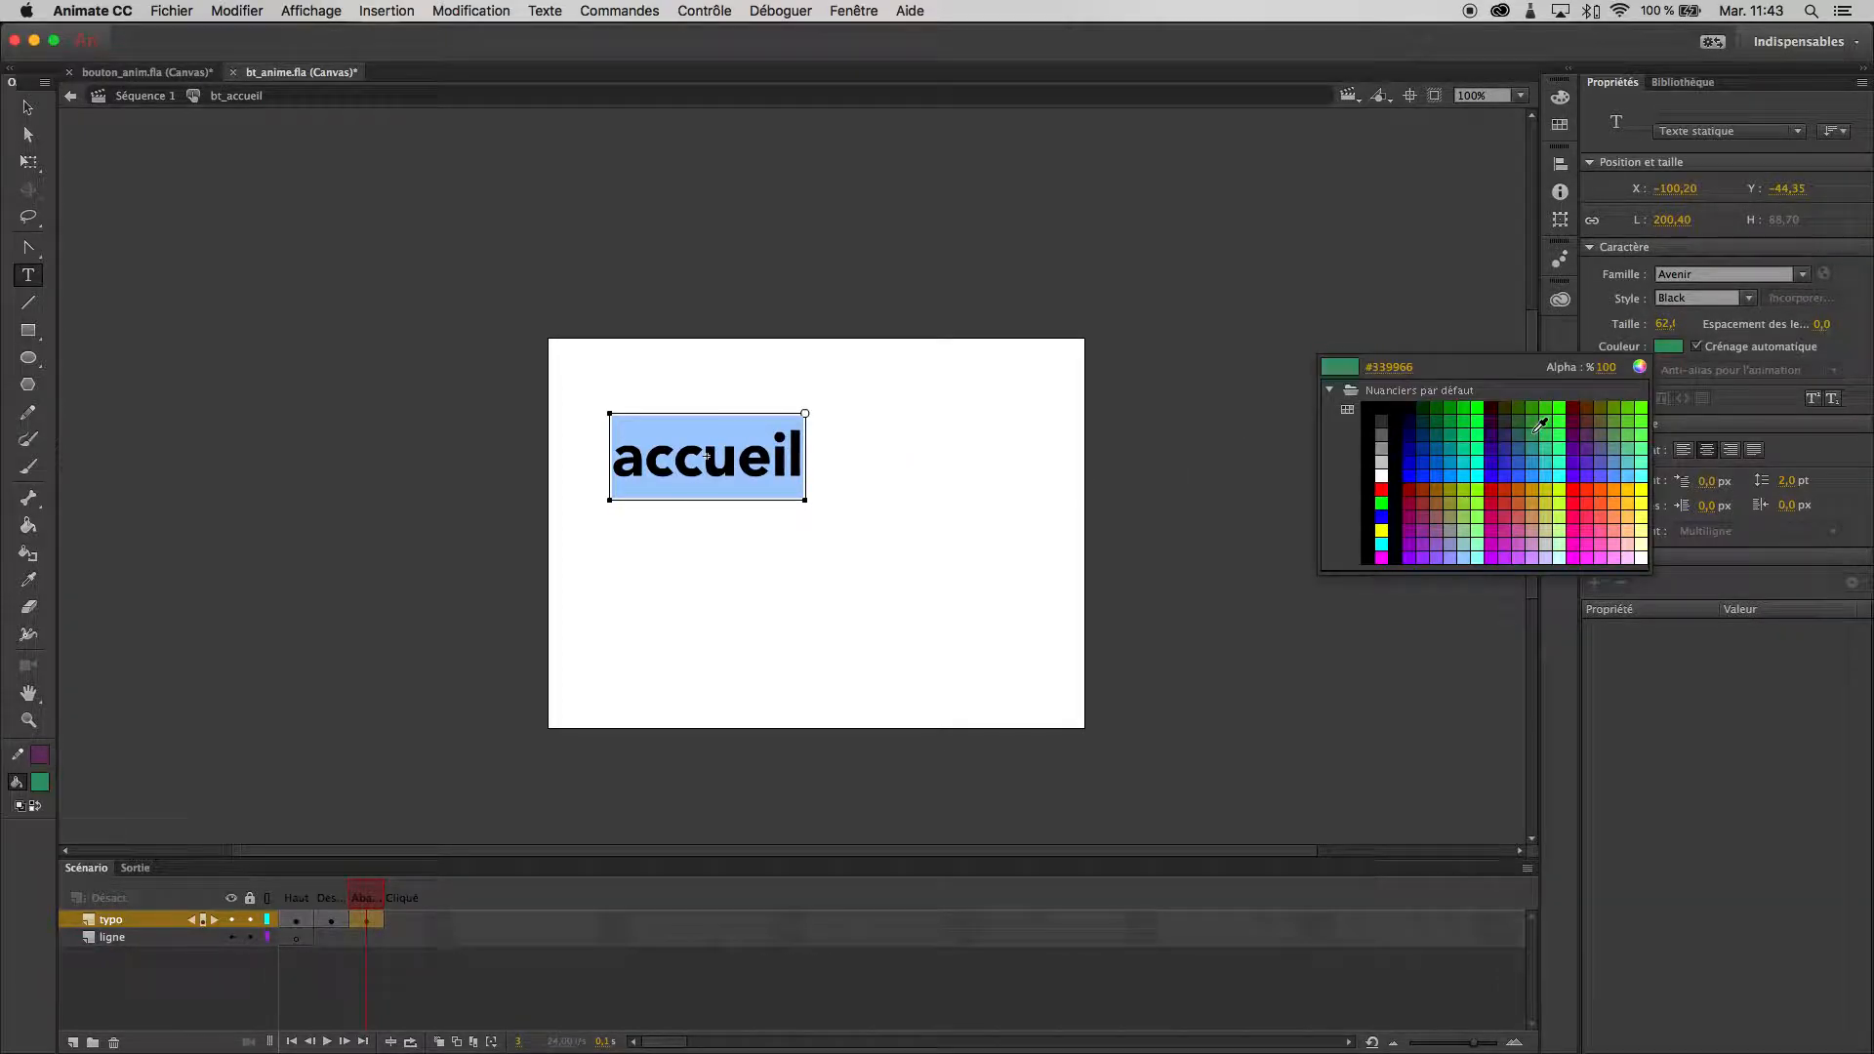
pyautogui.click(1488, 540)
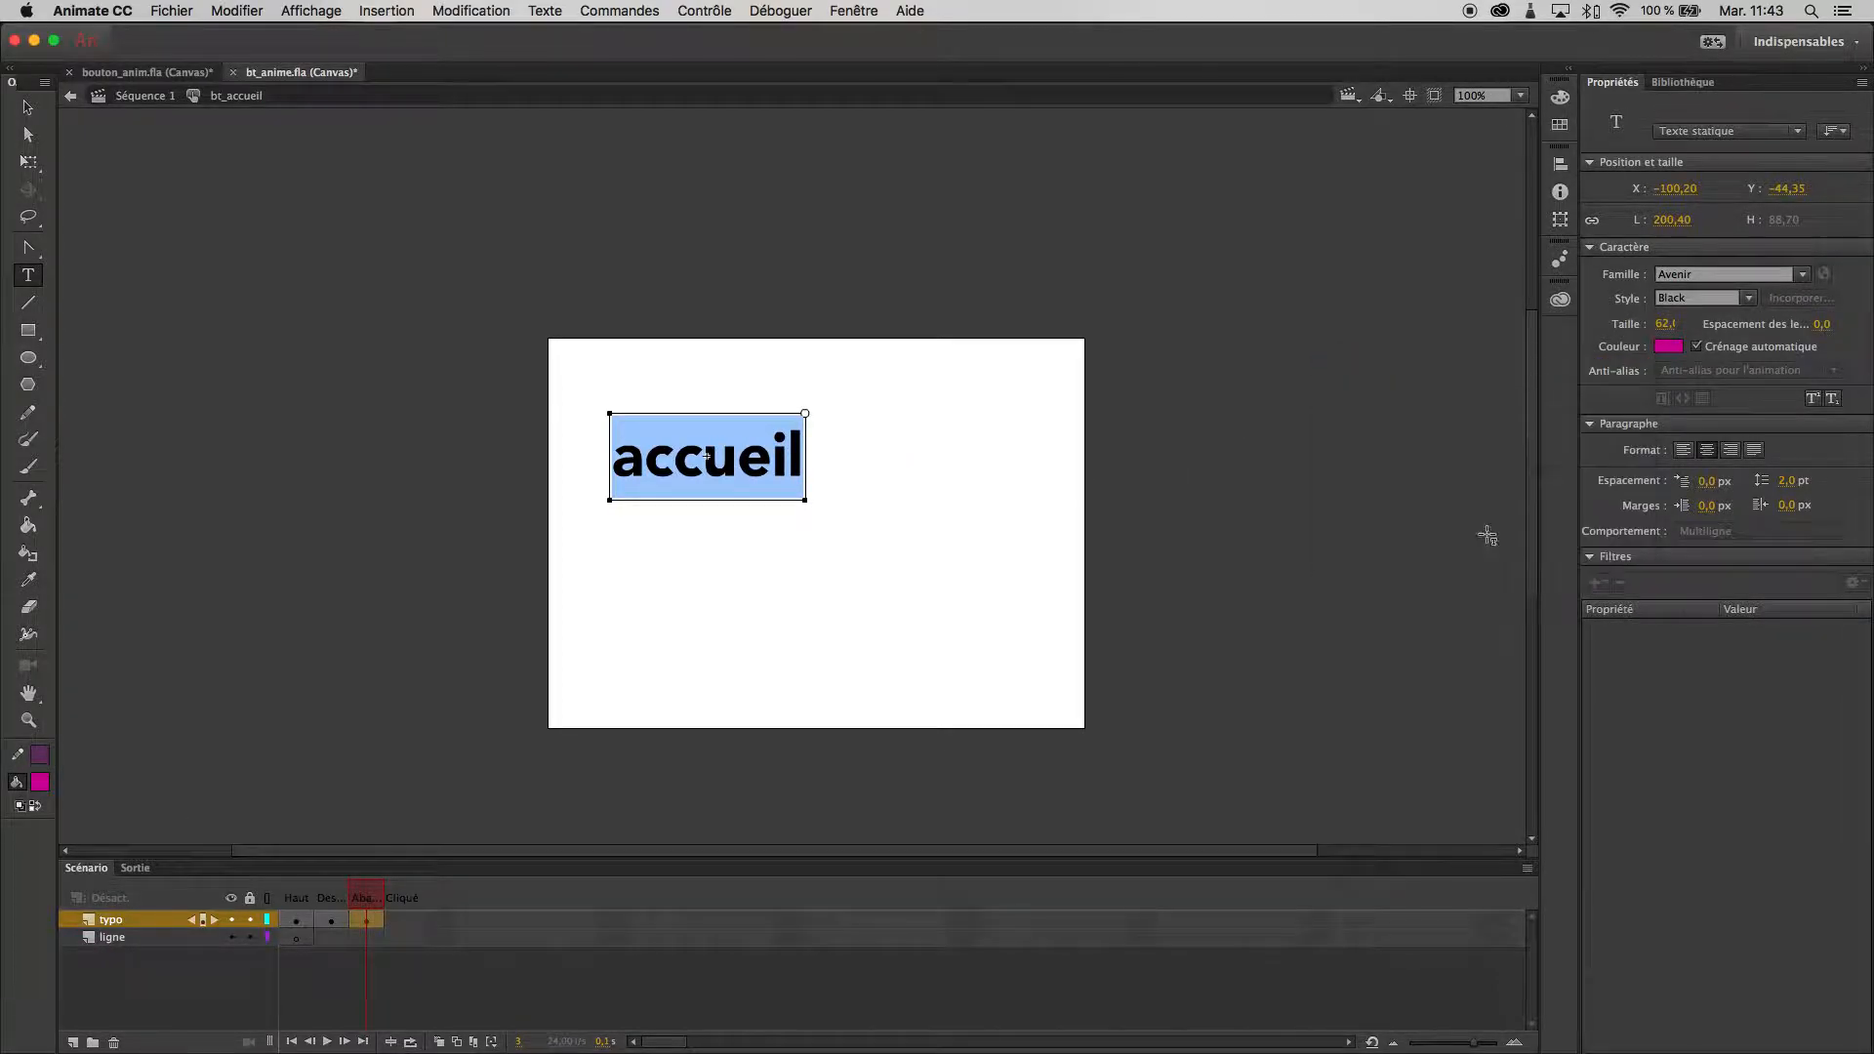
pyautogui.click(735, 454)
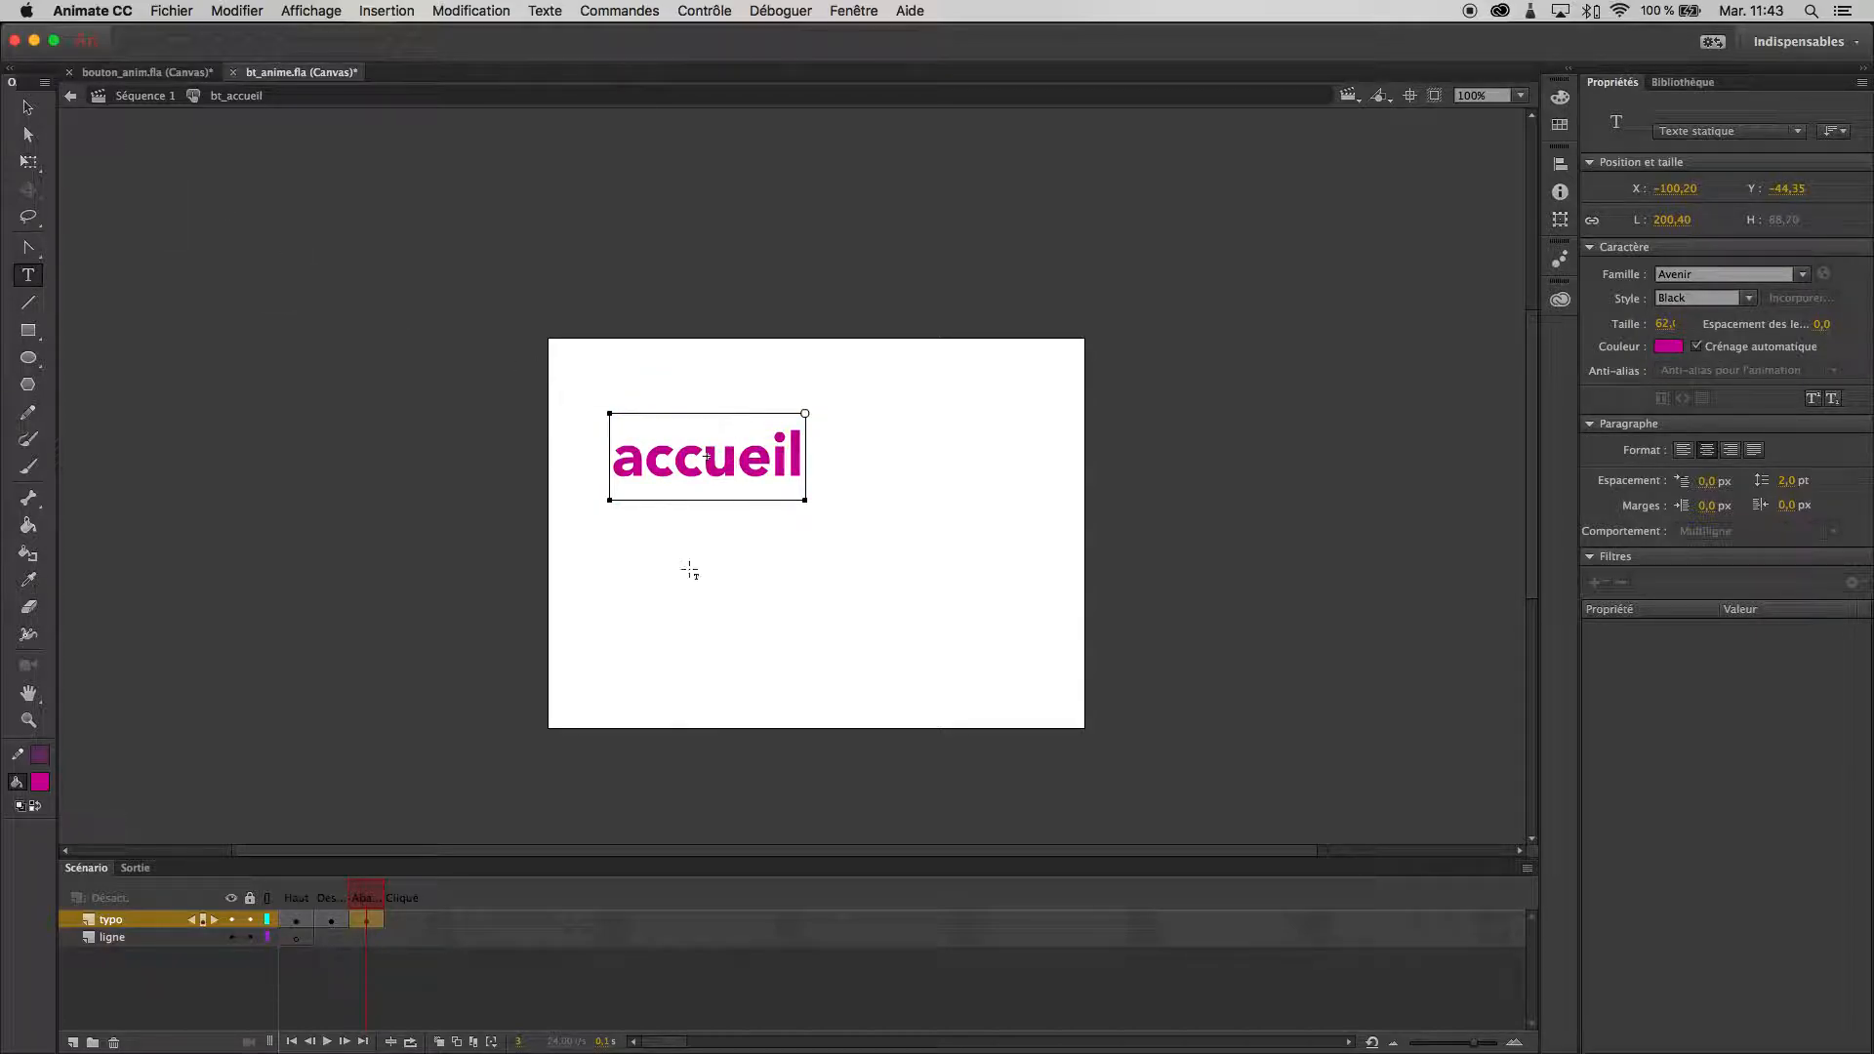
pyautogui.click(28, 108)
pyautogui.click(981, 622)
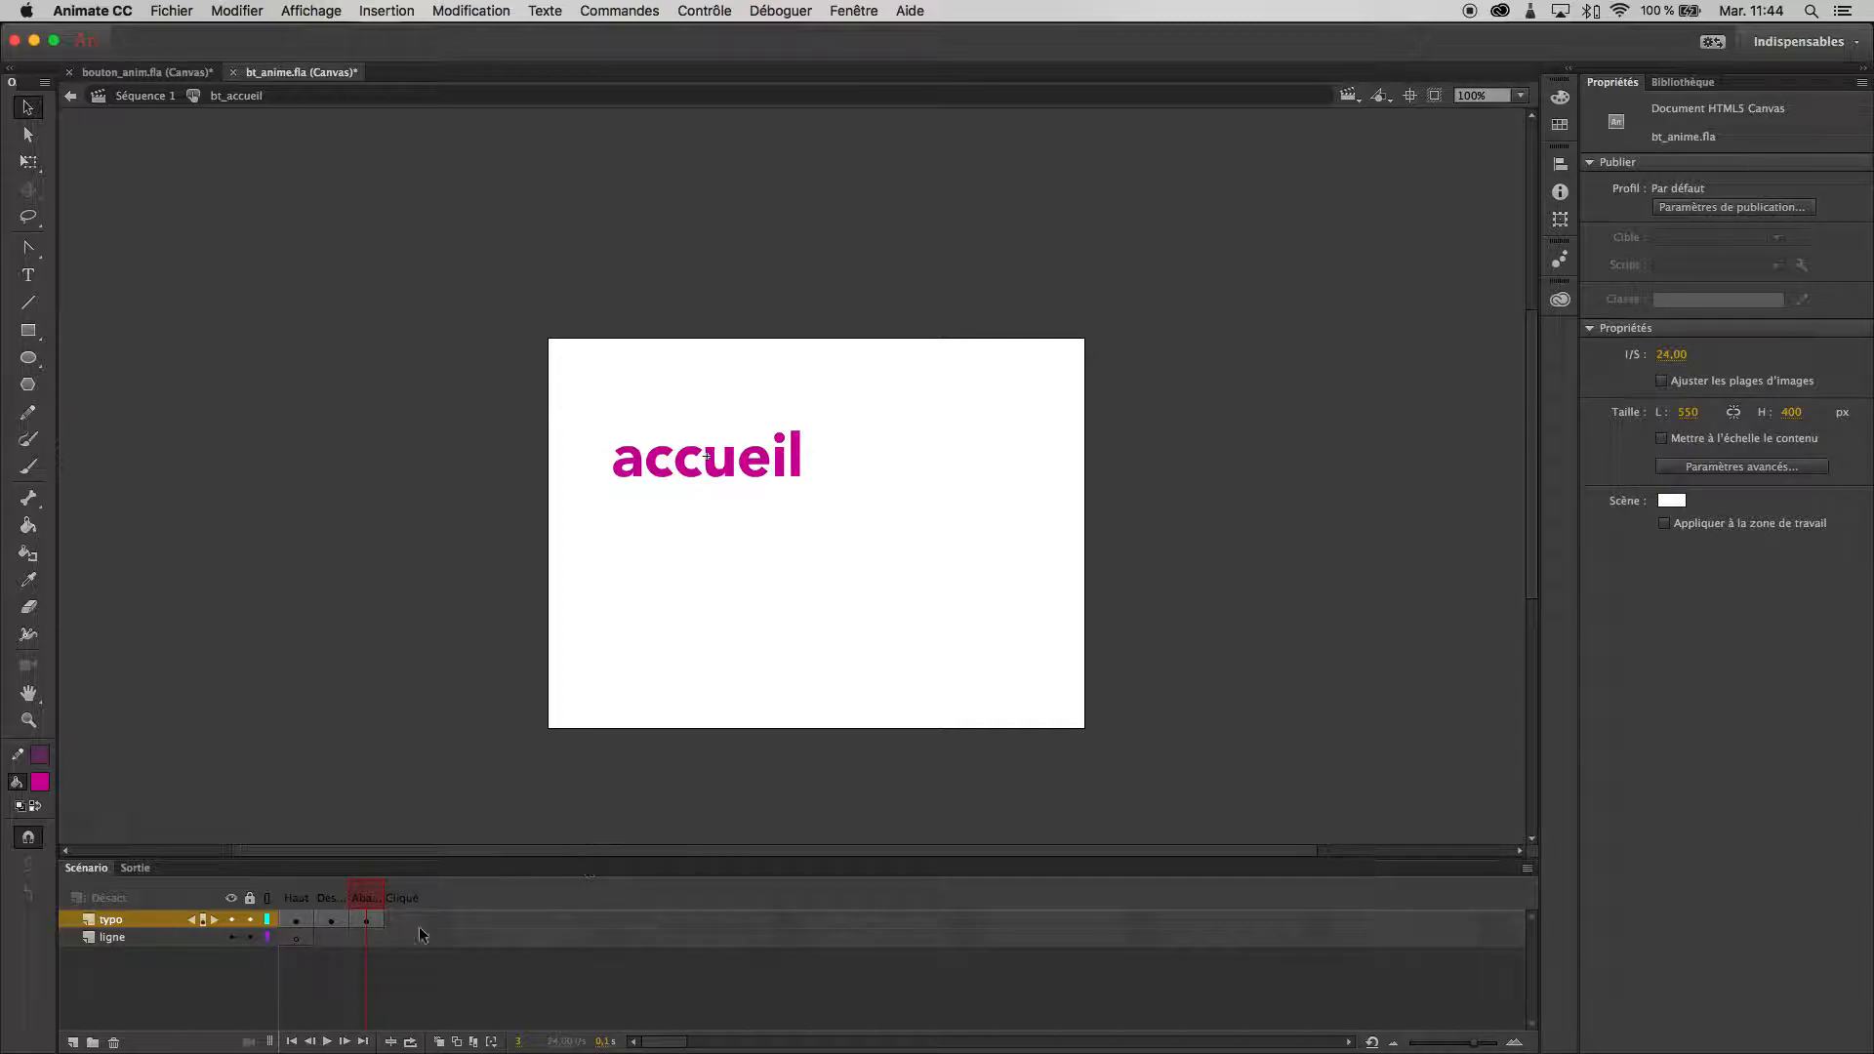
# - Test the button's states in the browser, close the preview and return to the timeline
pyautogui.press('super+Return')
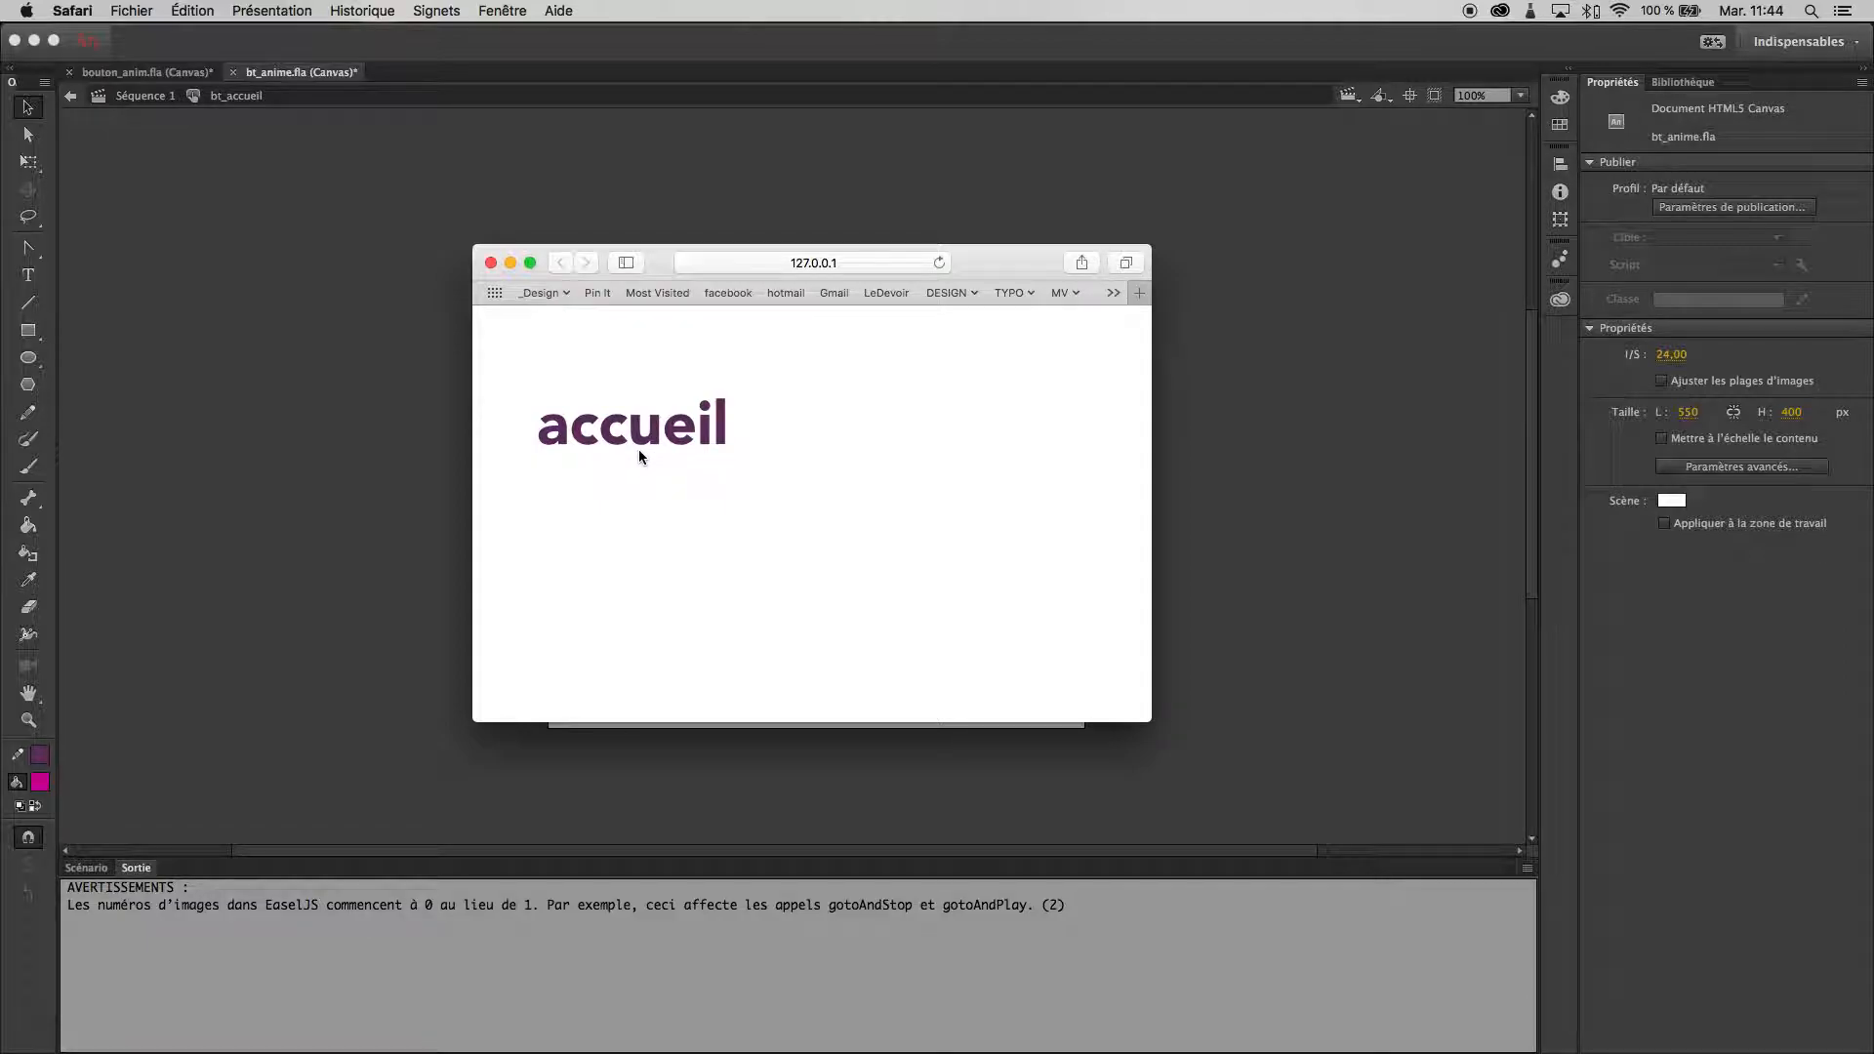
pyautogui.click(491, 263)
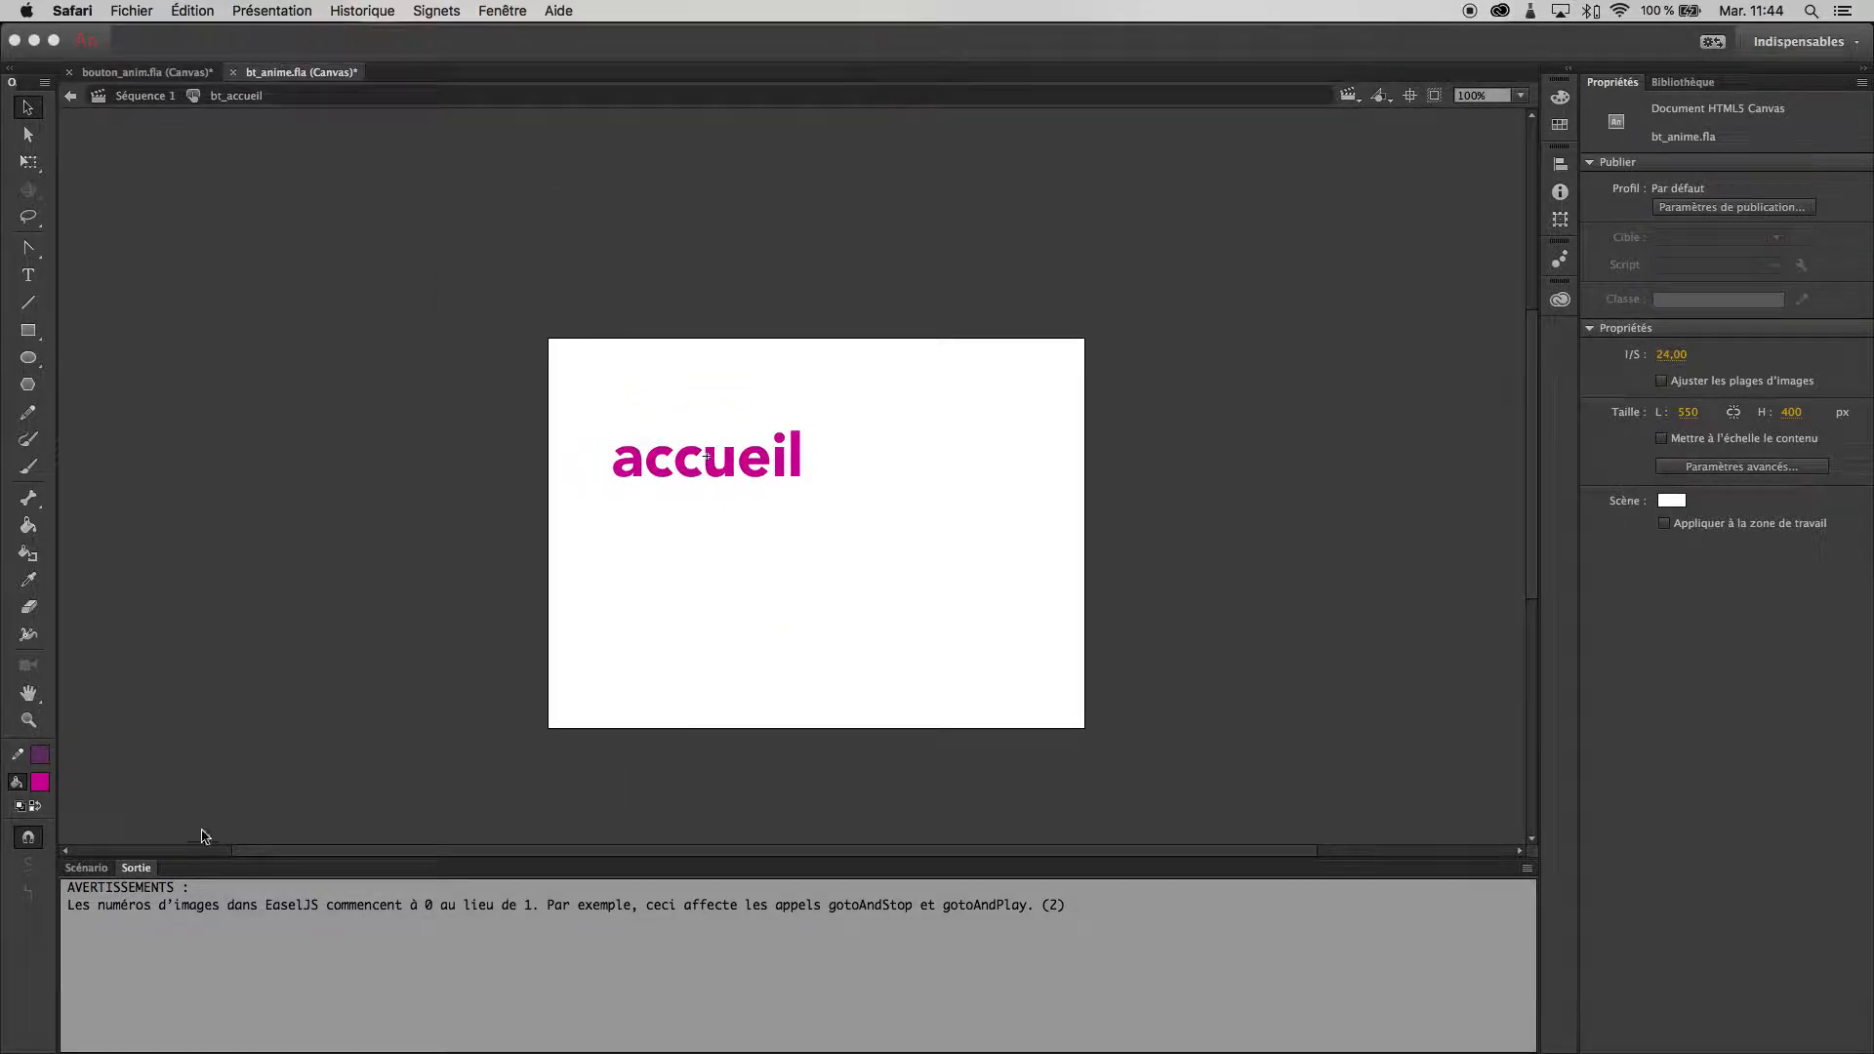
pyautogui.click(78, 869)
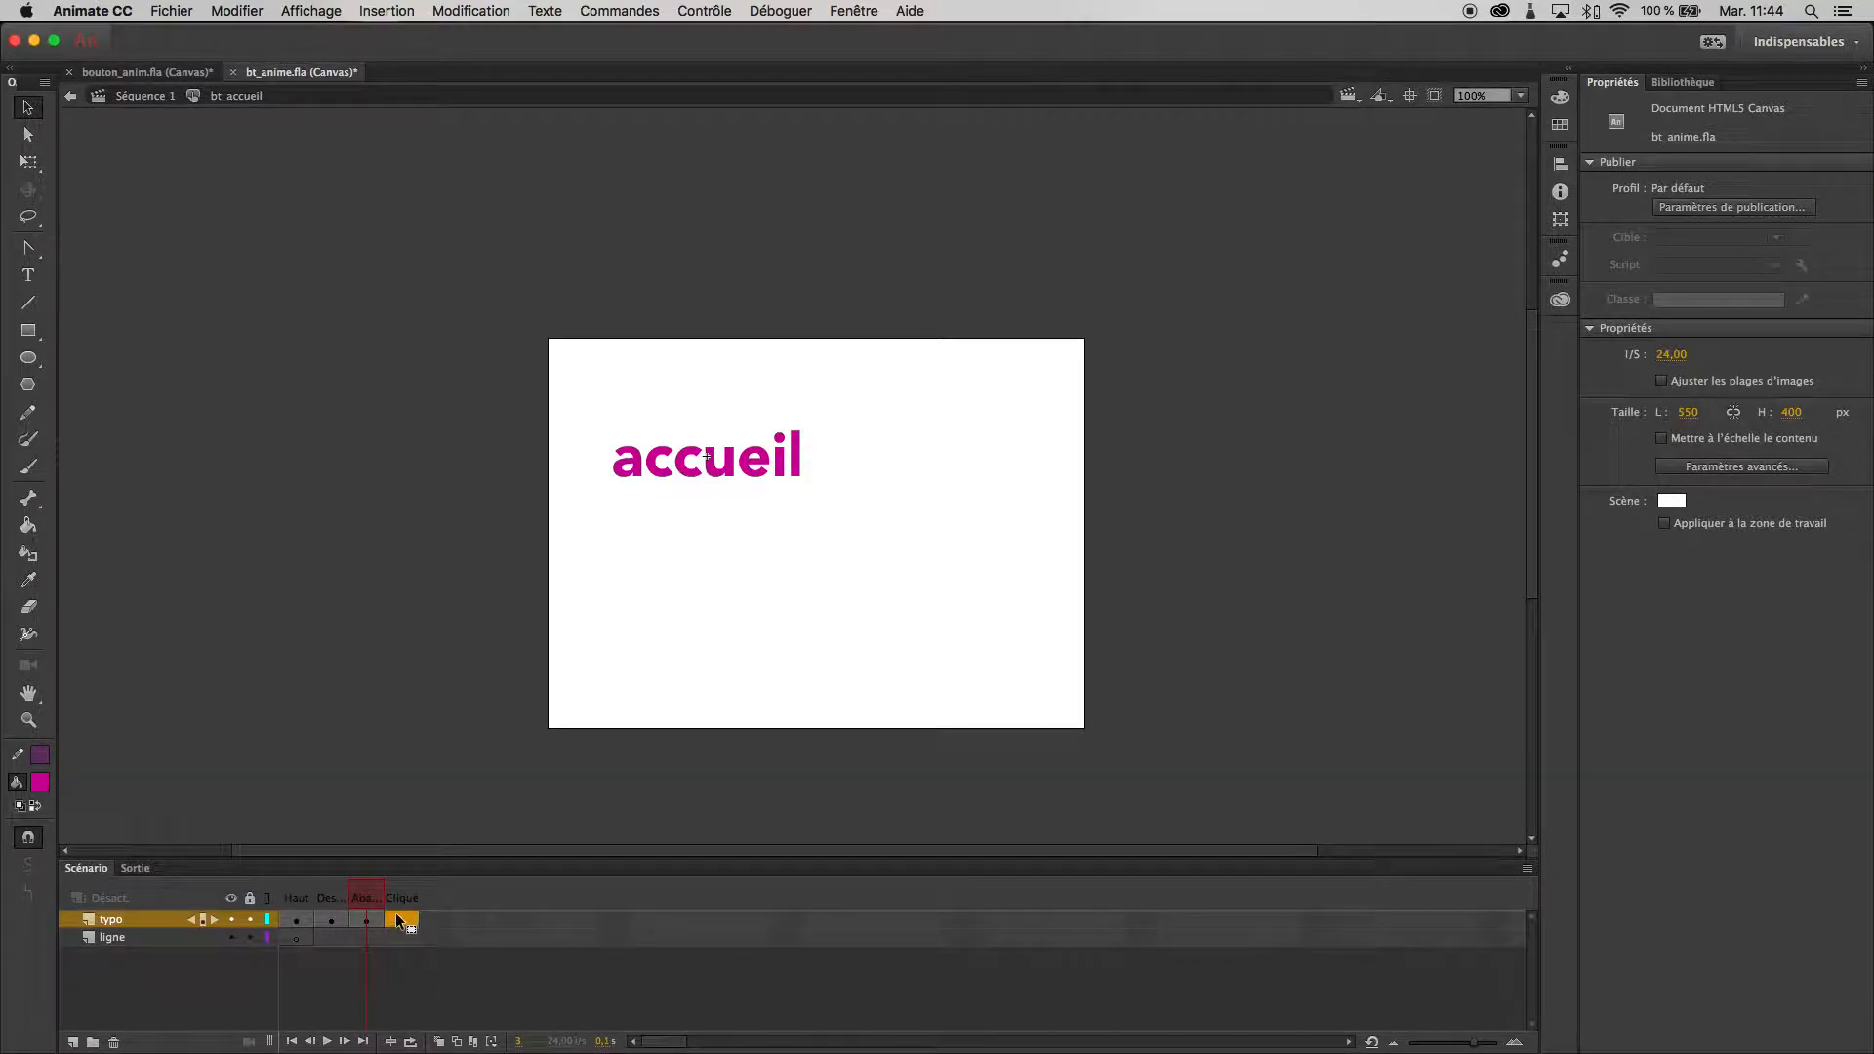
# - Insert a keyframe on the typo layer's hit state (Cliqué) and draw a filled rectangle covering the whole "accueil" text as the active area
pyautogui.click(400, 917)
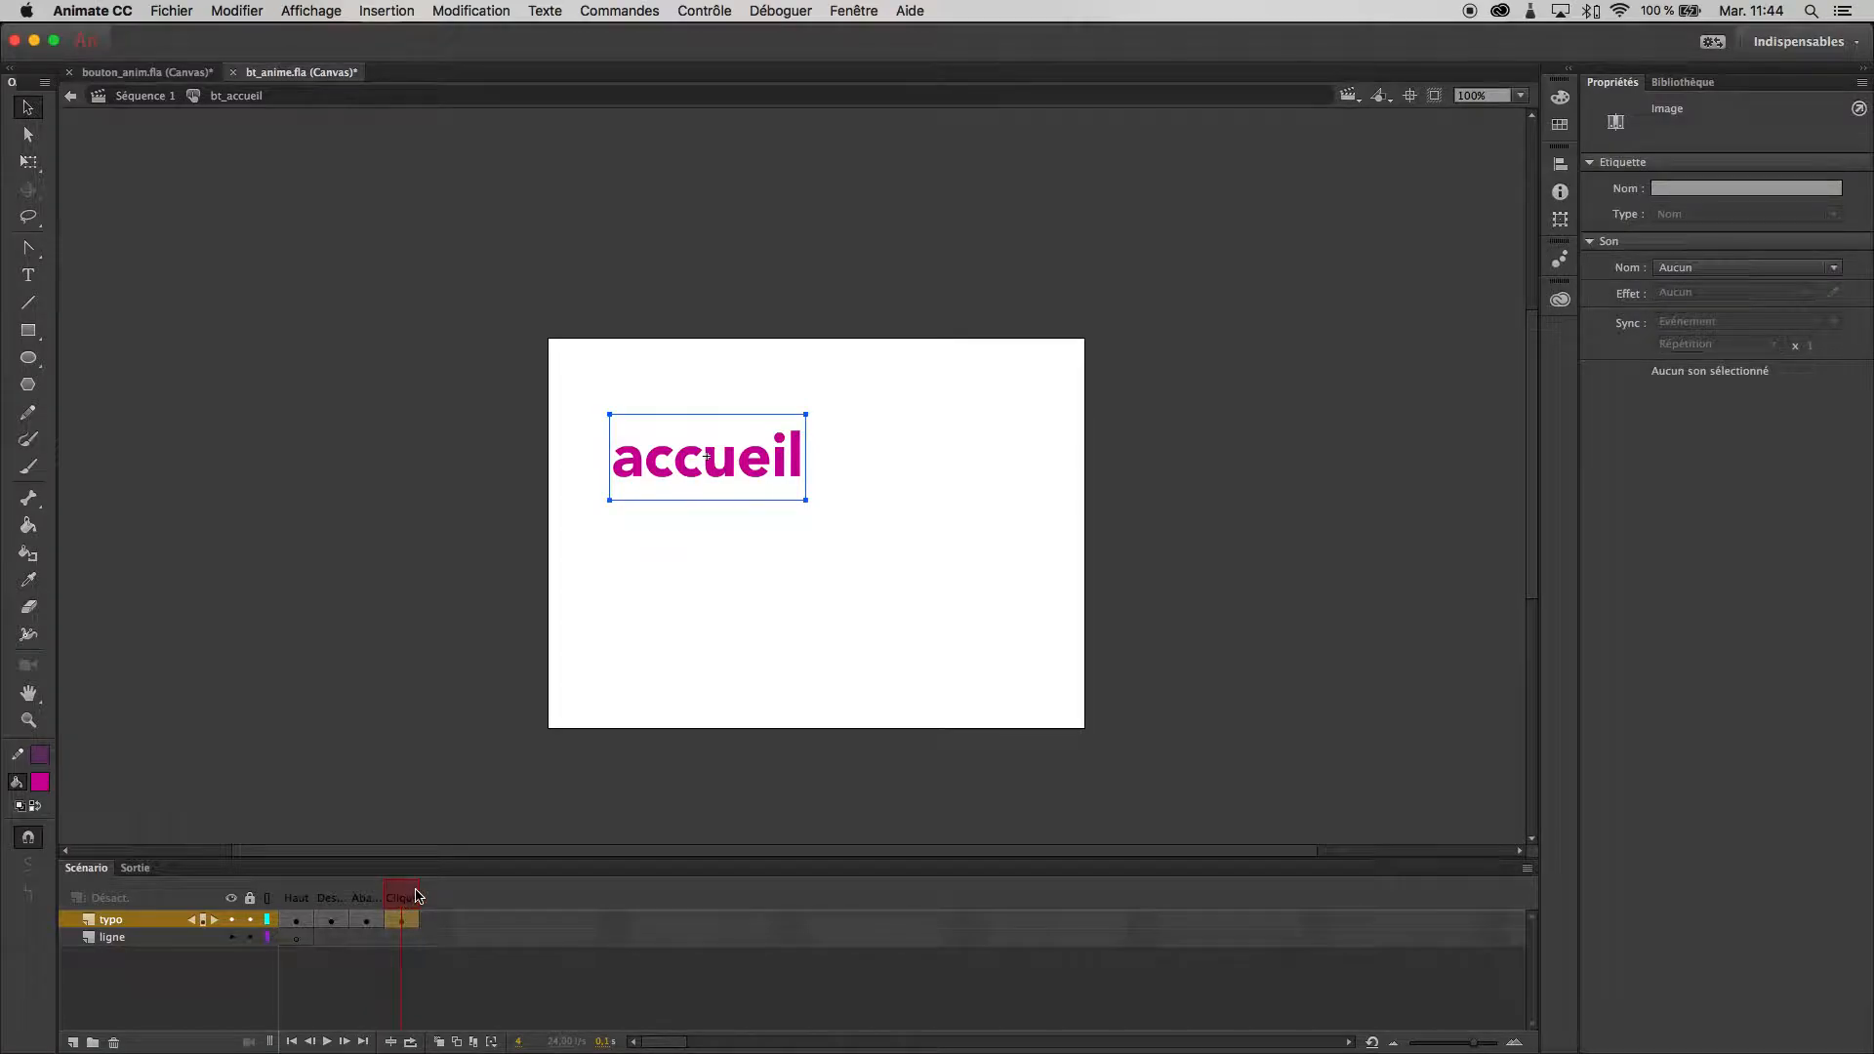
pyautogui.click(28, 333)
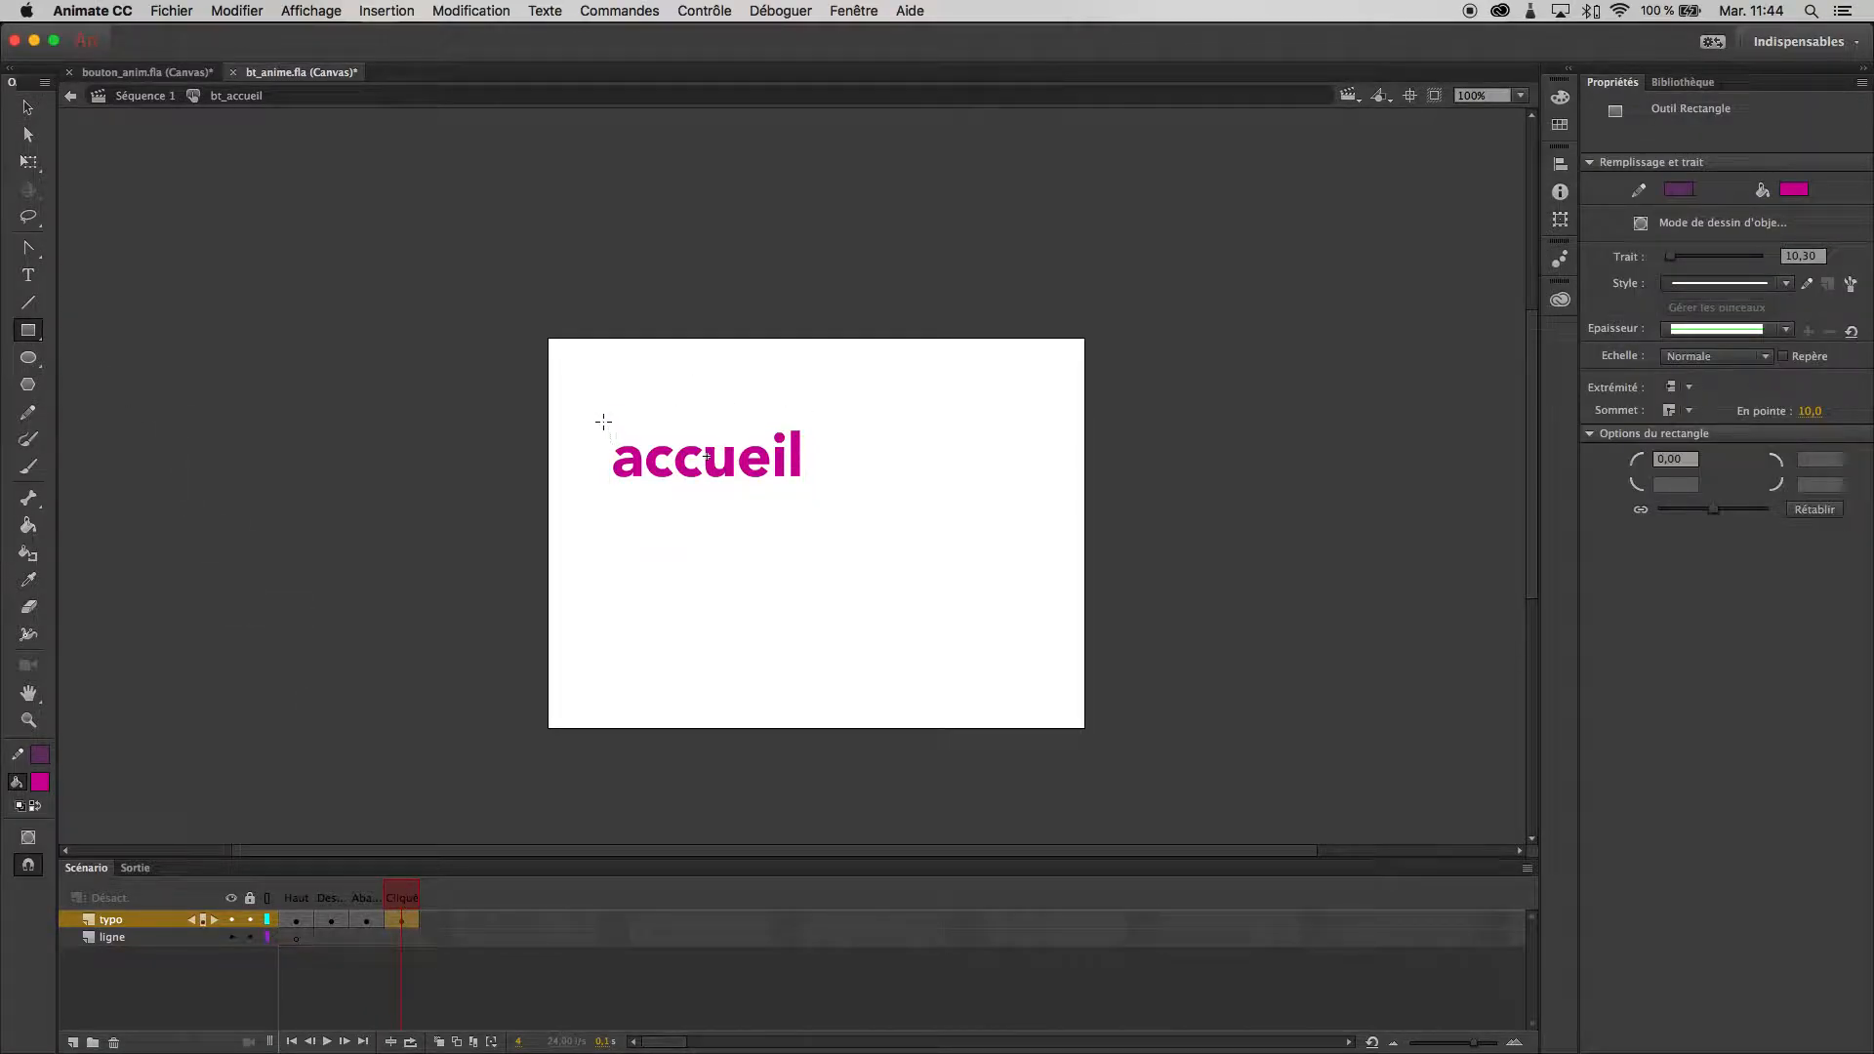
pyautogui.moveTo(604, 418); pyautogui.dragTo(825, 527)
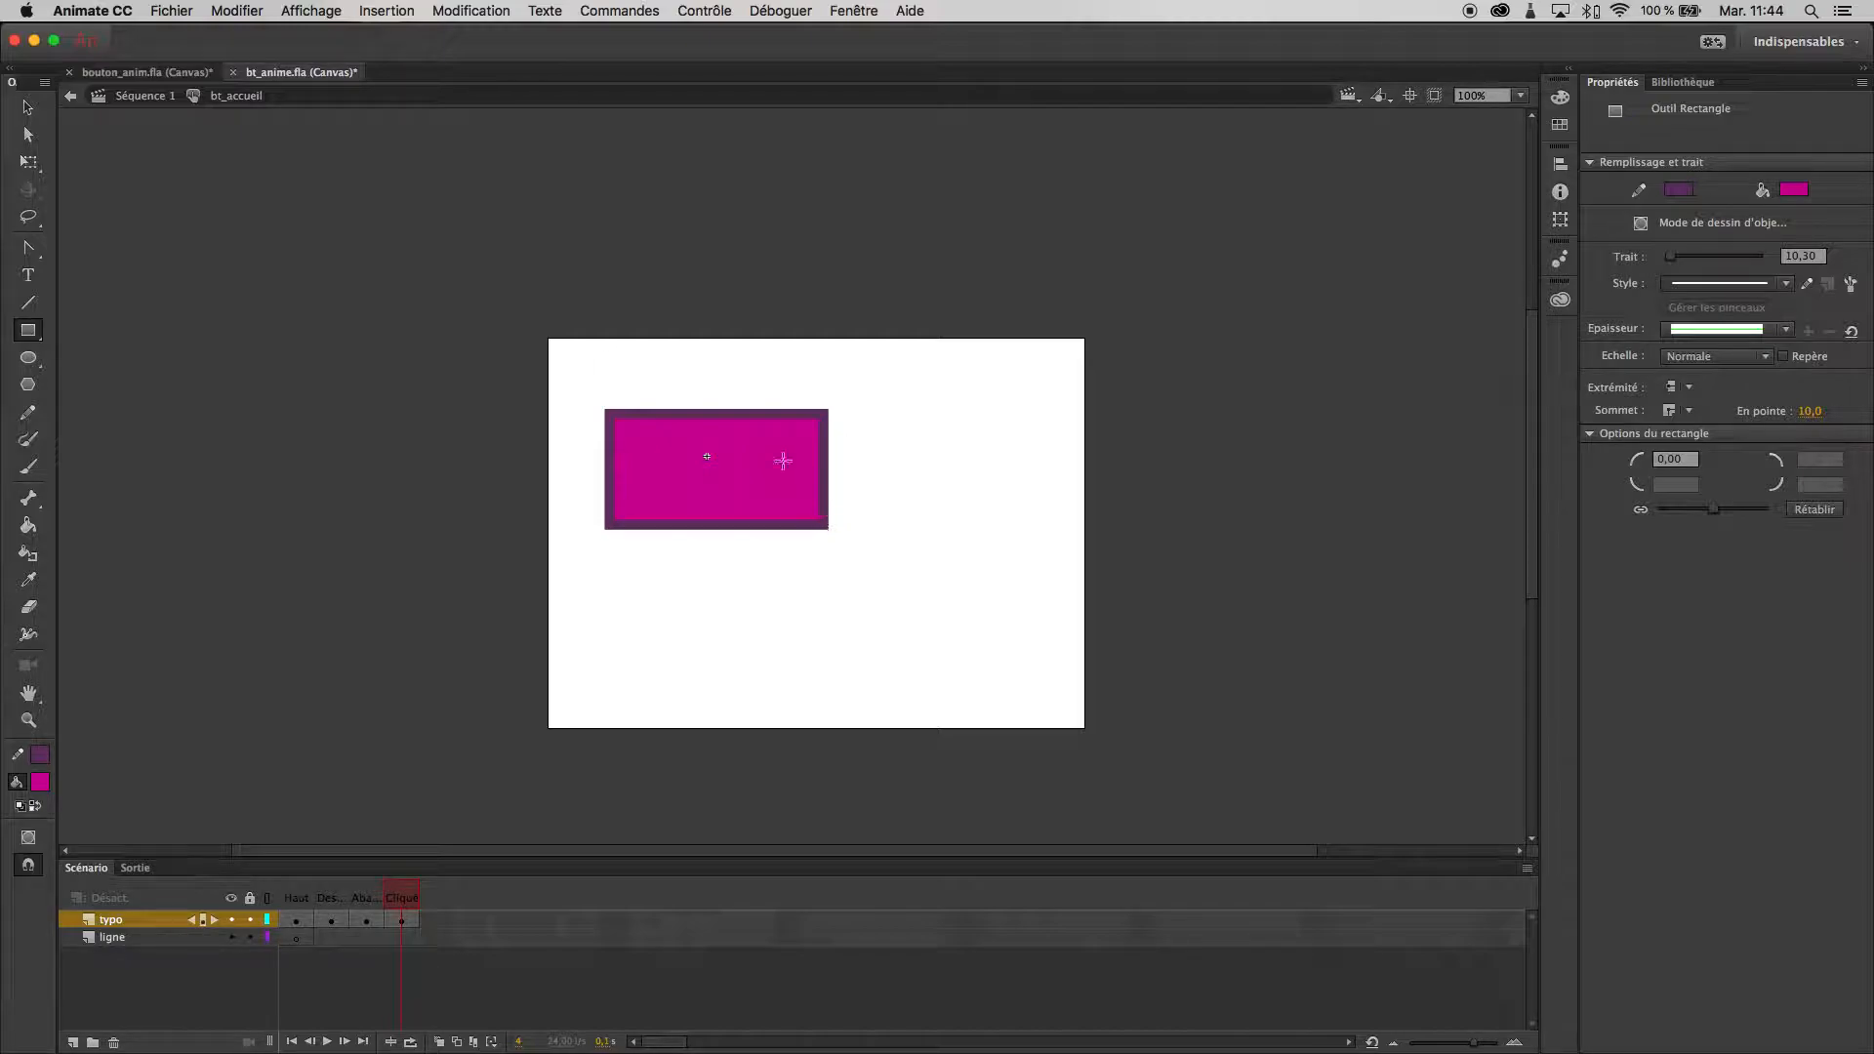
pyautogui.press('v')
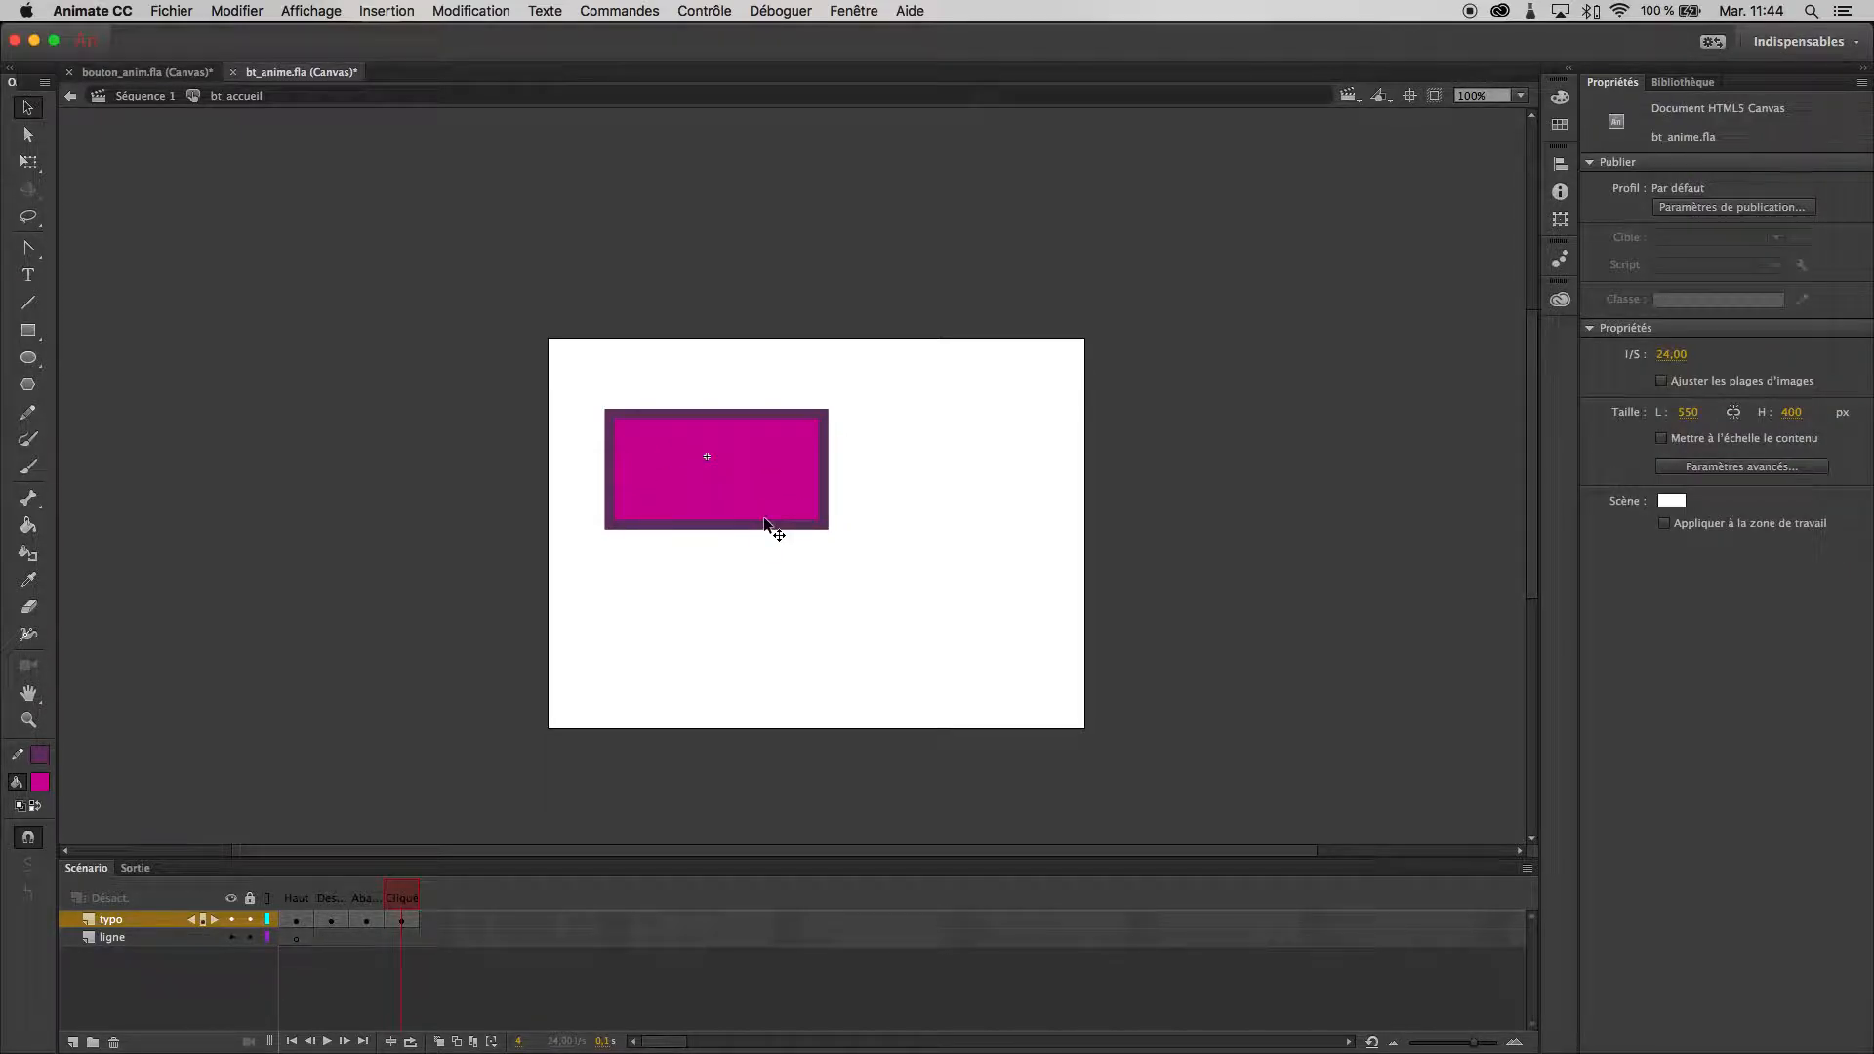
# - Test the button's rectangular hit area in the browser and return to the timeline
pyautogui.press('super+Return')
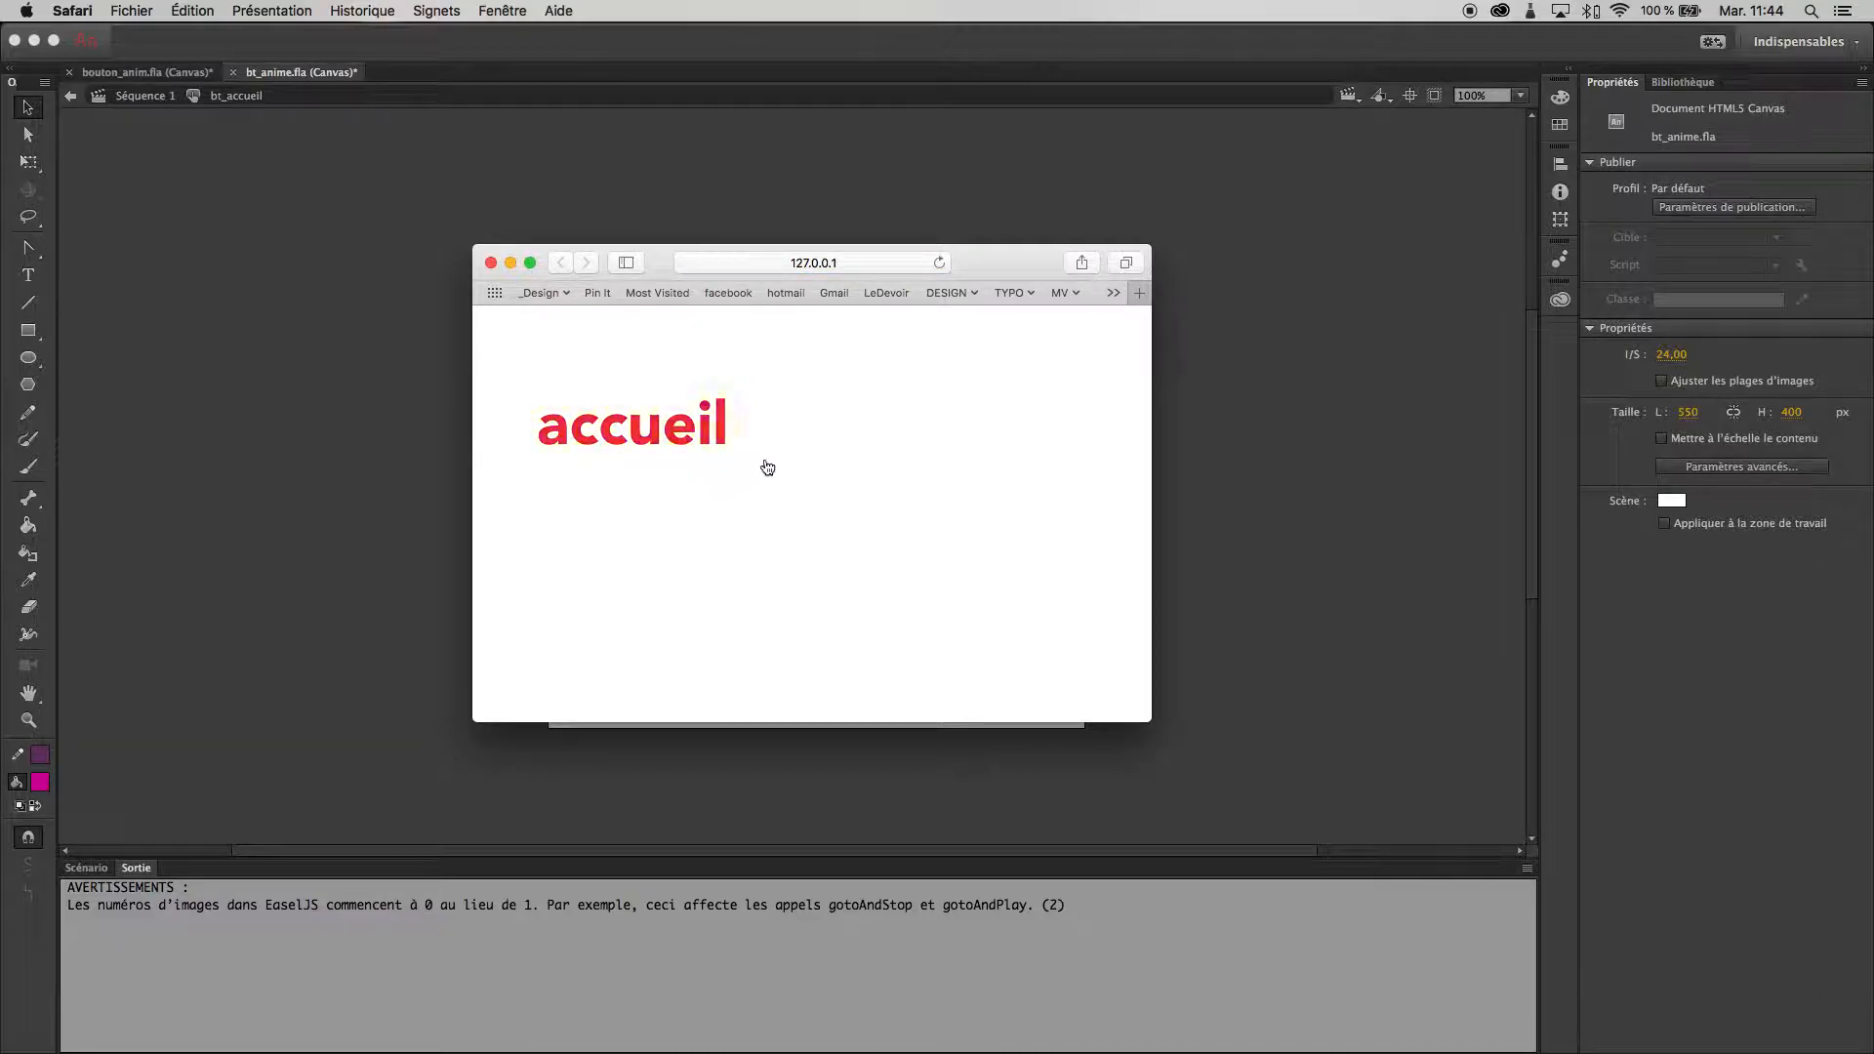
pyautogui.press('super+w')
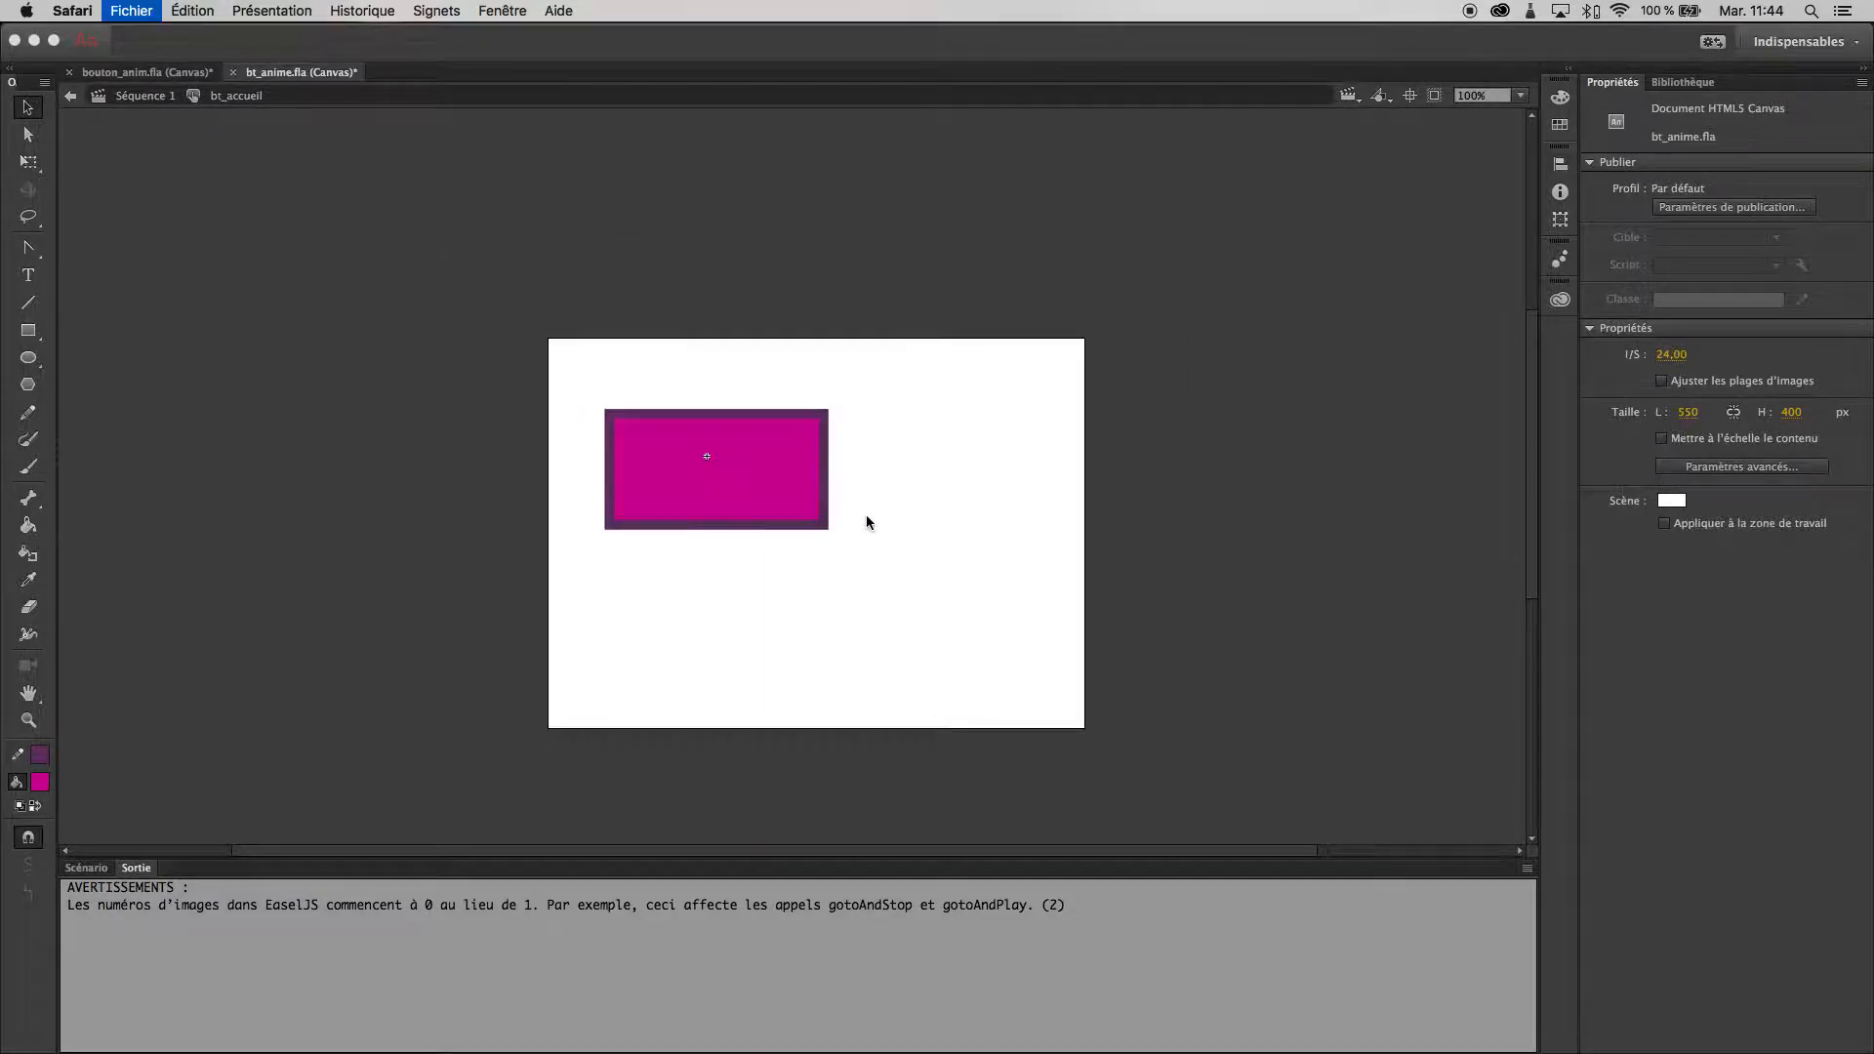
pyautogui.doubleClick(100, 868)
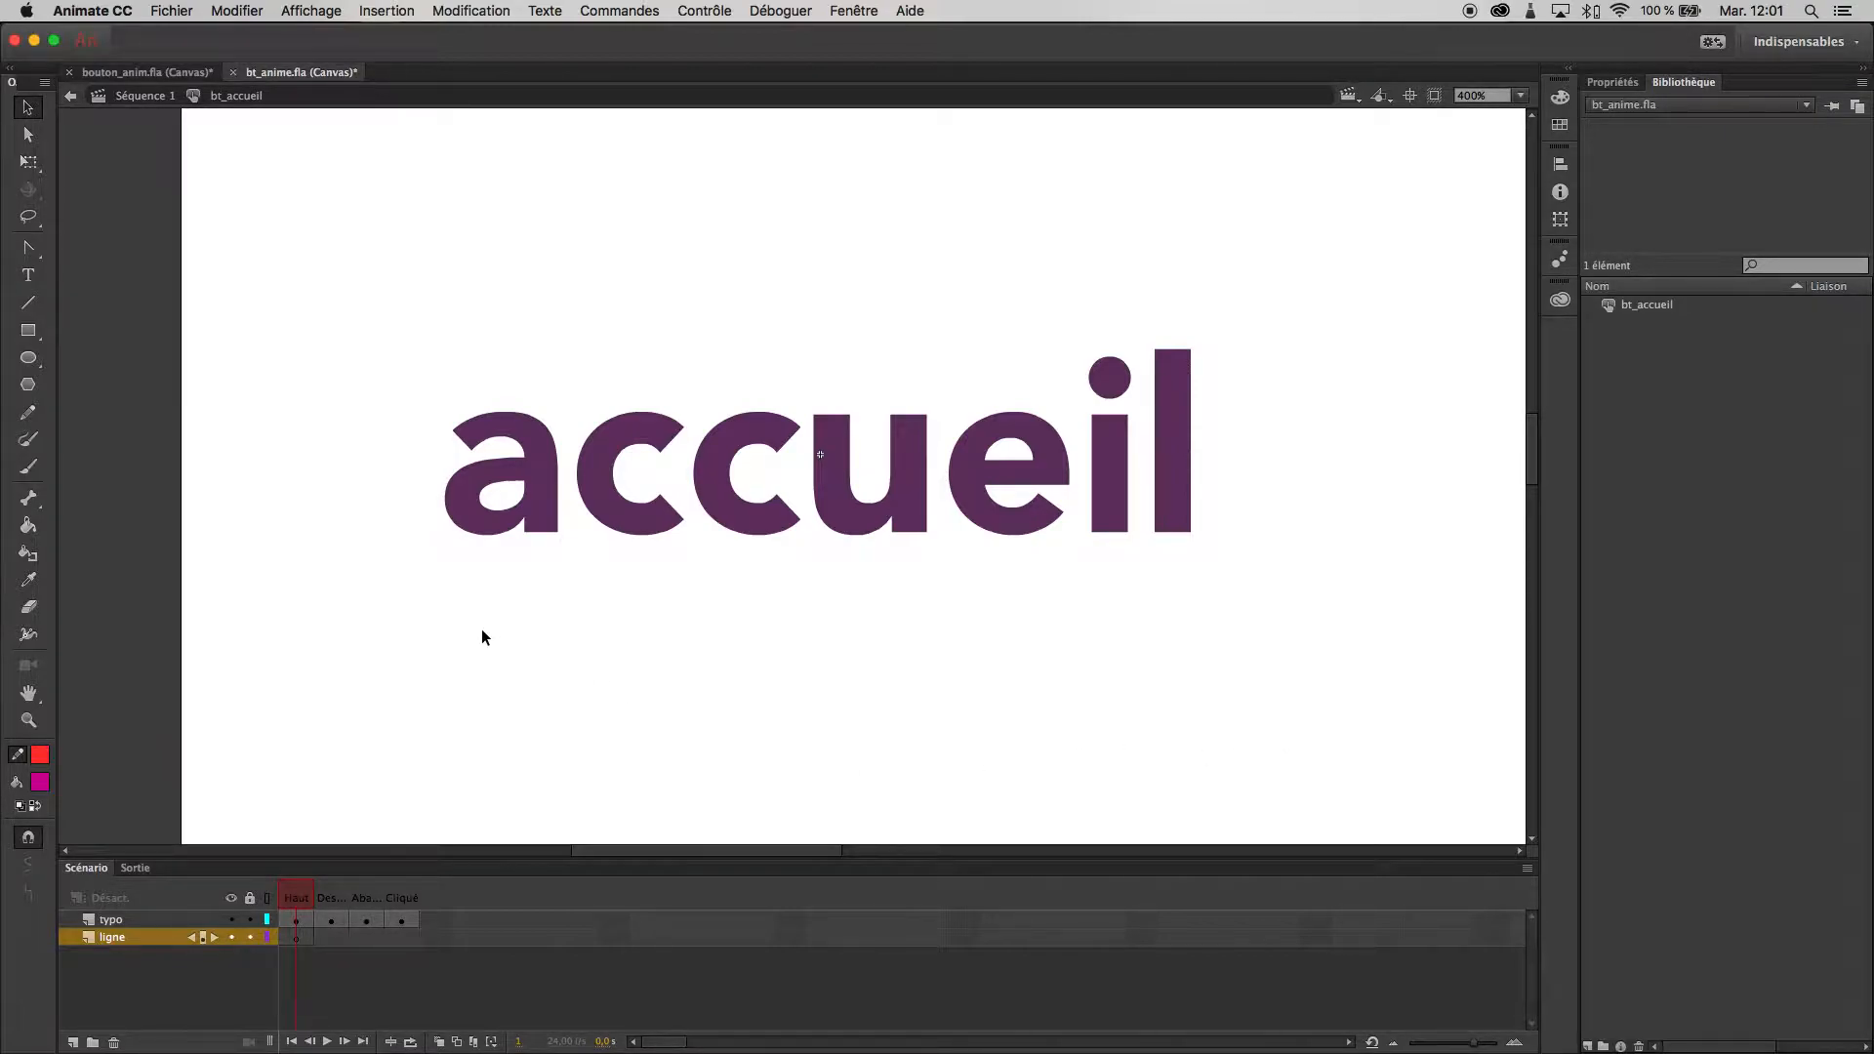
# - In a keyframe on the ligne layer's over state (Dessus), draw a #FF3333 rectangle without stroke just beneath the "accueil" text and select it
pyautogui.click(299, 938)
pyautogui.click(336, 939)
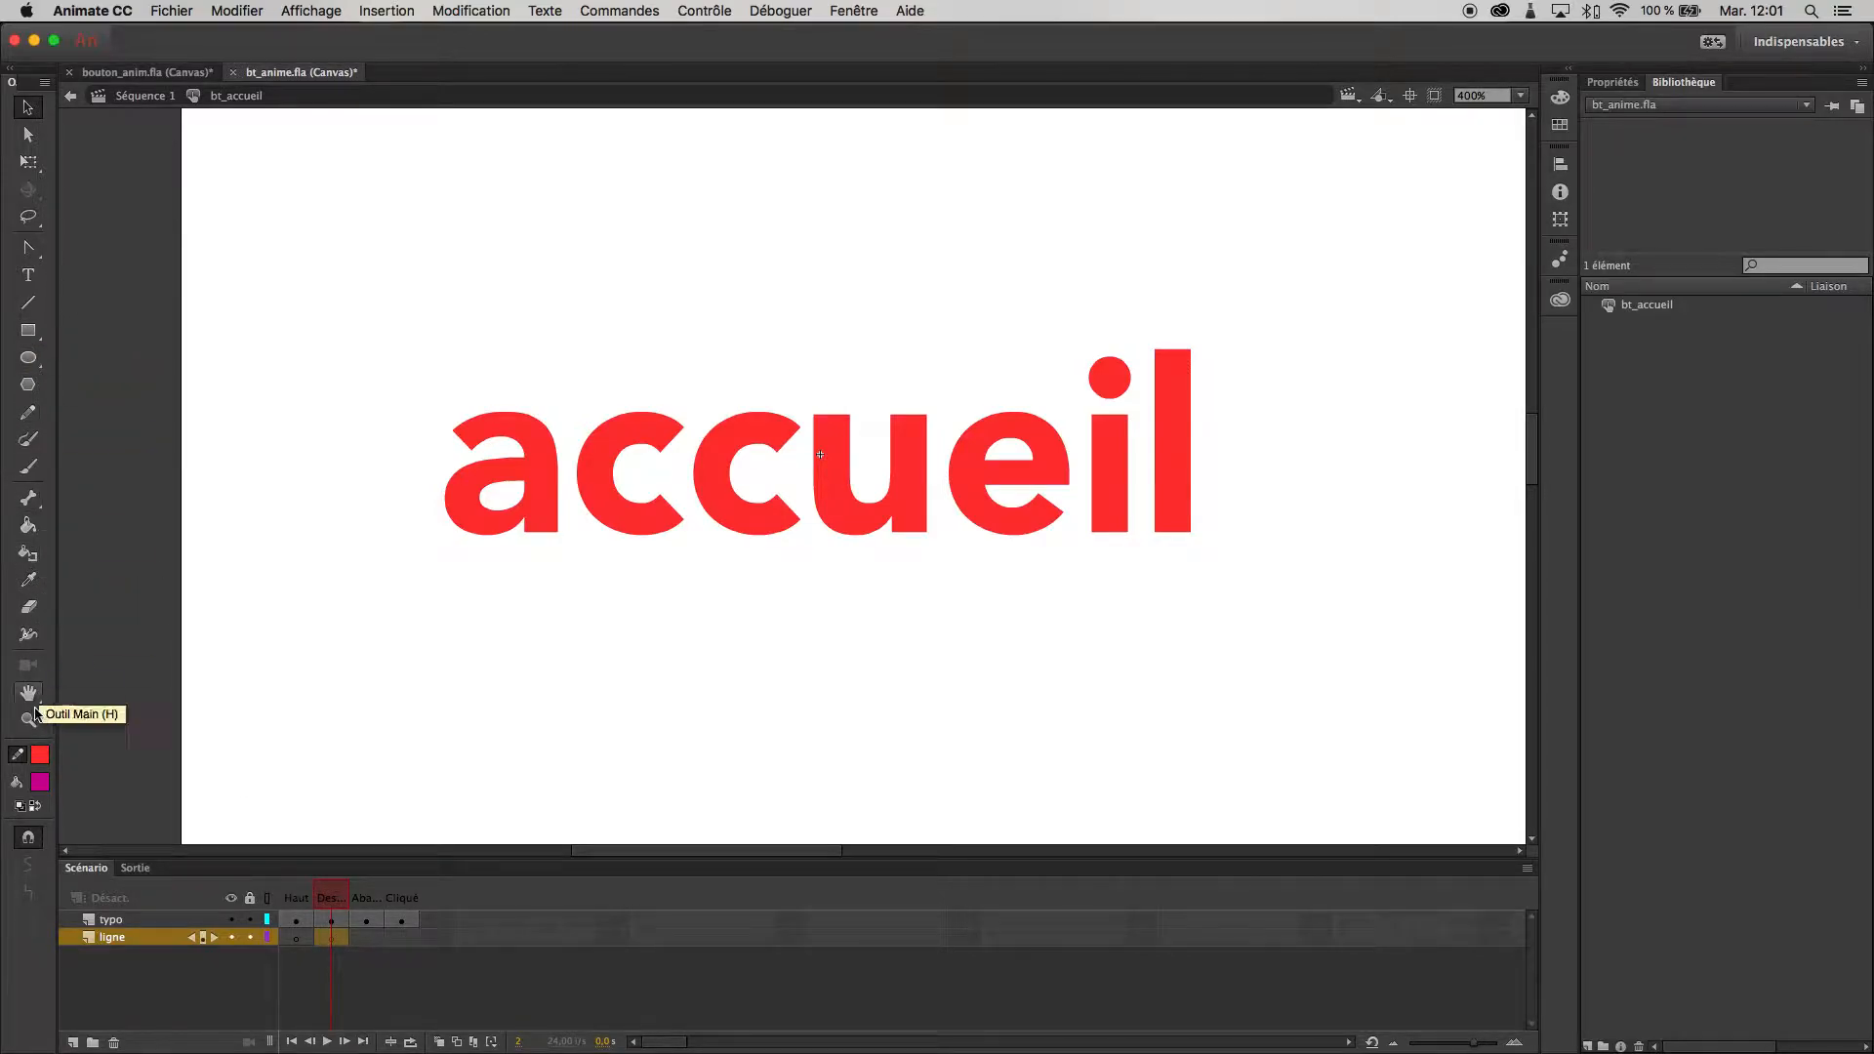
pyautogui.click(41, 784)
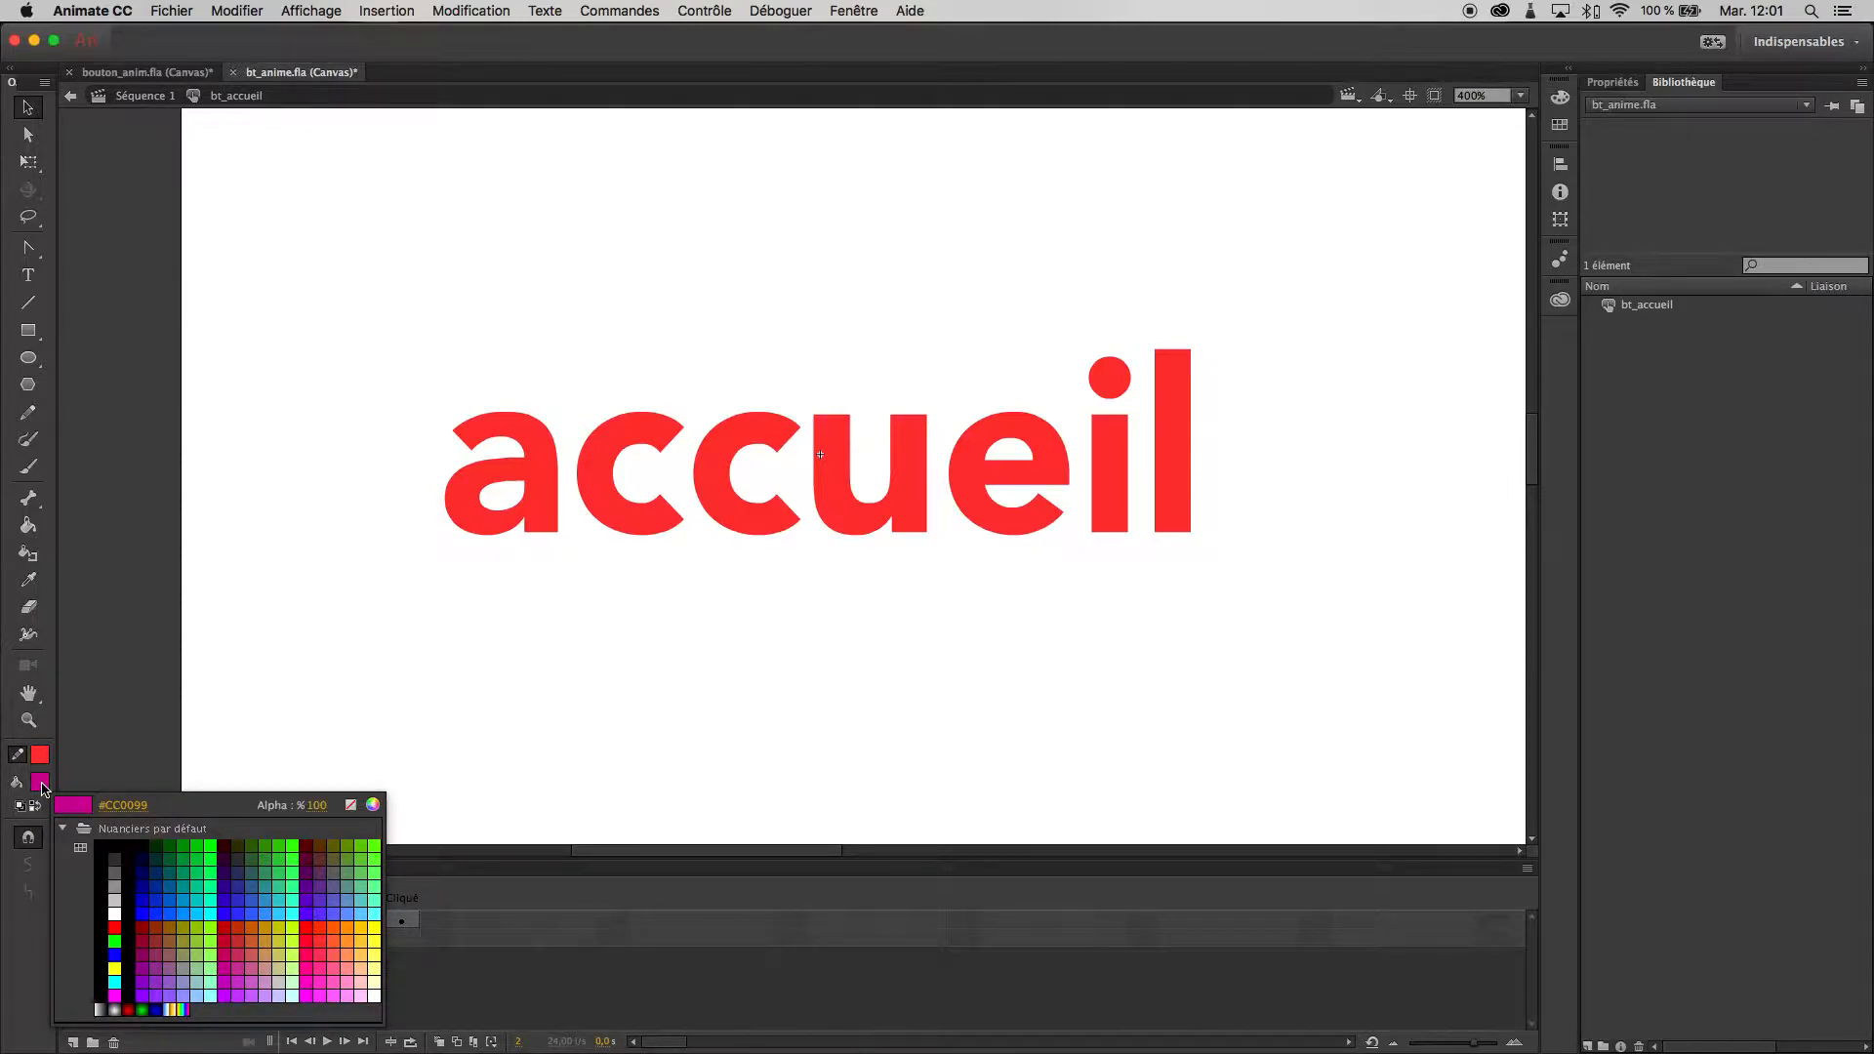
pyautogui.click(329, 932)
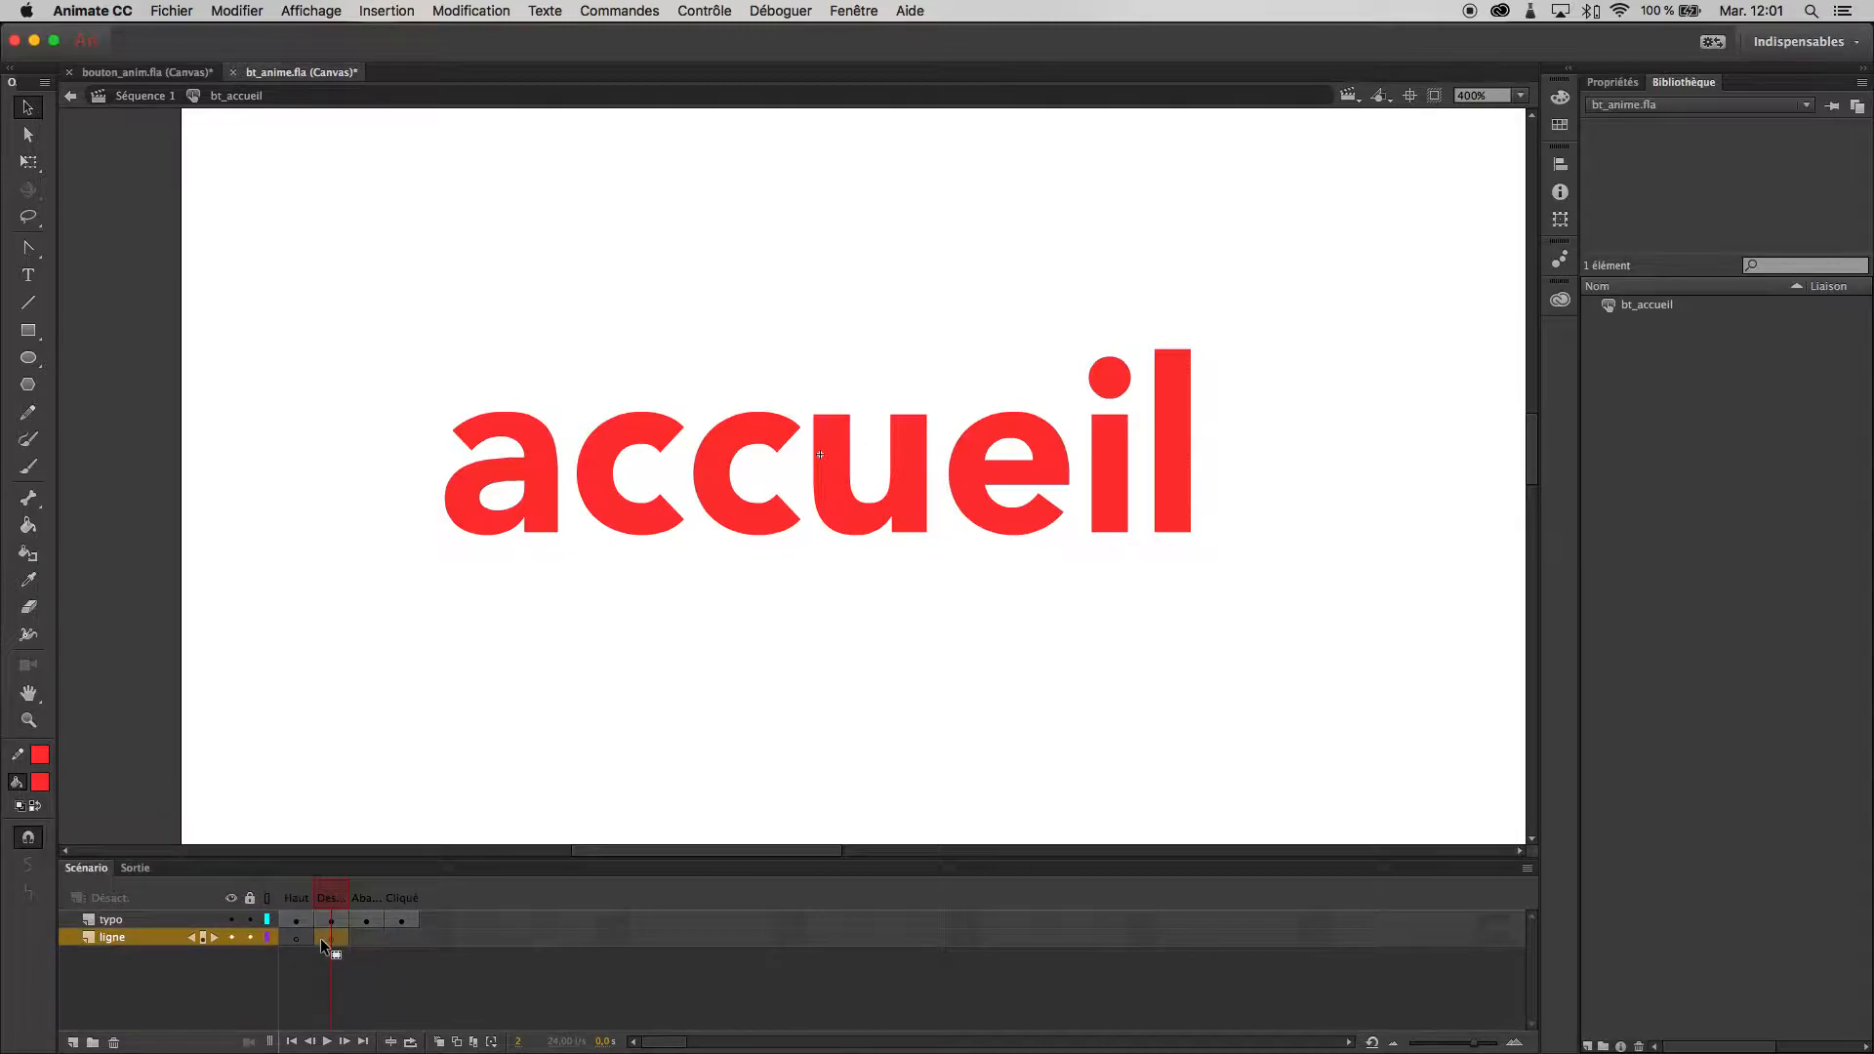
pyautogui.click(44, 759)
pyautogui.click(350, 777)
pyautogui.click(38, 336)
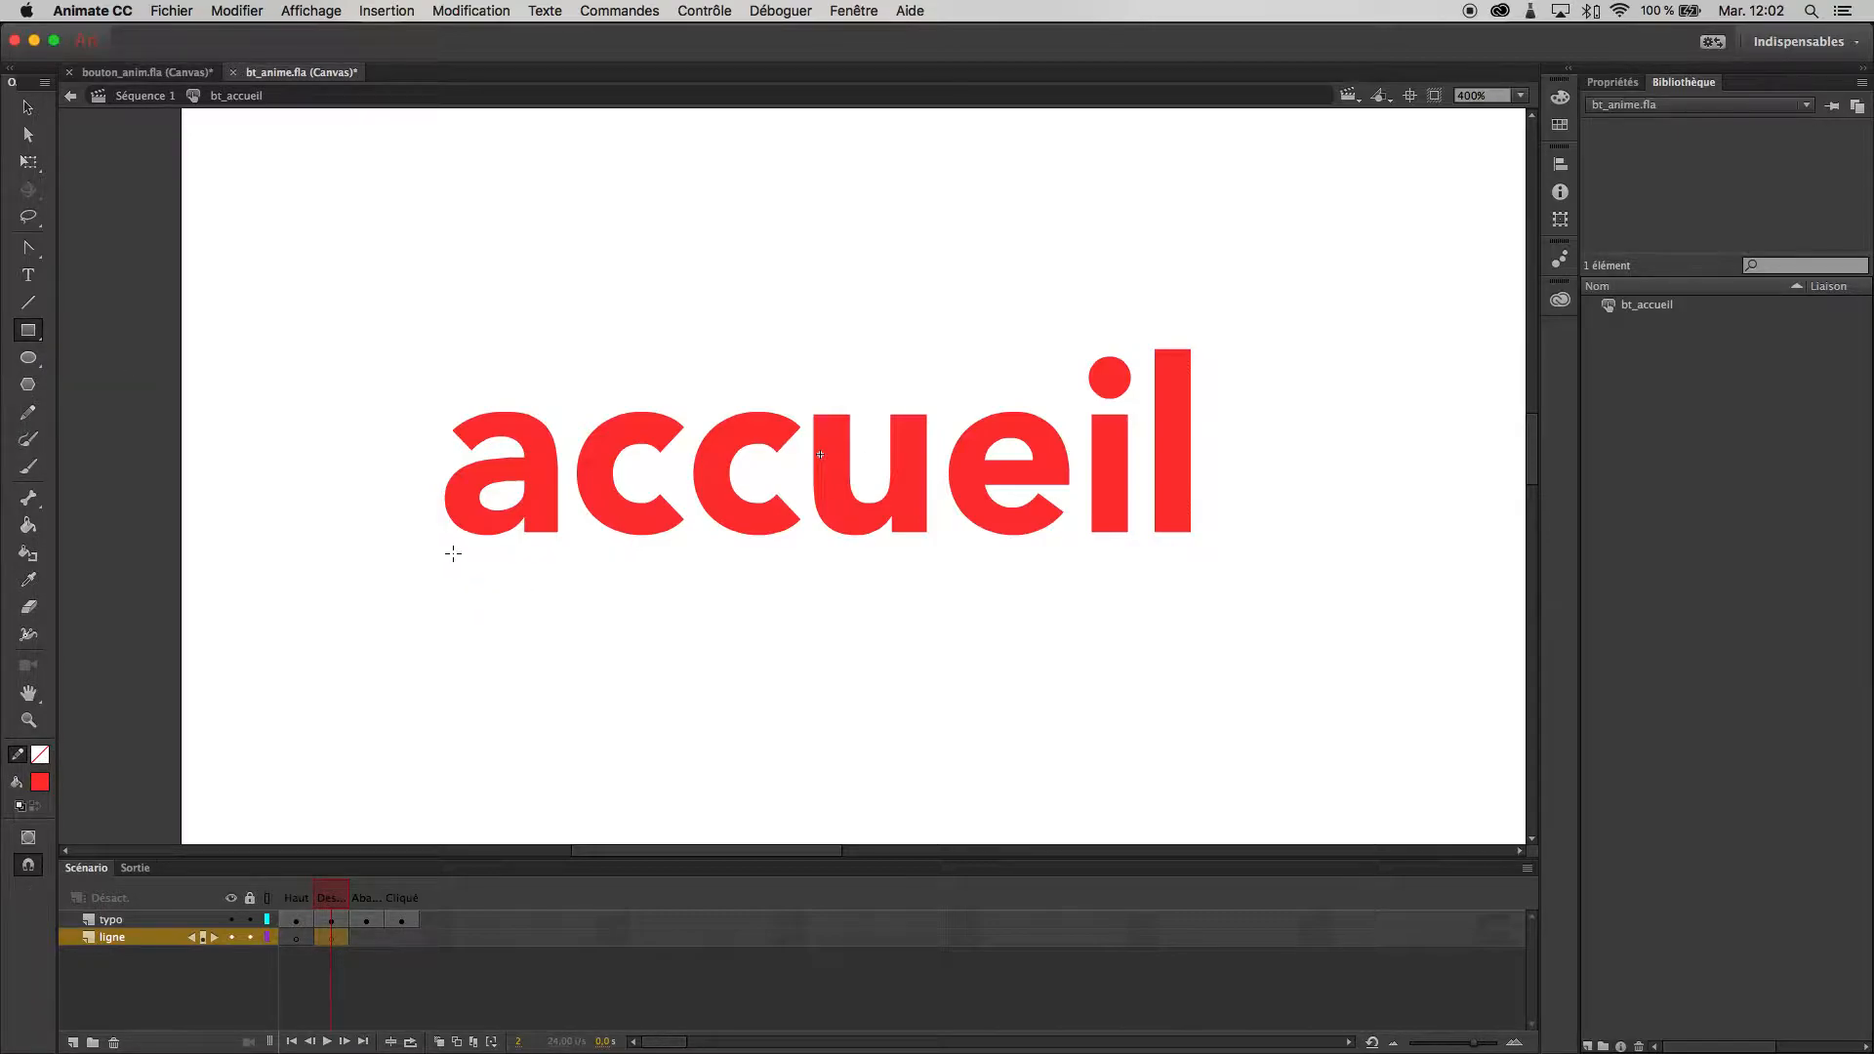
pyautogui.moveTo(456, 547); pyautogui.dragTo(1192, 625)
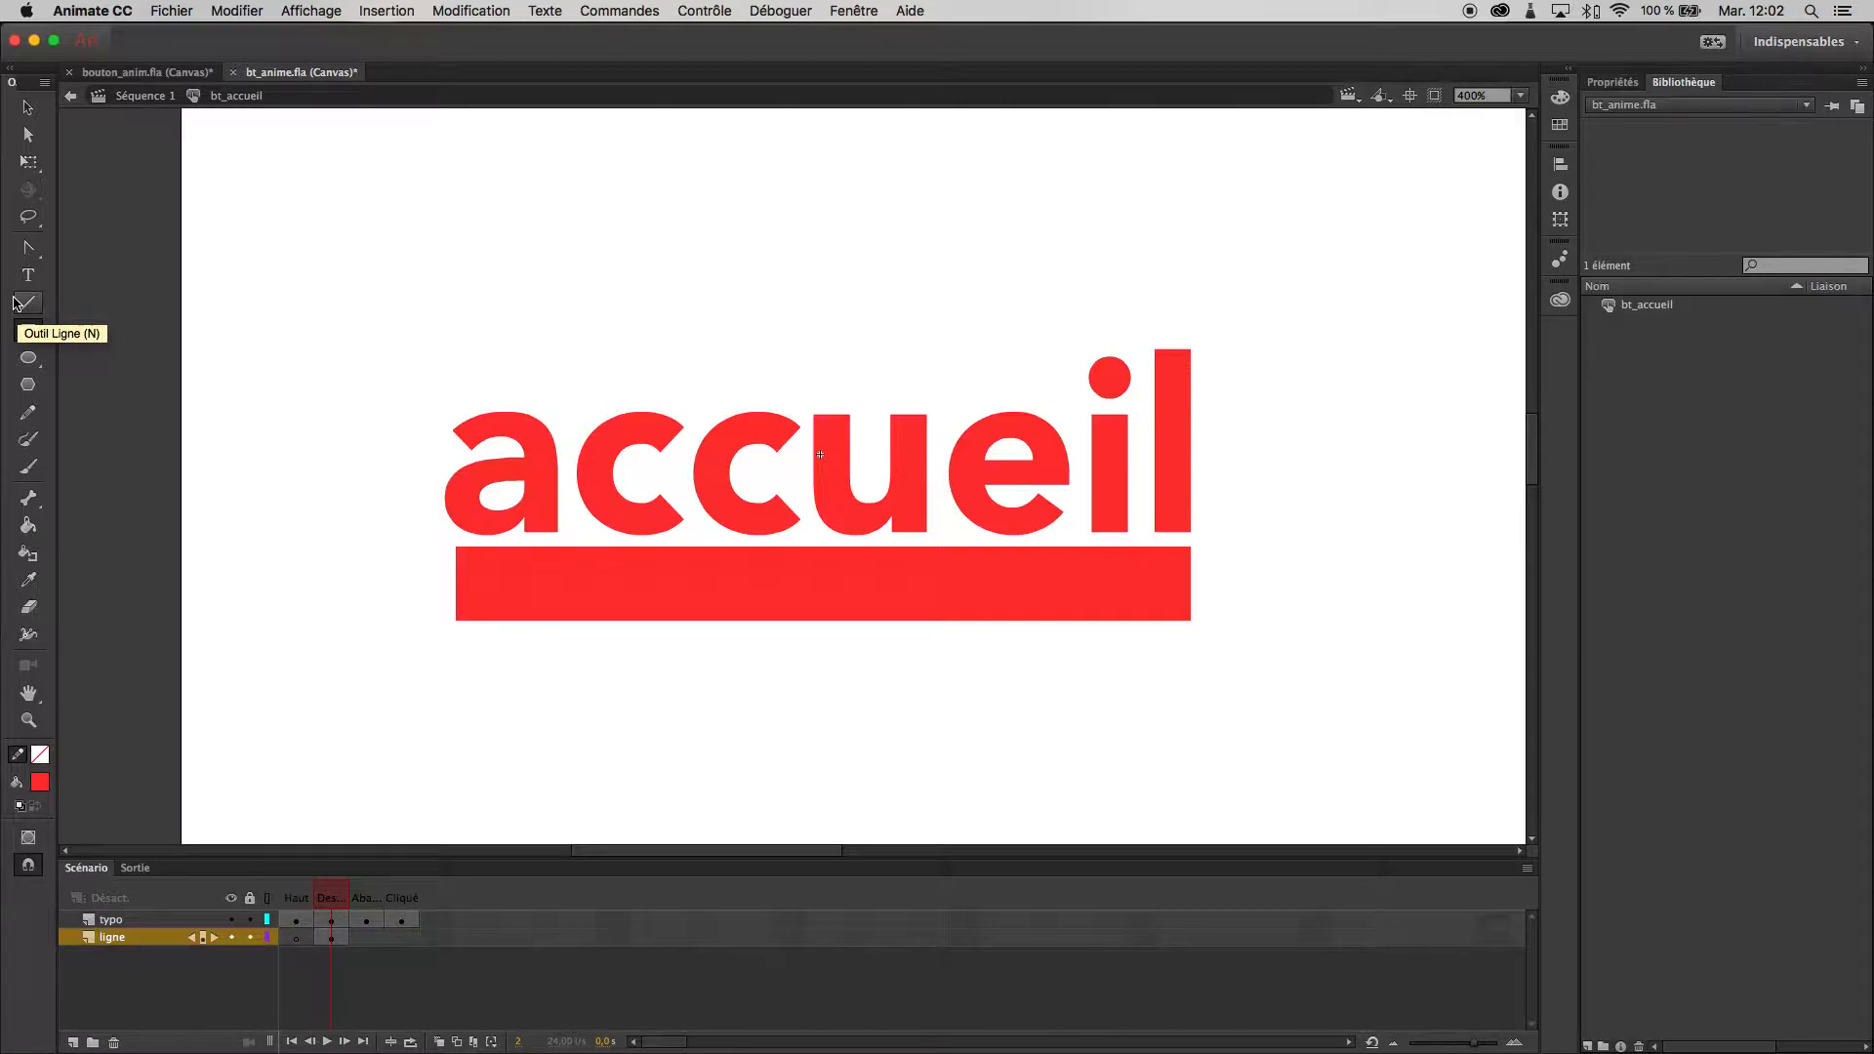
pyautogui.click(29, 114)
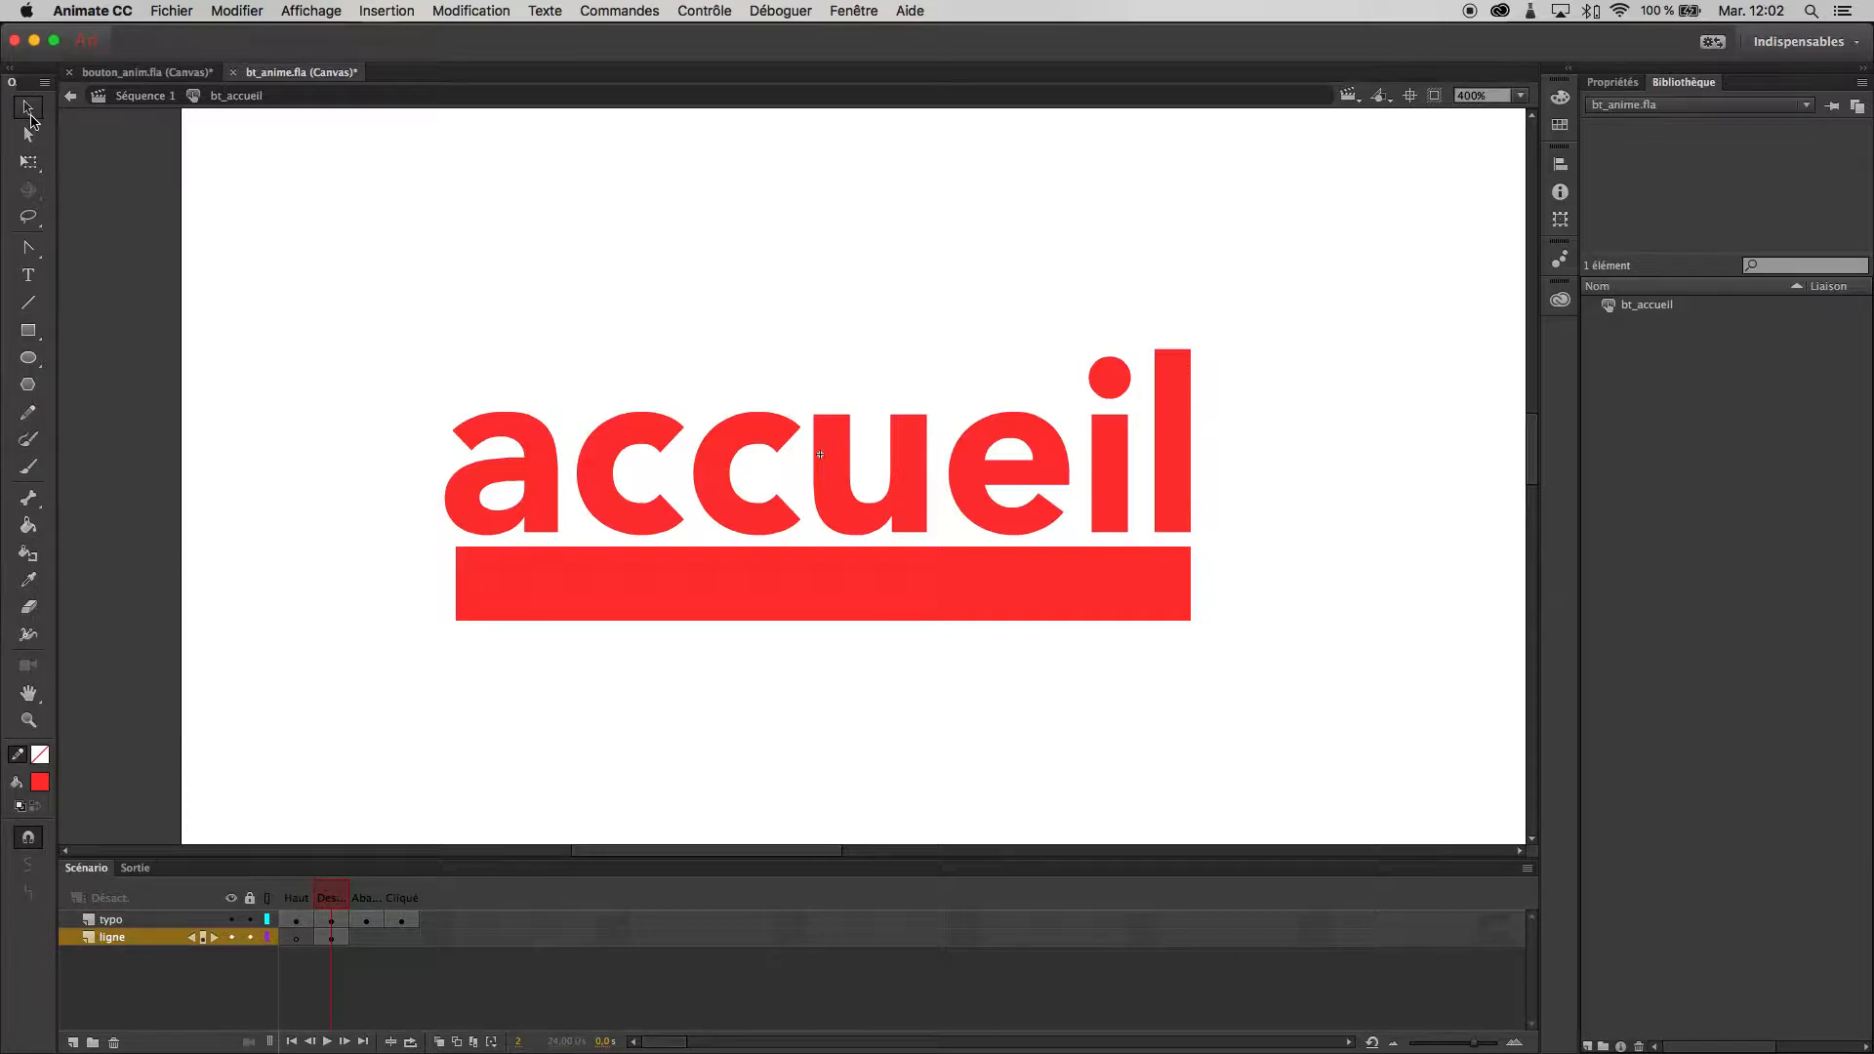
pyautogui.click(635, 589)
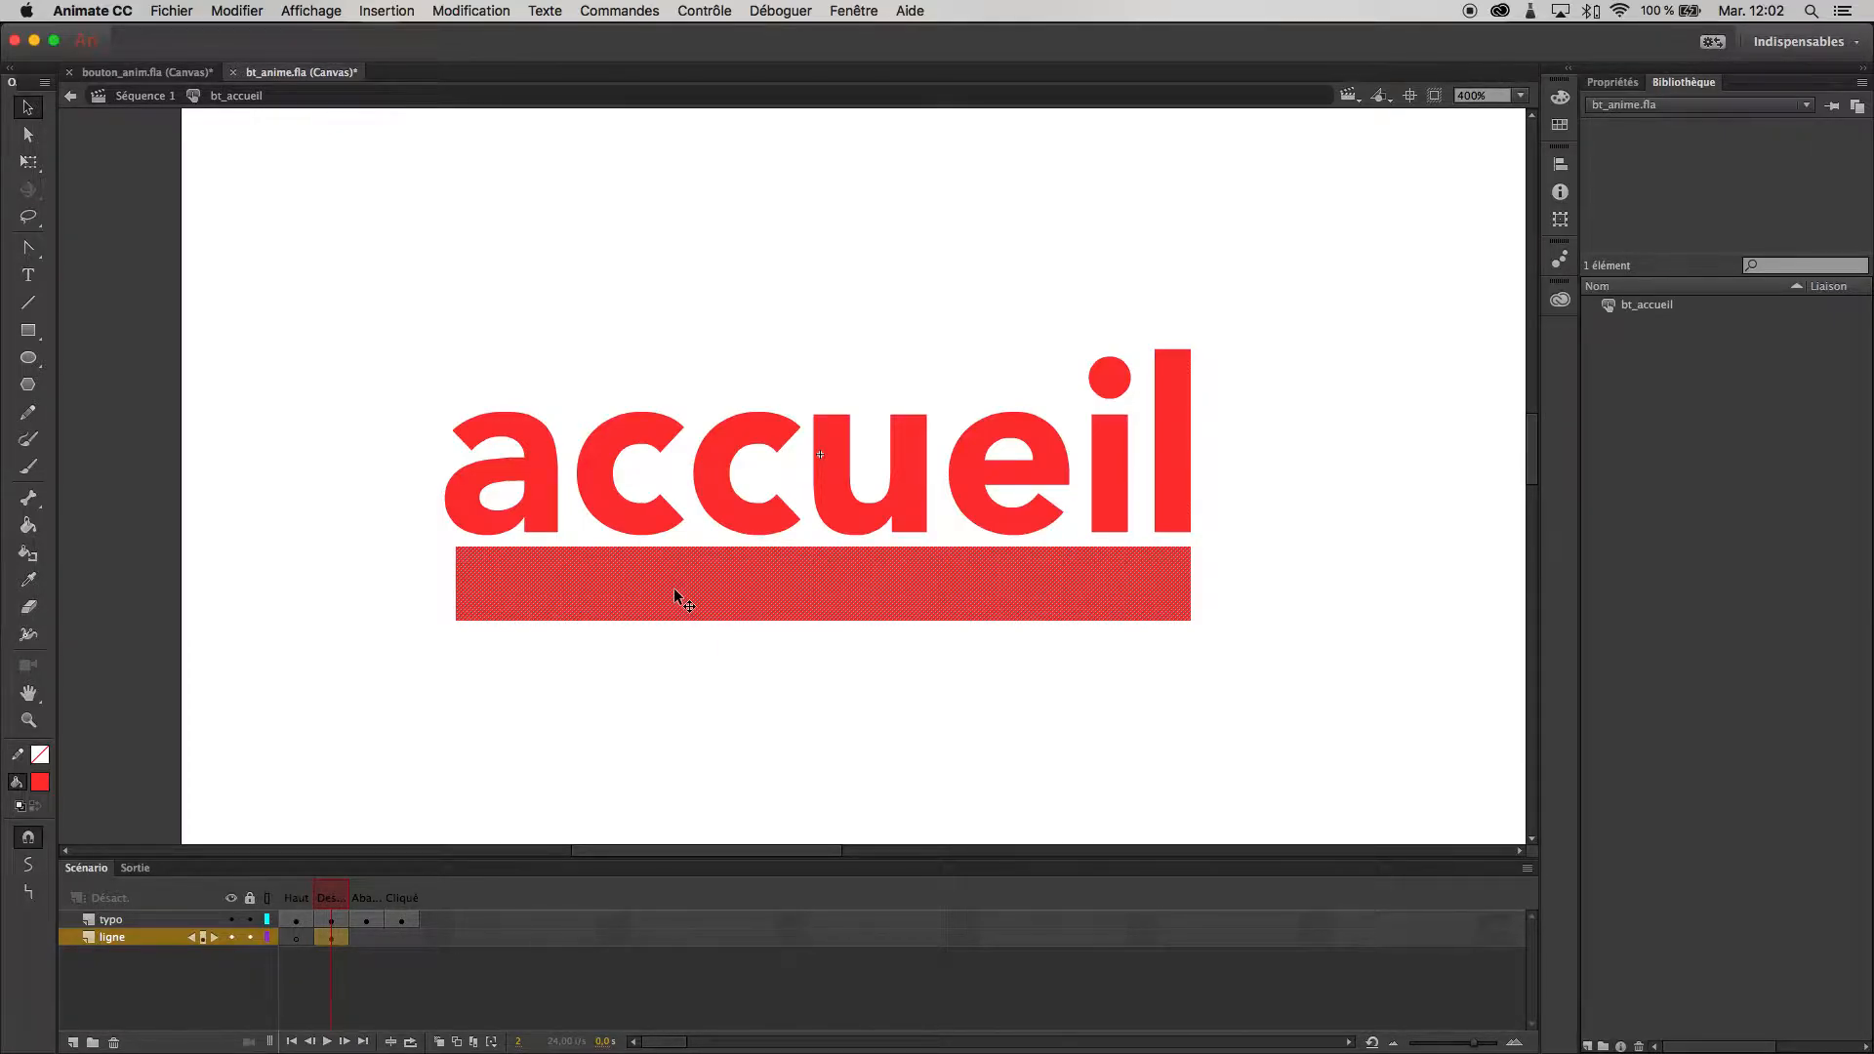
# - Preview the button with its new underline bar in the browser and close the preview
pyautogui.press('super+Return')
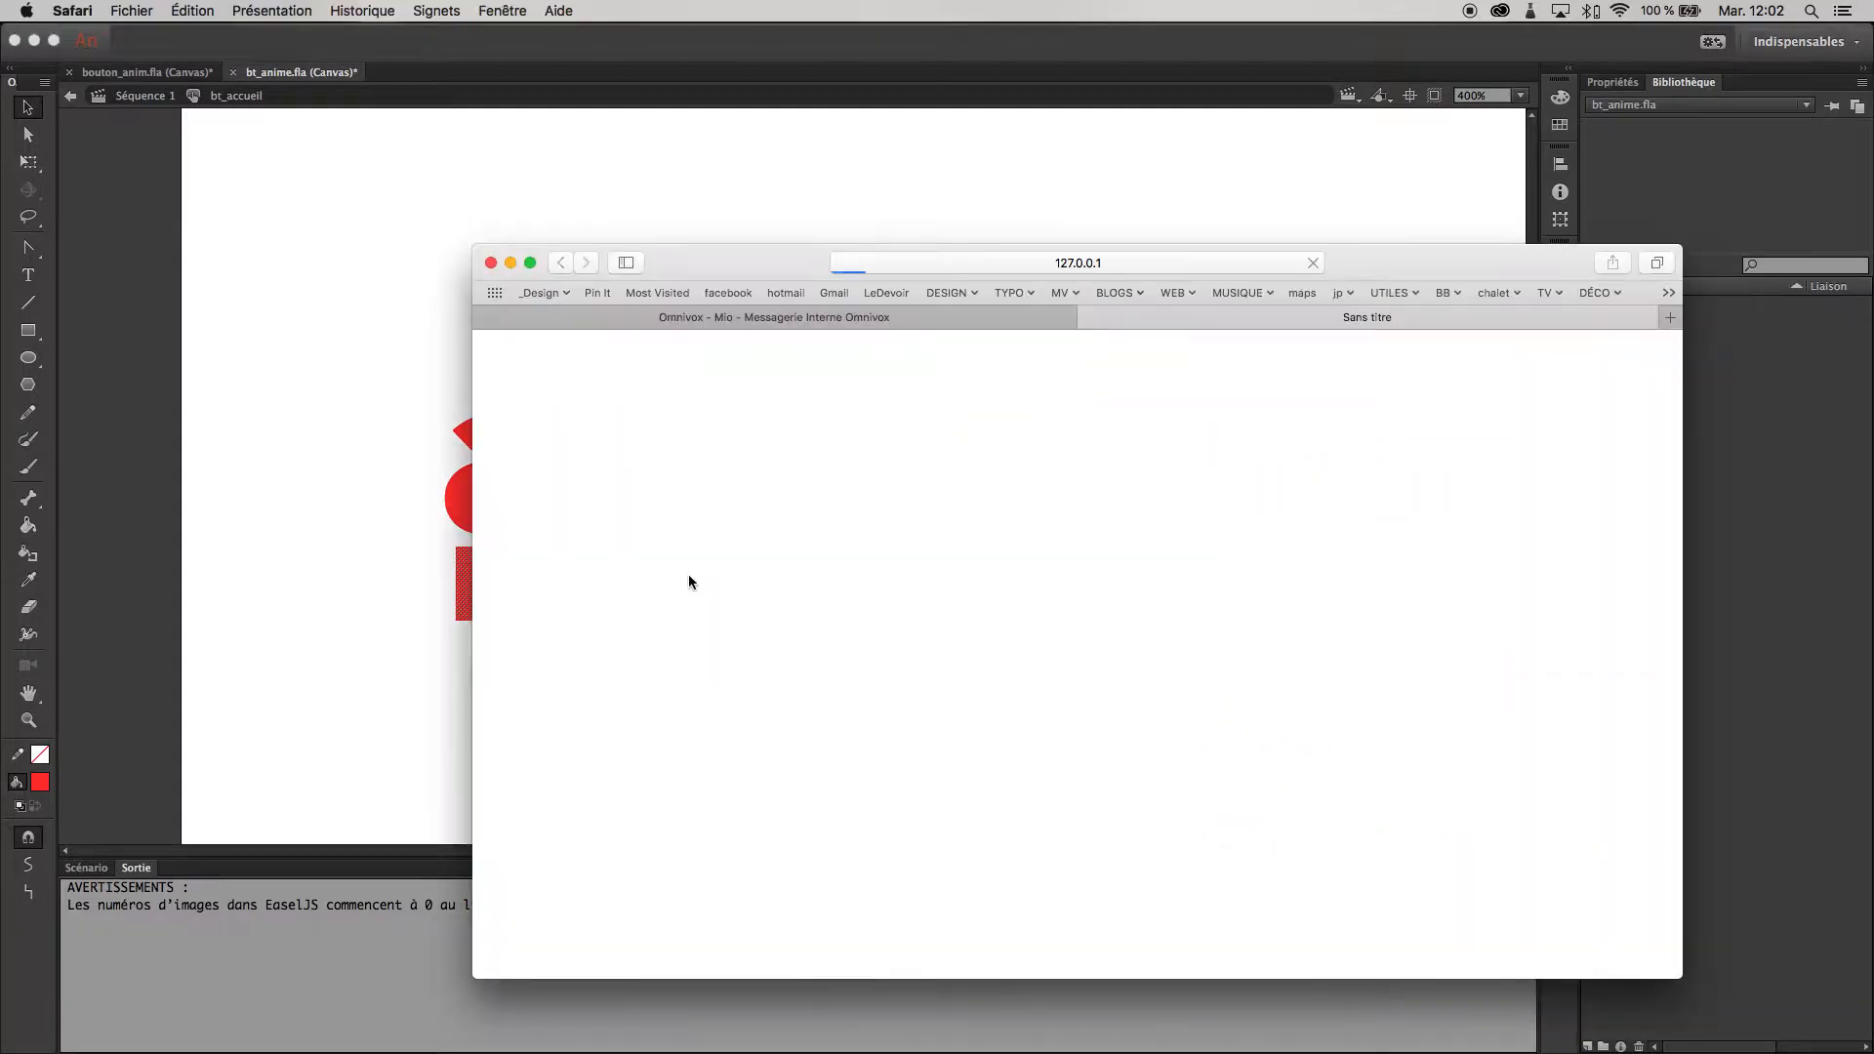
pyautogui.click(482, 317)
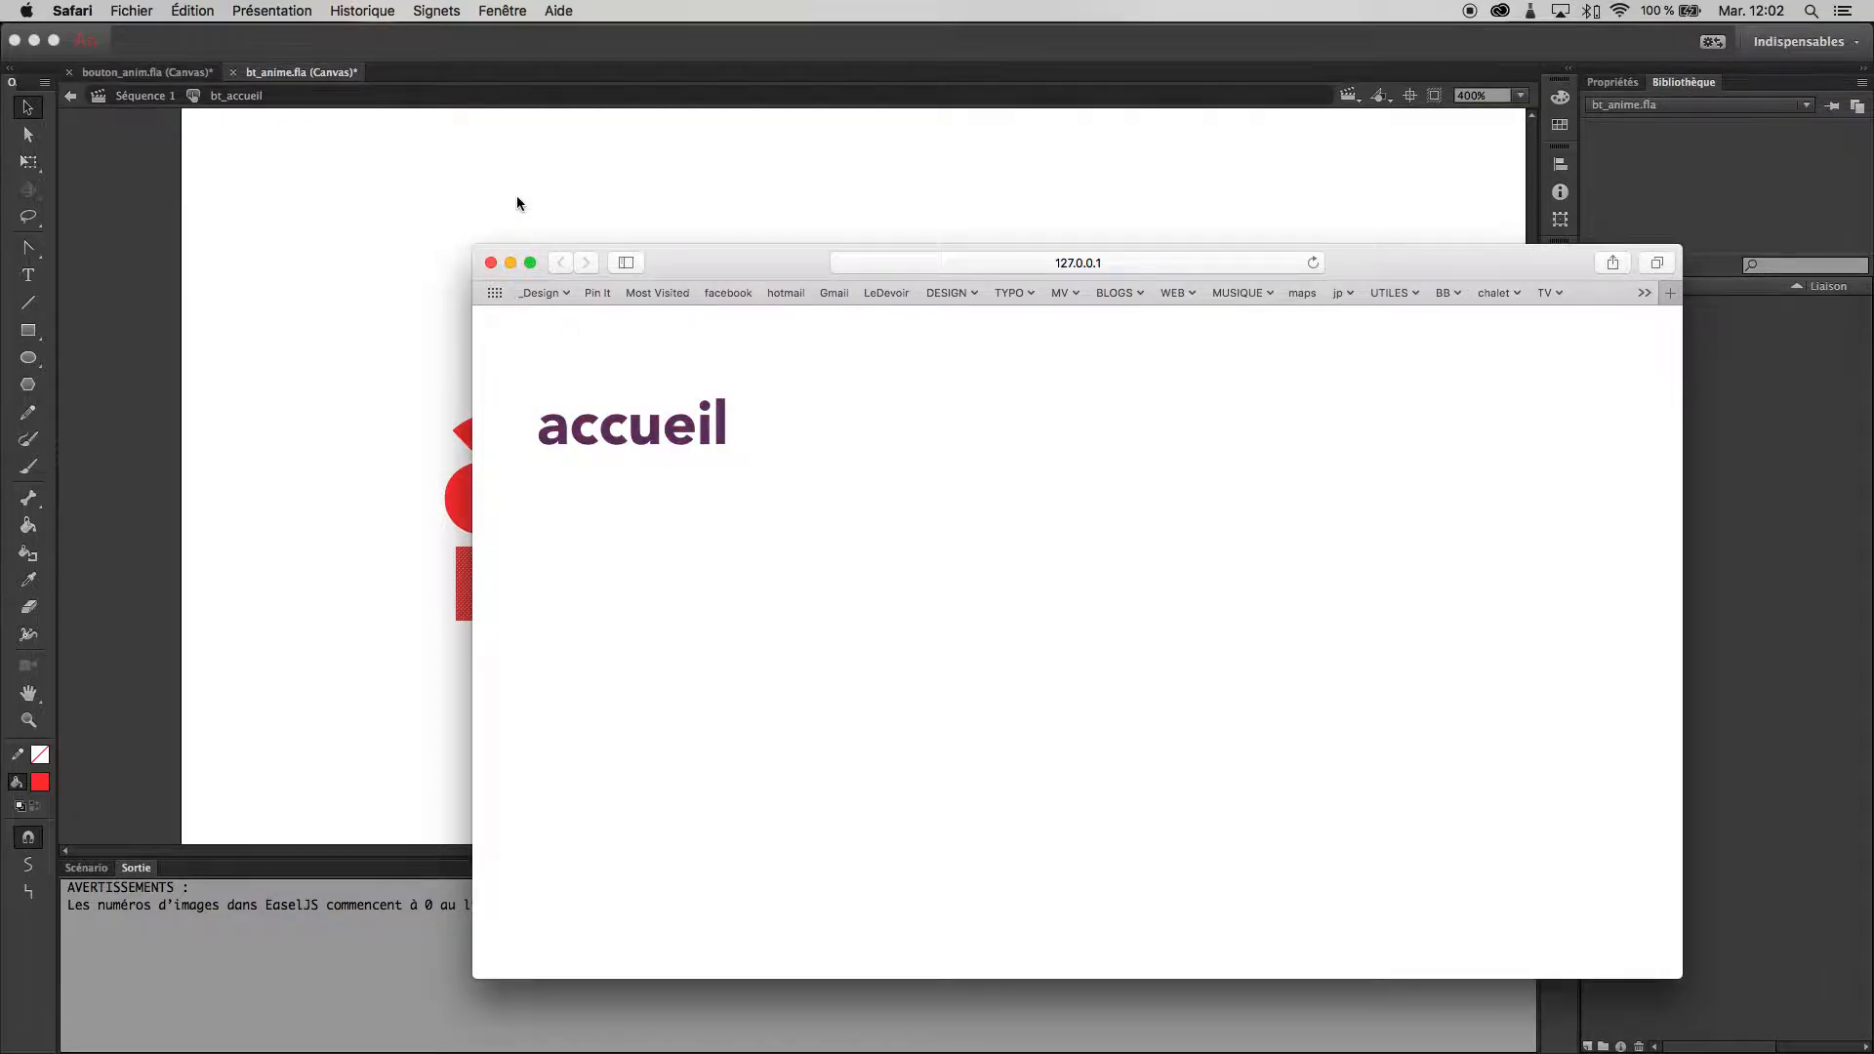
pyautogui.click(491, 263)
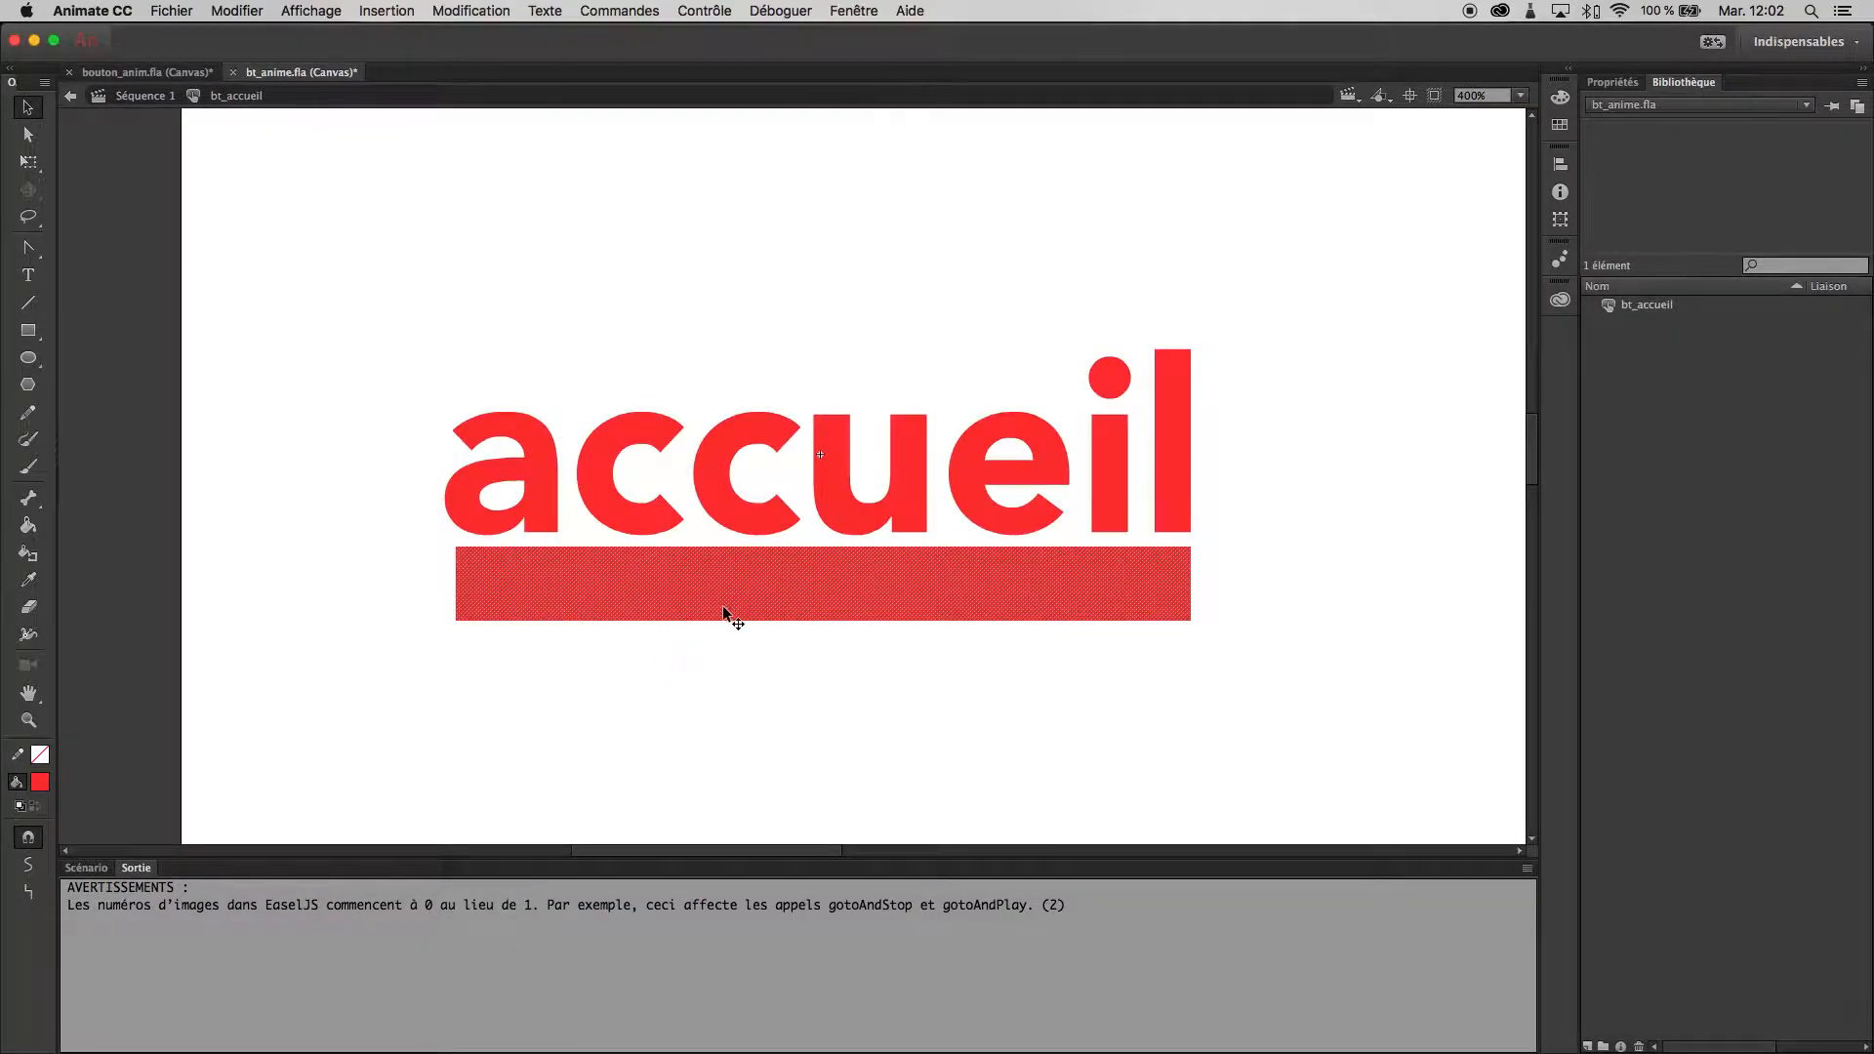
# - Move the red rectangle slightly lower beneath the "accueil" text and test the button's over state in the browser
pyautogui.moveTo(740, 587); pyautogui.dragTo(733, 619)
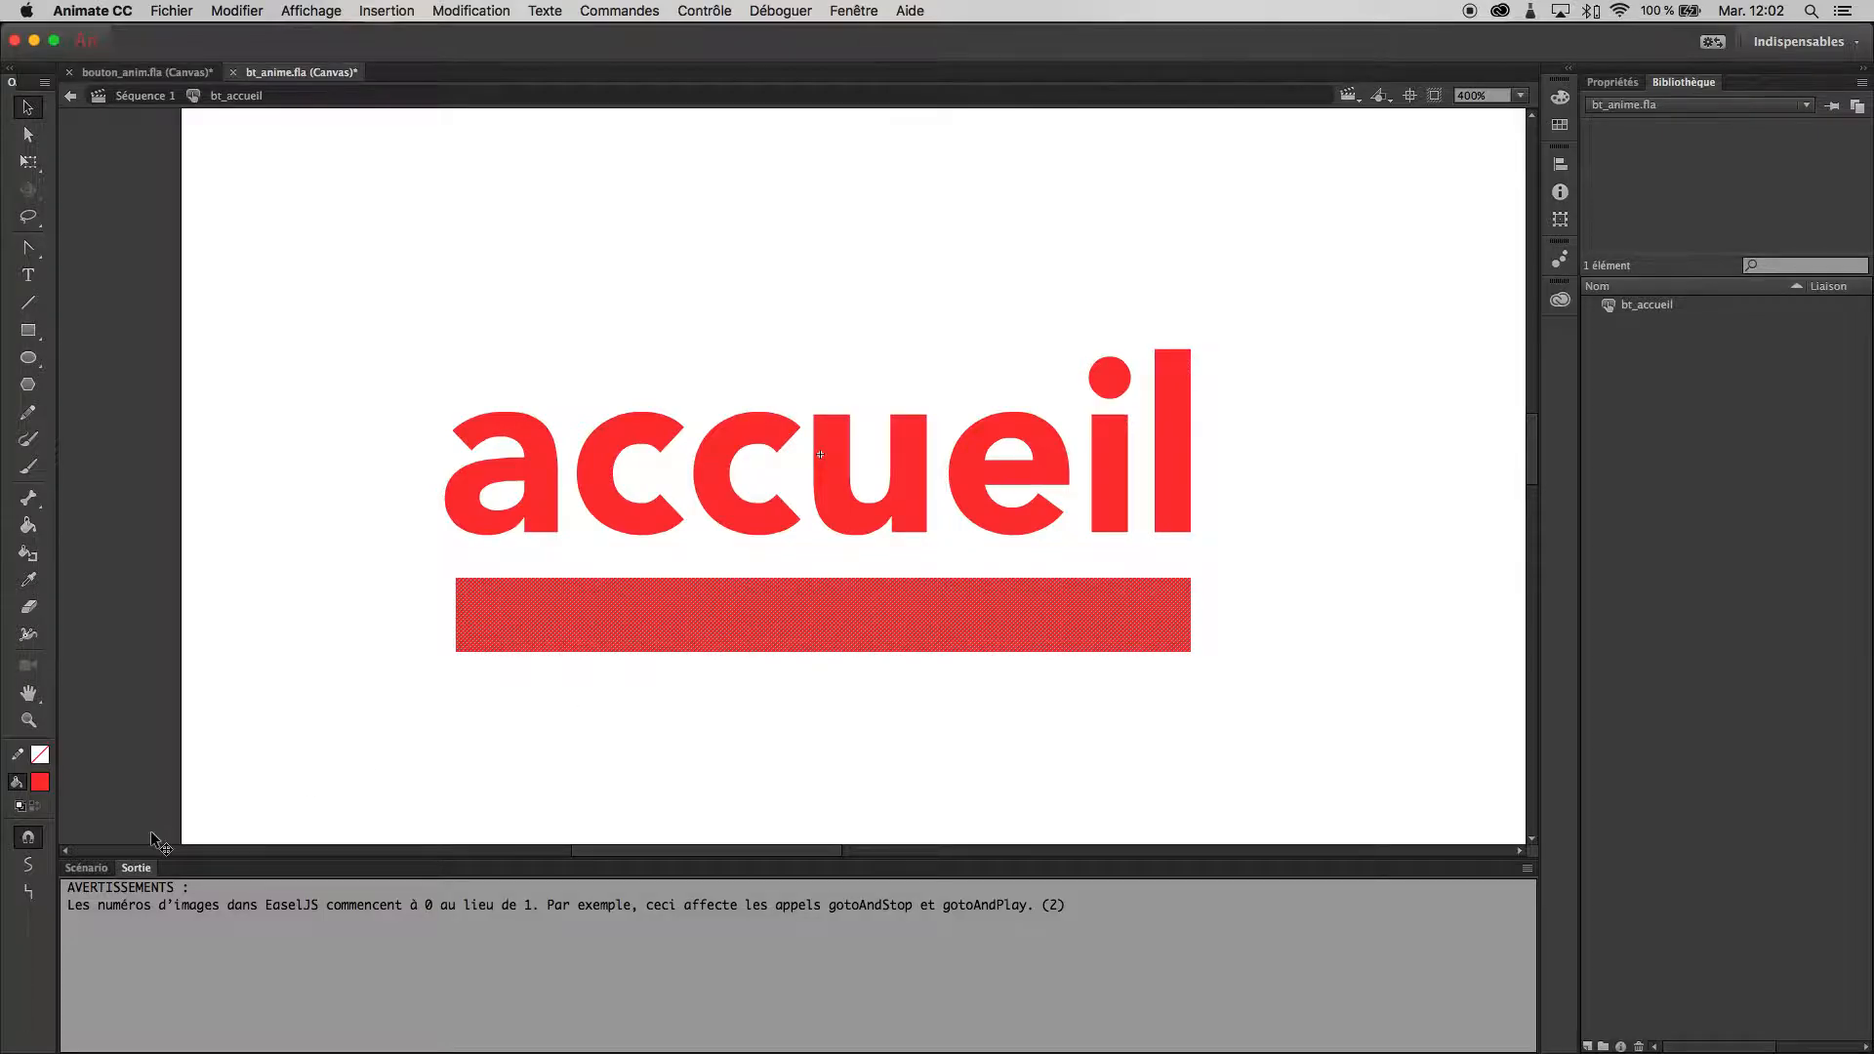
pyautogui.click(88, 868)
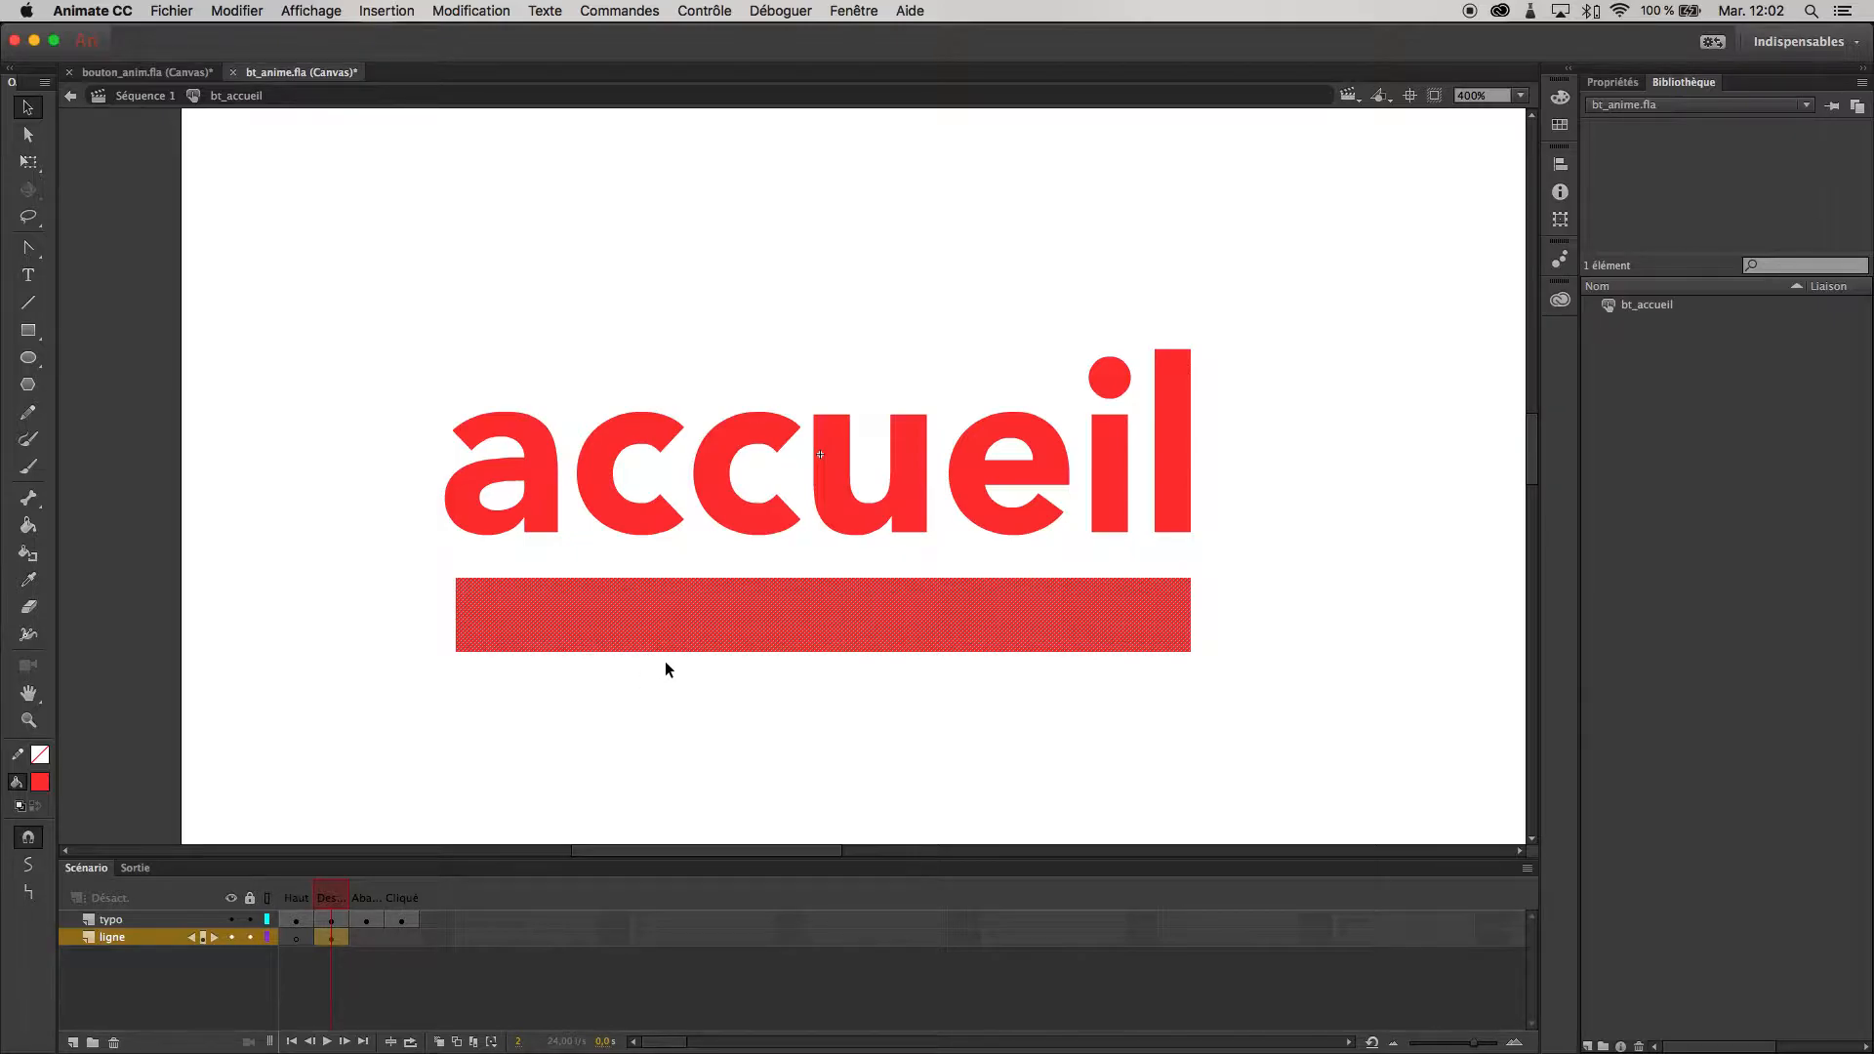
pyautogui.press('super+Return')
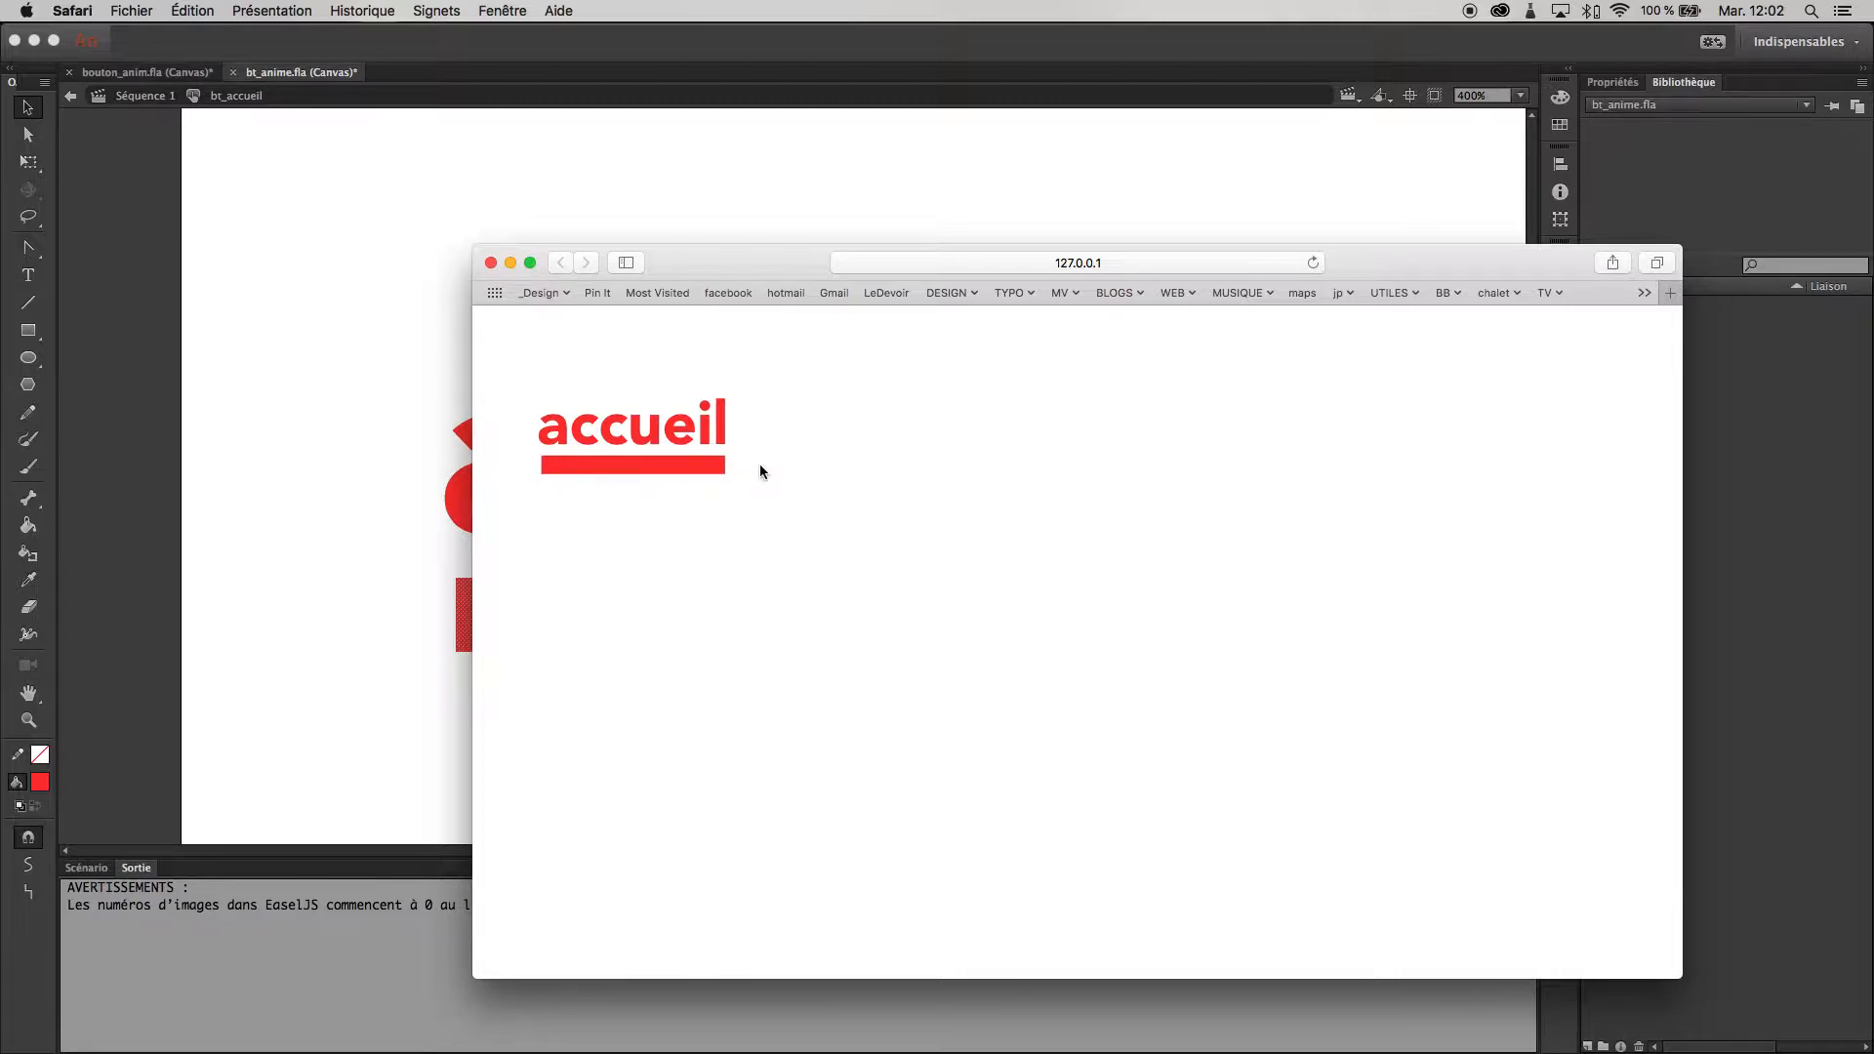
pyautogui.press('super+w')
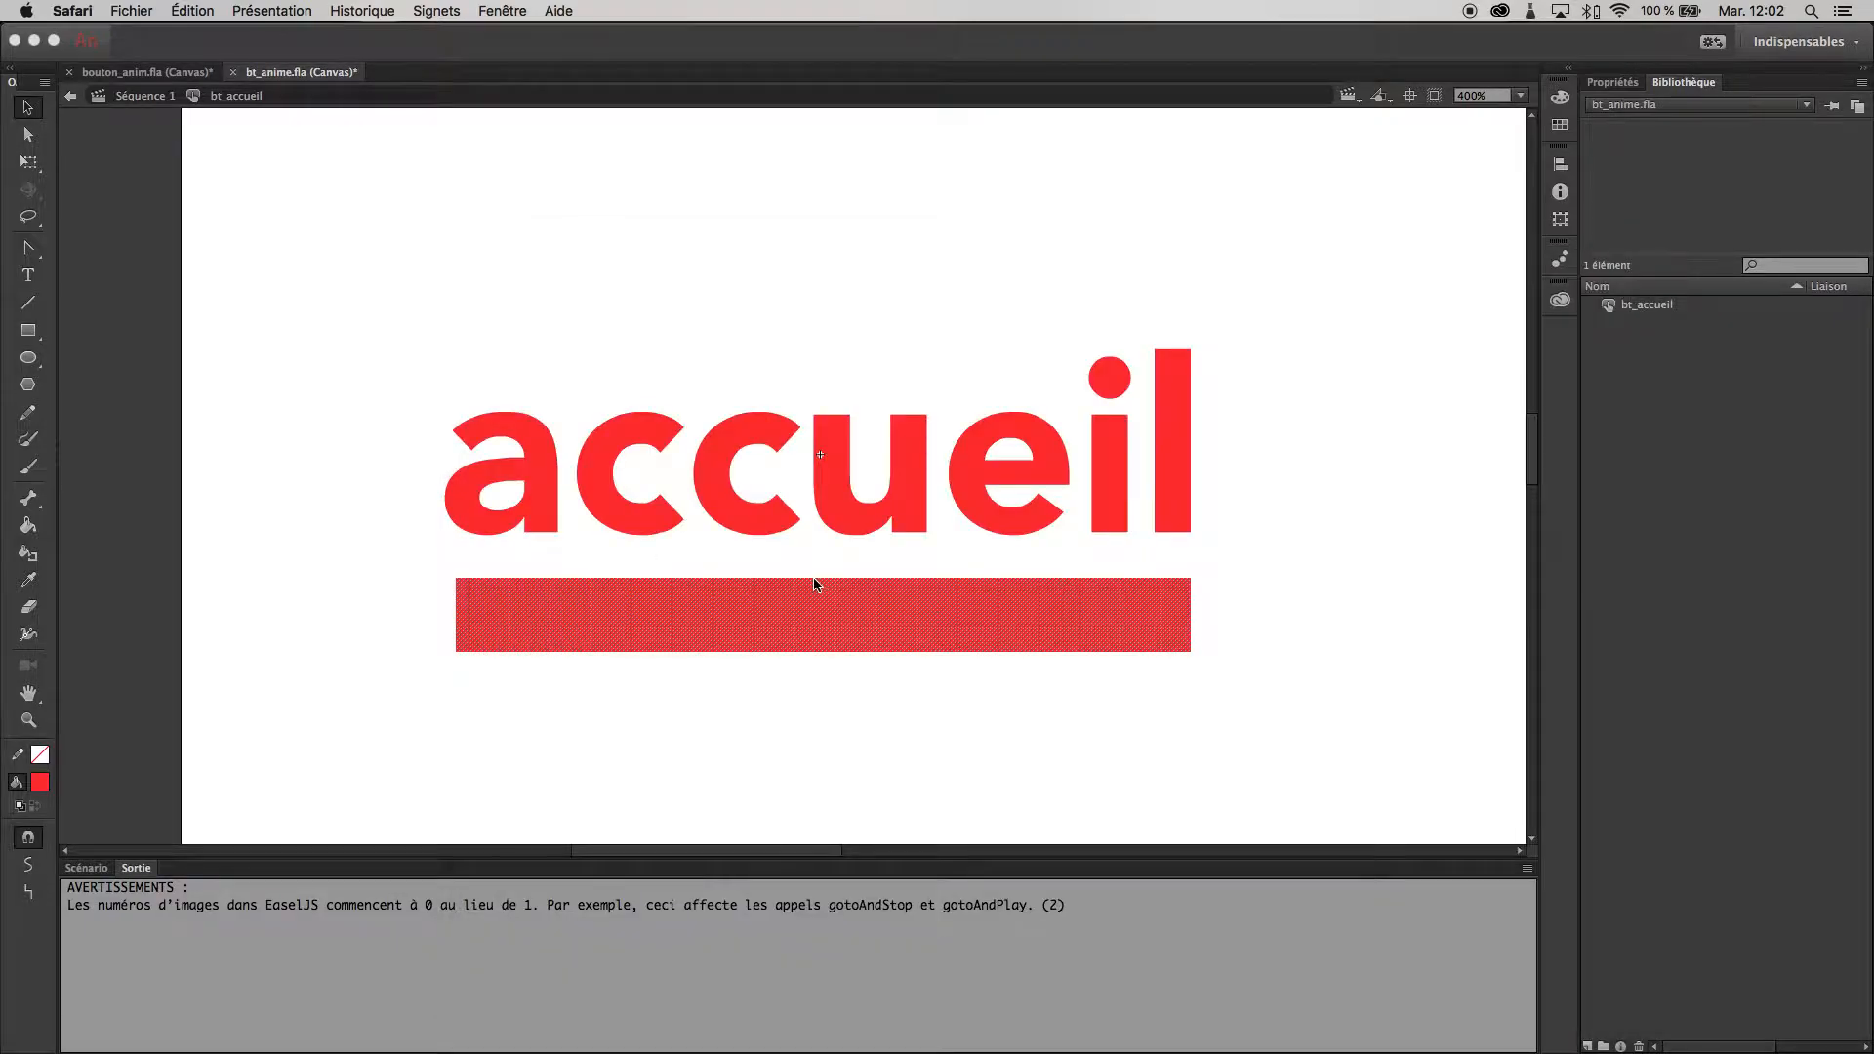
pyautogui.click(86, 867)
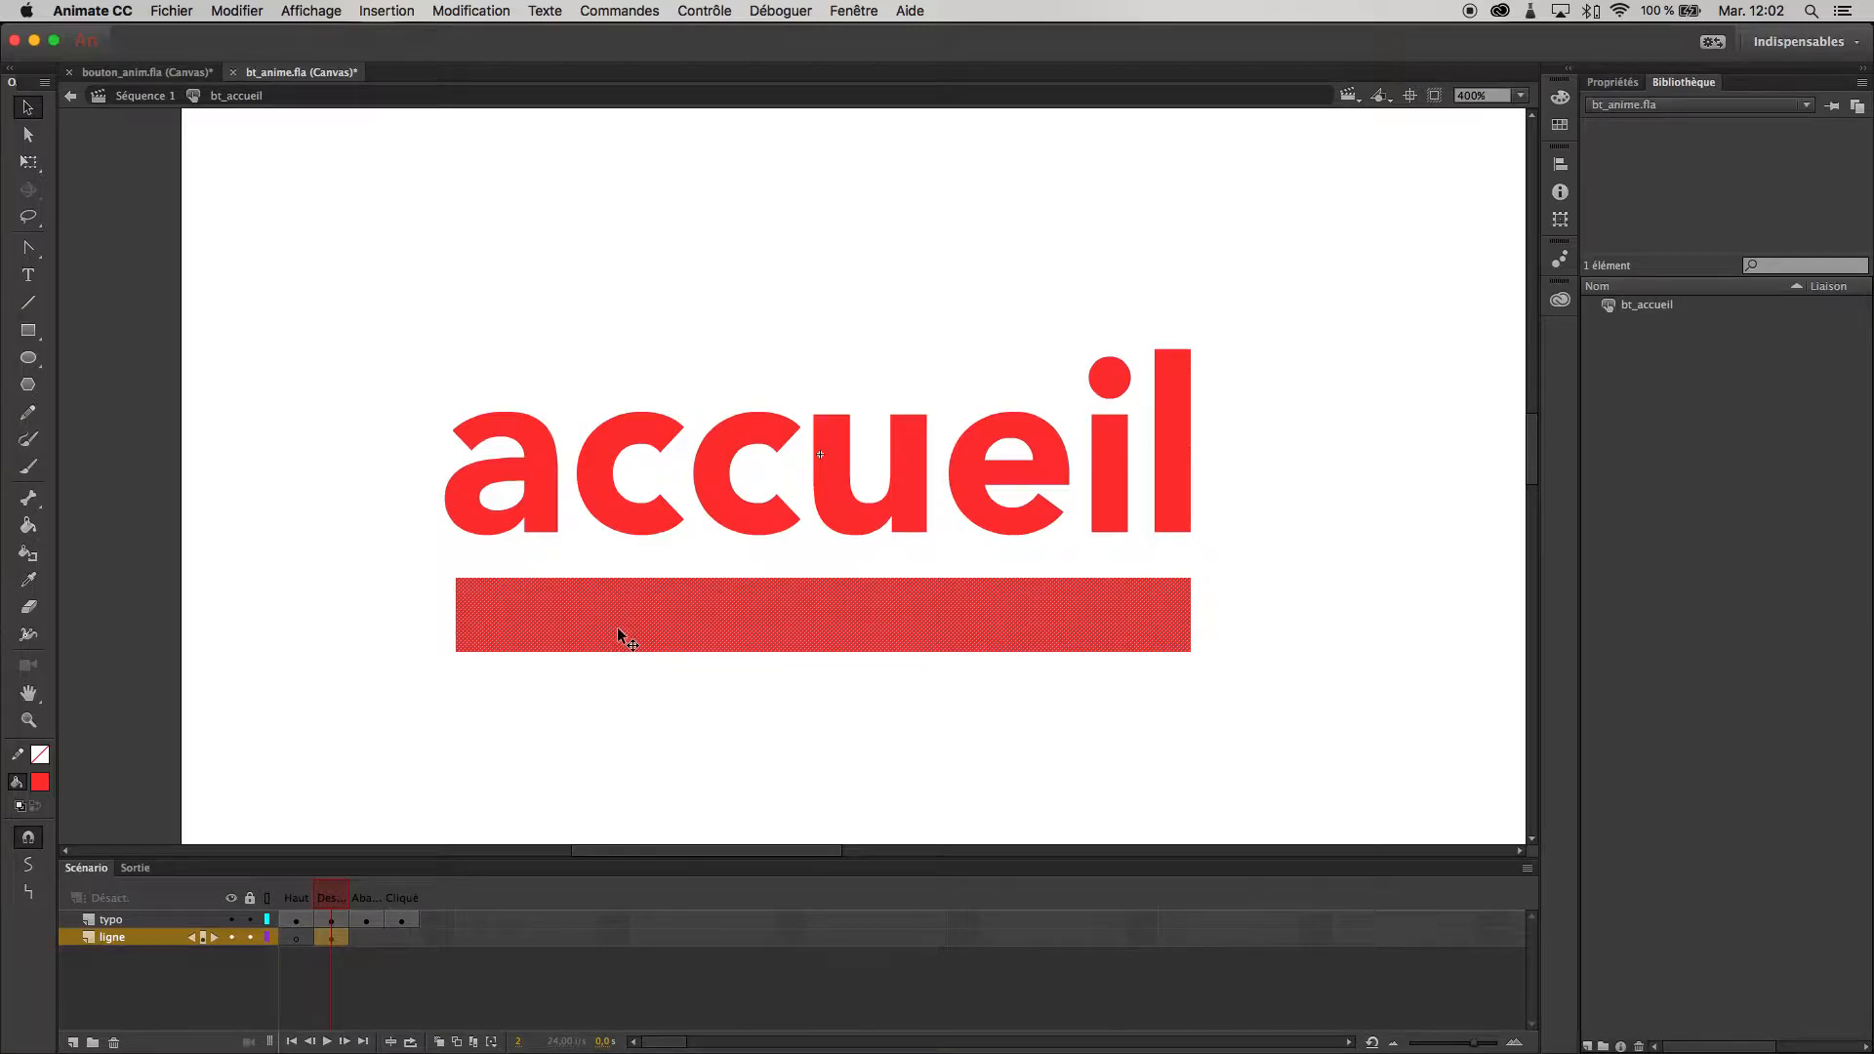
pyautogui.rightClick(647, 623)
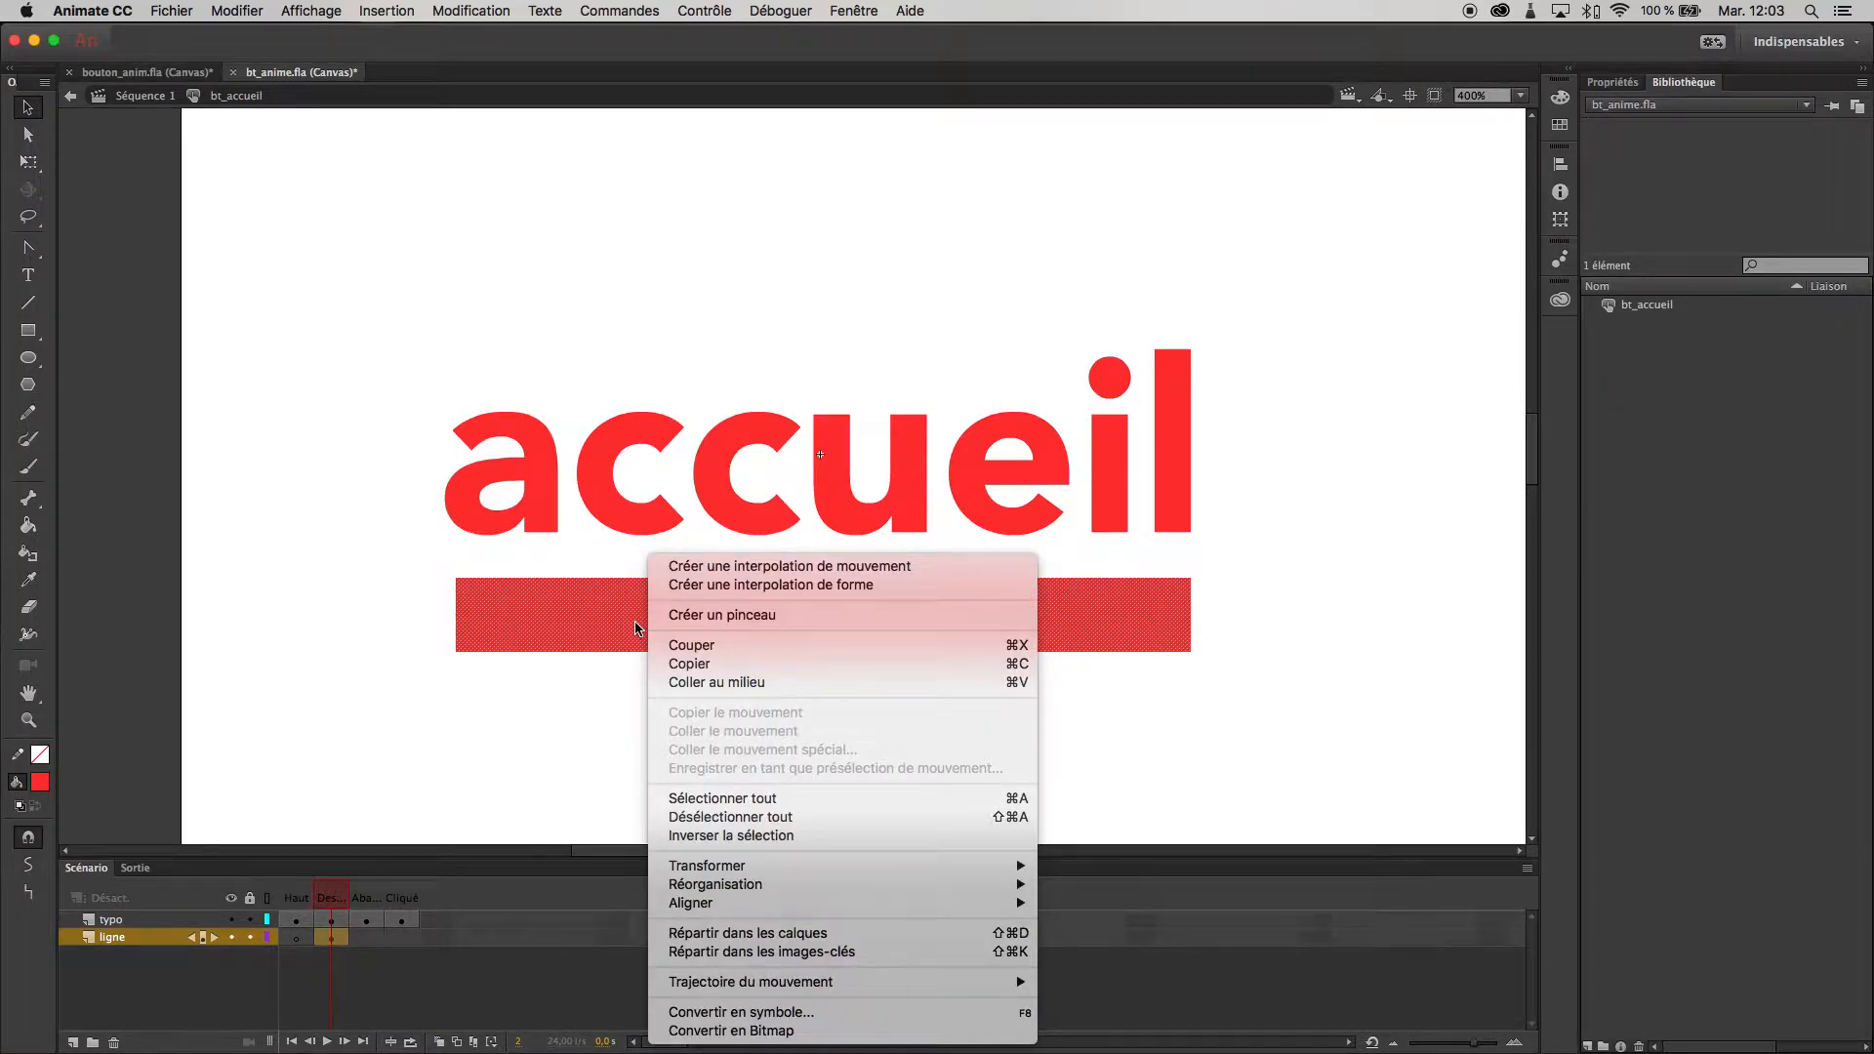
pyautogui.click(535, 855)
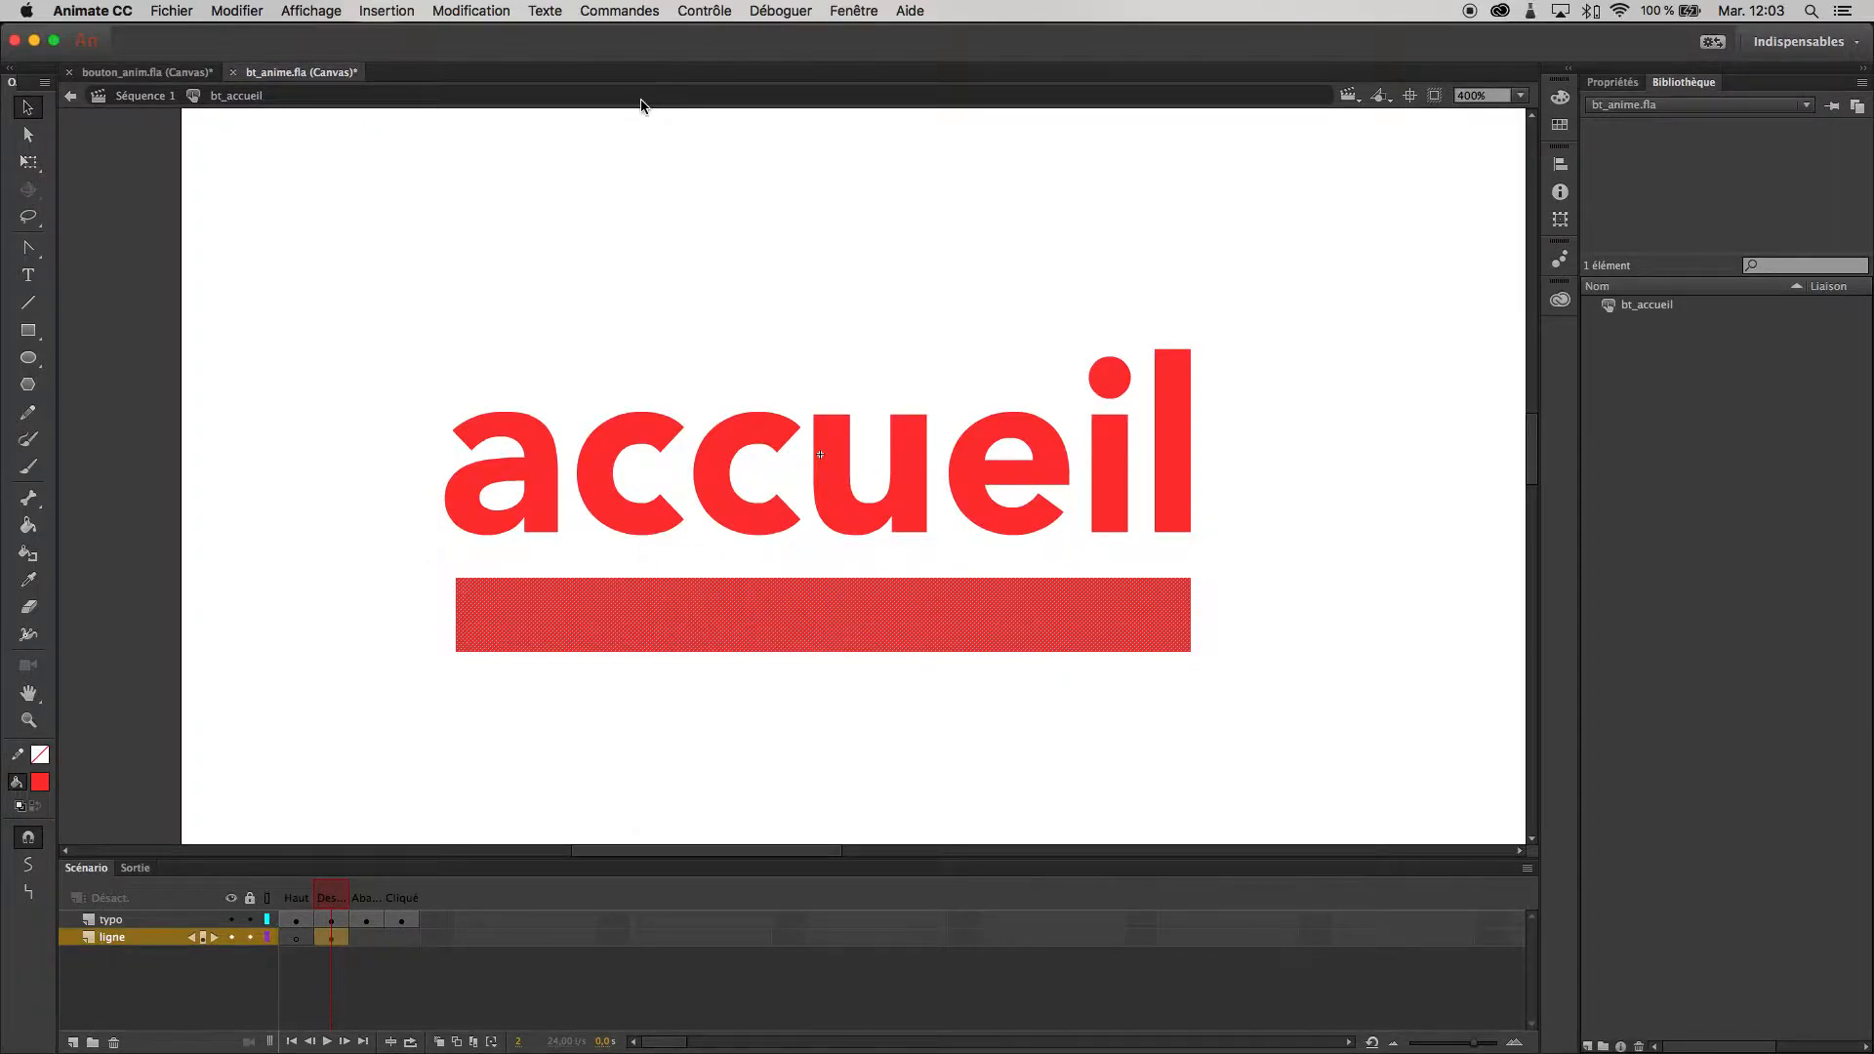
pyautogui.scroll(3, 722, 620)
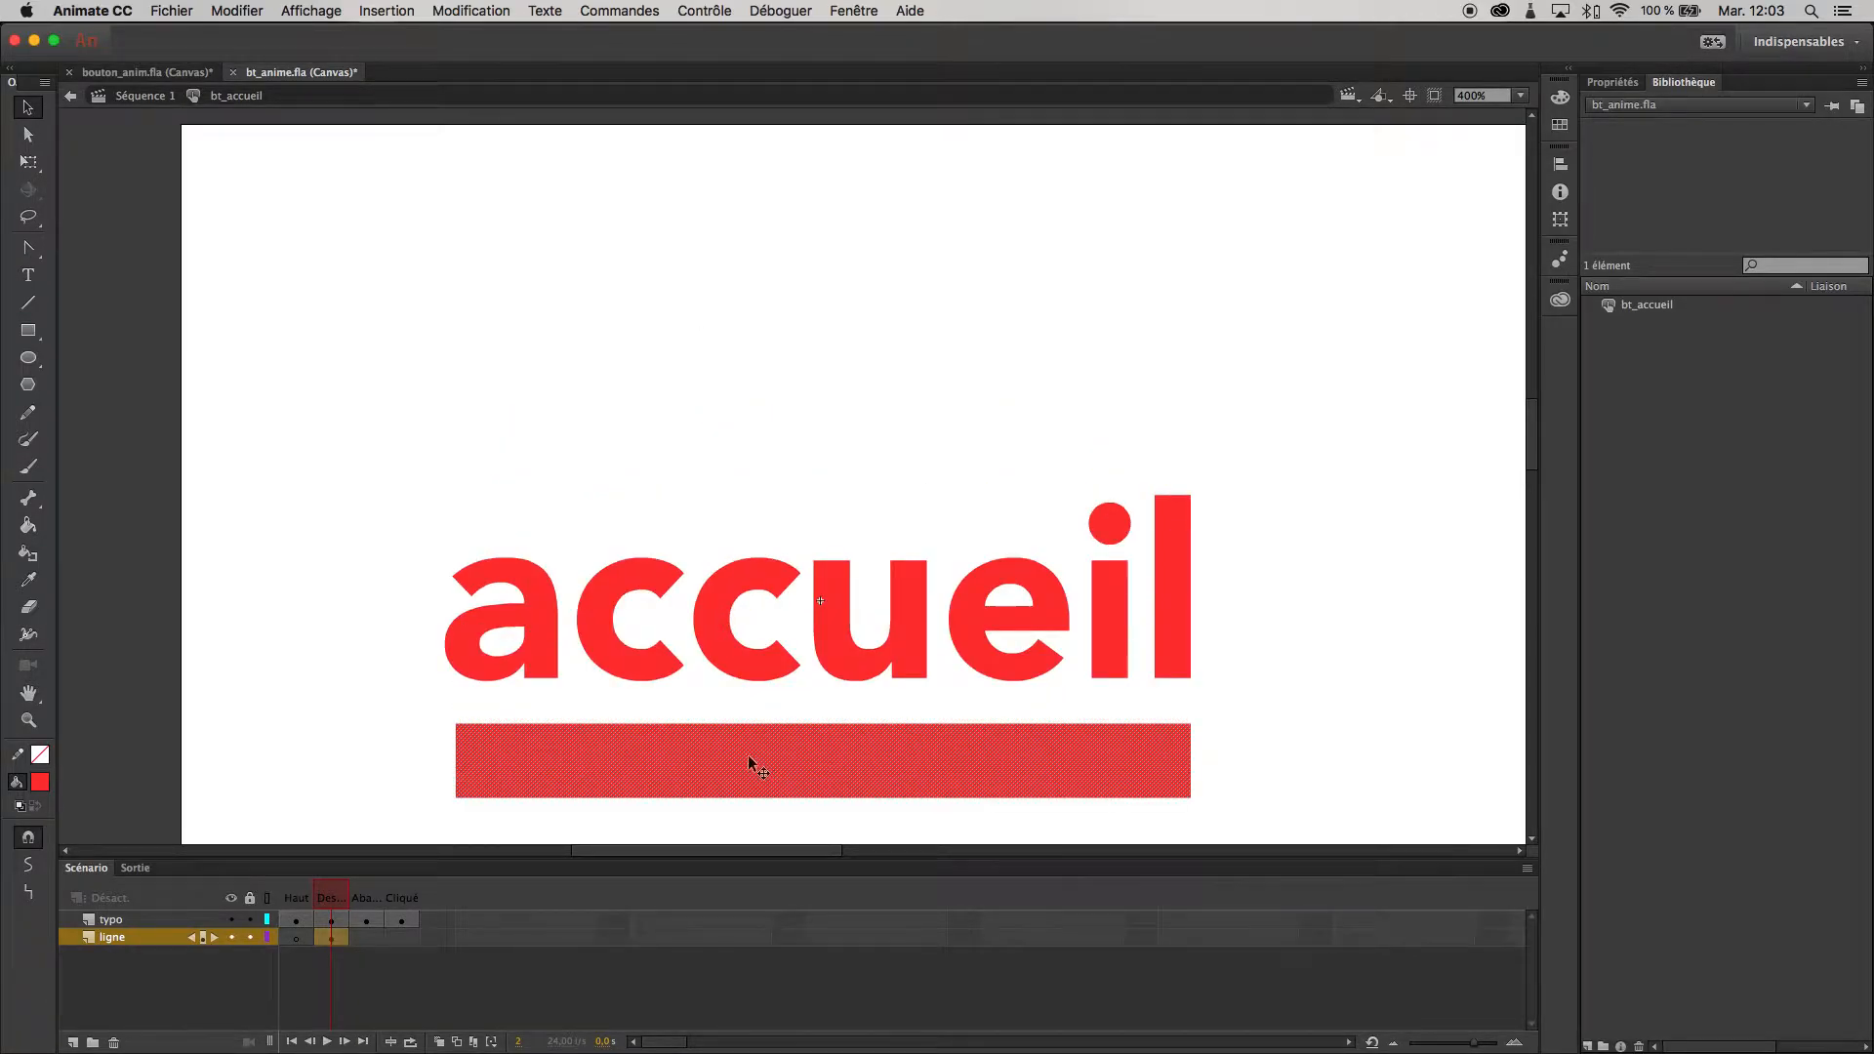
# - Convert the red rectangle beneath "accueil" into a movie clip symbol (Clip) named bt_accueil_ligne
pyautogui.rightClick(748, 751)
pyautogui.click(800, 1018)
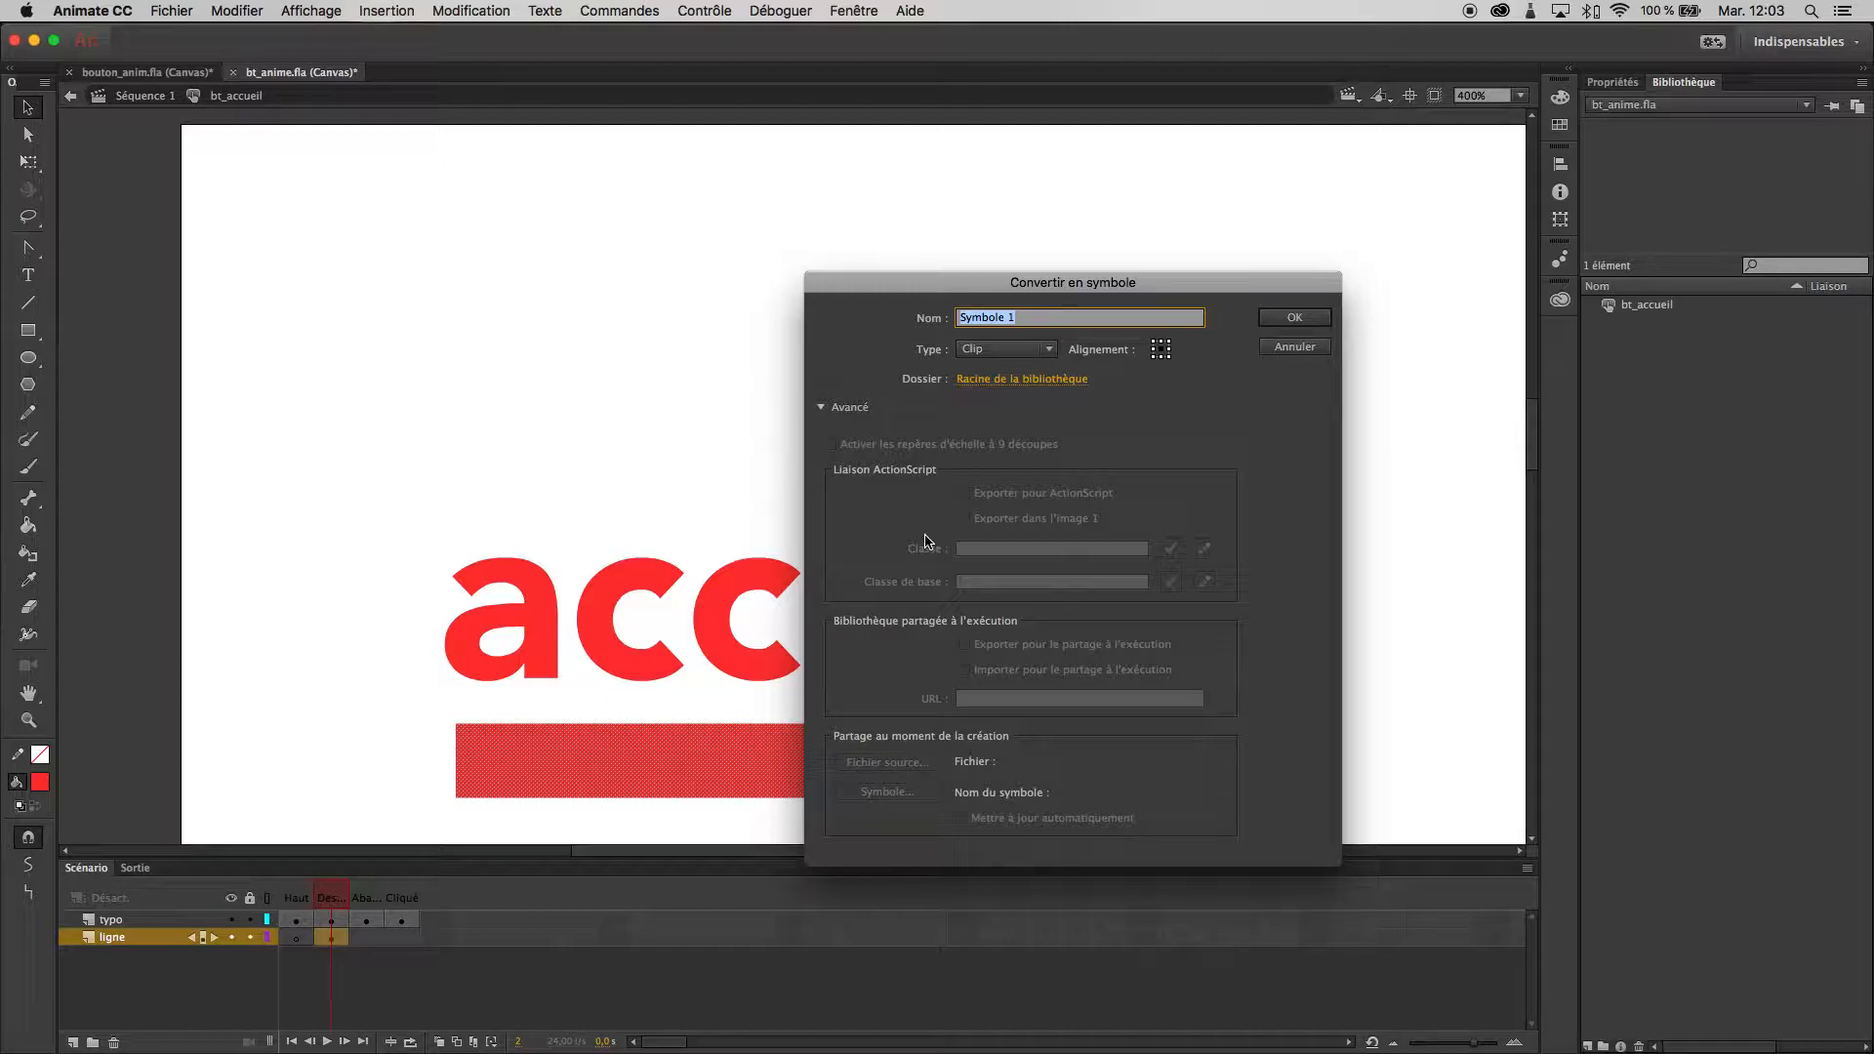
pyautogui.write('bt_accueil_ligne')
pyautogui.click(1050, 350)
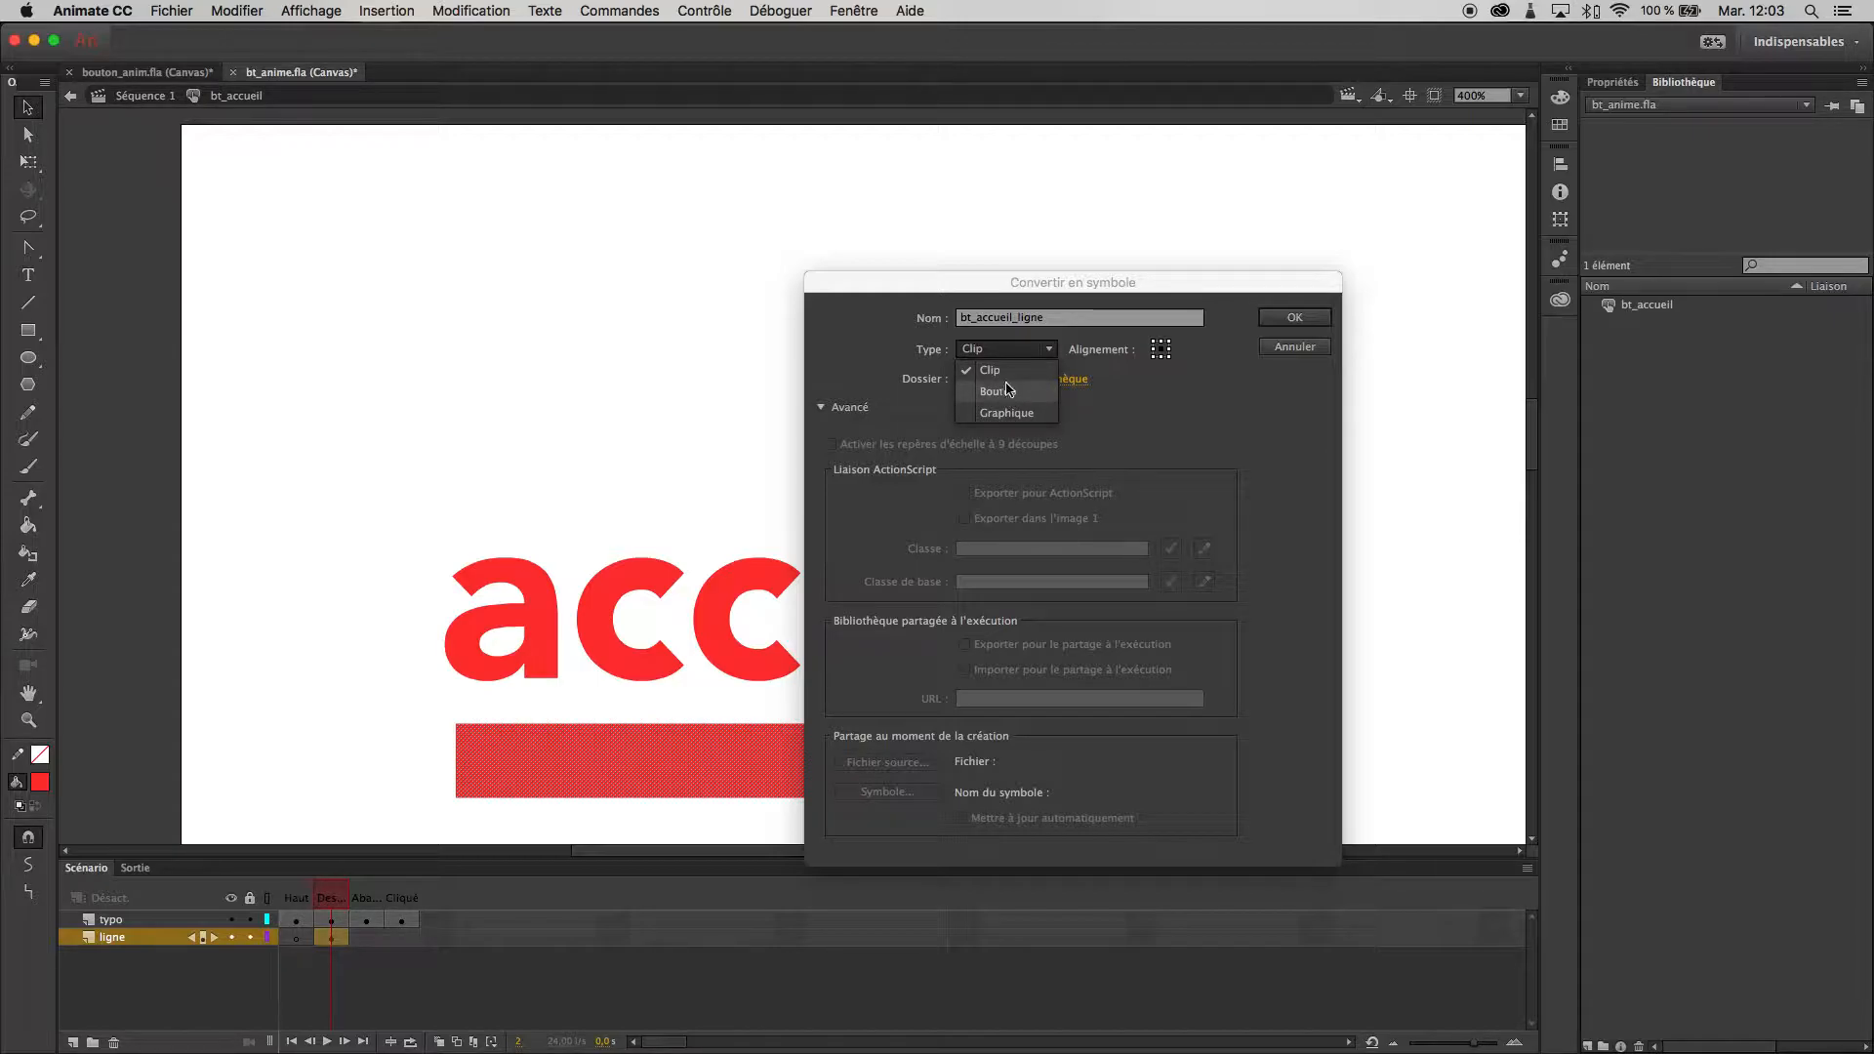
pyautogui.click(1018, 371)
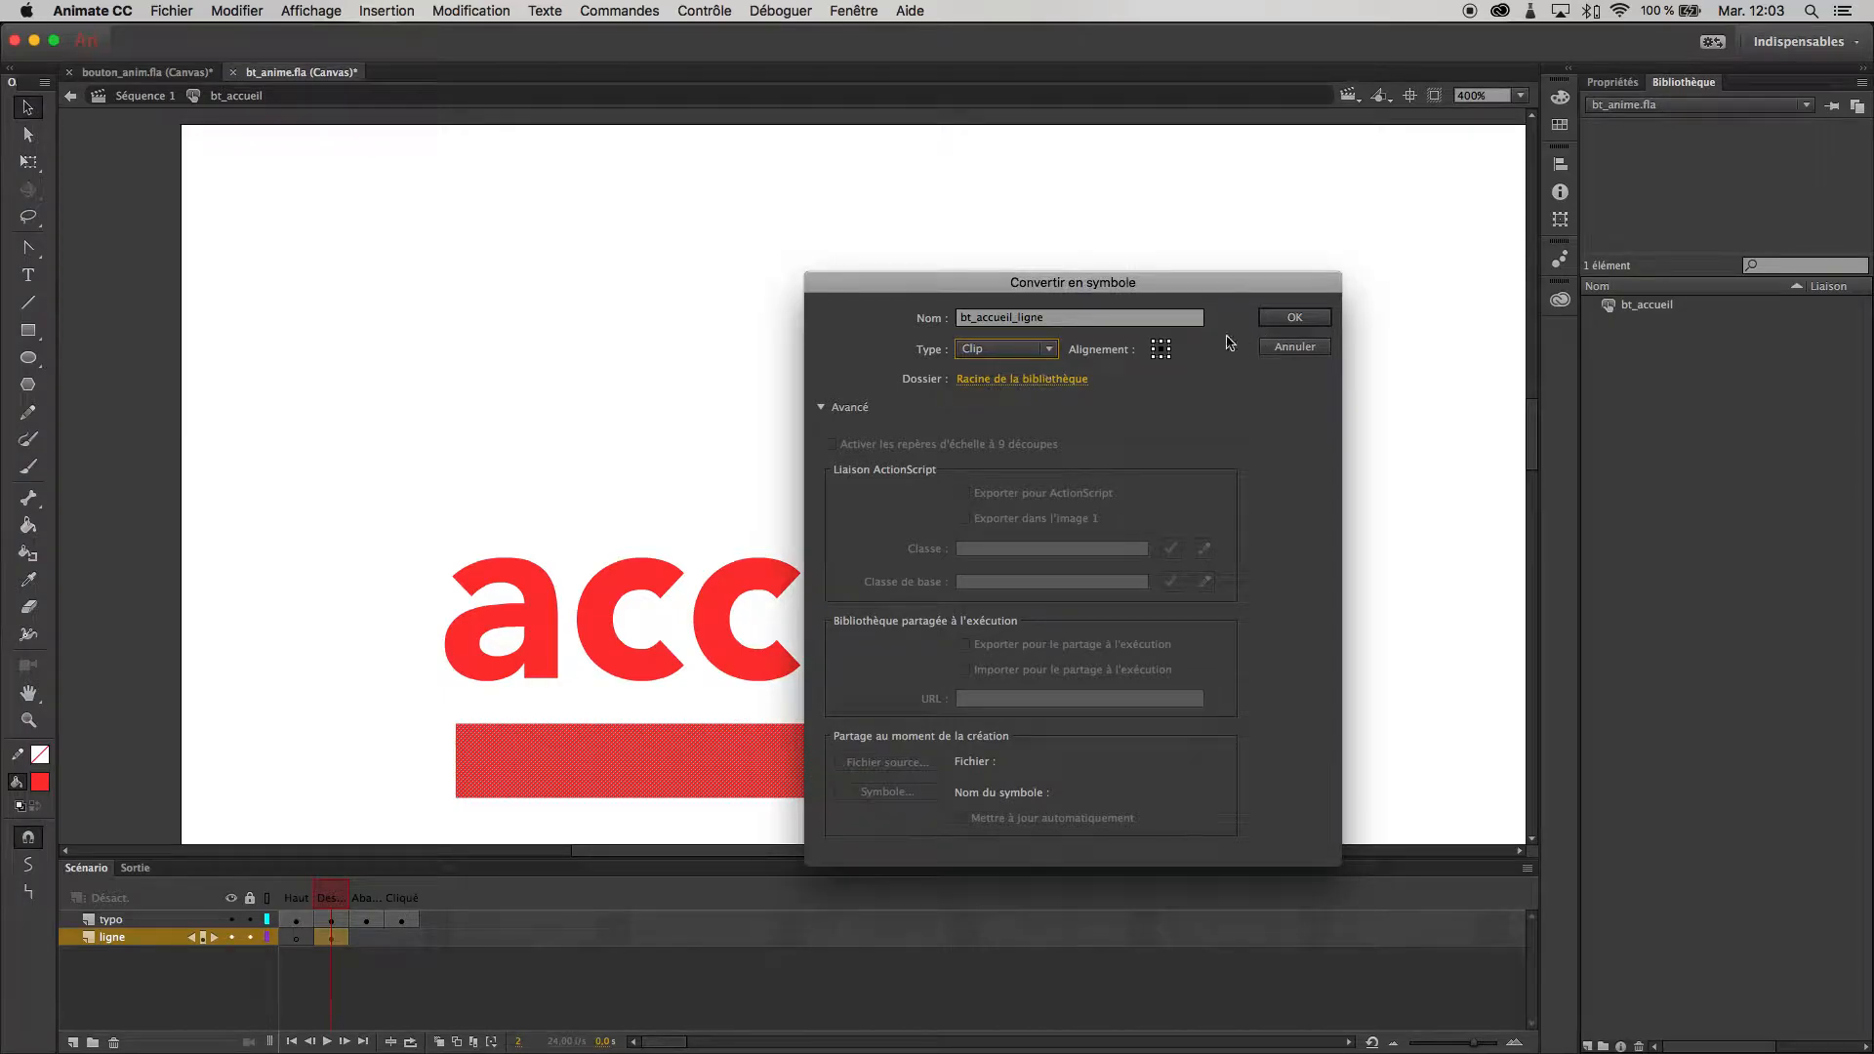
pyautogui.click(1282, 322)
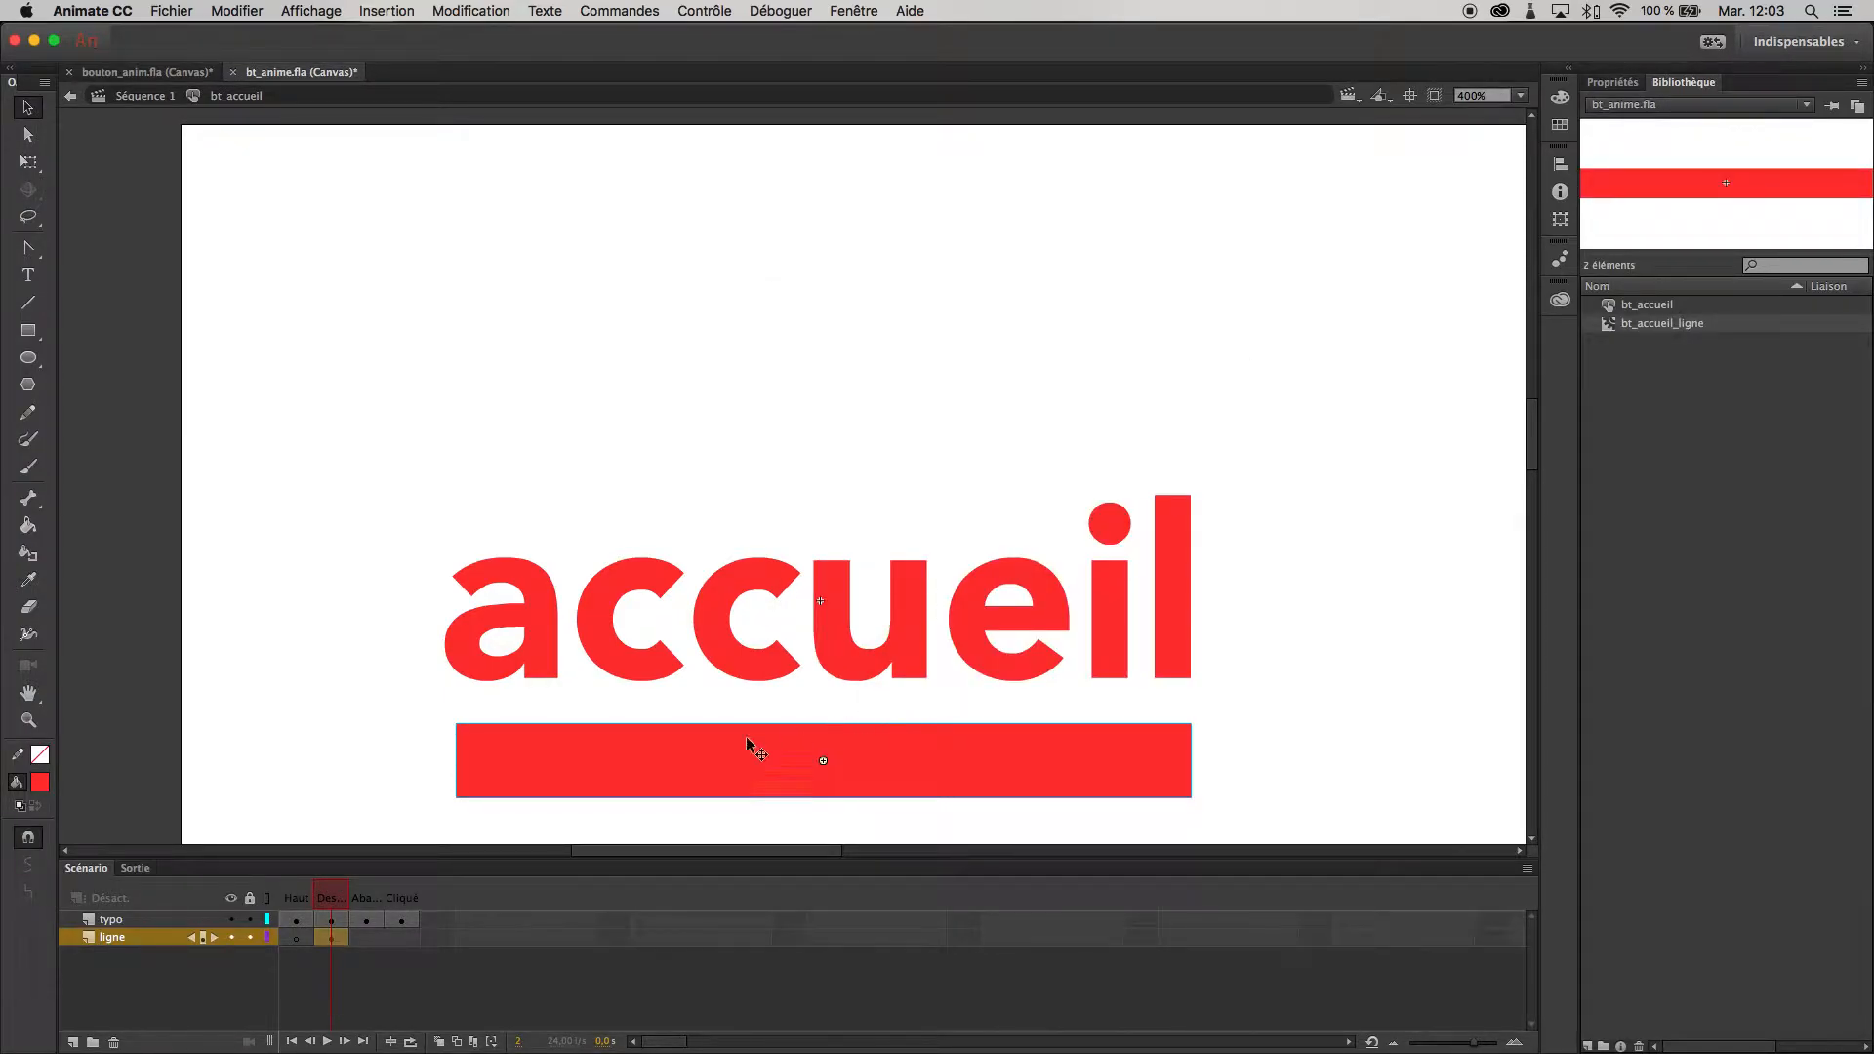
# - Open the bt_accueil_ligne clip for editing and insert a keyframe at frame 20 of Calque_1
pyautogui.doubleClick(673, 762)
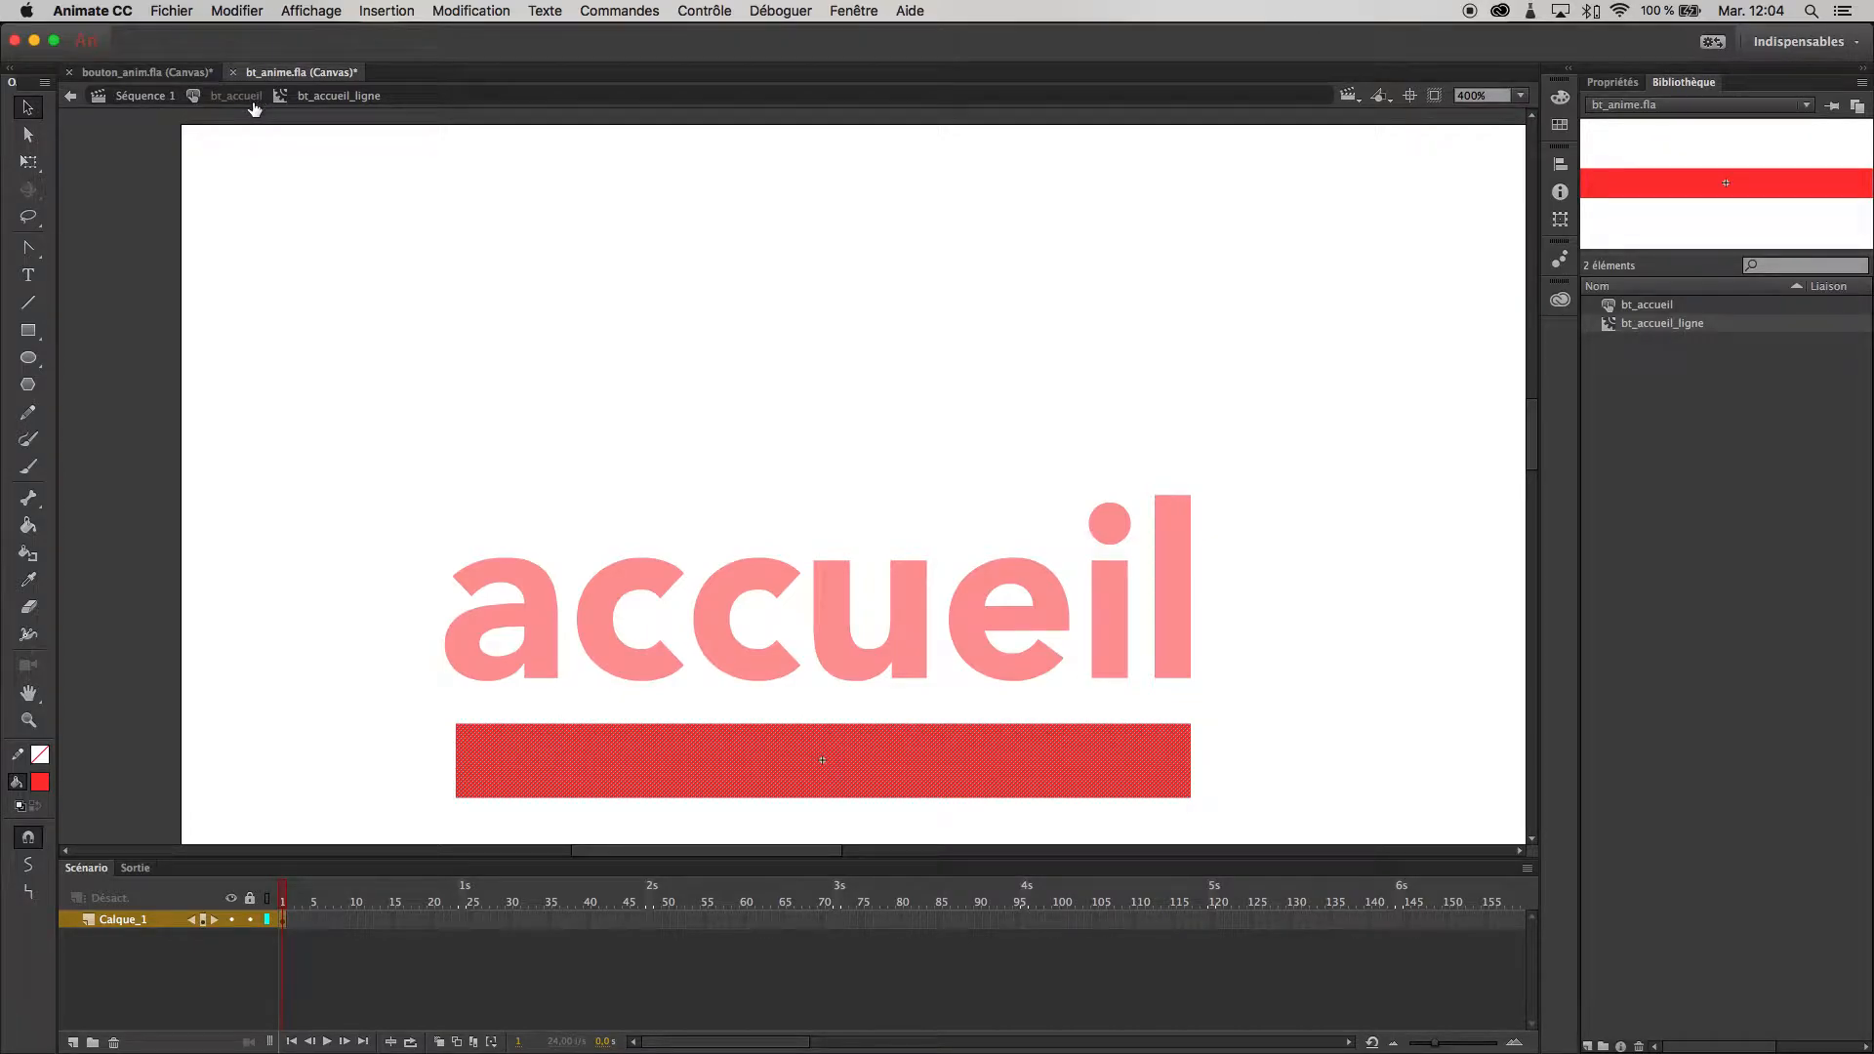
pyautogui.click(437, 920)
pyautogui.click(430, 918)
pyautogui.click(431, 920)
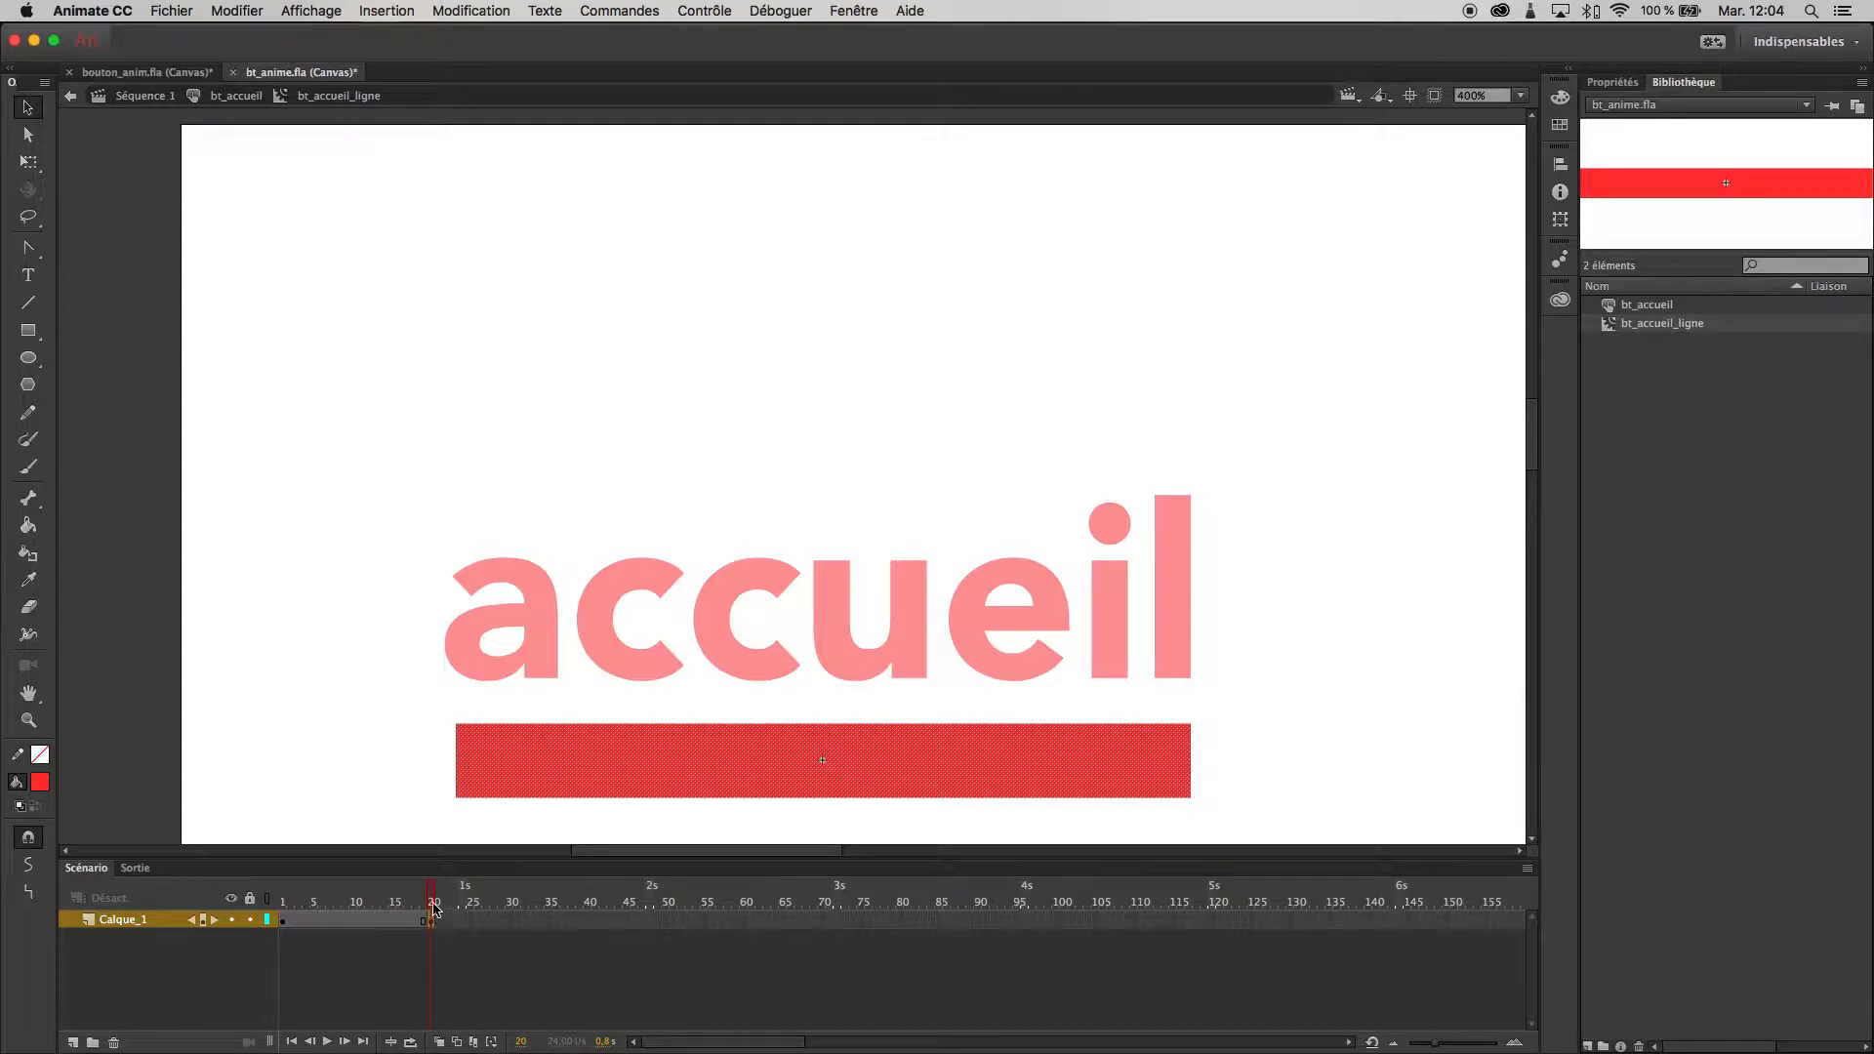
# - At frame 1, delete nearly all of the red rectangle, keeping only a very thin vertical sliver at its left edge
pyautogui.click(362, 904)
pyautogui.moveTo(362, 903); pyautogui.dragTo(282, 908)
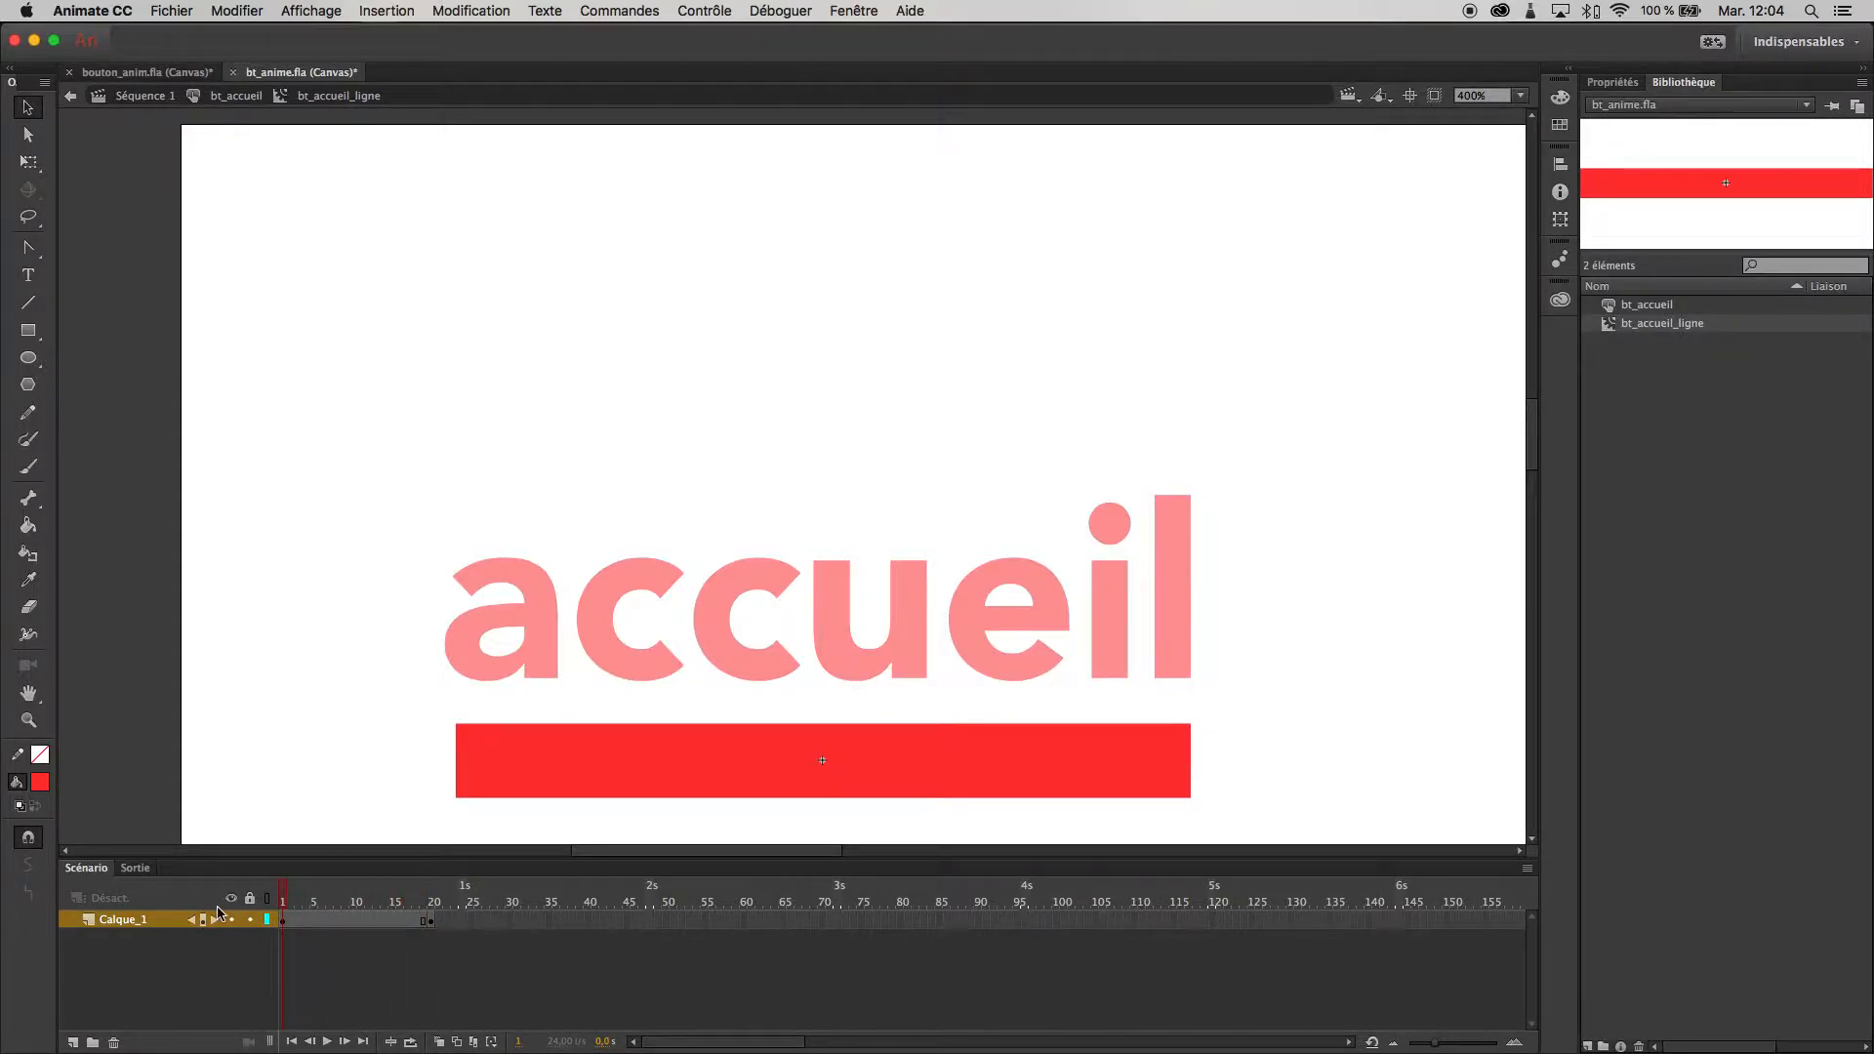
pyautogui.click(286, 921)
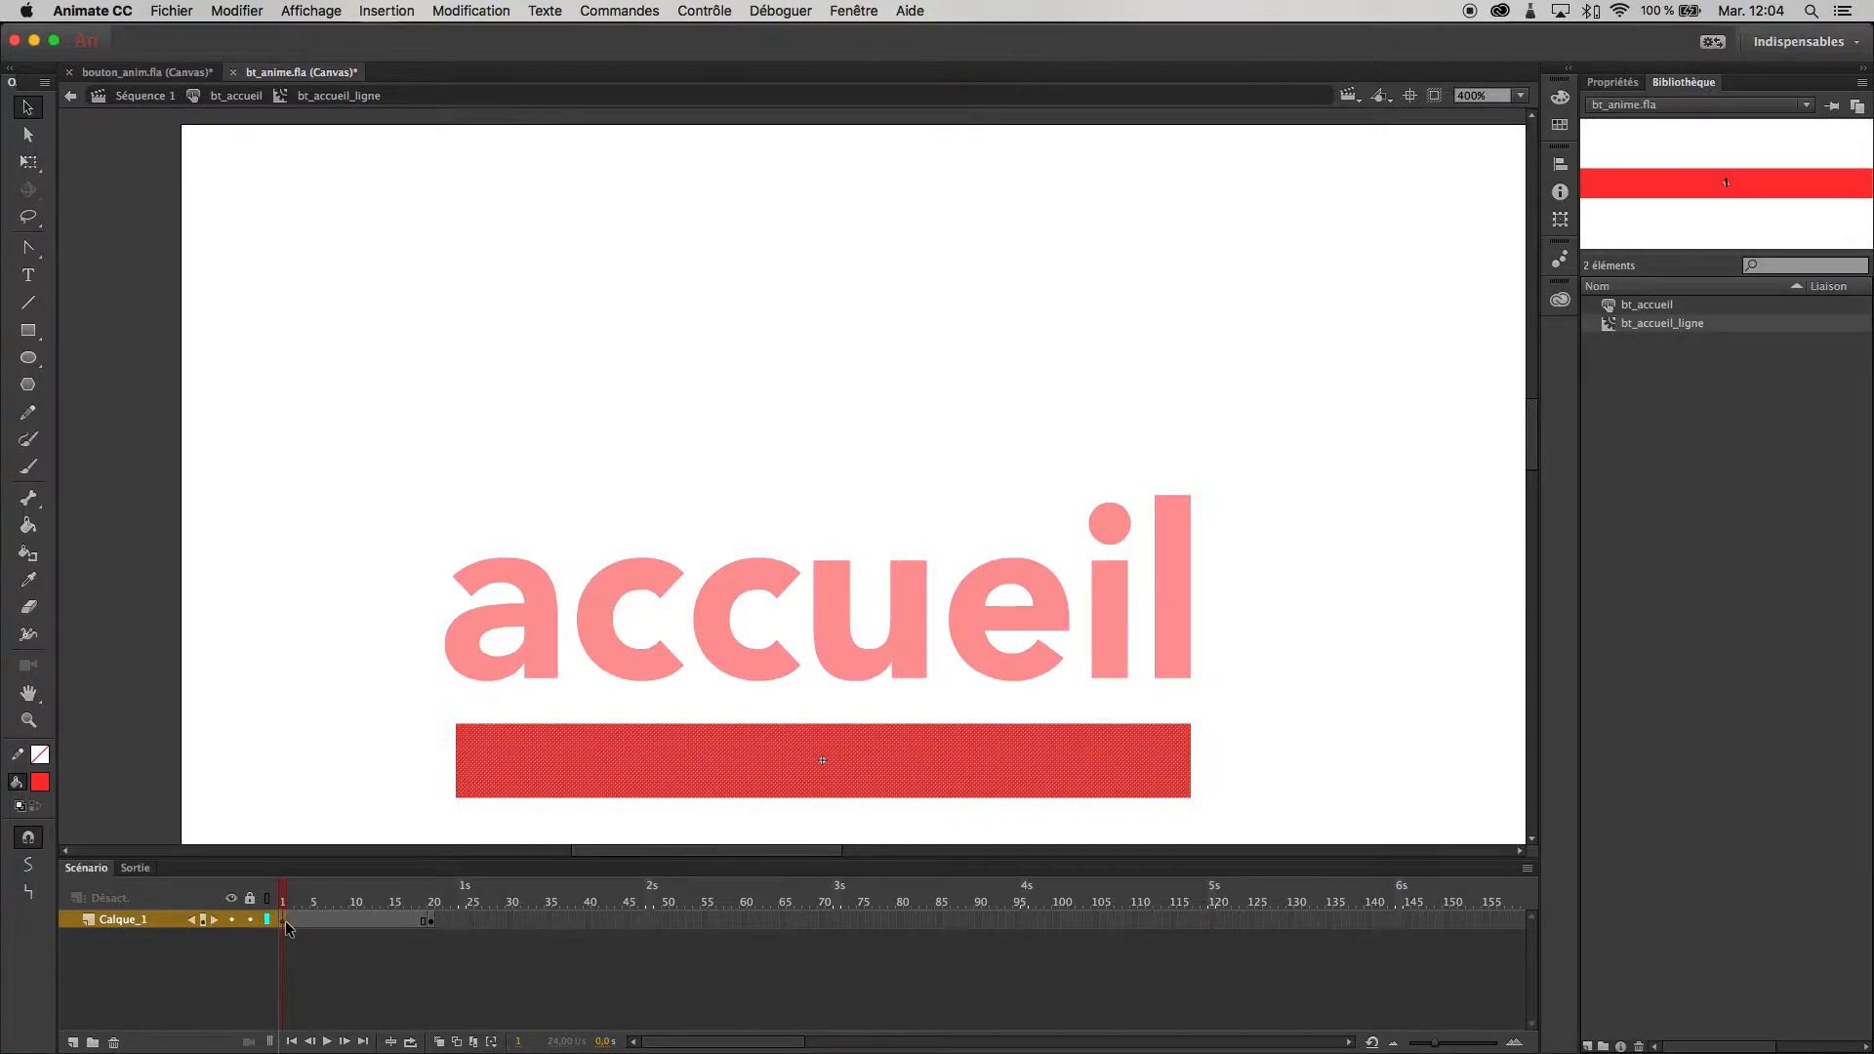
pyautogui.click(1222, 723)
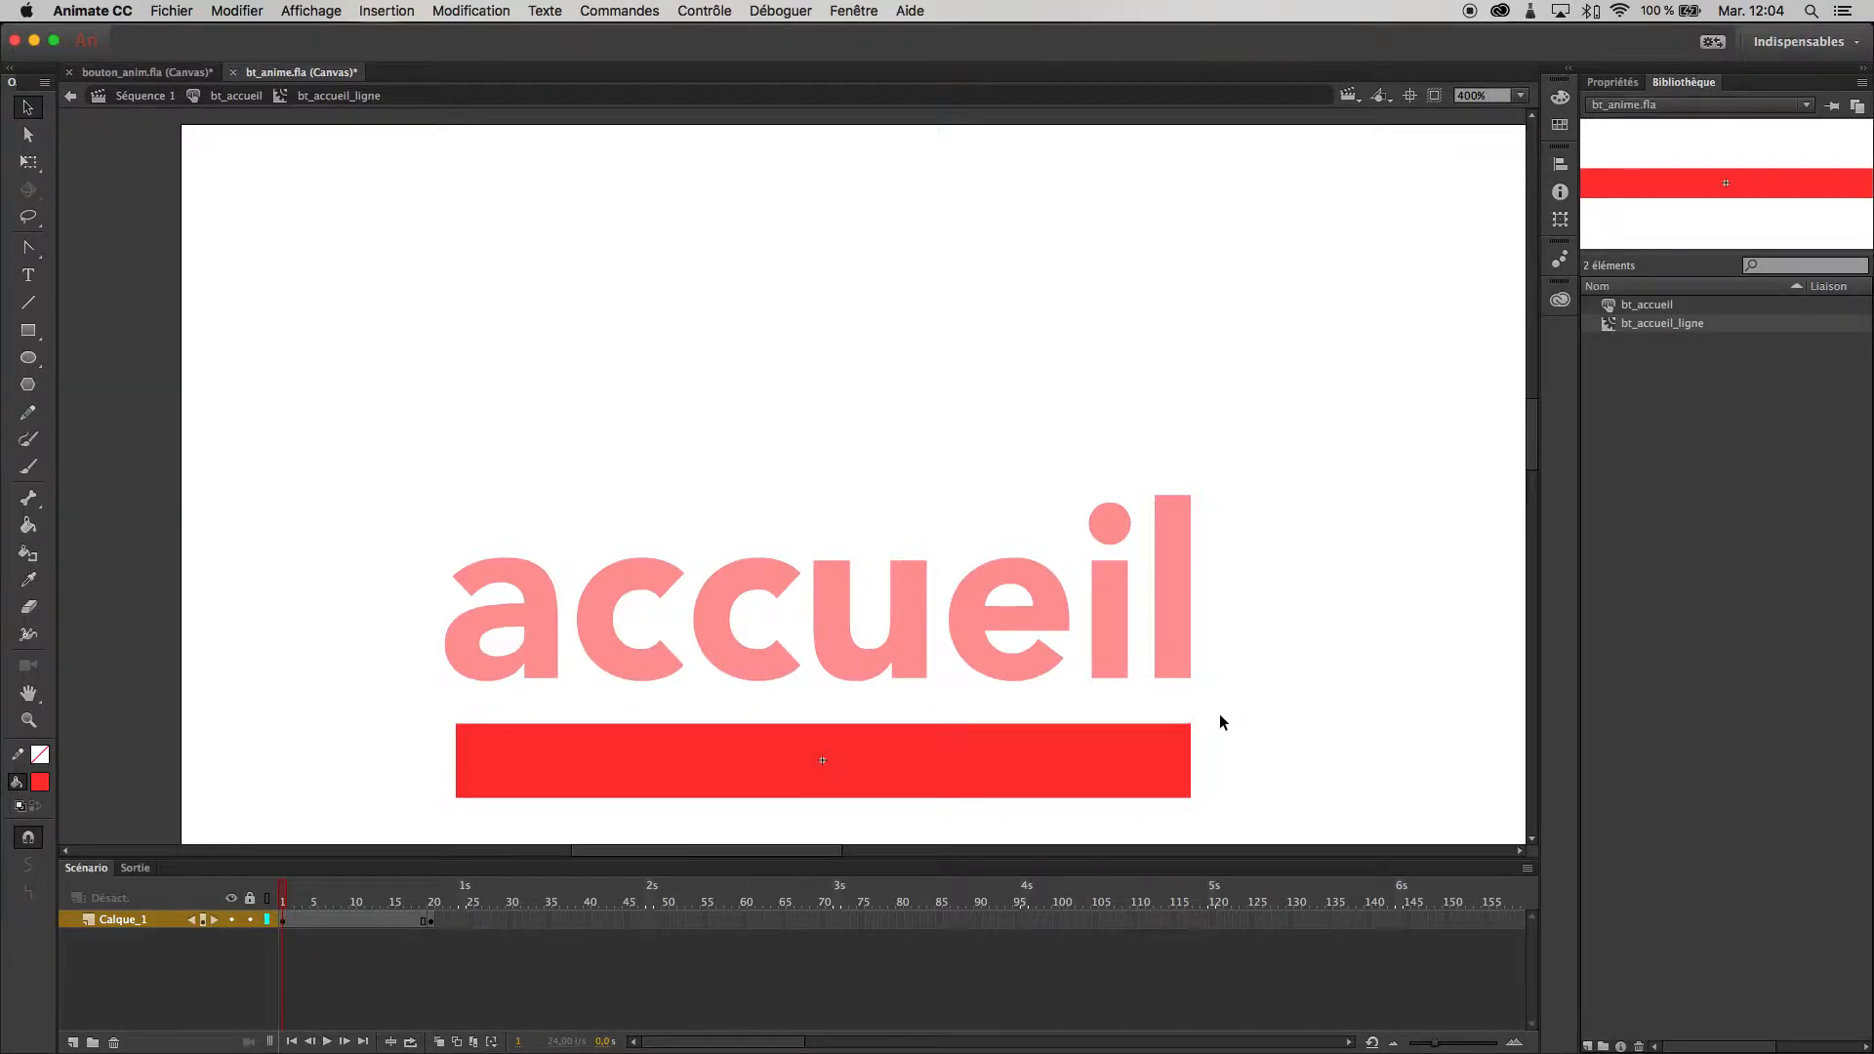
pyautogui.moveTo(1213, 713); pyautogui.dragTo(459, 814)
pyautogui.scroll(1, 458, 814)
pyautogui.press('Delete')
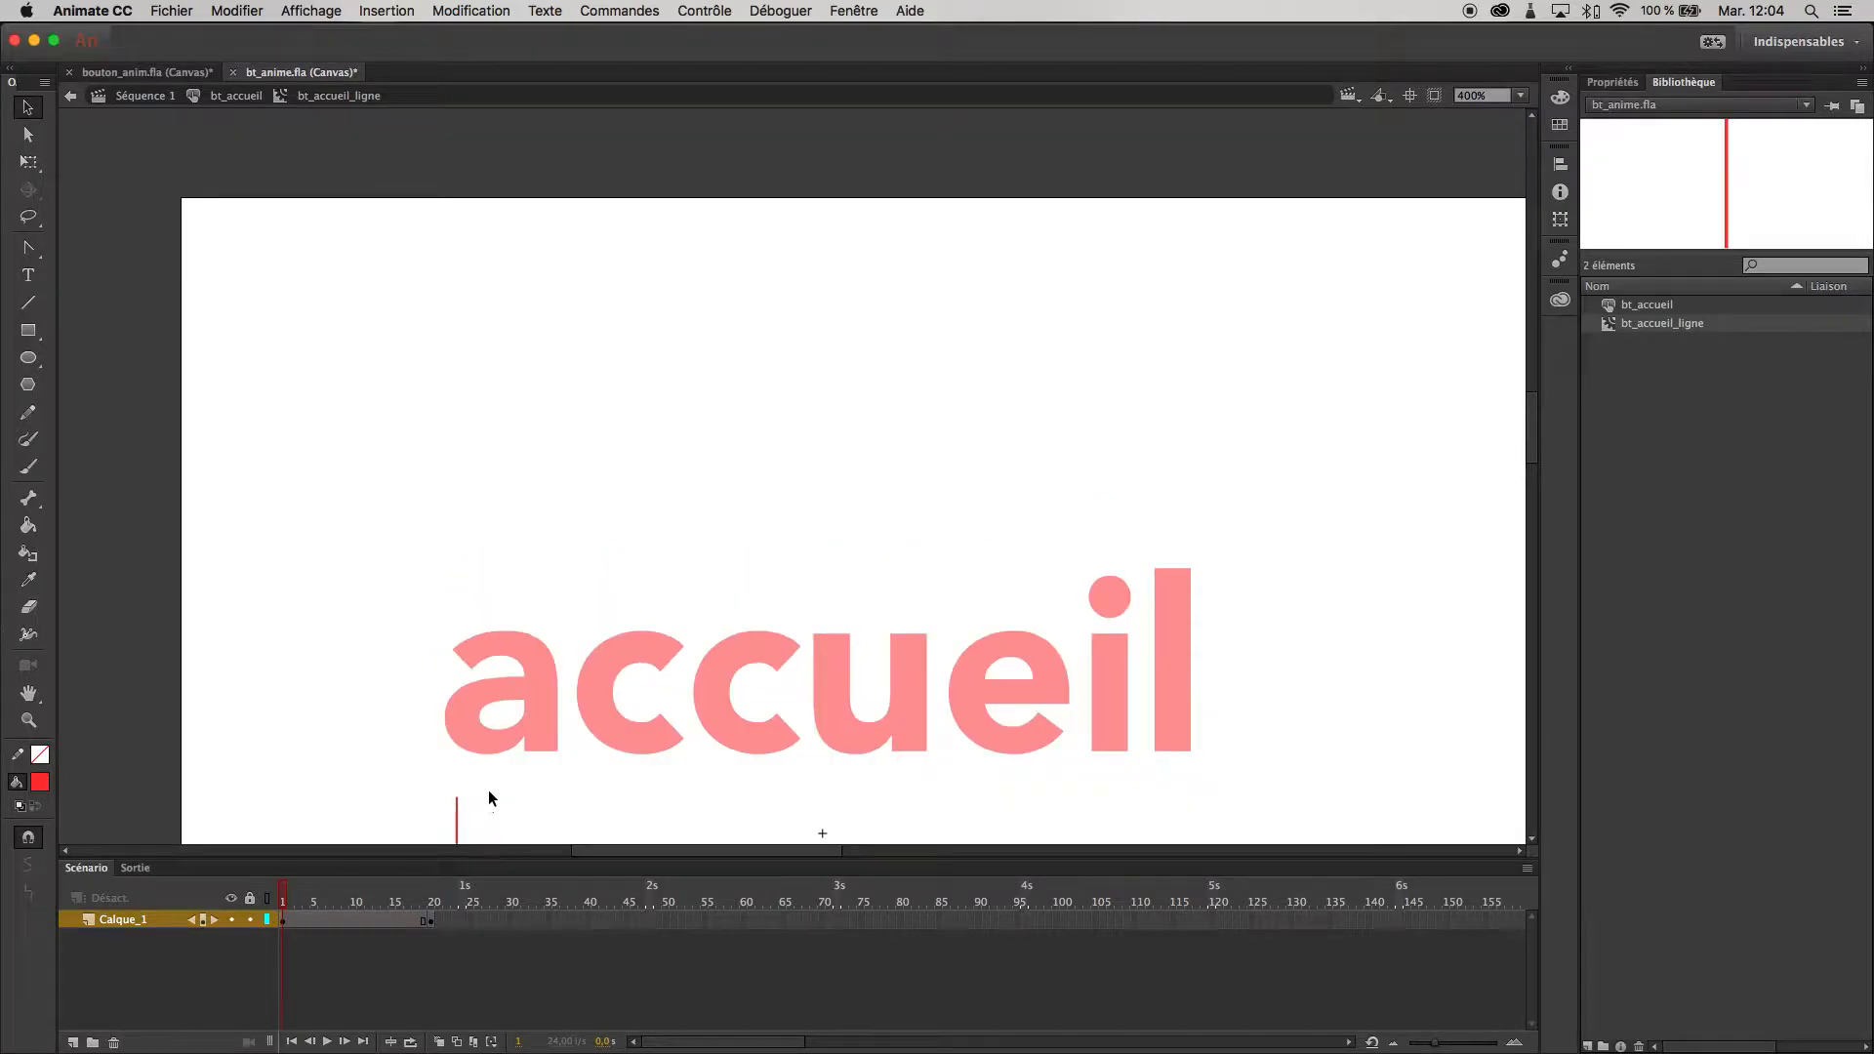
pyautogui.scroll(-2, 475, 789)
pyautogui.moveTo(470, 639); pyautogui.dragTo(456, 752)
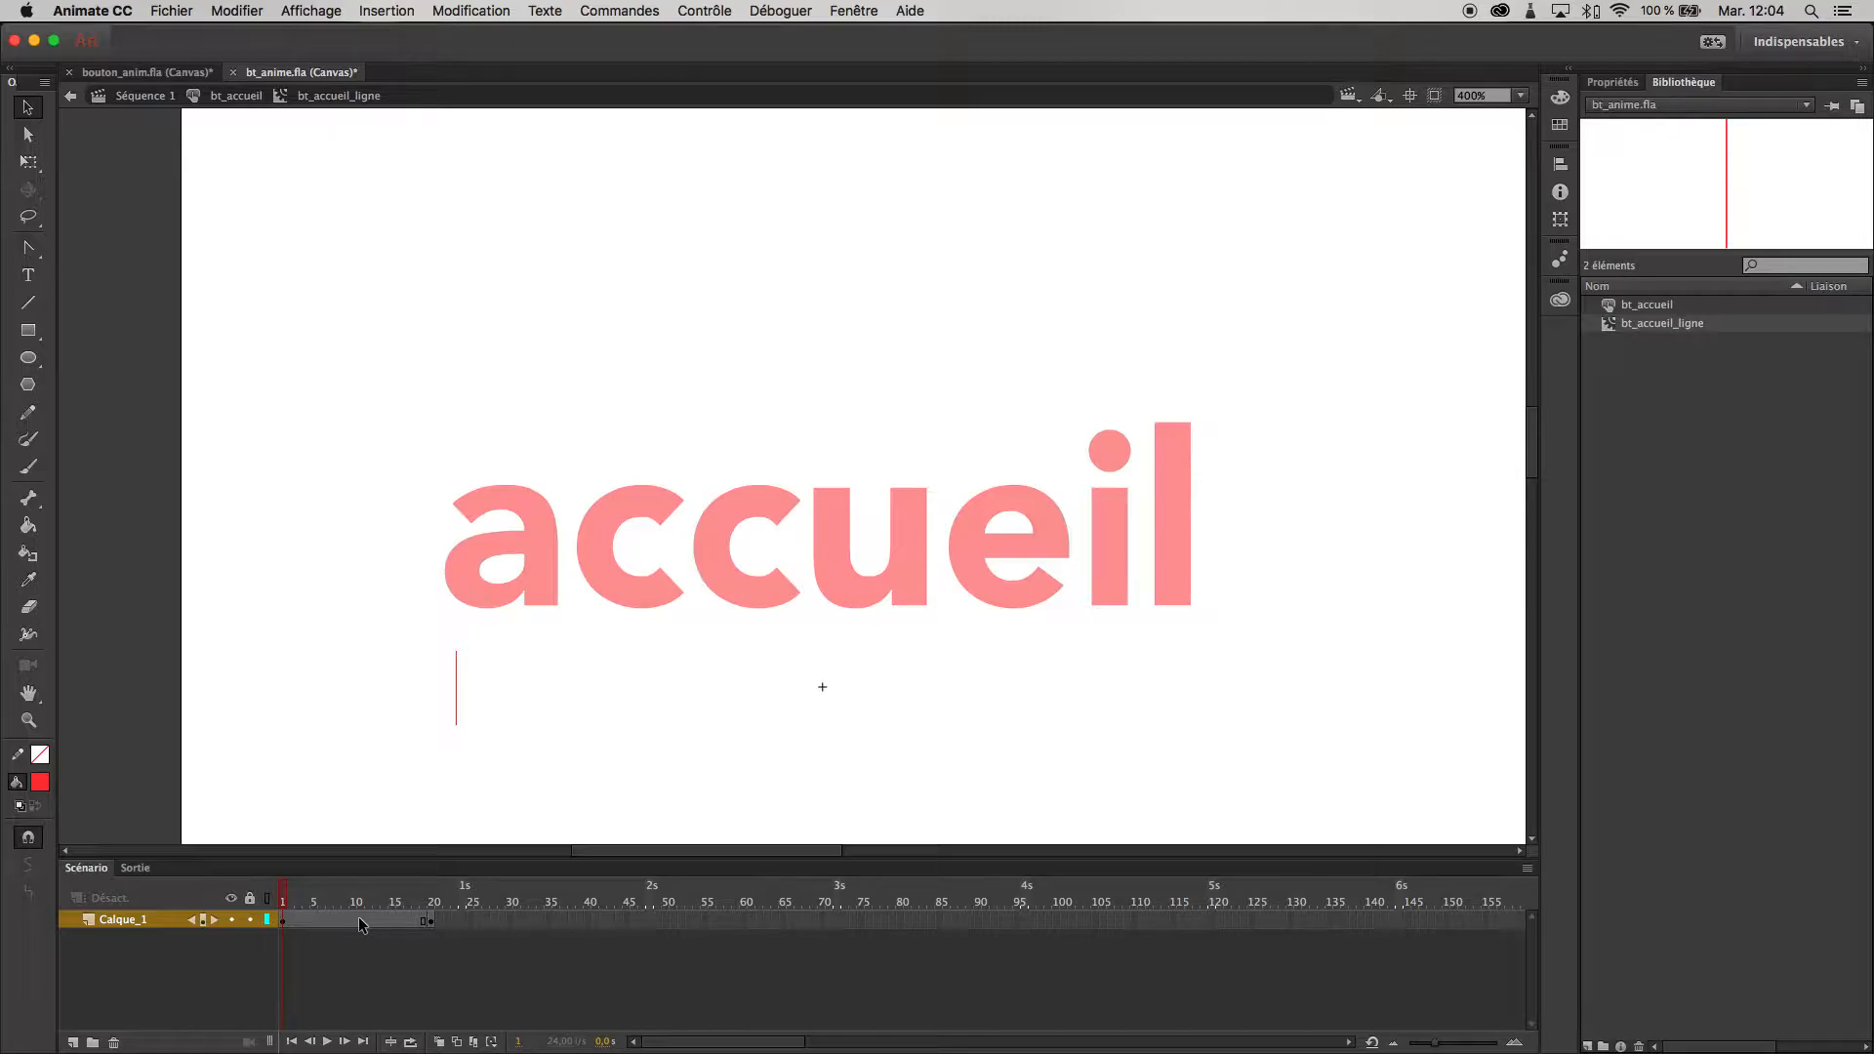
# - Create a shape tween between frames 1 and 20 of Calque_1 and scrub back to the first frame
pyautogui.click(430, 921)
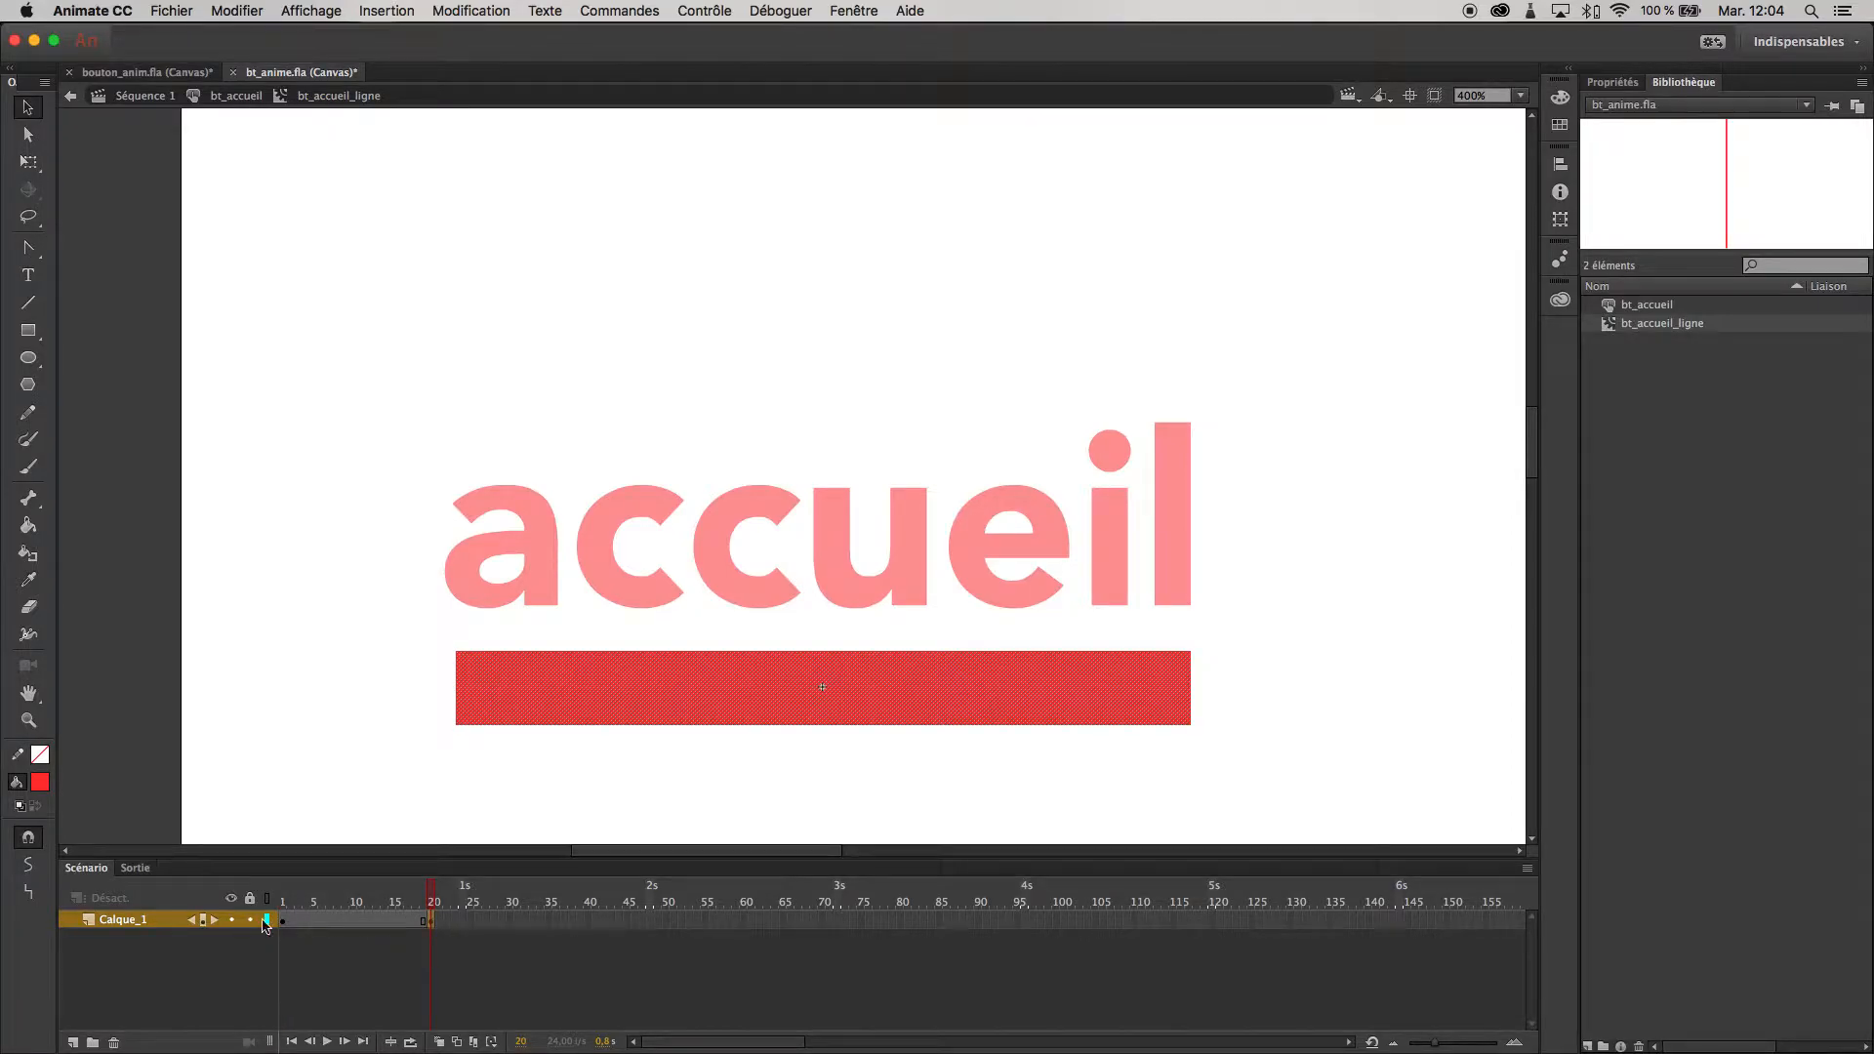
pyautogui.moveTo(281, 922); pyautogui.dragTo(366, 919)
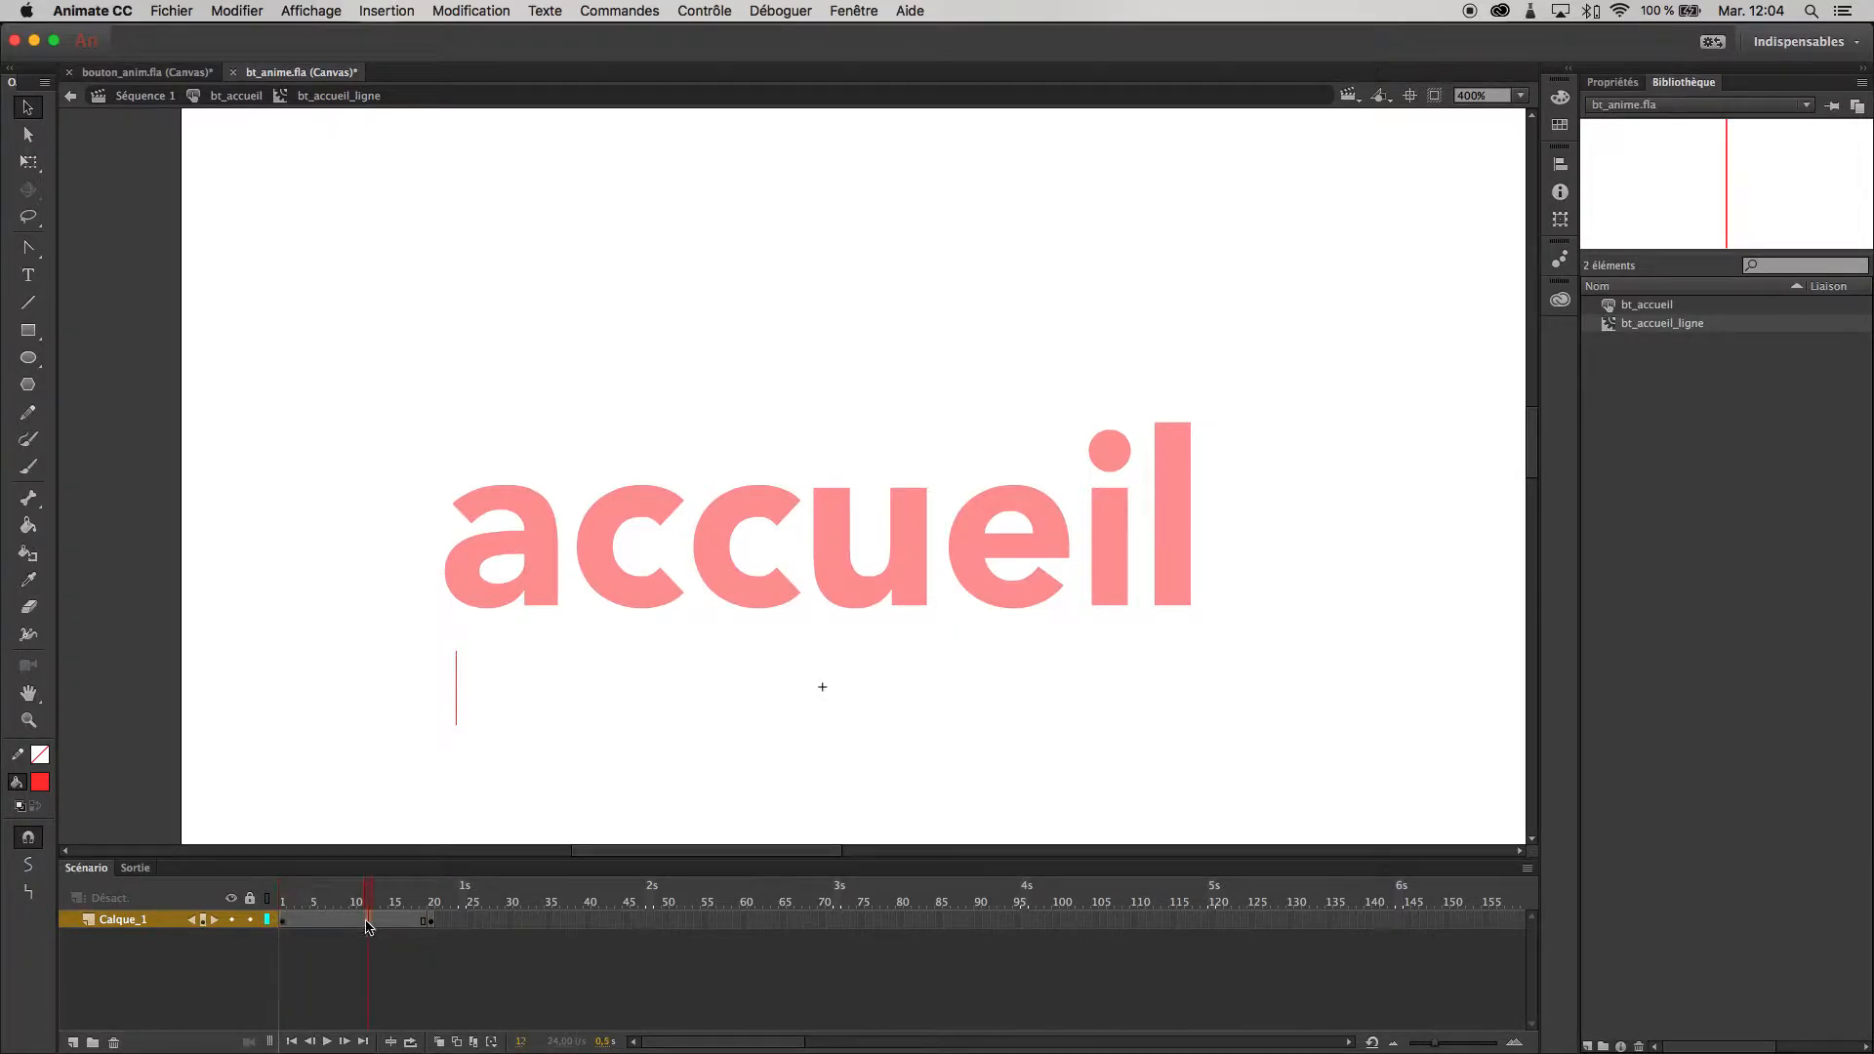
pyautogui.rightClick(366, 920)
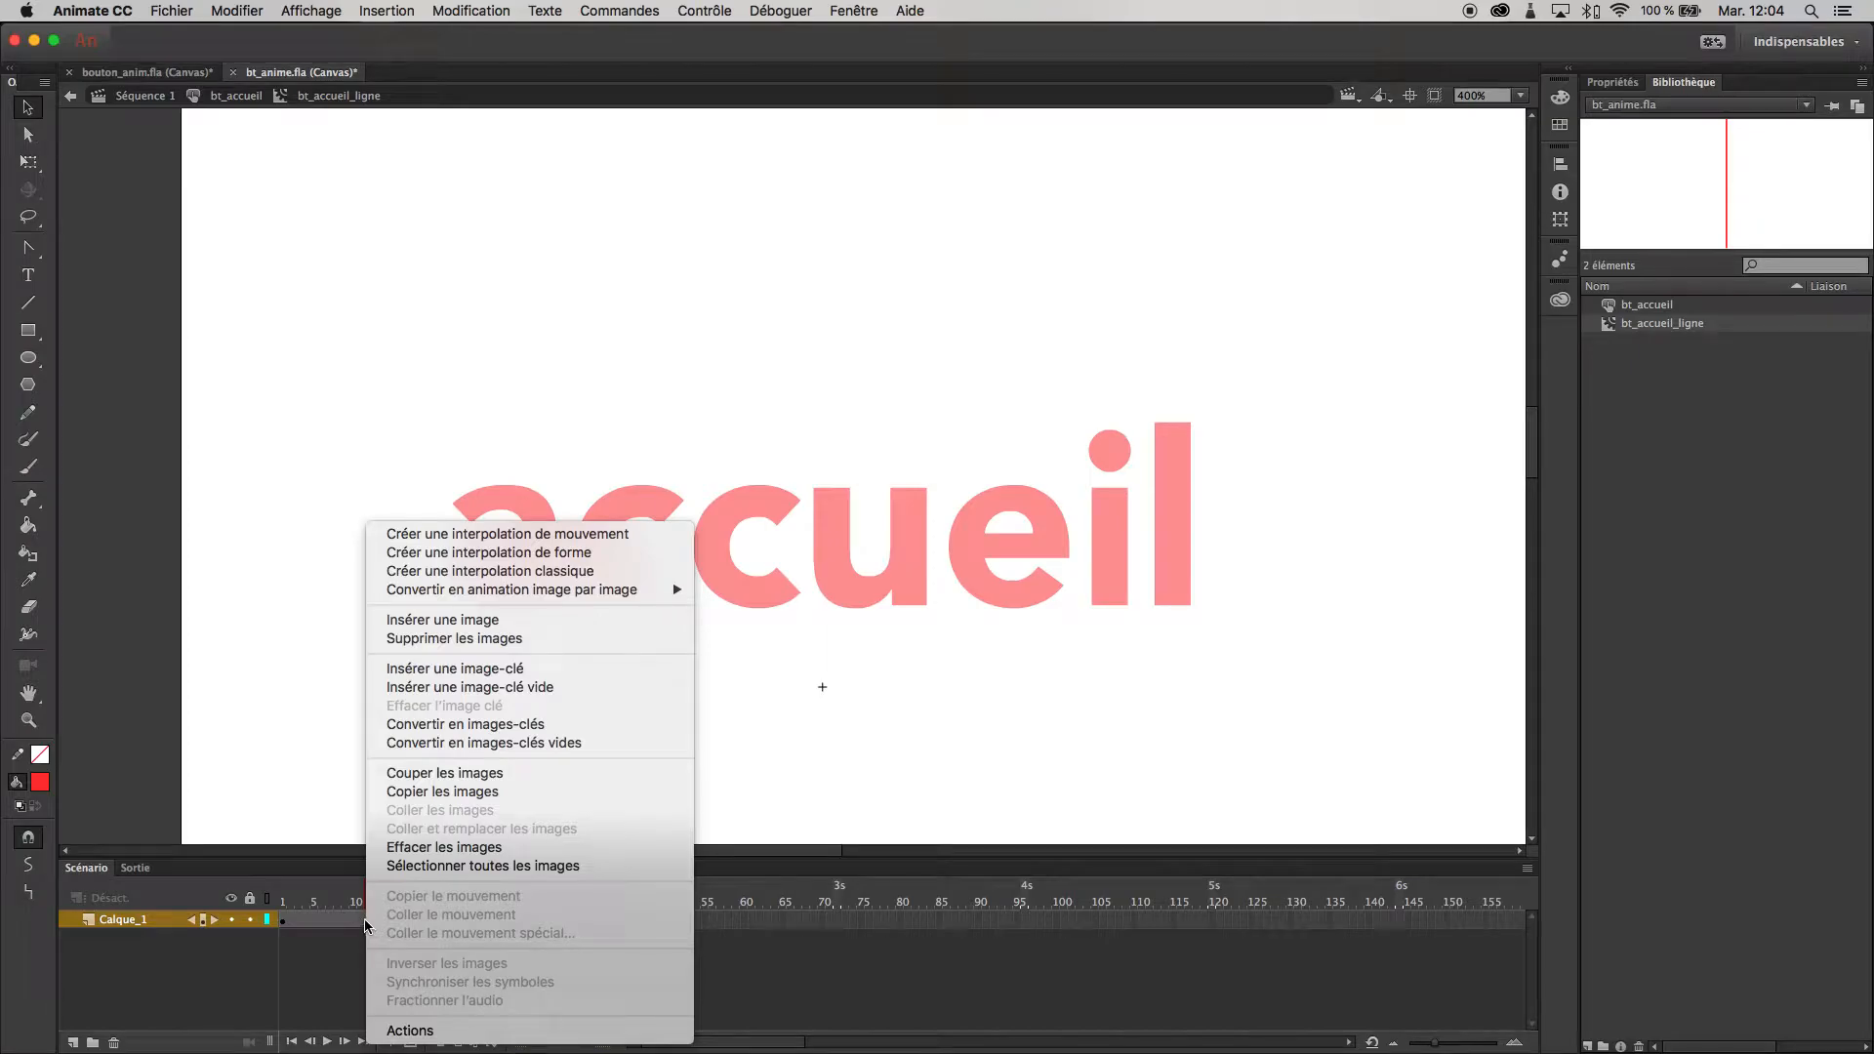
pyautogui.click(560, 552)
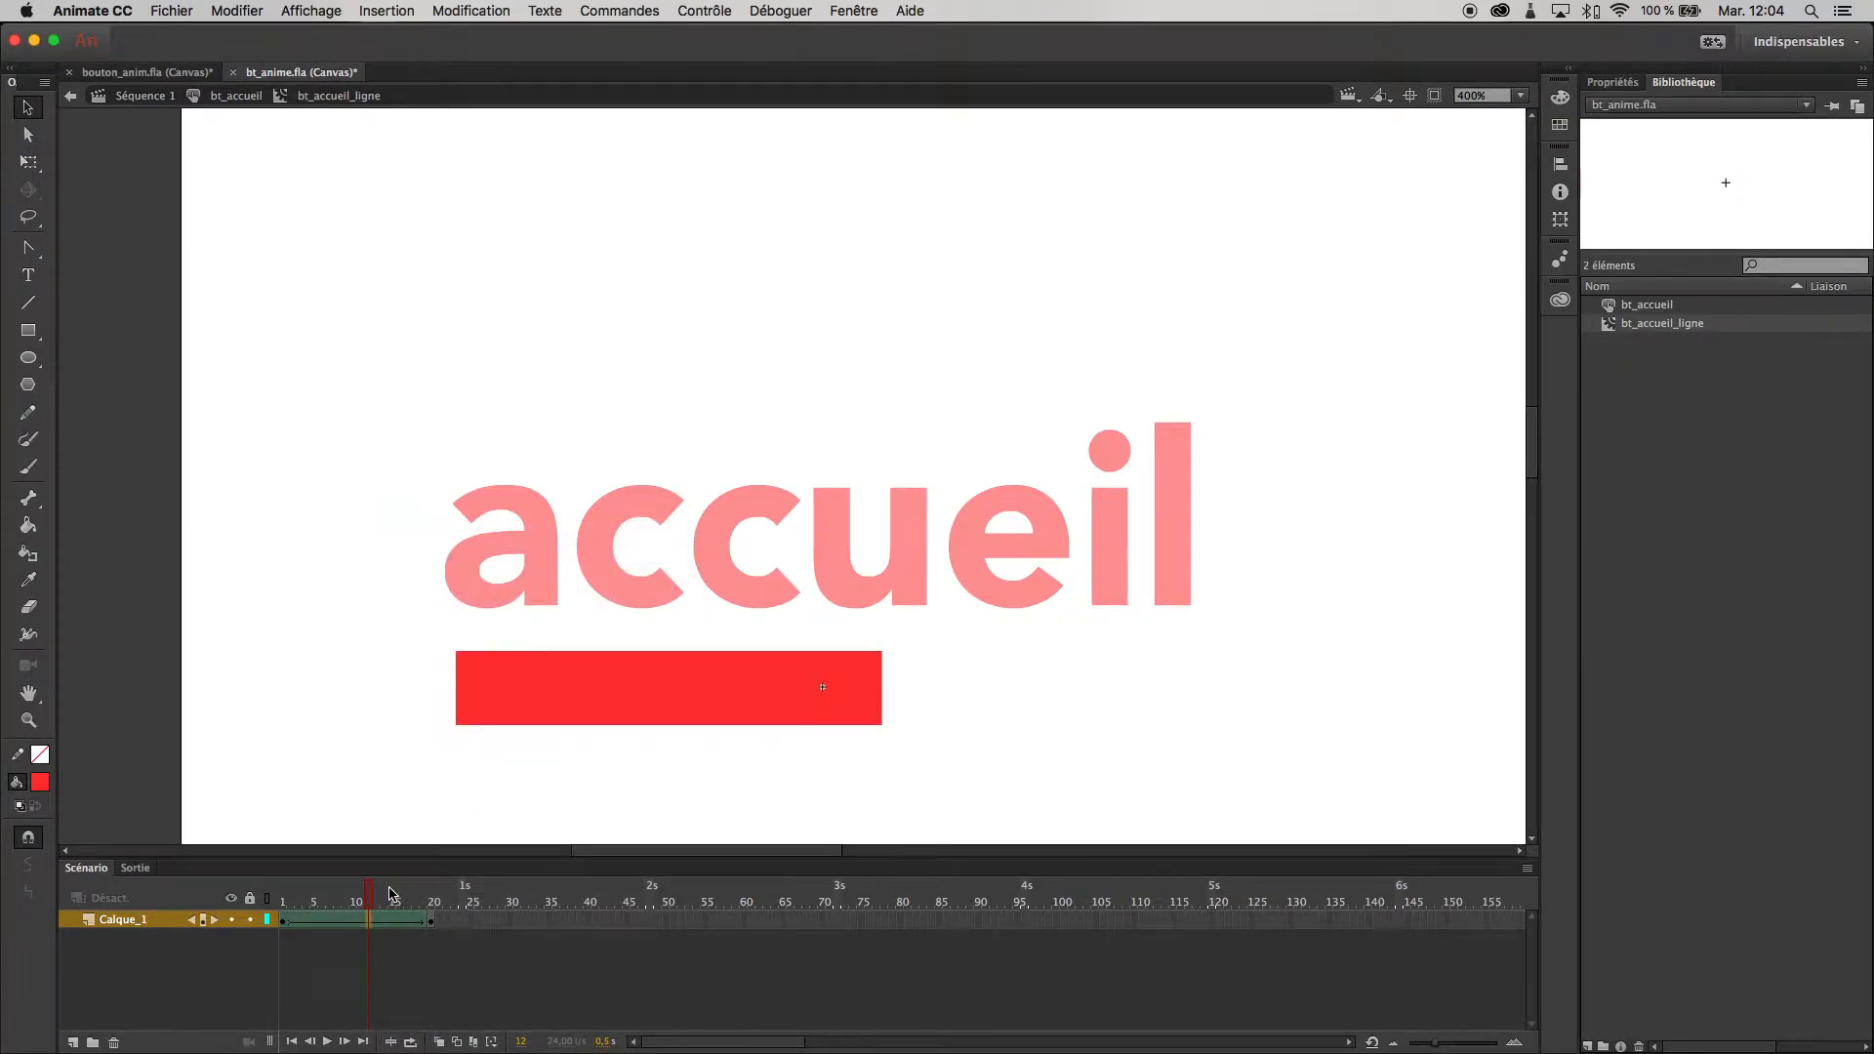
pyautogui.moveTo(372, 905); pyautogui.dragTo(125, 905)
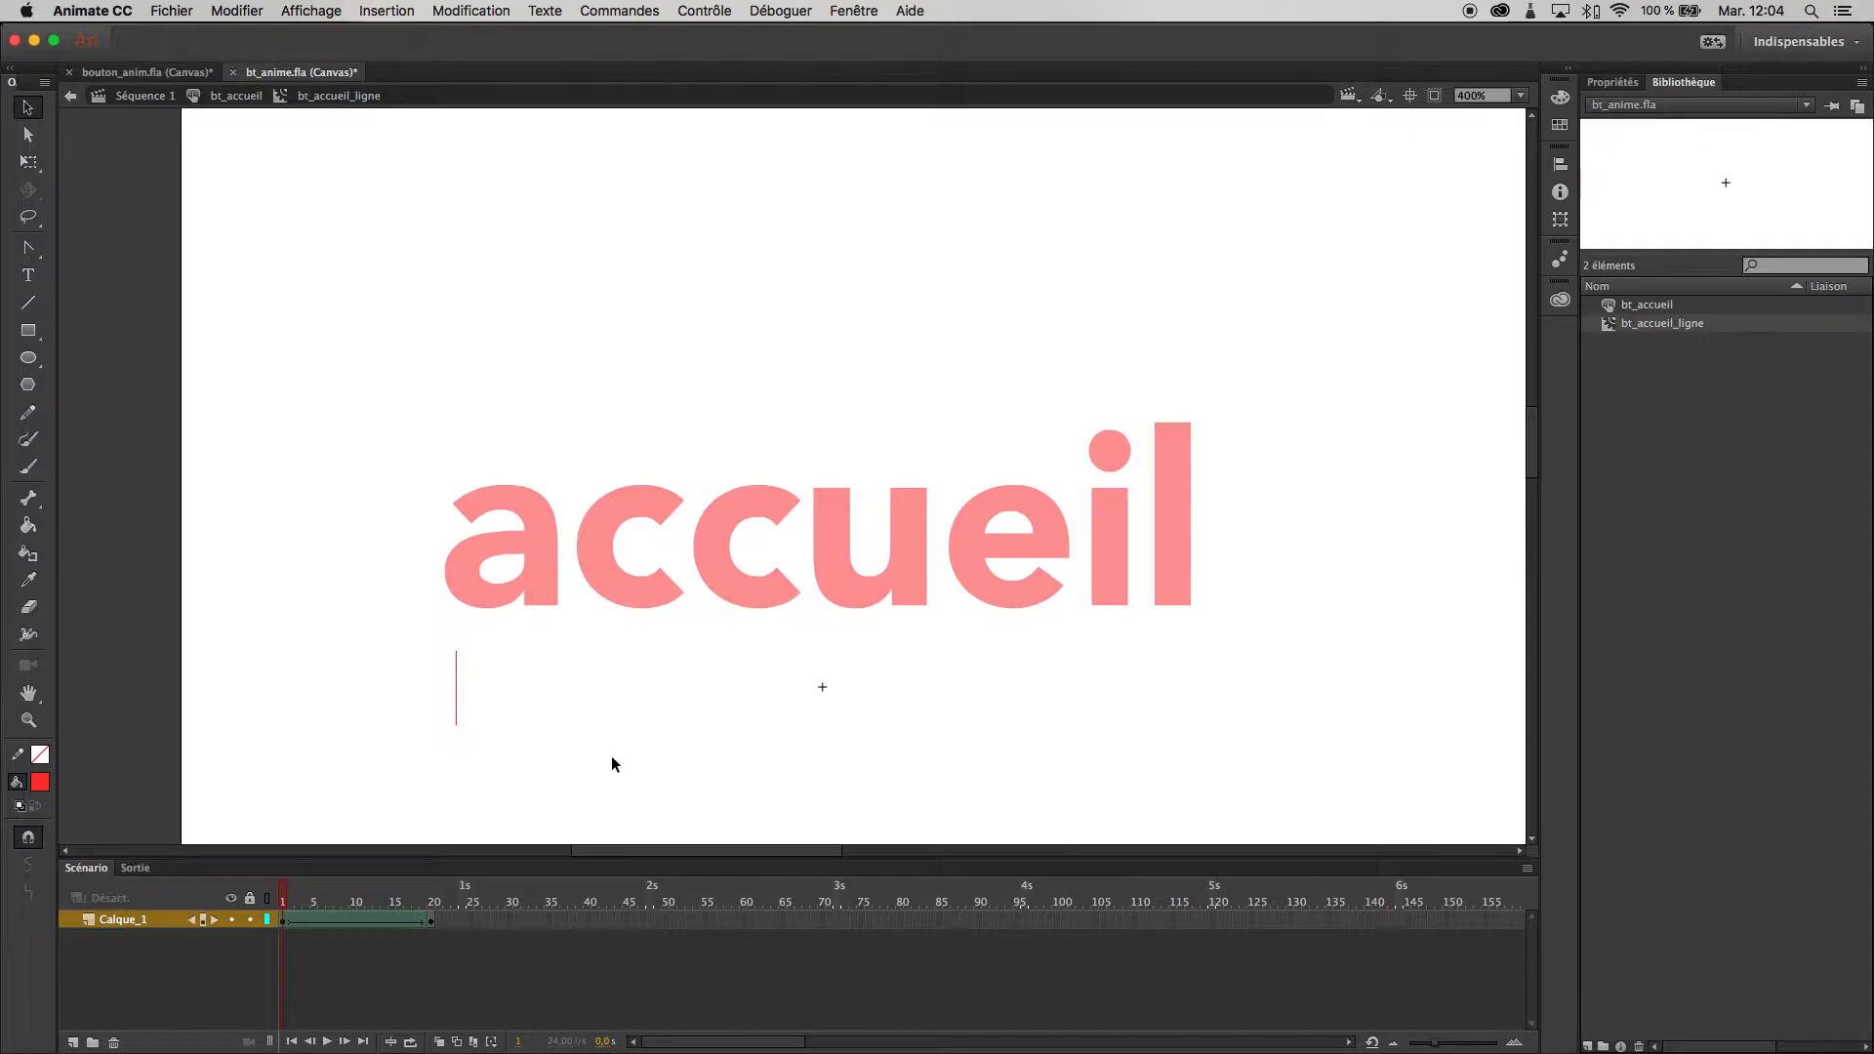
# - Preview the growing underline on the button in the browser, close the preview and return to the timeline
pyautogui.press('super+Return')
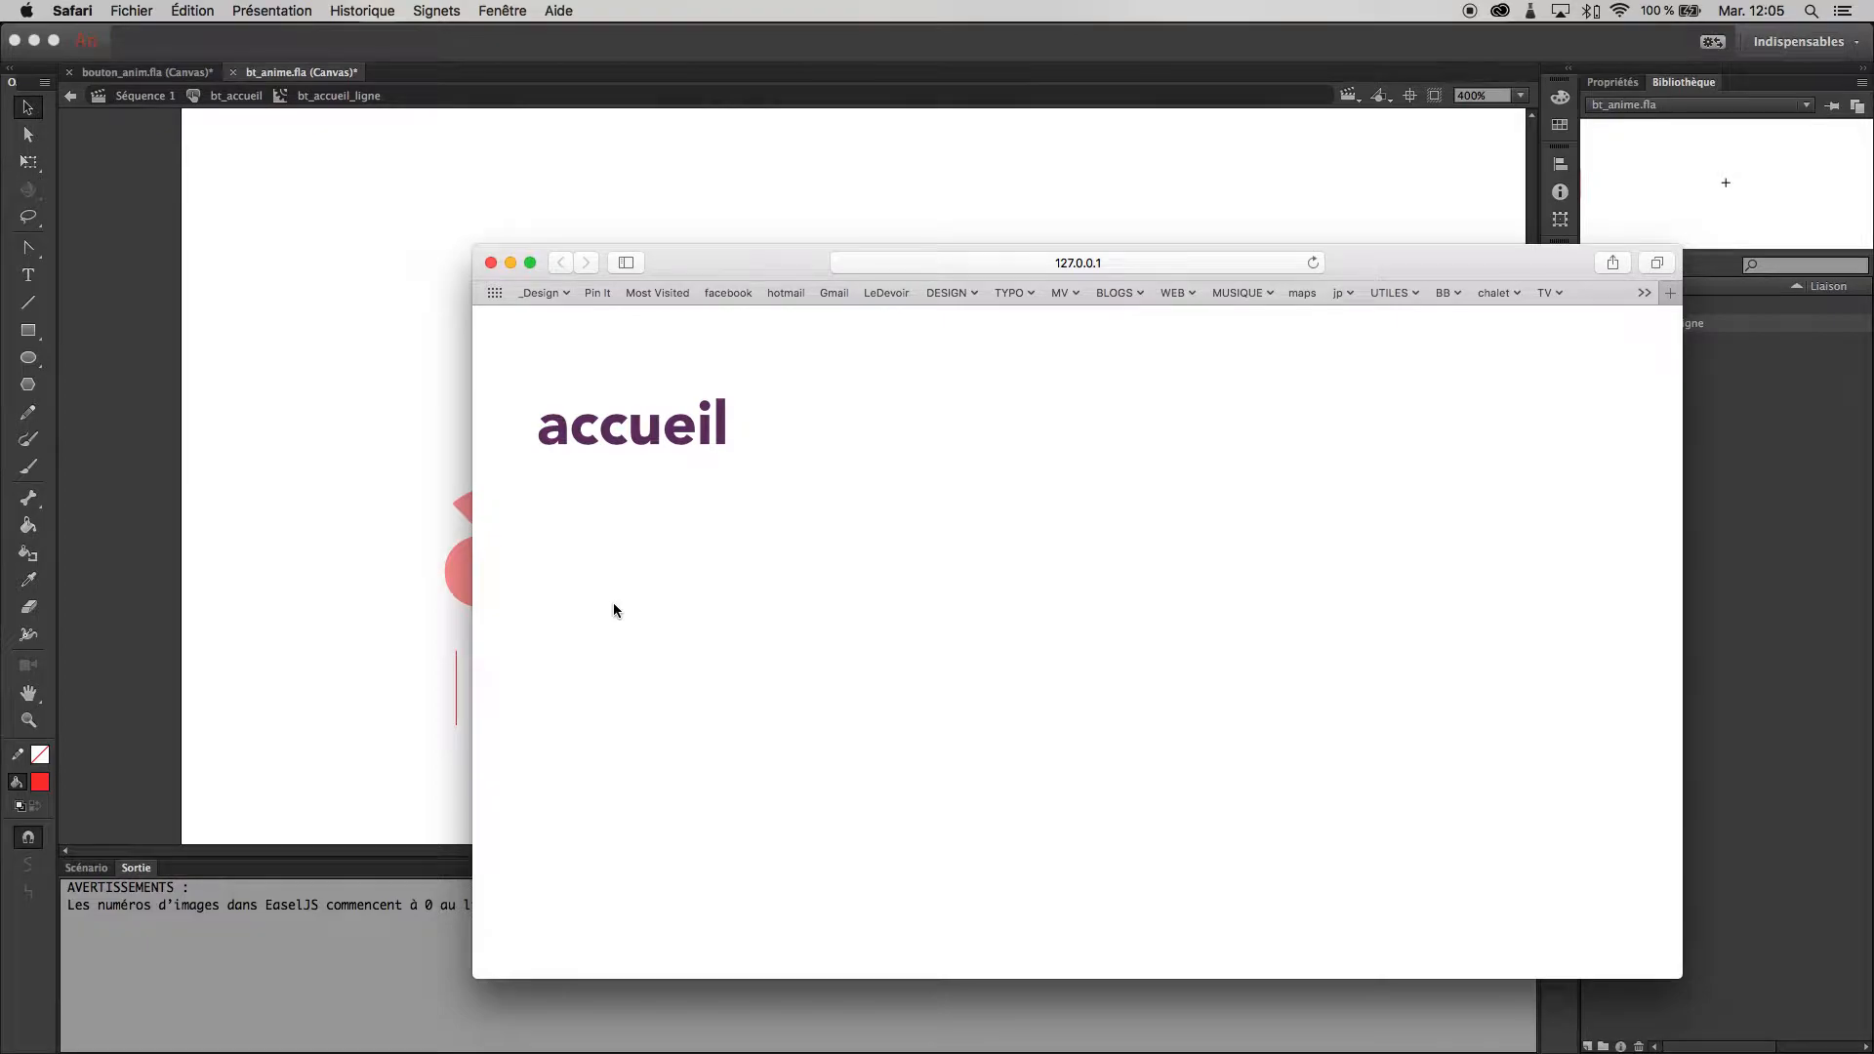
pyautogui.click(492, 264)
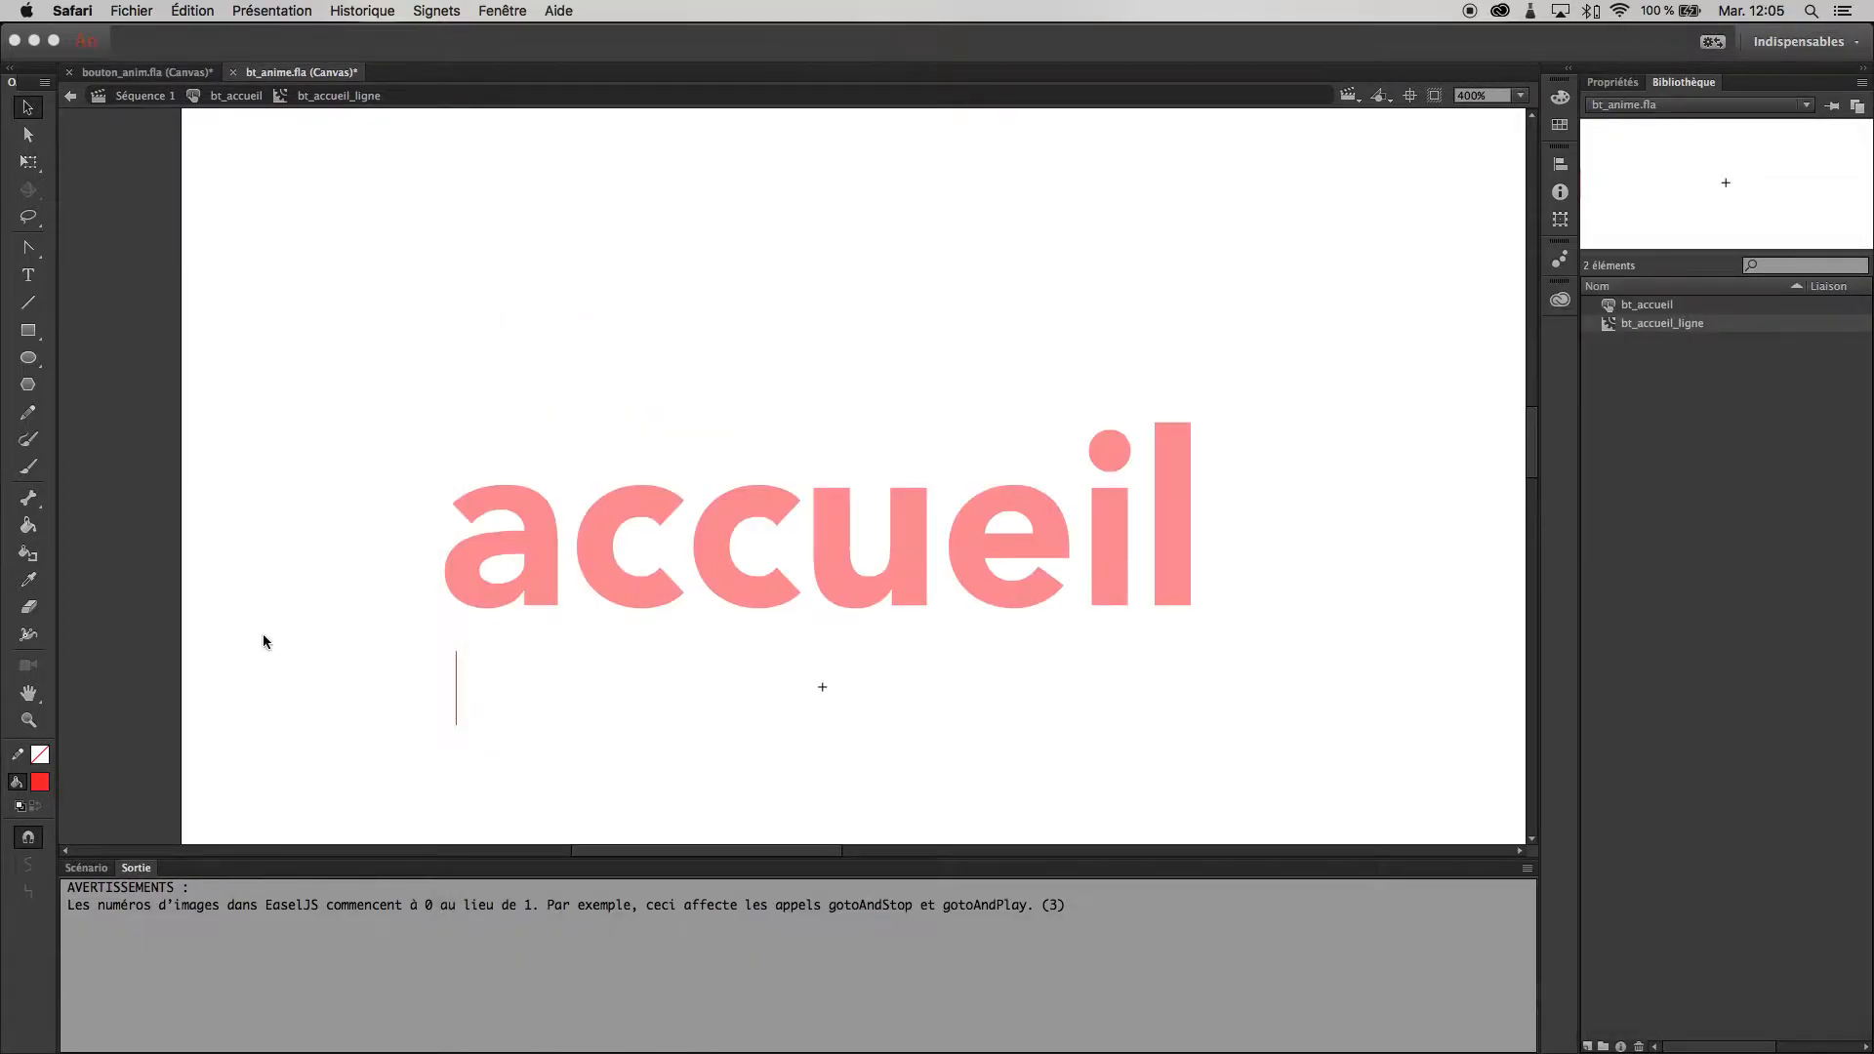
pyautogui.click(93, 870)
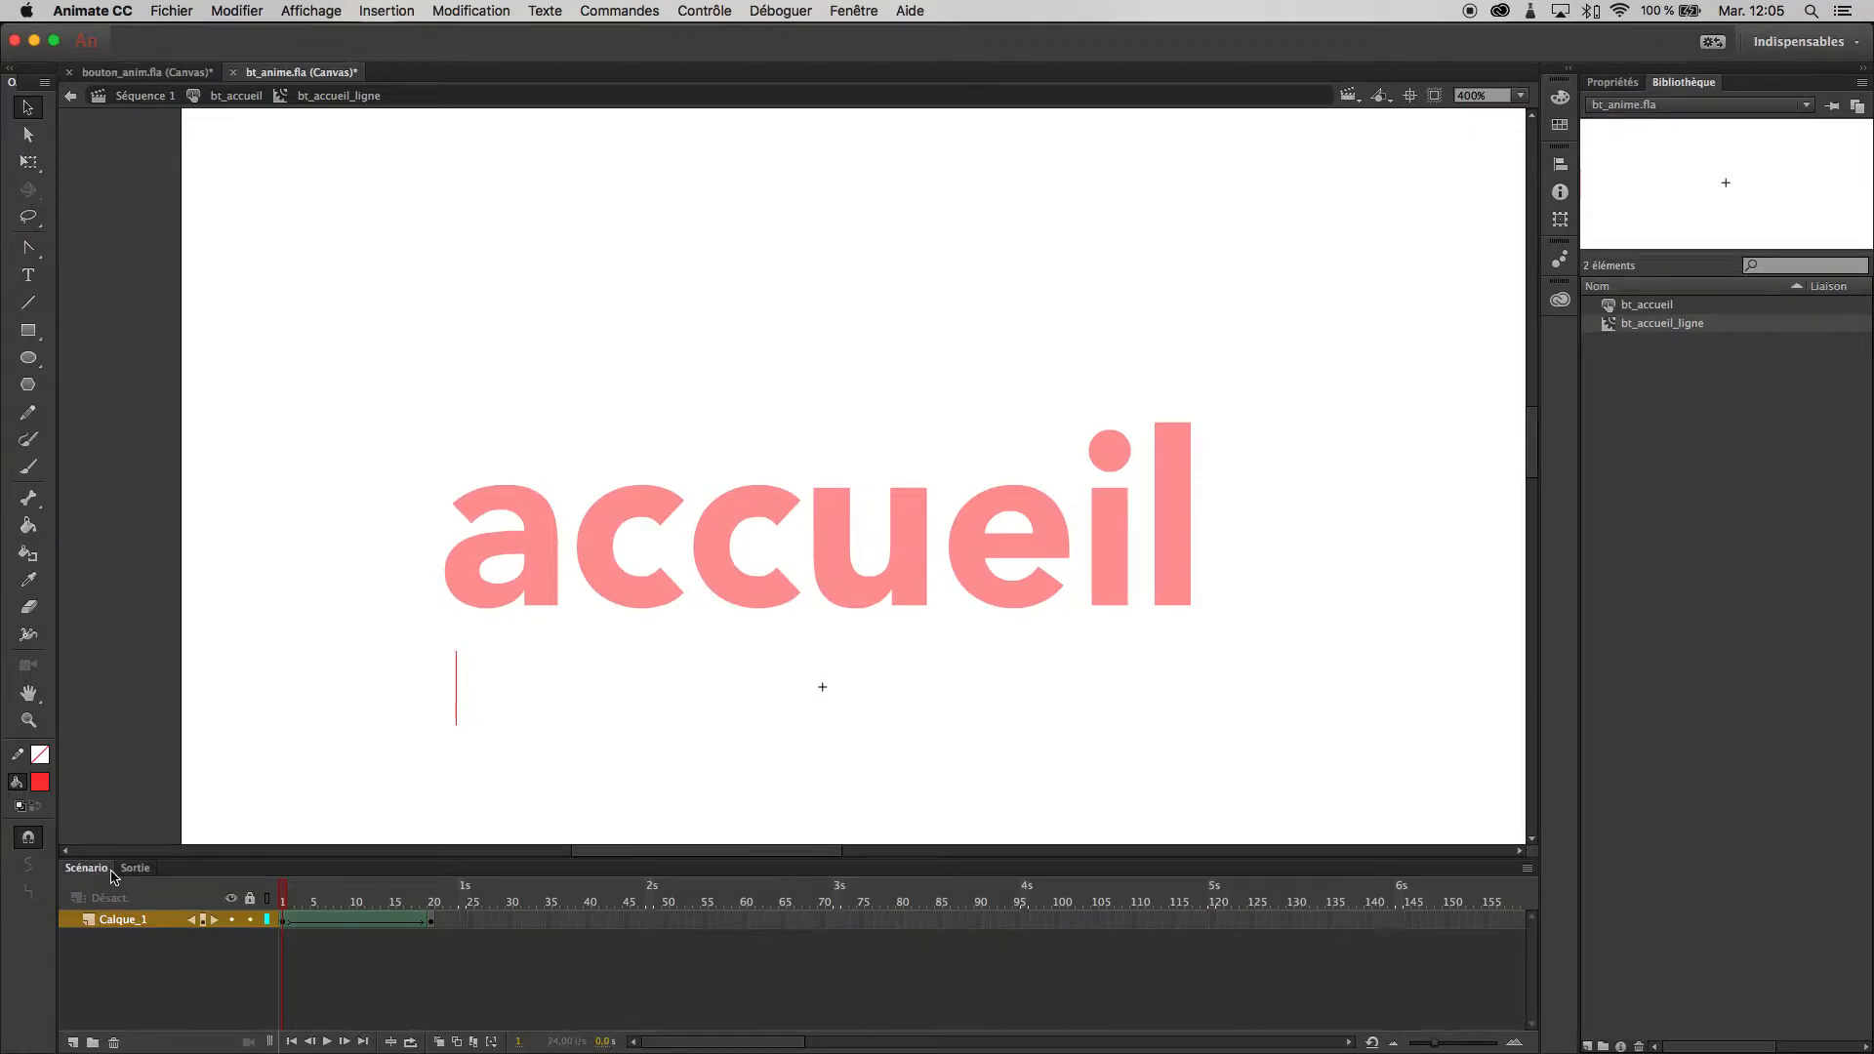
# - For the frame 20 keyframe, use the Actions wizard to choose the Stop action applied to This timeline
pyautogui.moveTo(285, 899); pyautogui.dragTo(431, 907)
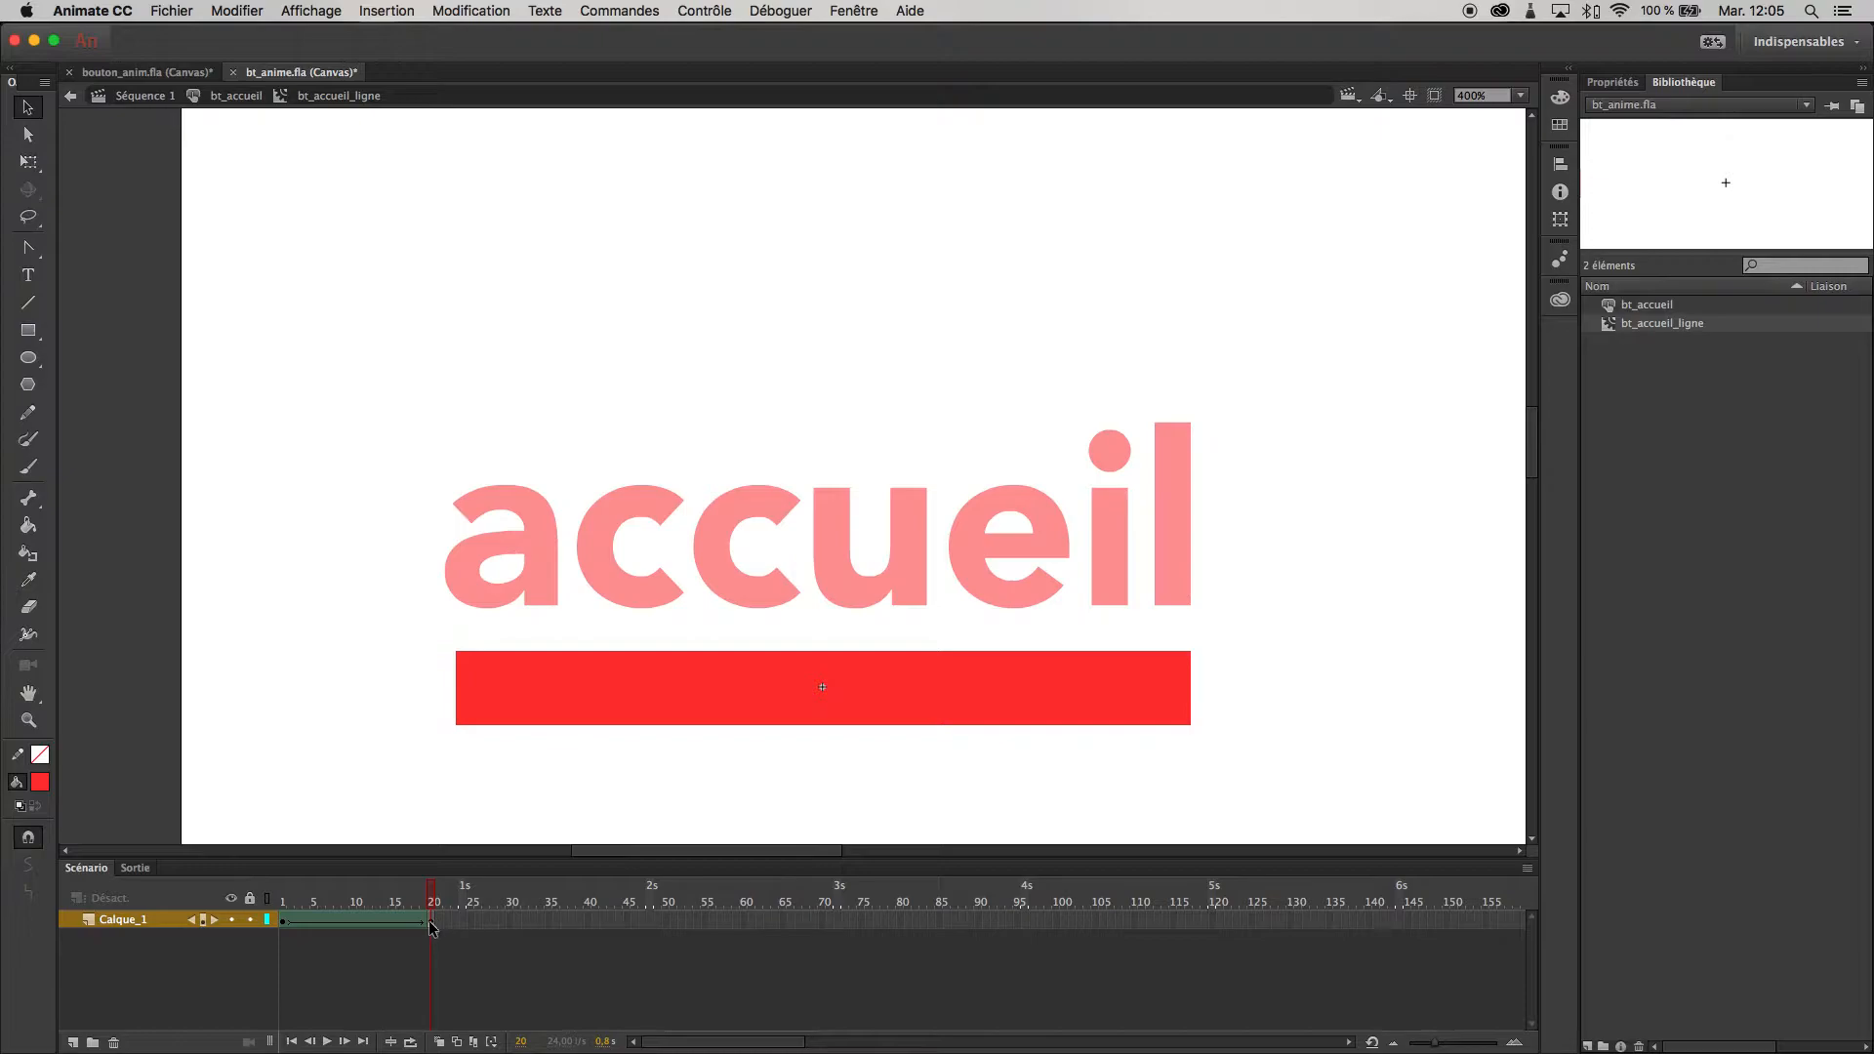
pyautogui.click(432, 922)
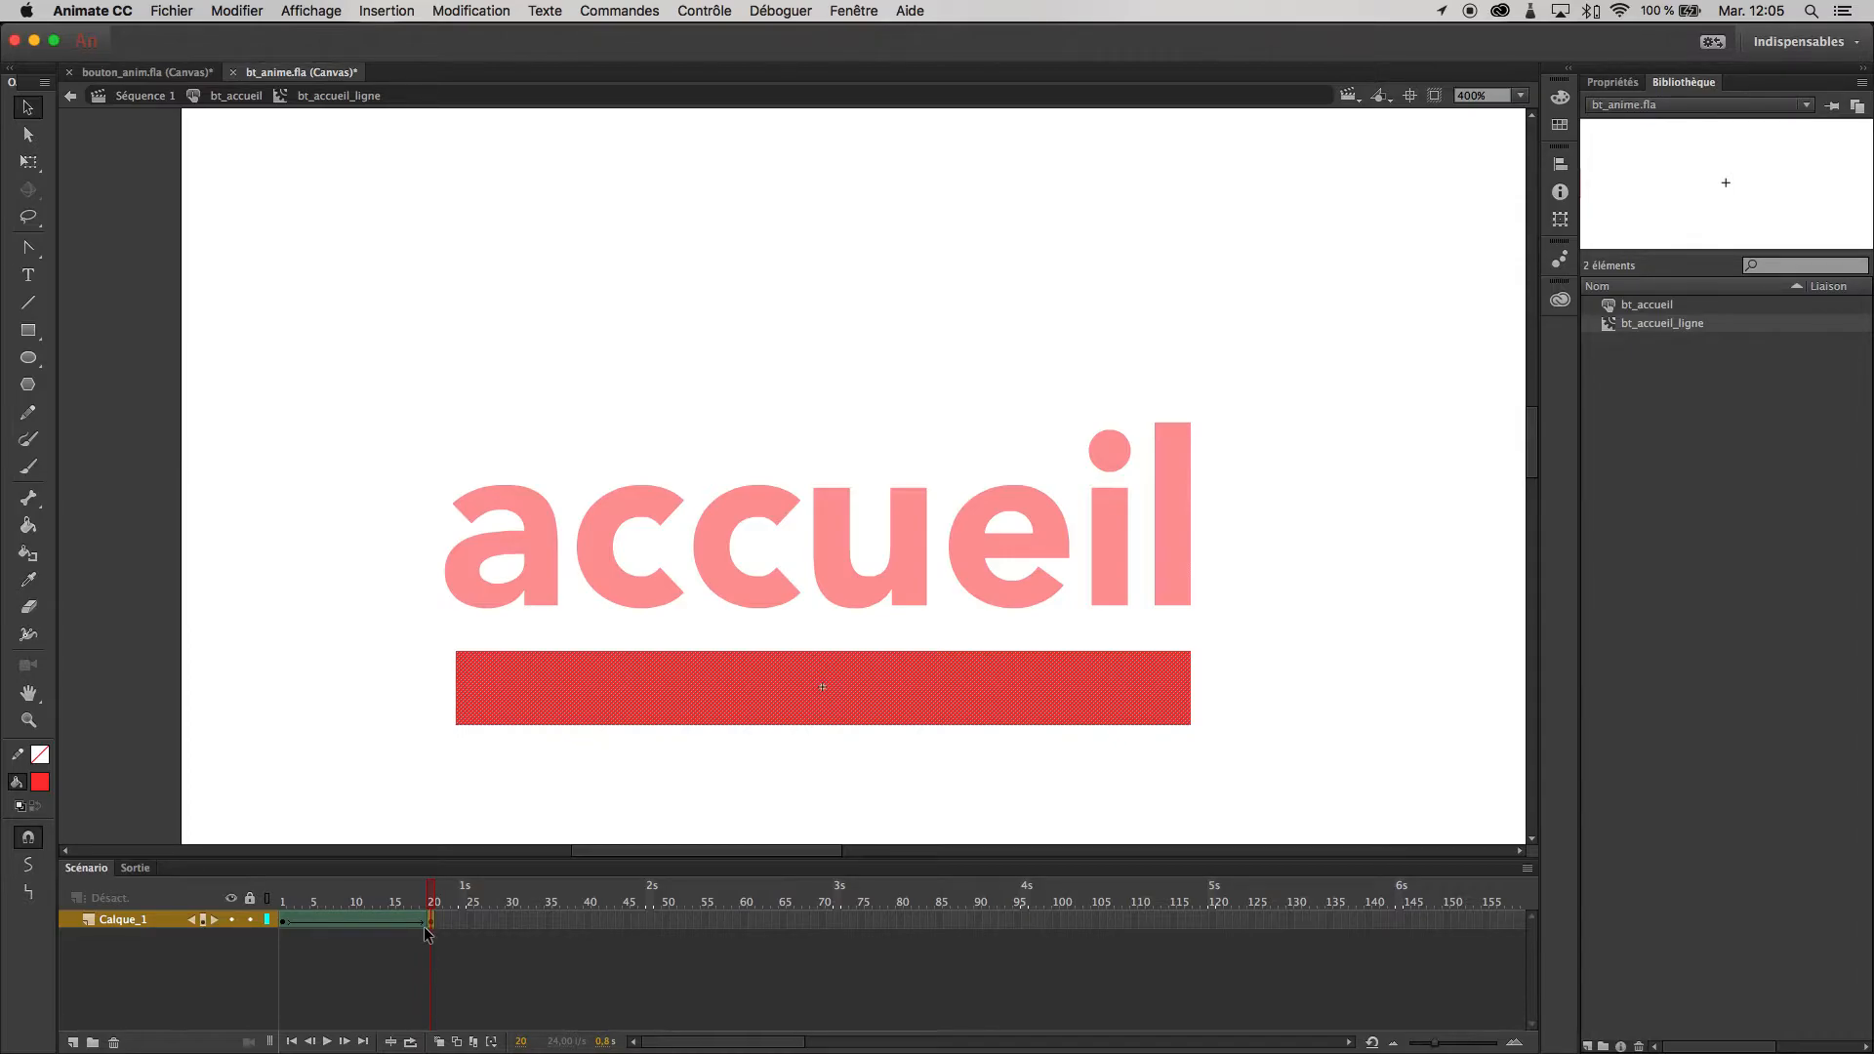
pyautogui.click(850, 11)
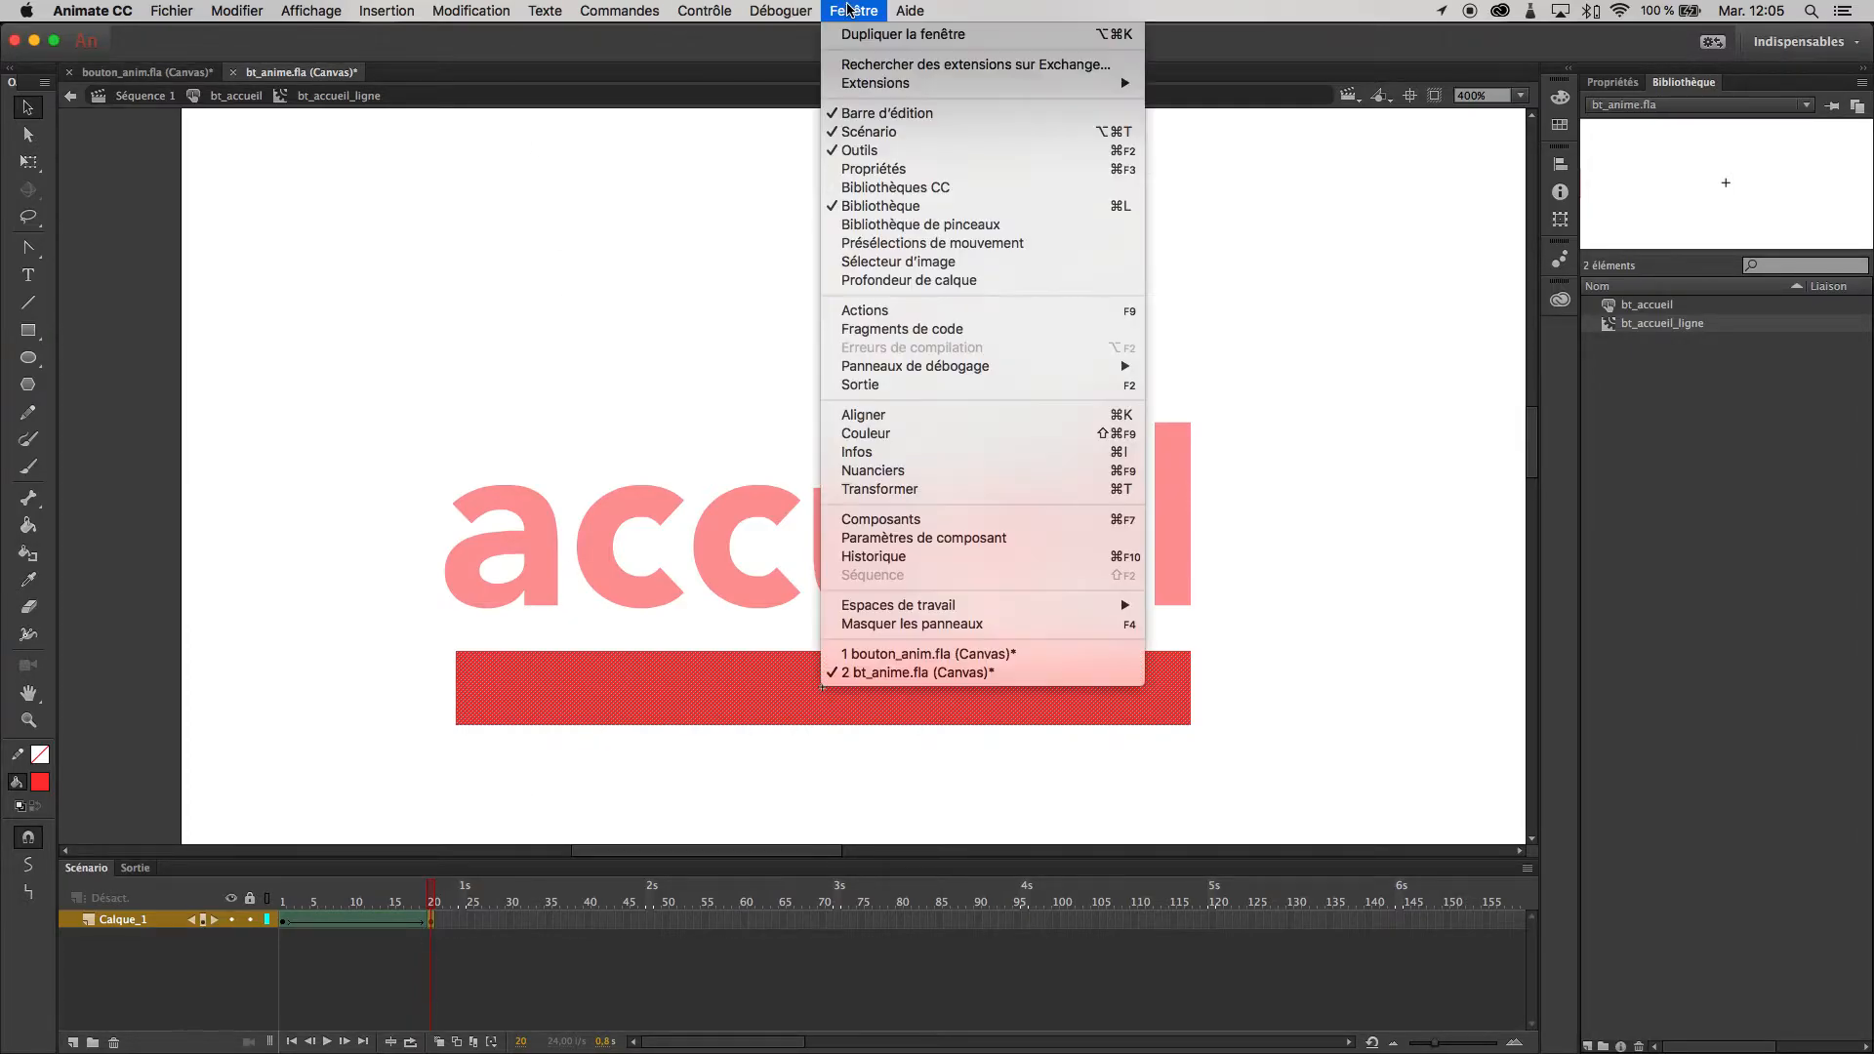
pyautogui.click(894, 311)
pyautogui.moveTo(581, 33); pyautogui.dragTo(1067, 425)
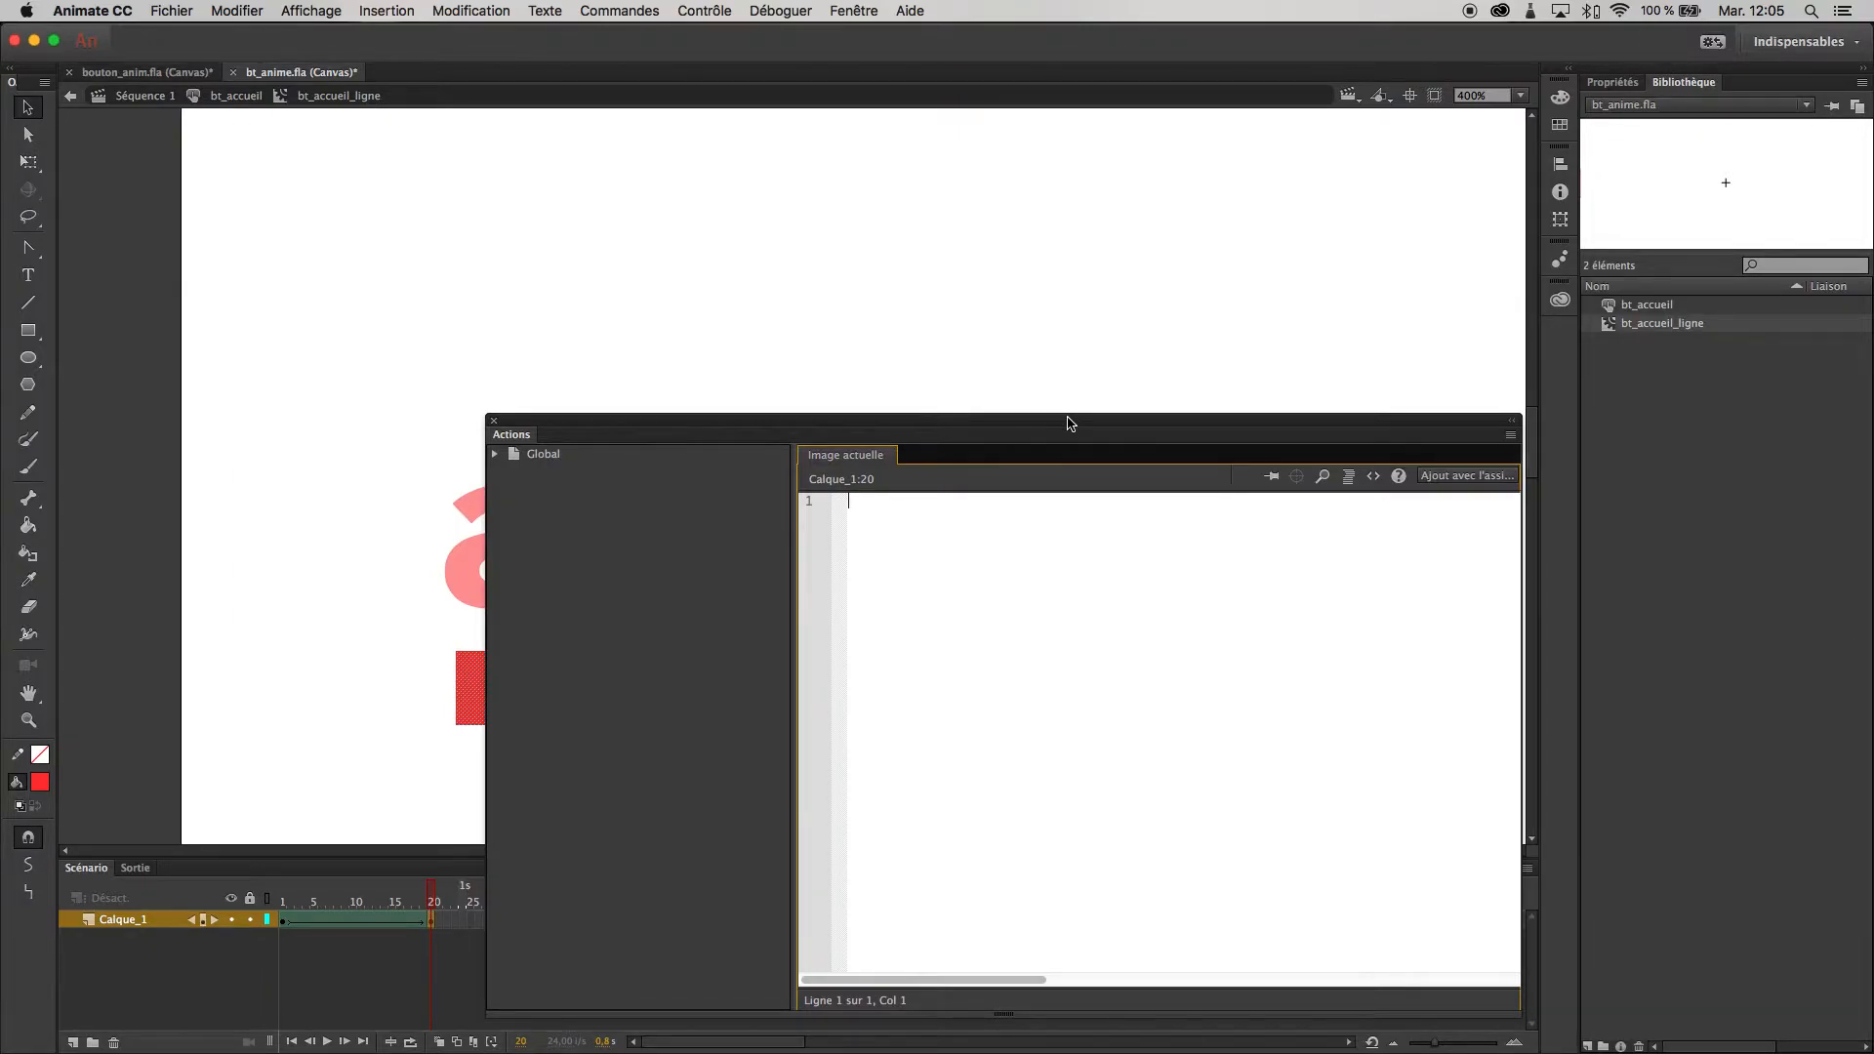
pyautogui.click(1457, 477)
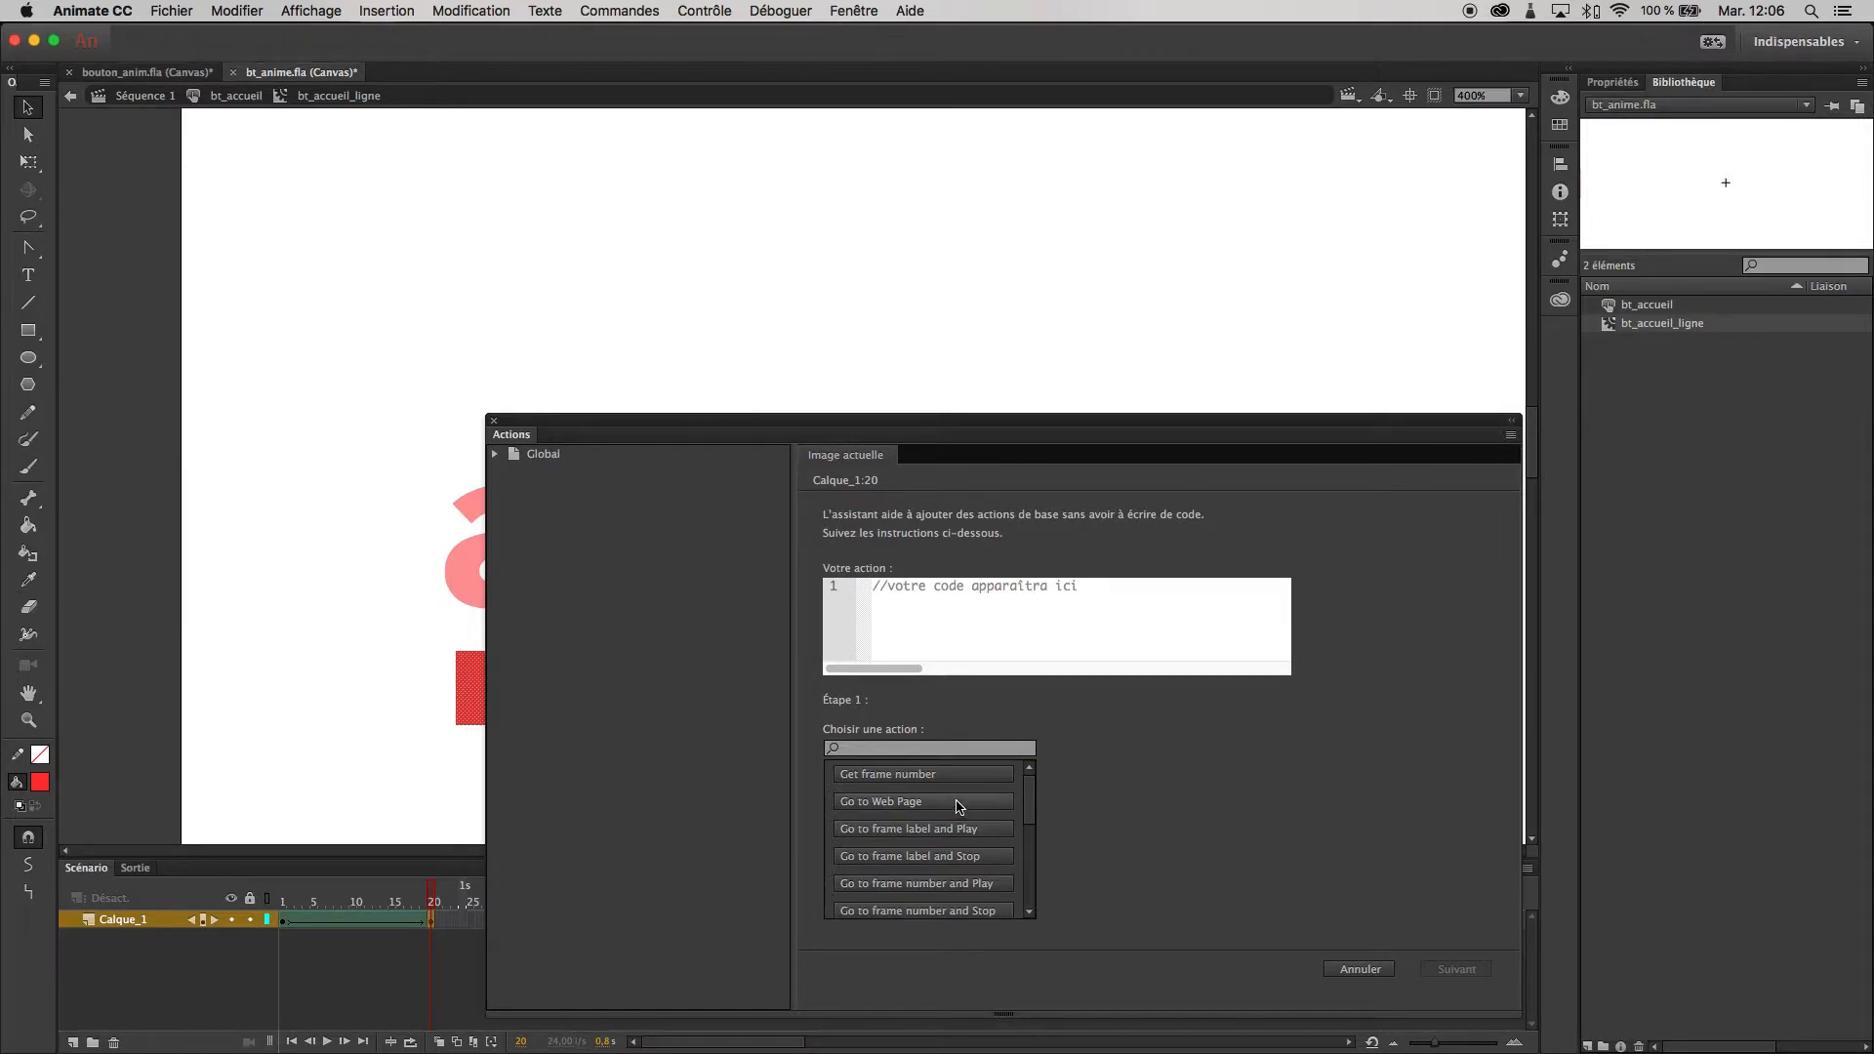
pyautogui.scroll(-1, 1032, 808)
pyautogui.moveTo(1030, 806); pyautogui.dragTo(1036, 905)
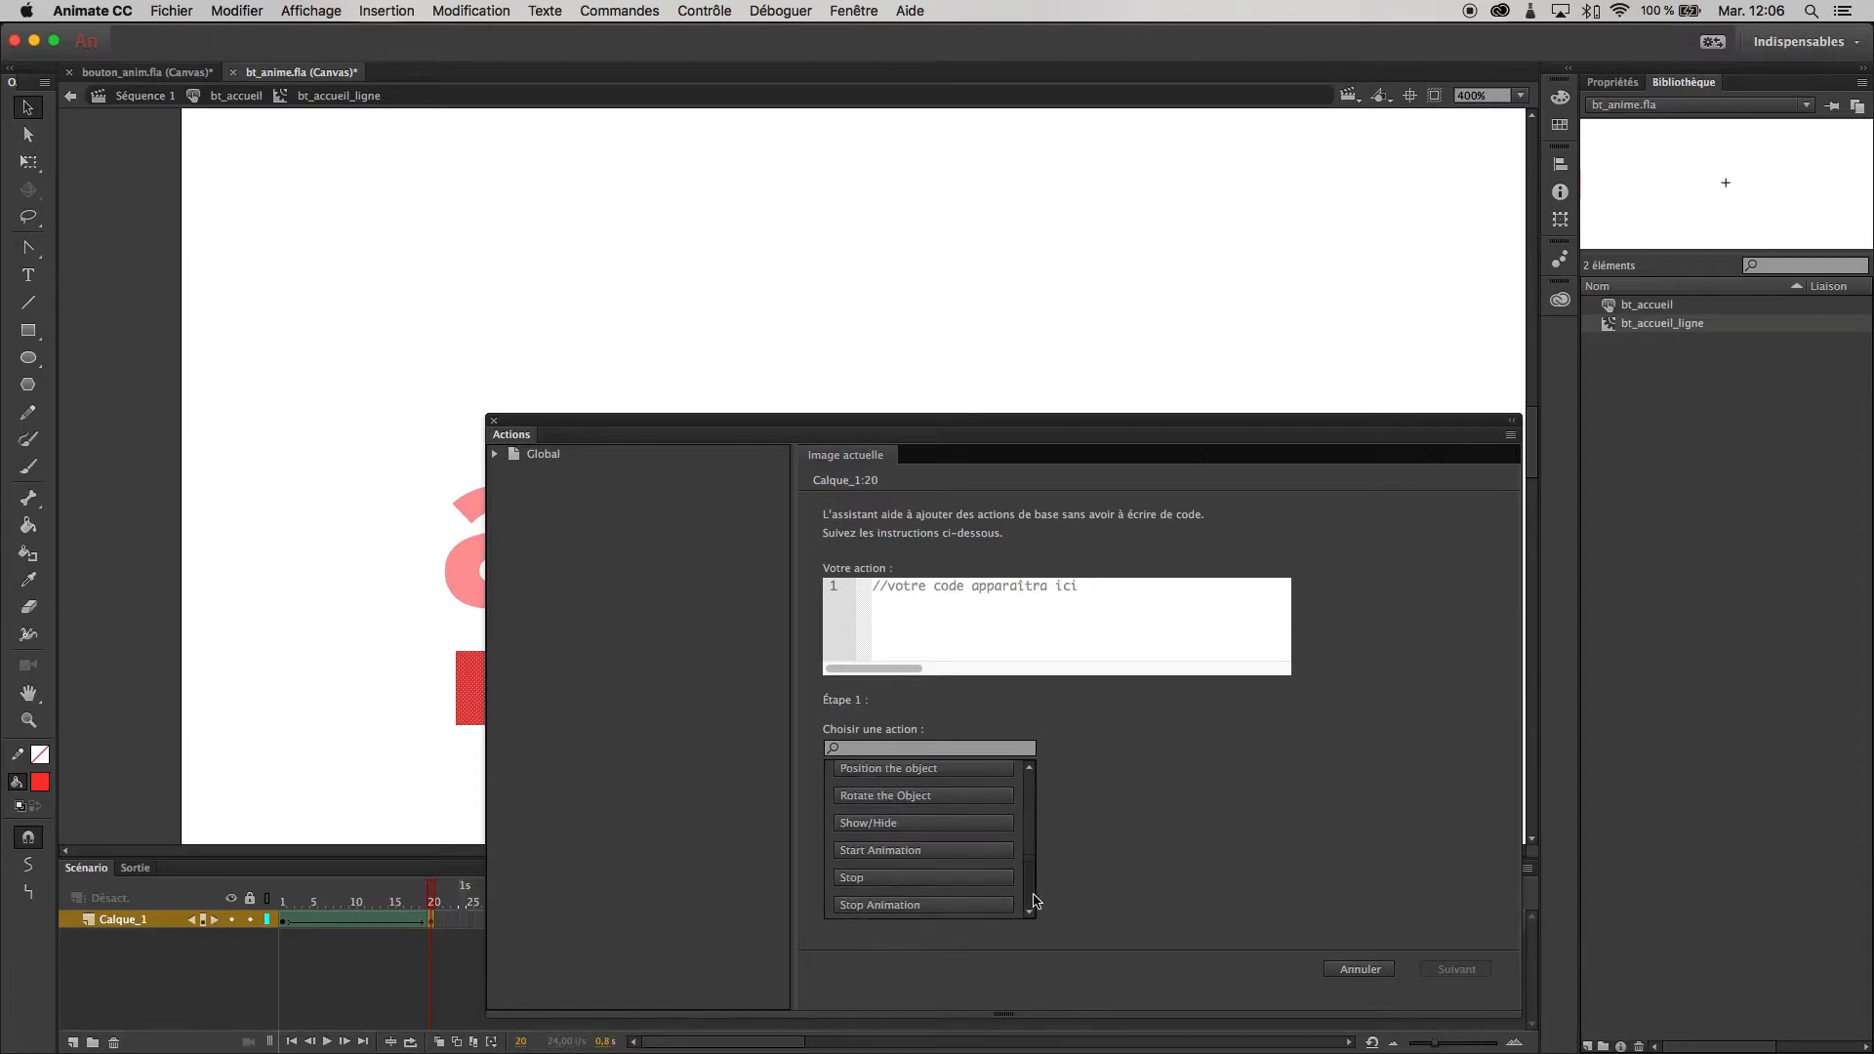
pyautogui.click(871, 880)
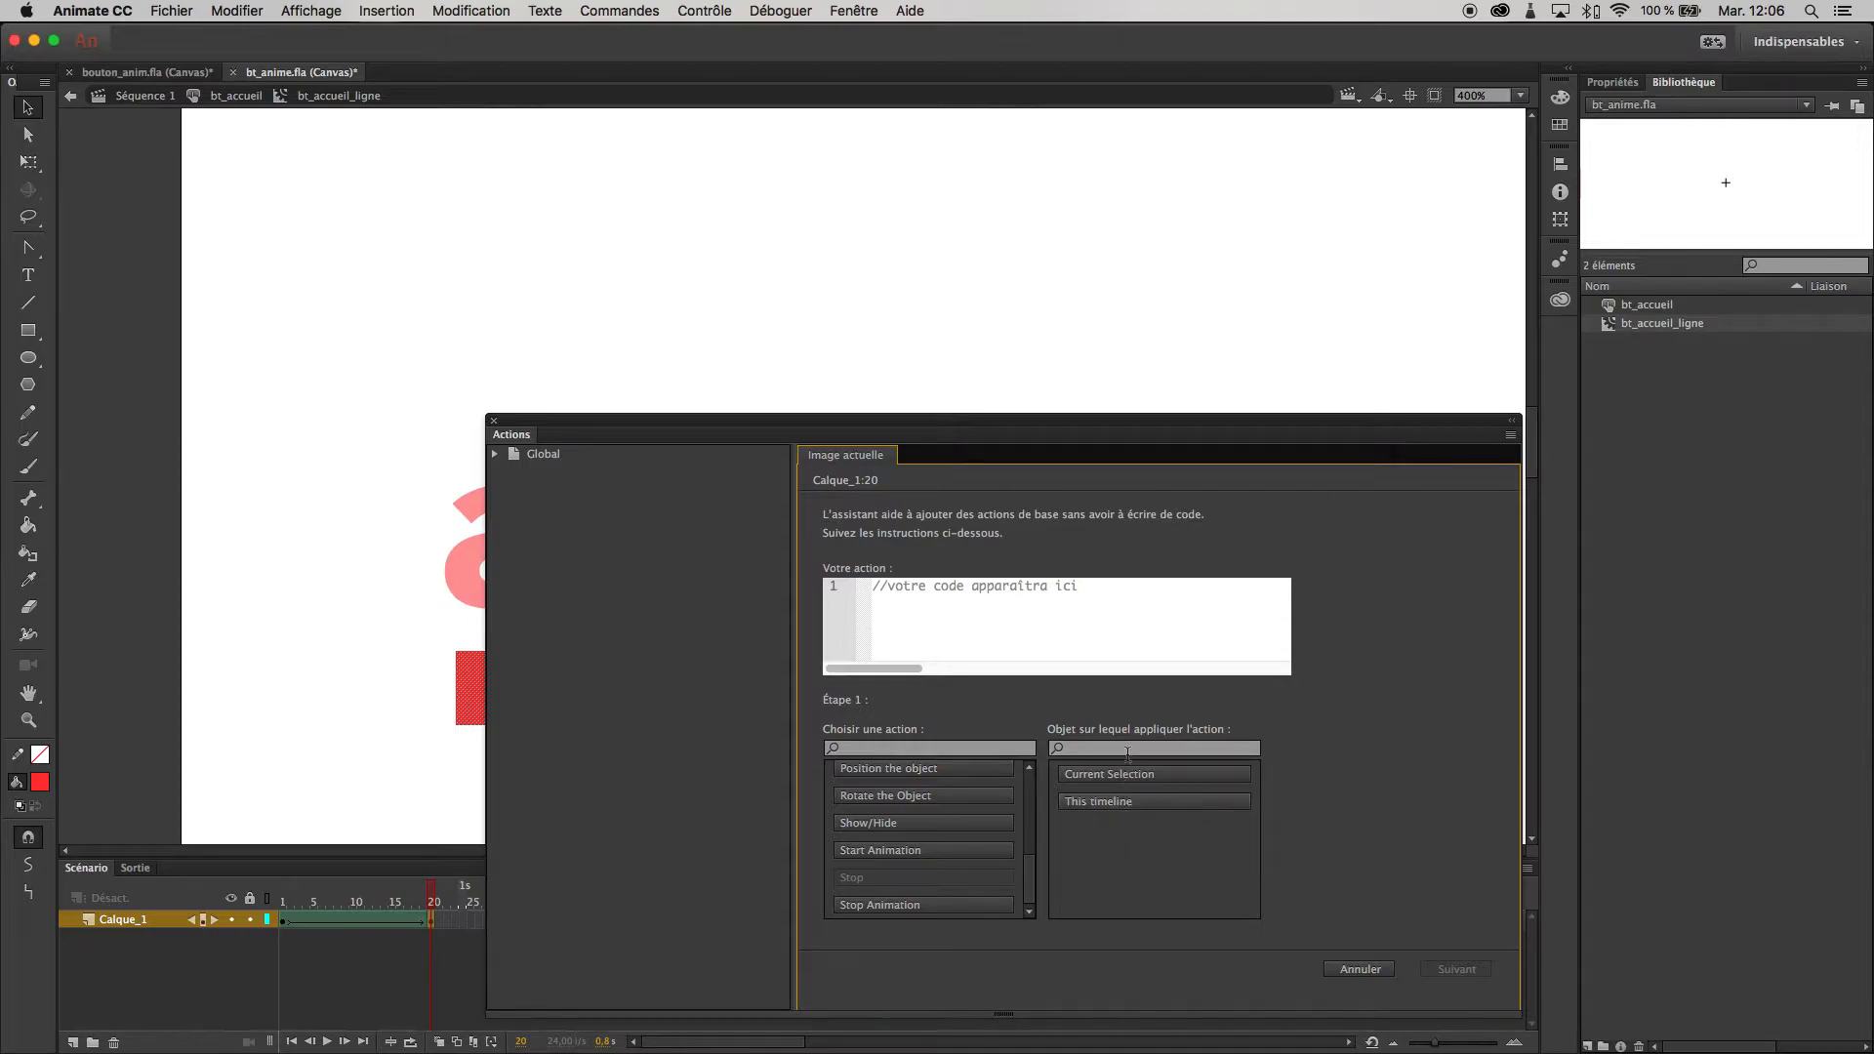
pyautogui.click(1130, 802)
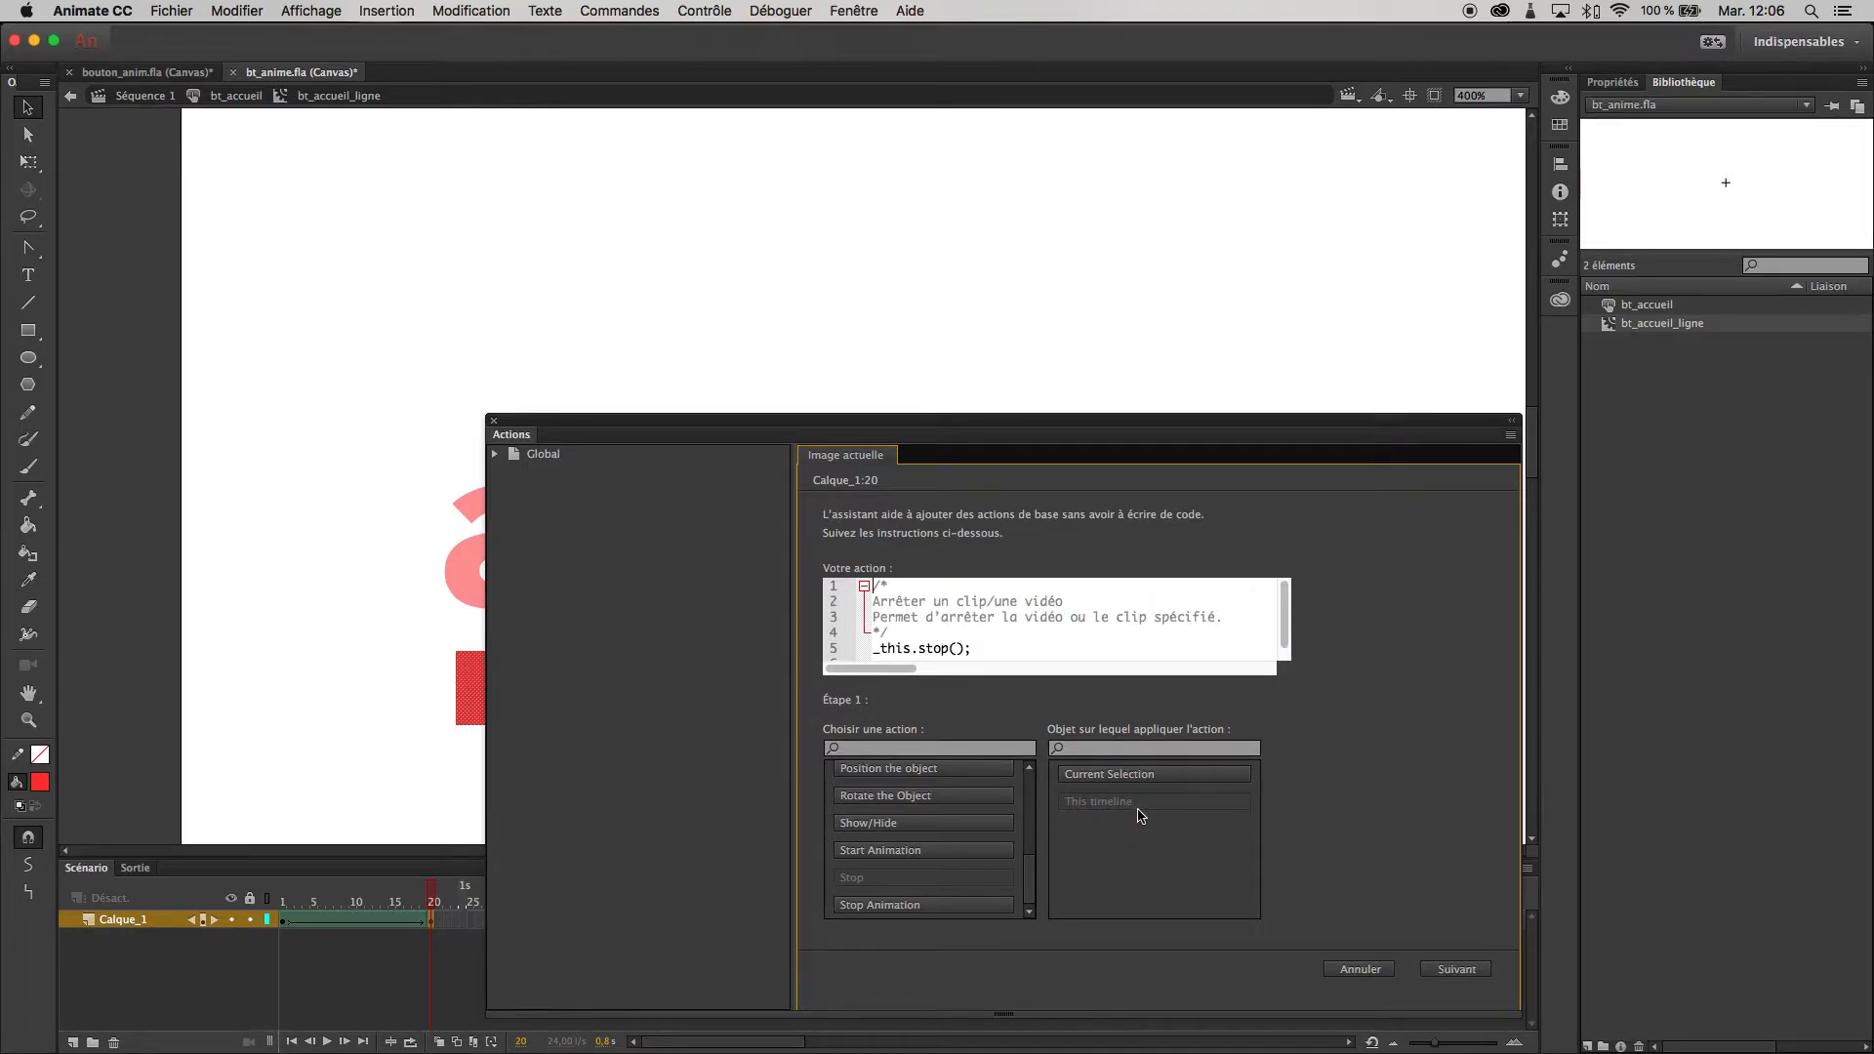
# - Set the stop action's trigger to With this frame, add it to the script and go back to the bt_accueil button
pyautogui.click(1476, 970)
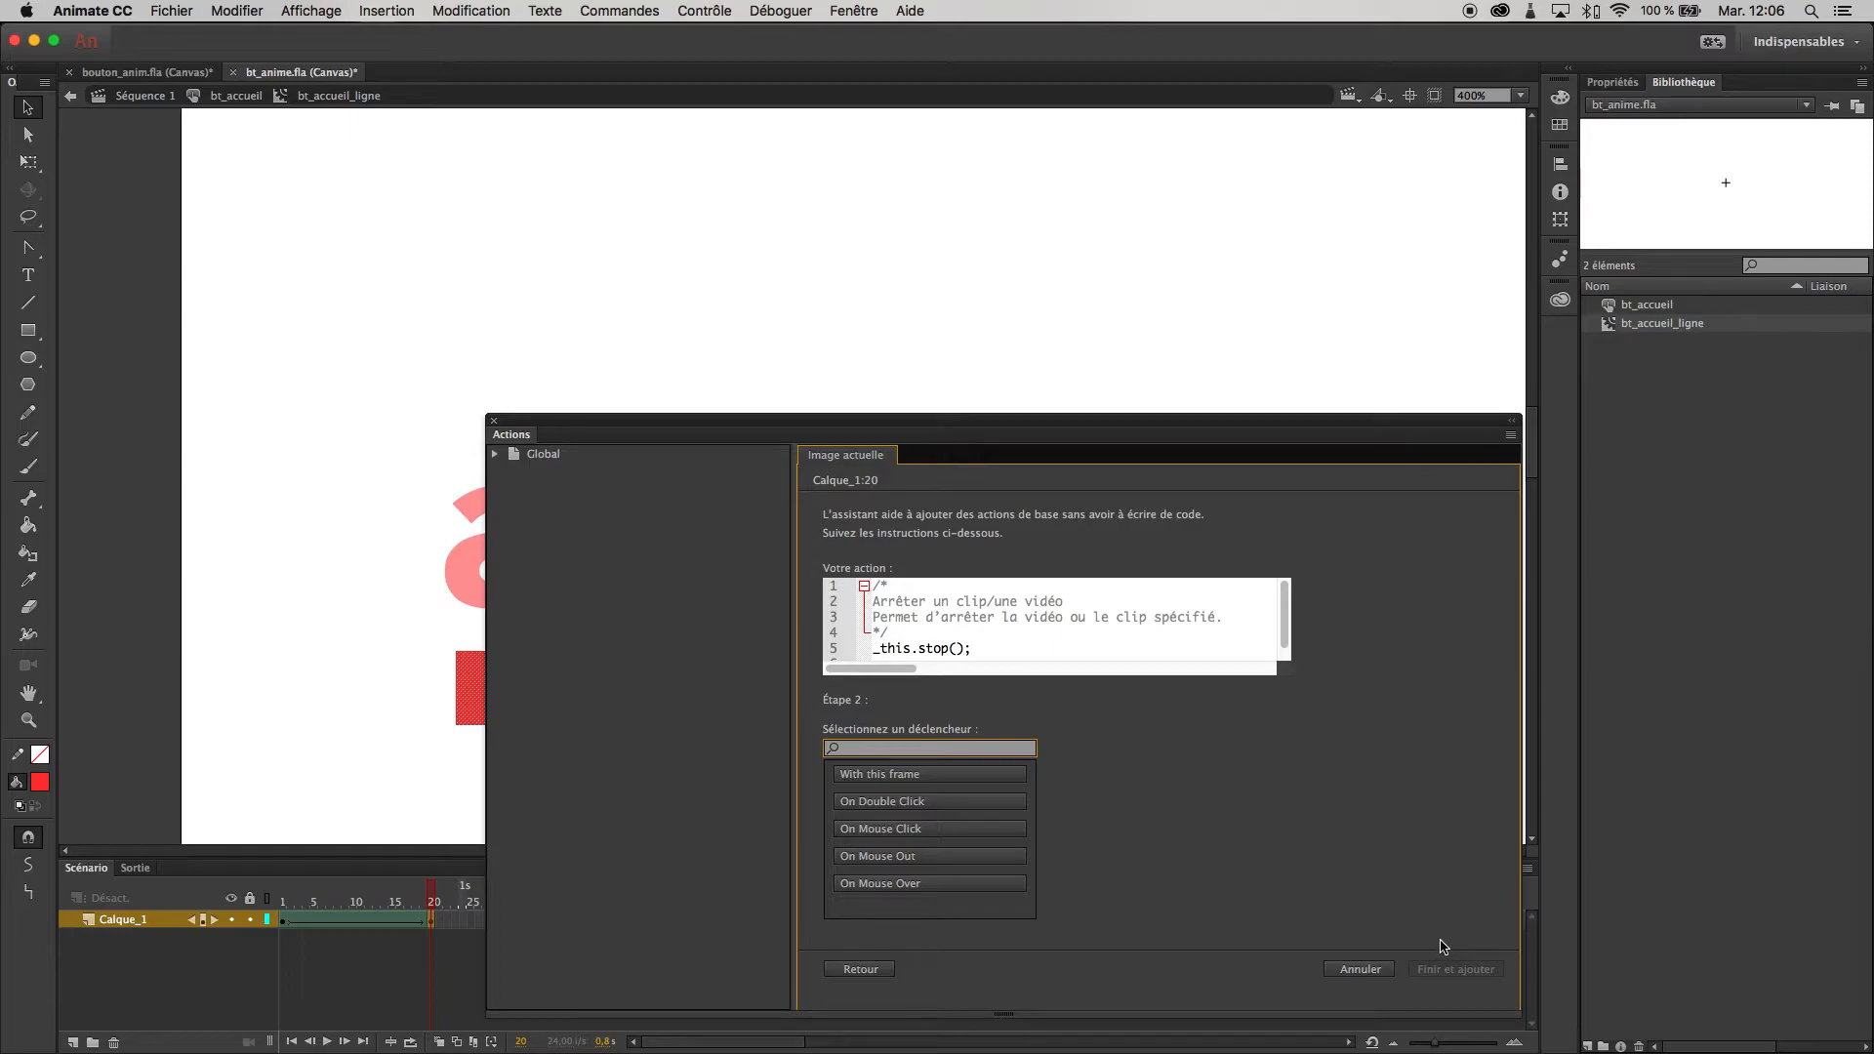
pyautogui.click(934, 780)
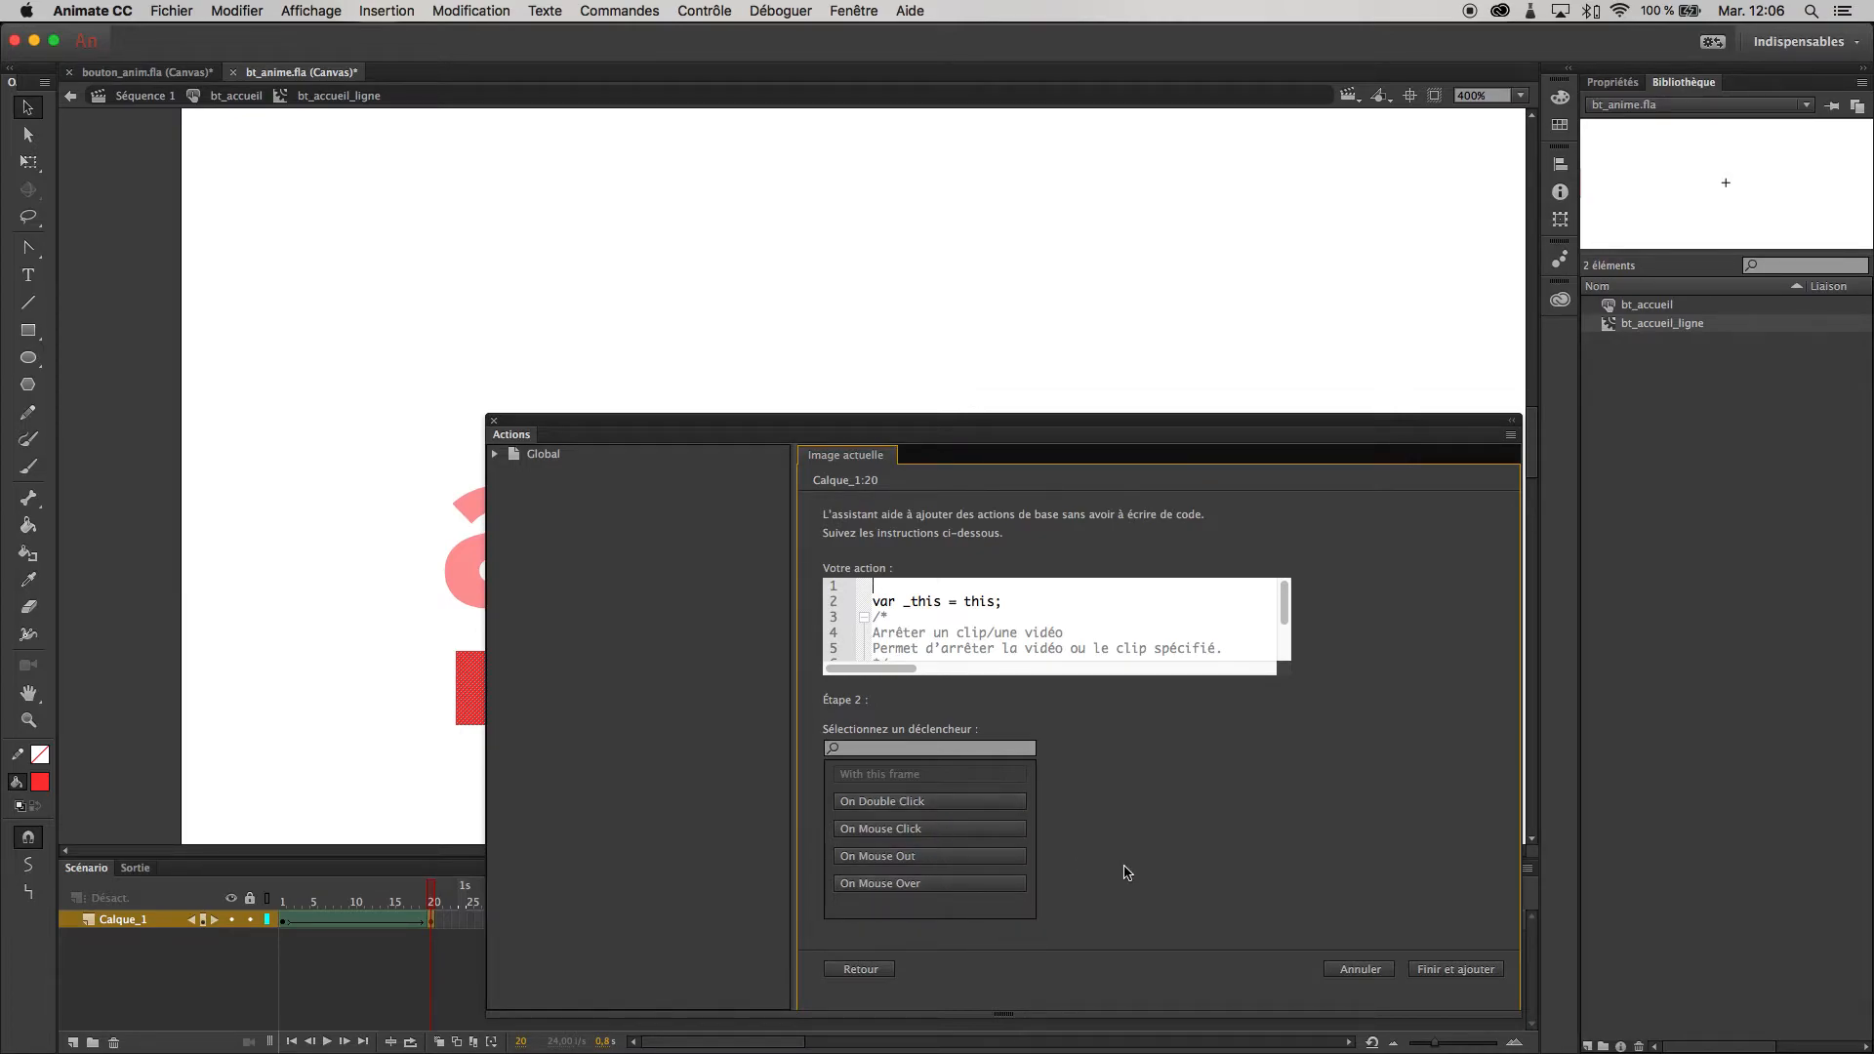
pyautogui.click(1479, 970)
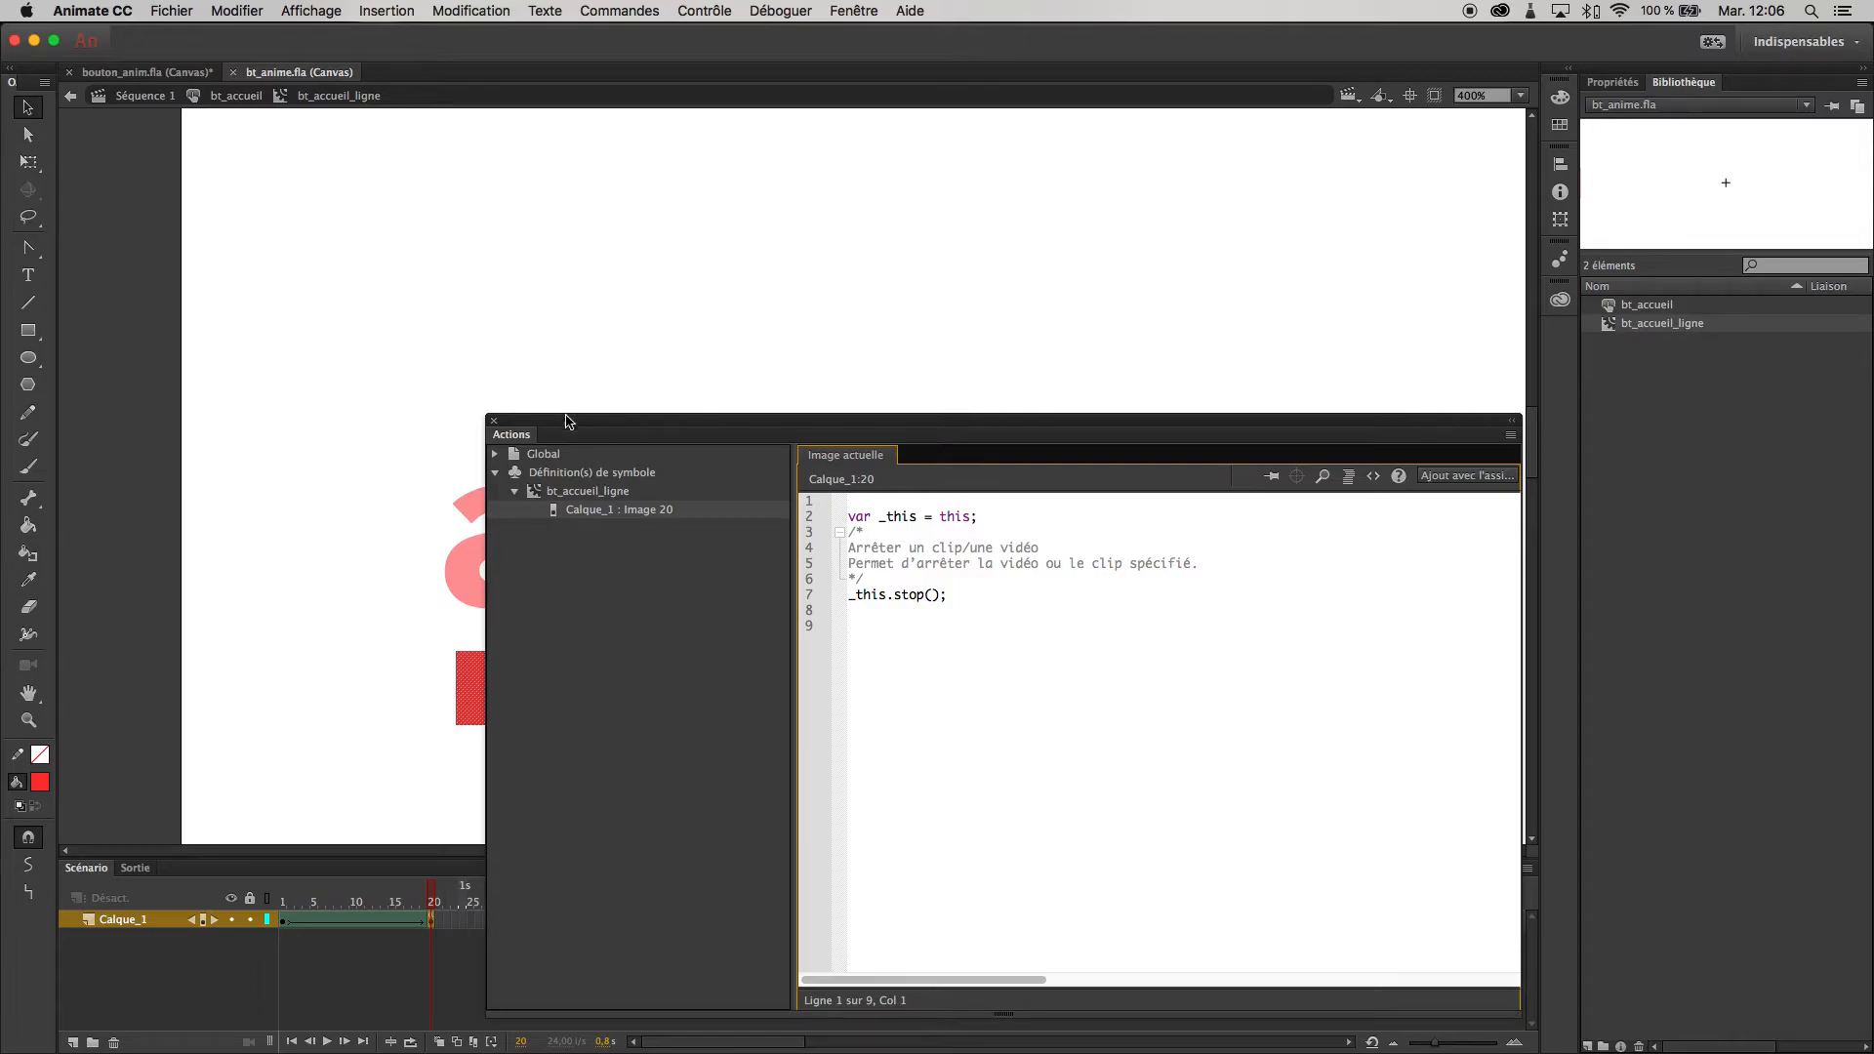
pyautogui.click(494, 423)
pyautogui.doubleClick(1341, 583)
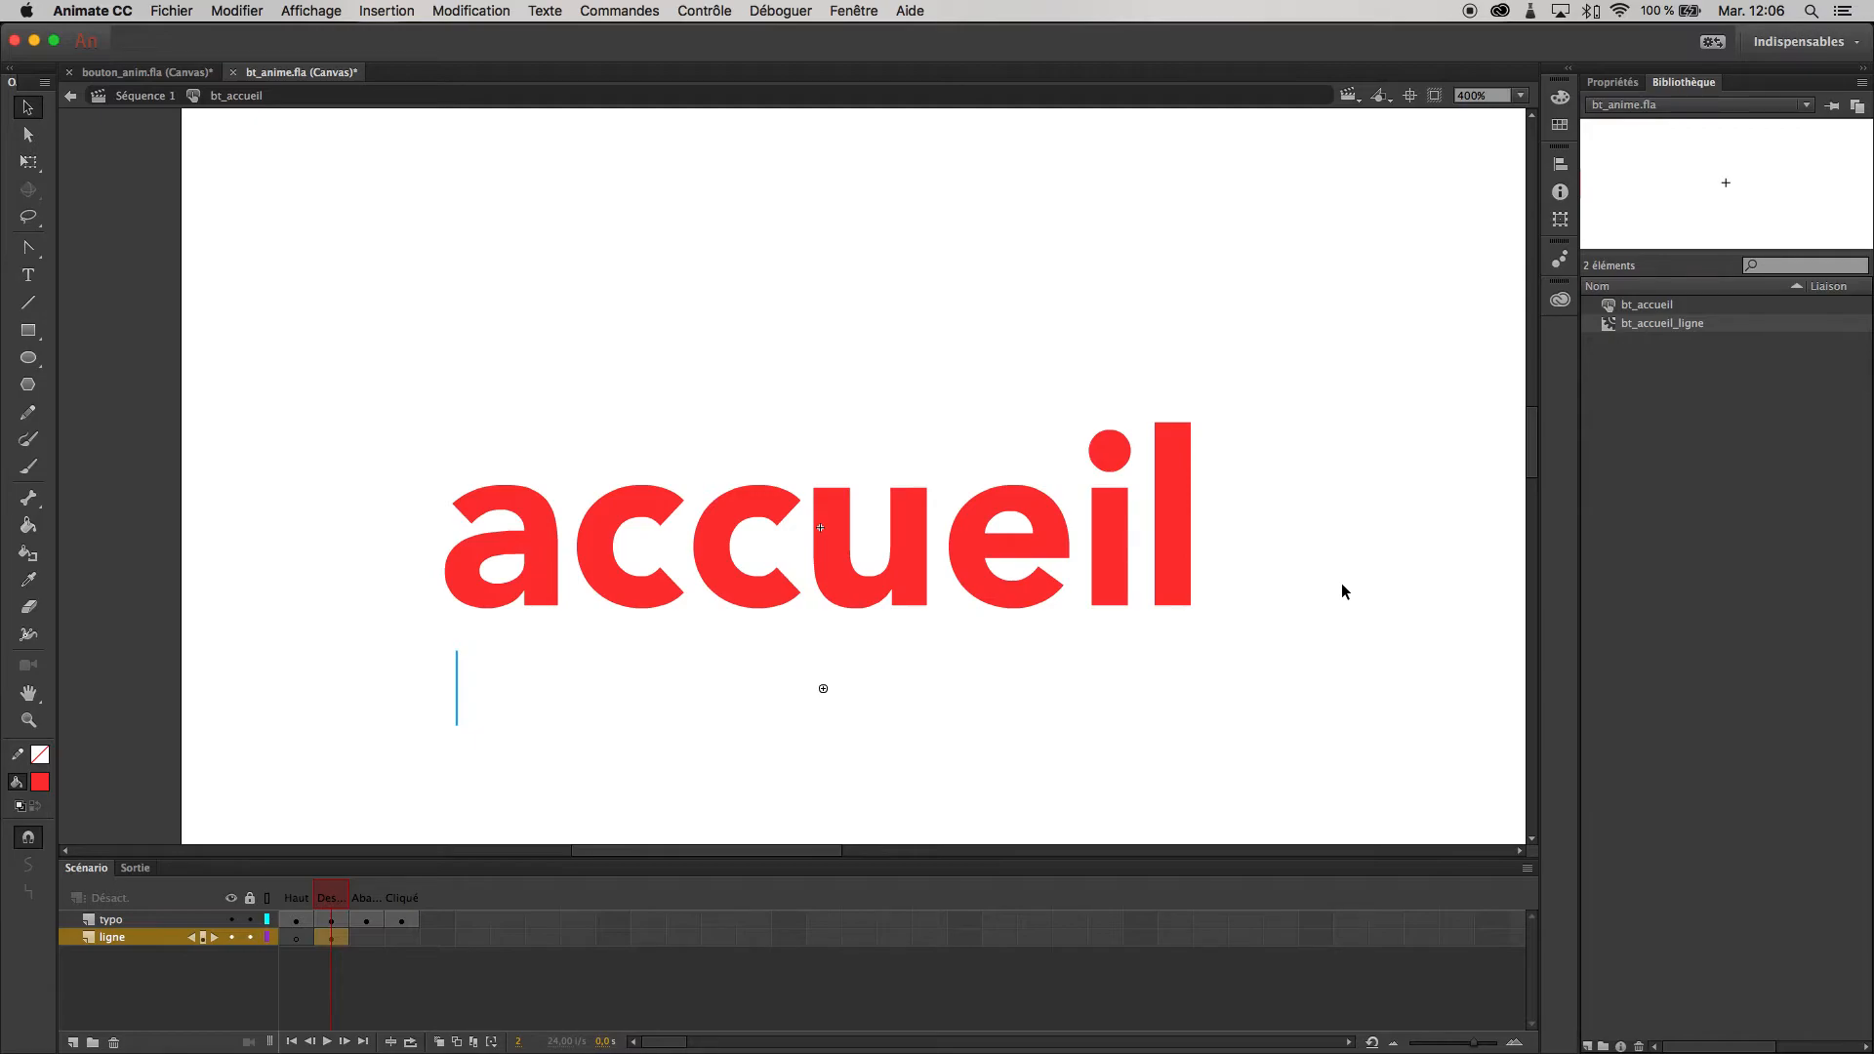
# - Test the button in the browser with the stop action in place, close the preview and return to the timeline
pyautogui.press('super+Return')
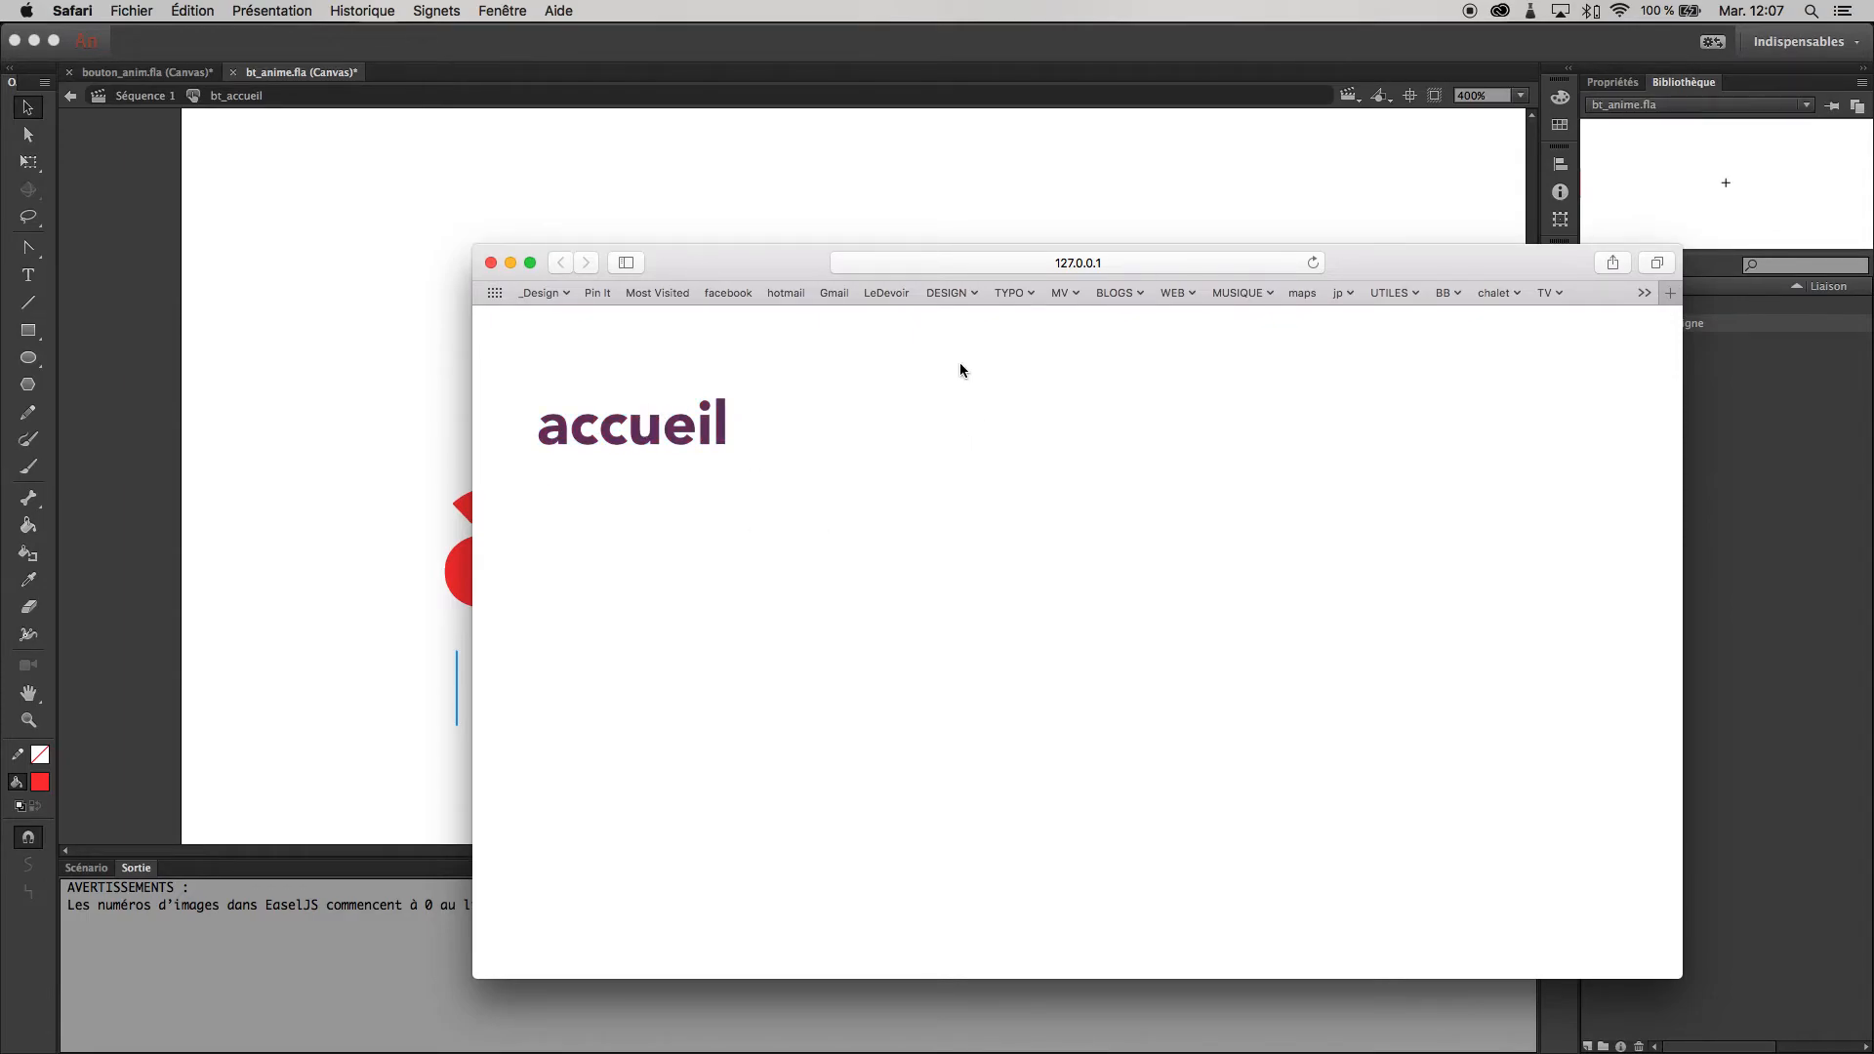
pyautogui.click(491, 264)
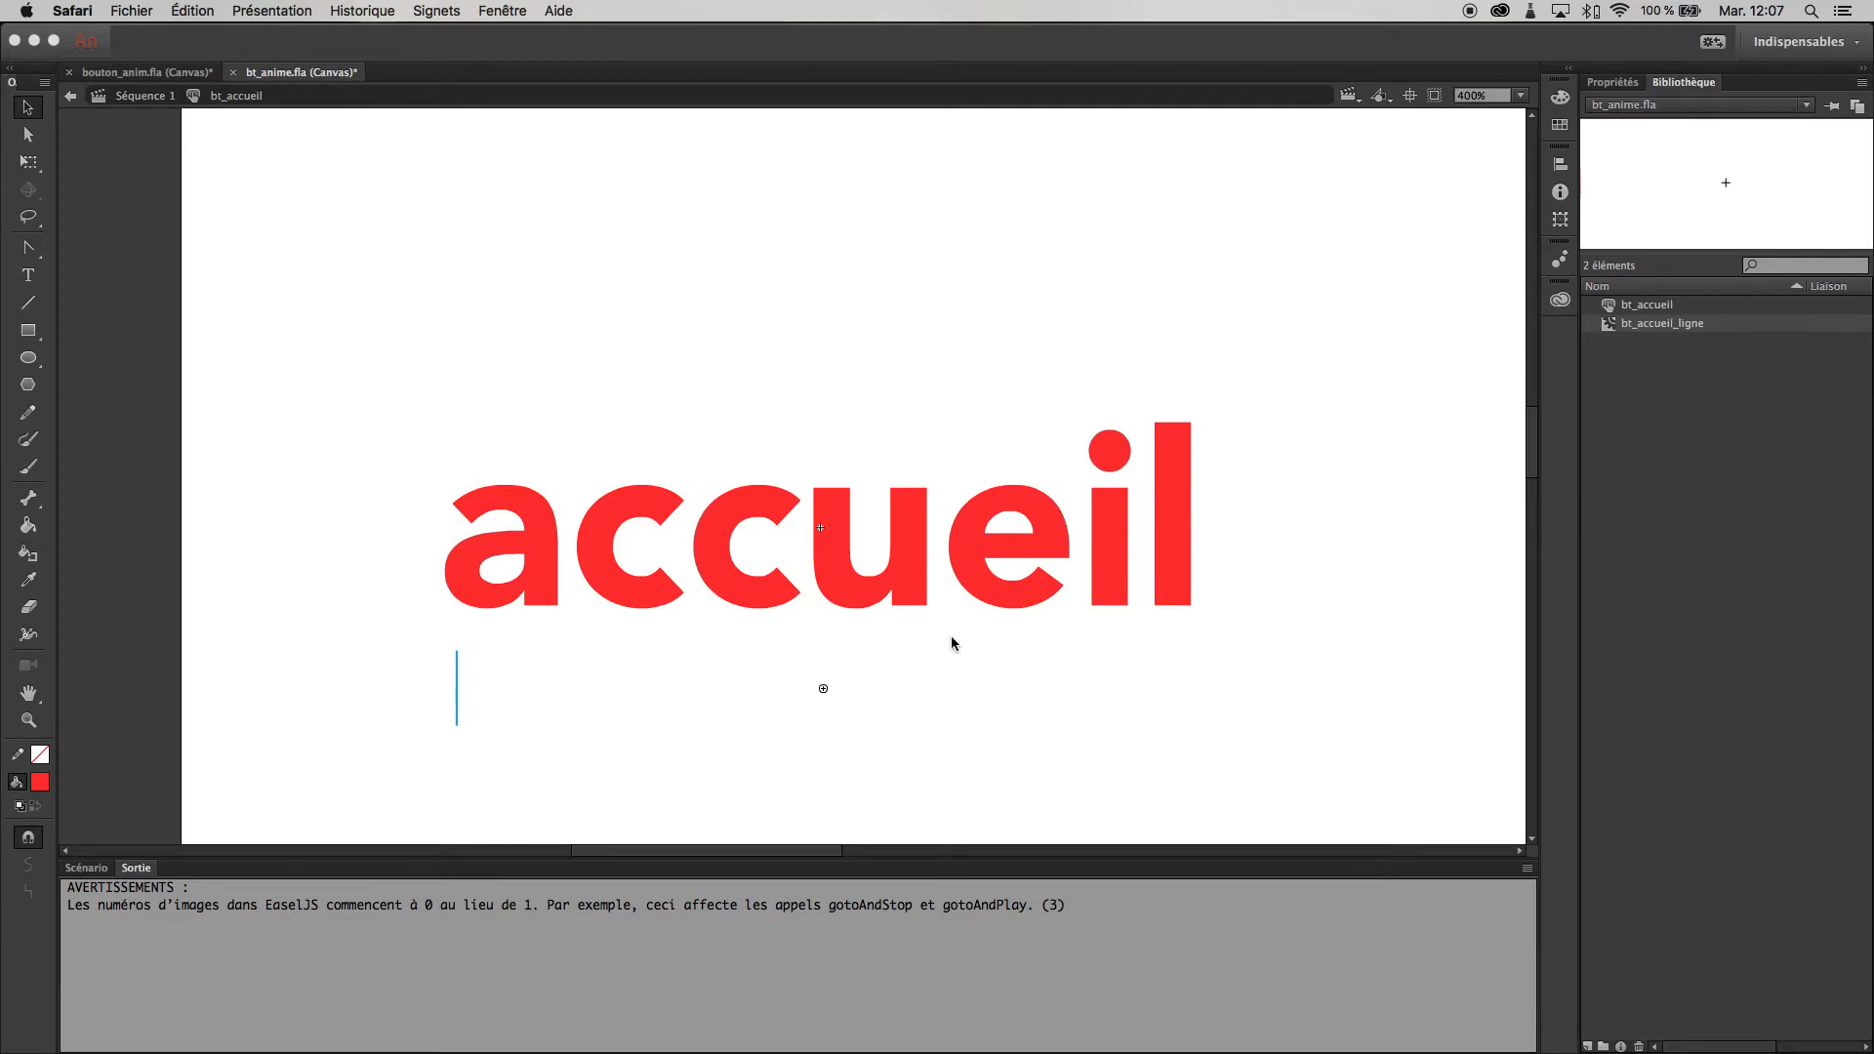
pyautogui.click(93, 872)
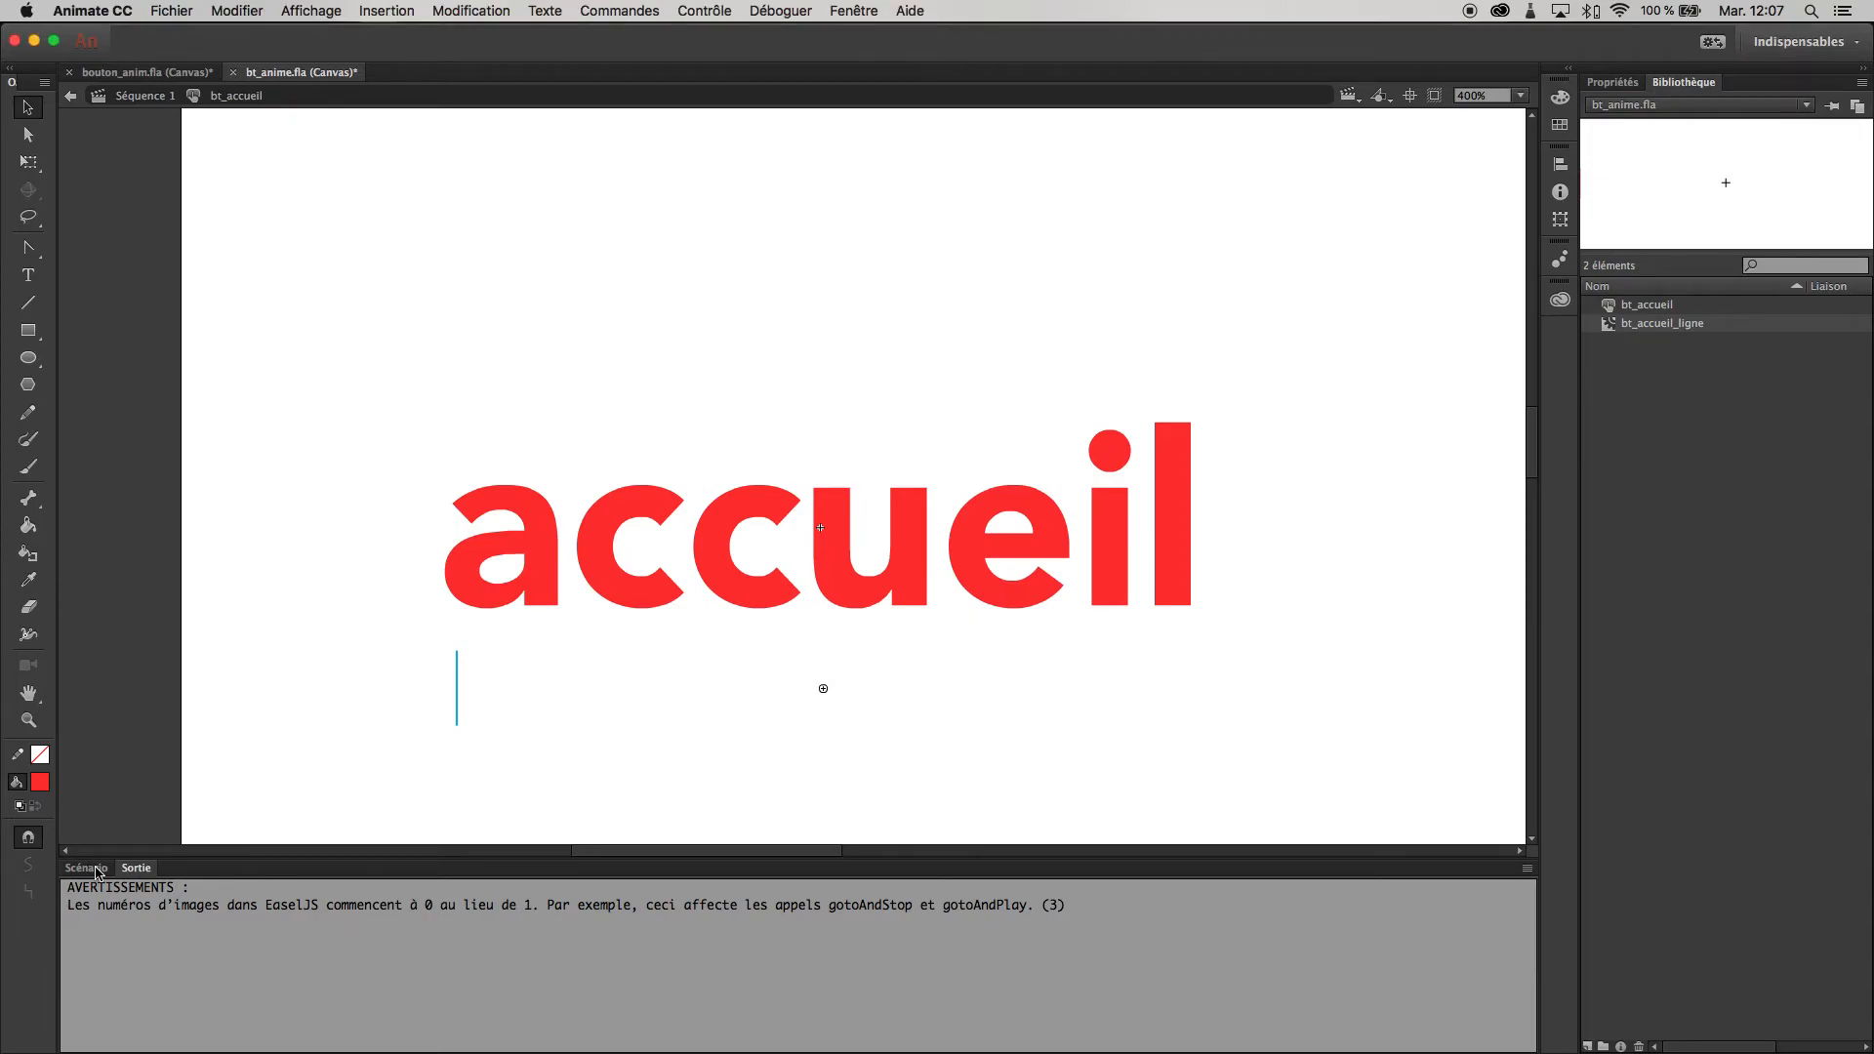
pyautogui.click(94, 874)
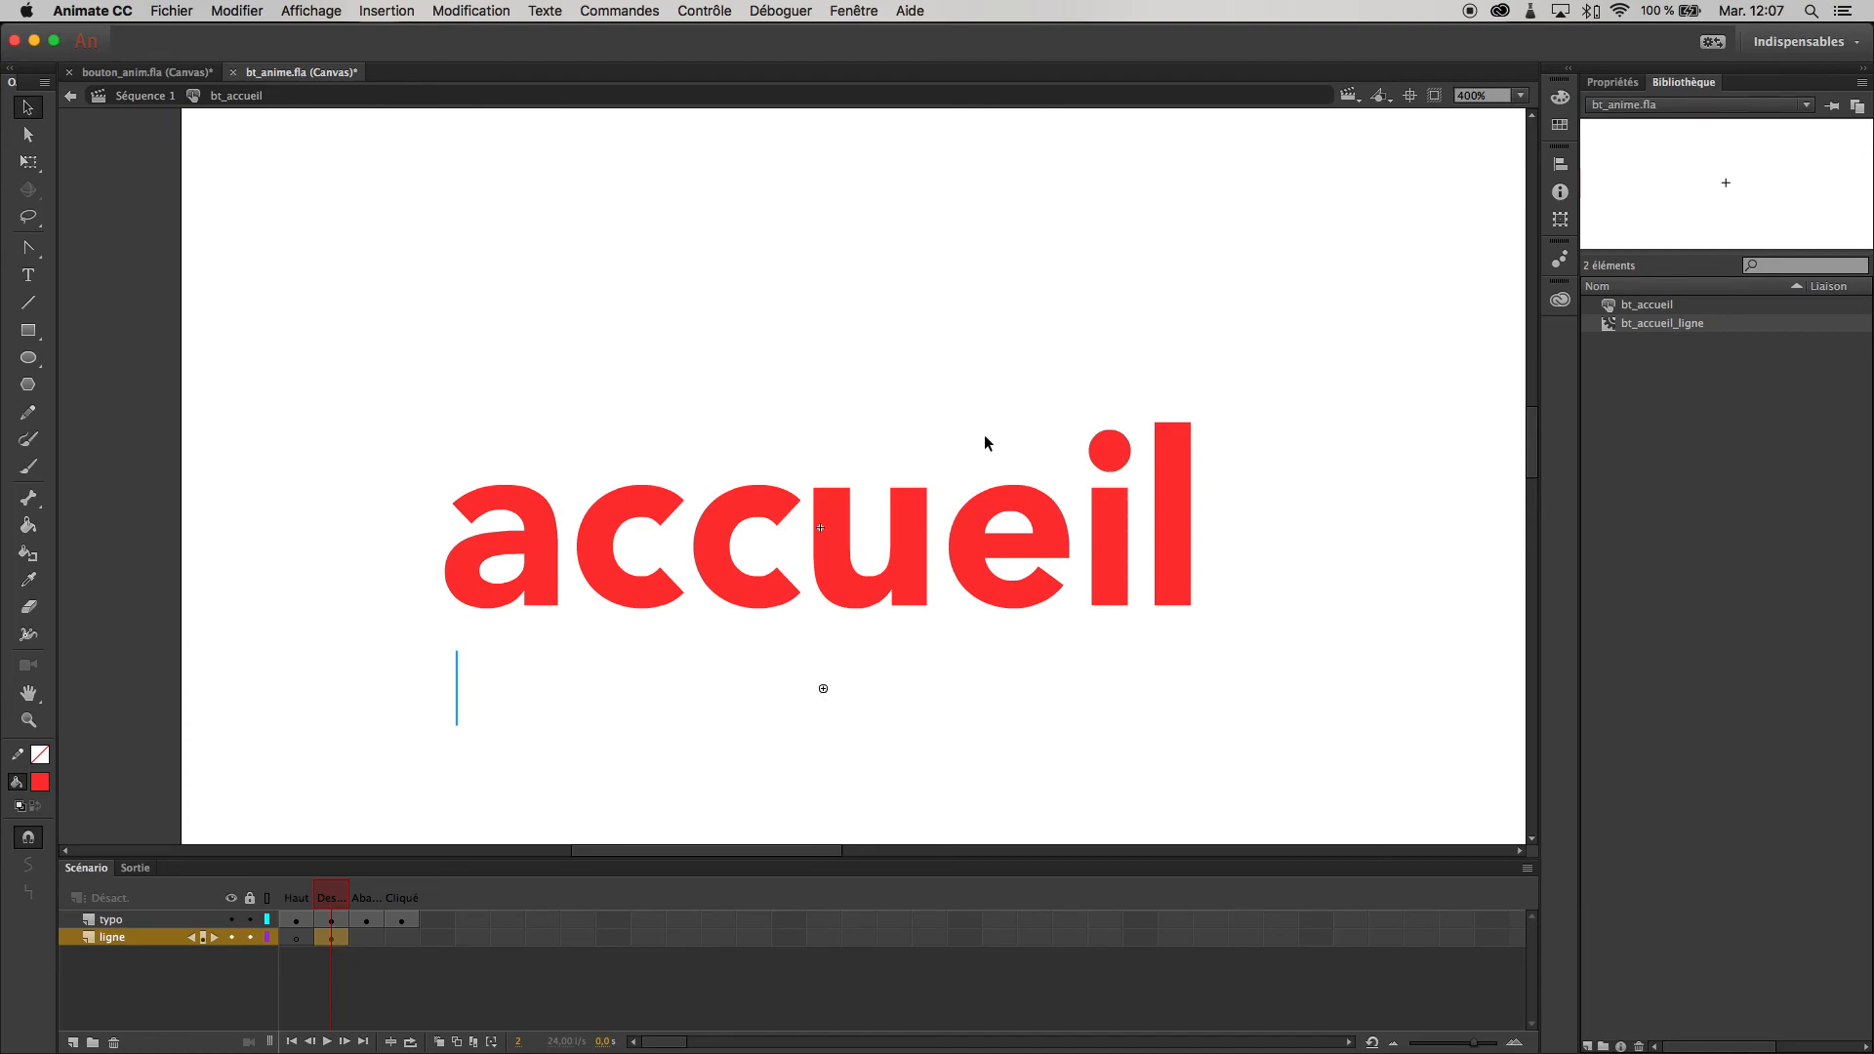
# - View the stage at 100% and test the button's animated underline on hover in the browser again
pyautogui.press('z')
pyautogui.keyDown('alt'); pyautogui.click(1039, 468); pyautogui.keyUp('alt')
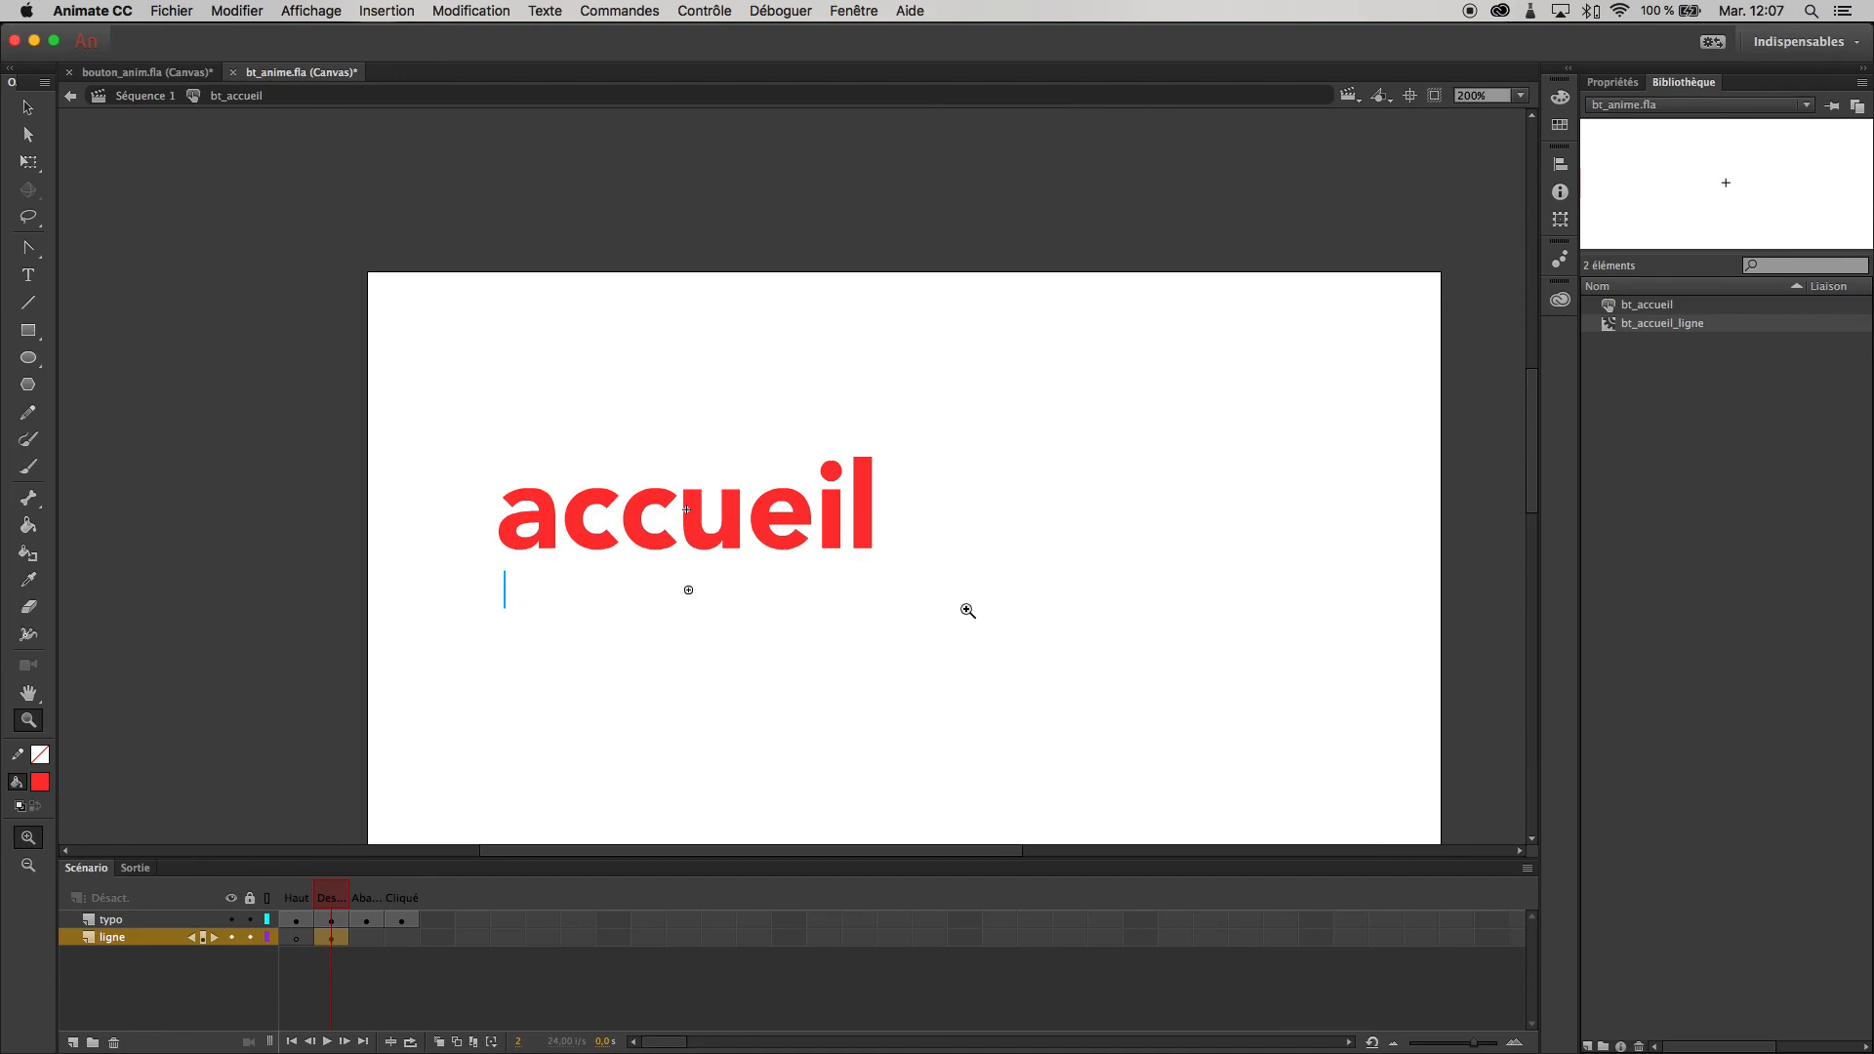
pyautogui.keyDown('alt'); pyautogui.click(851, 582); pyautogui.keyUp('alt')
pyautogui.press('v')
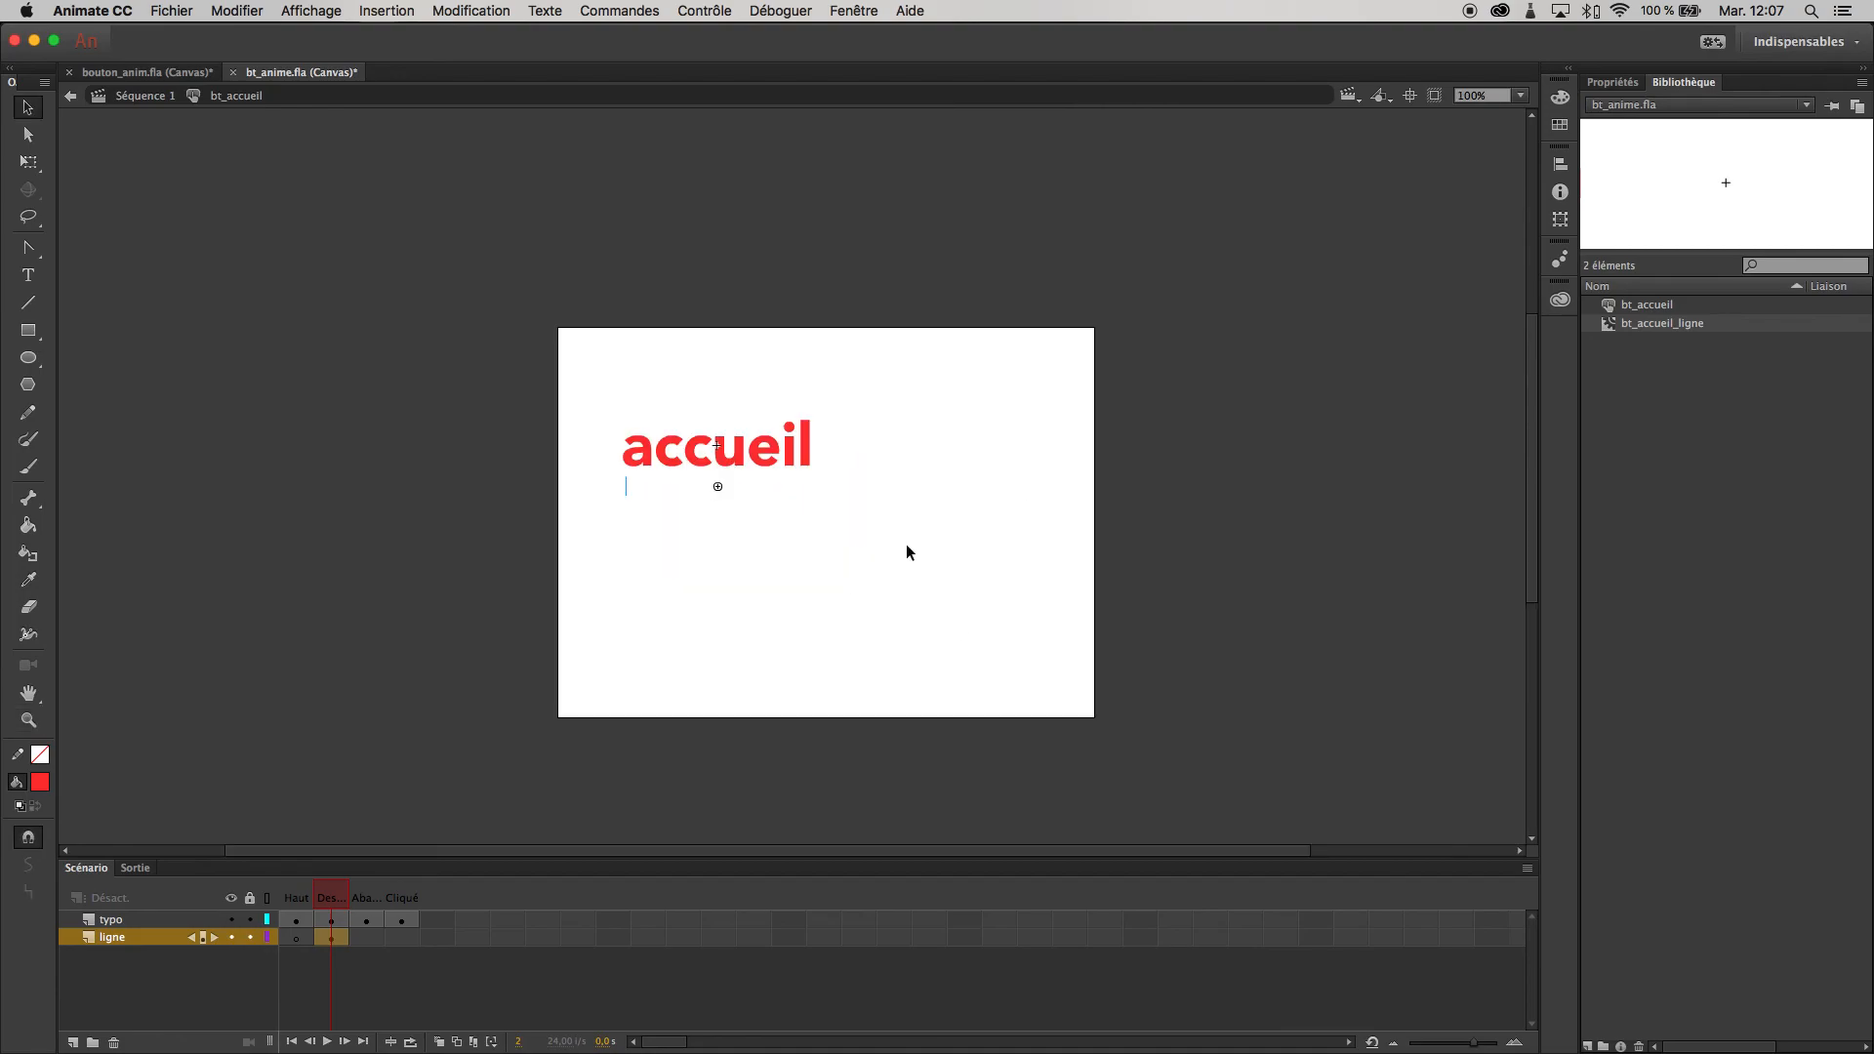
pyautogui.press('super+Return')
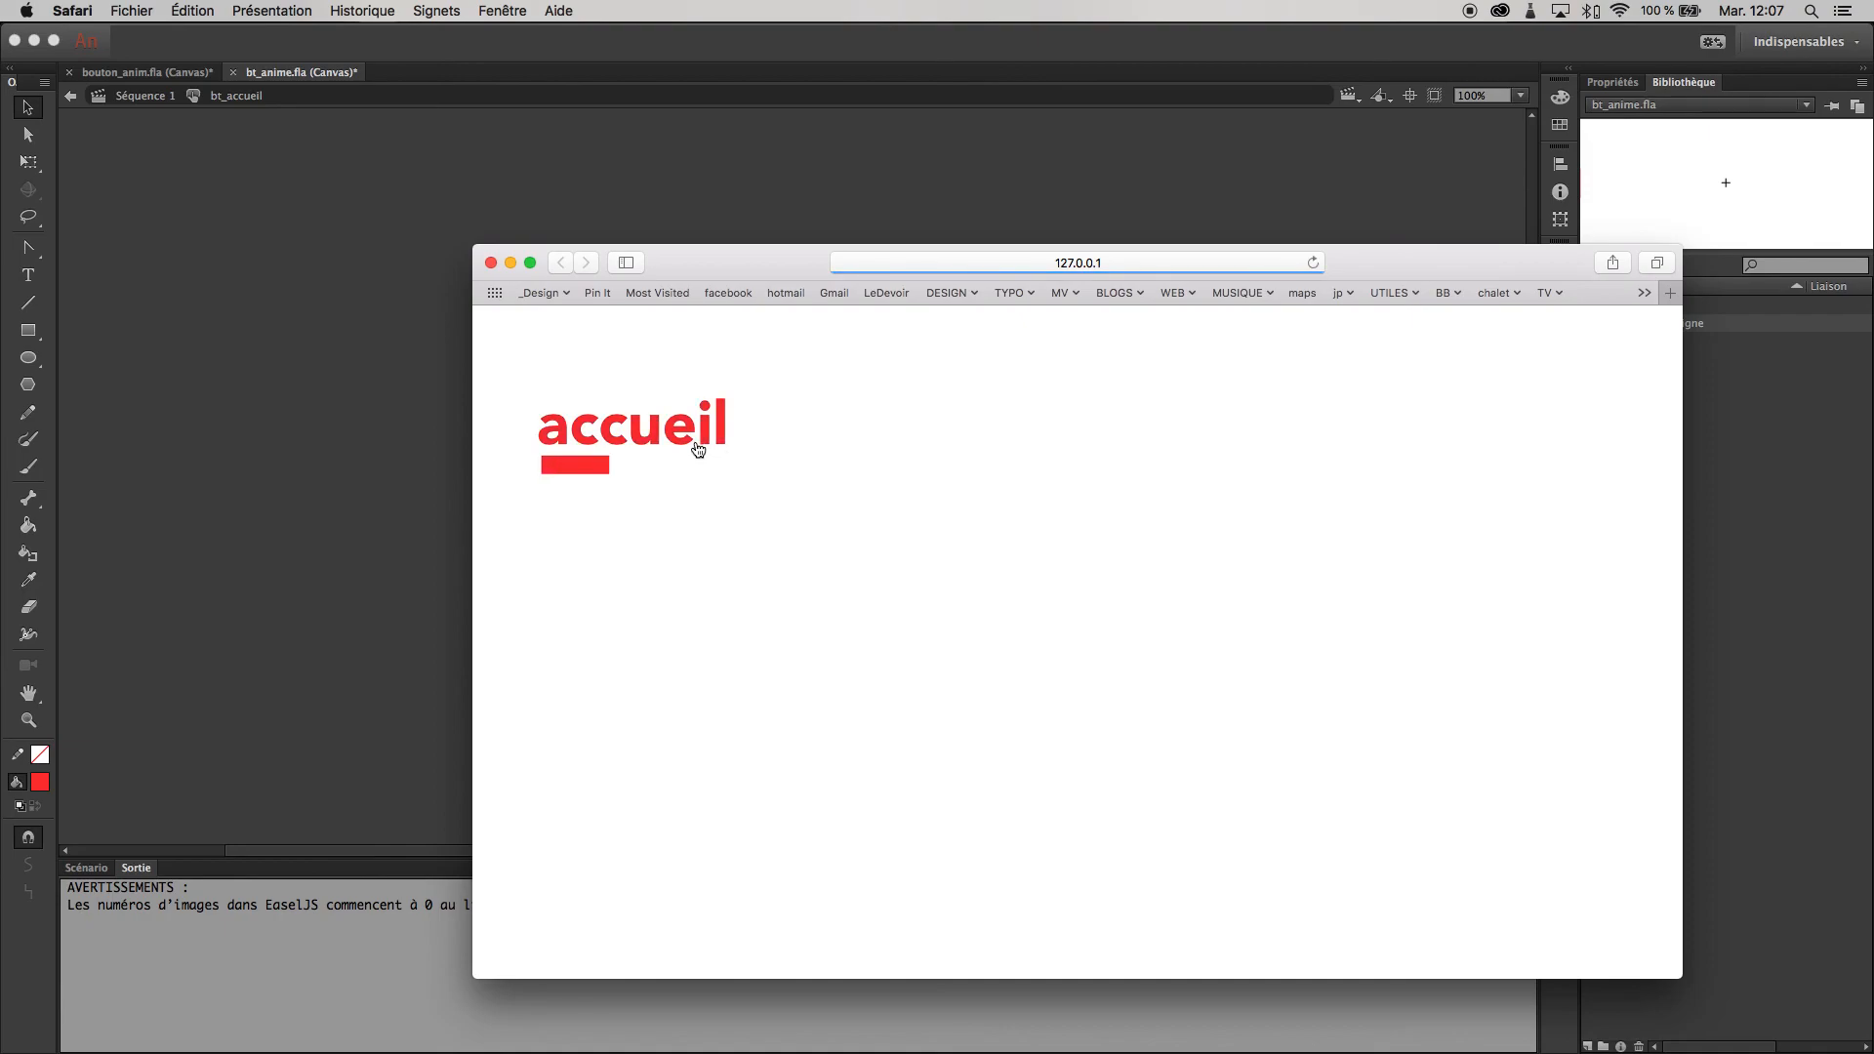